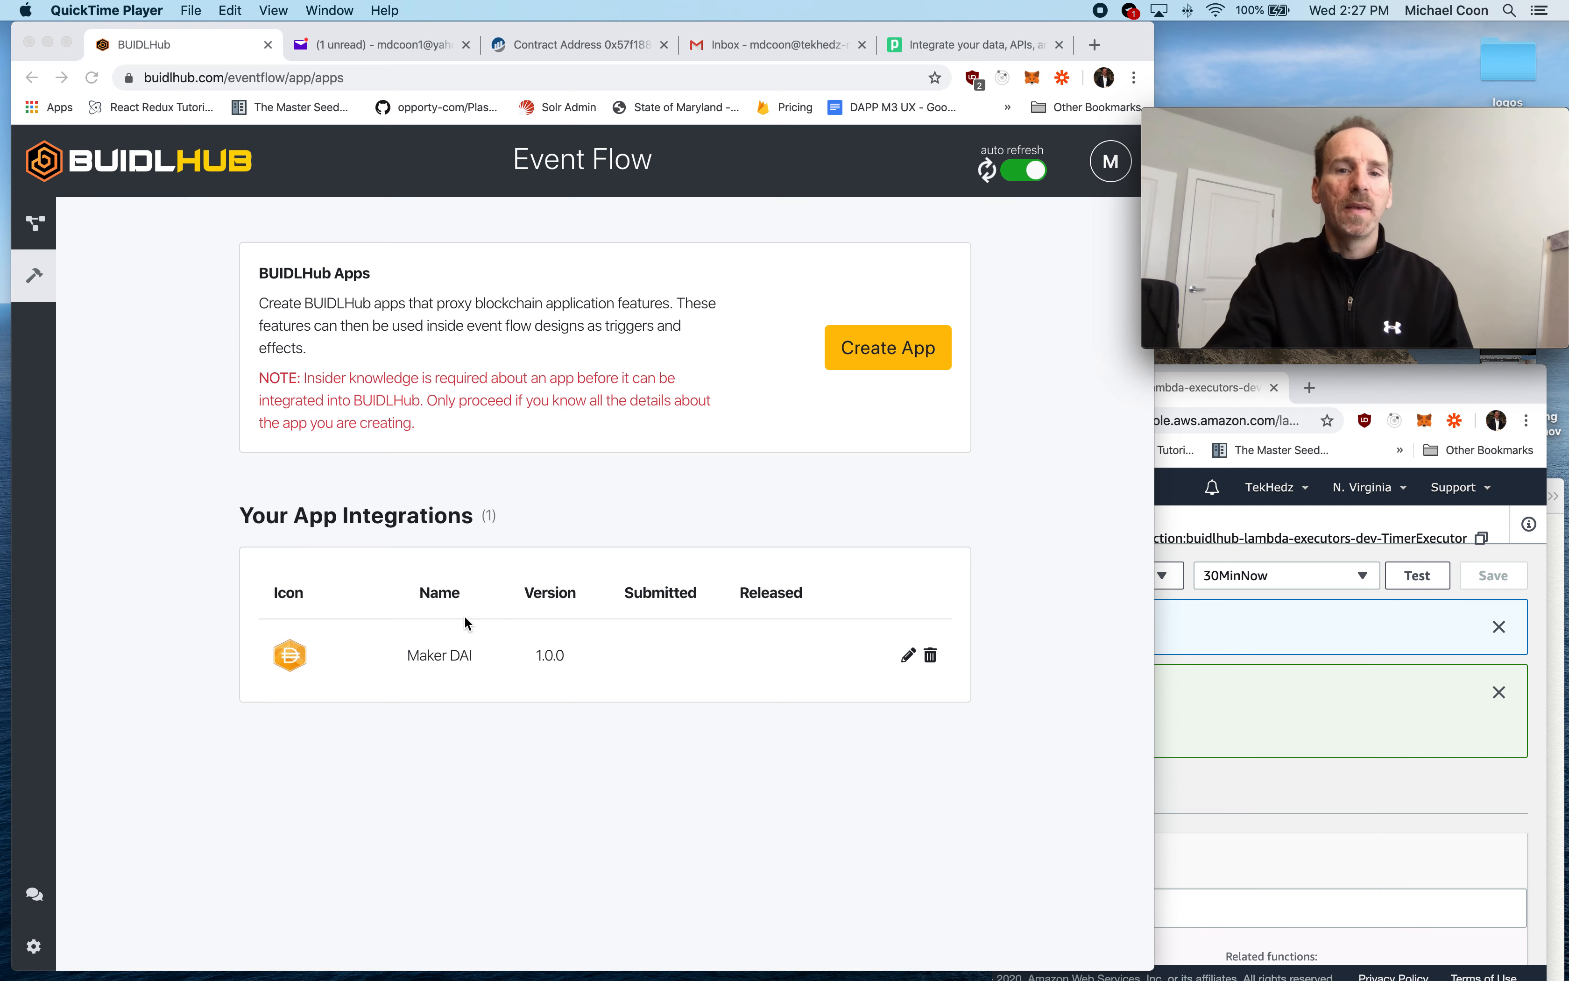
- Create a new BUIDLHub app and name it ENS ETH Registry
click(838, 415)
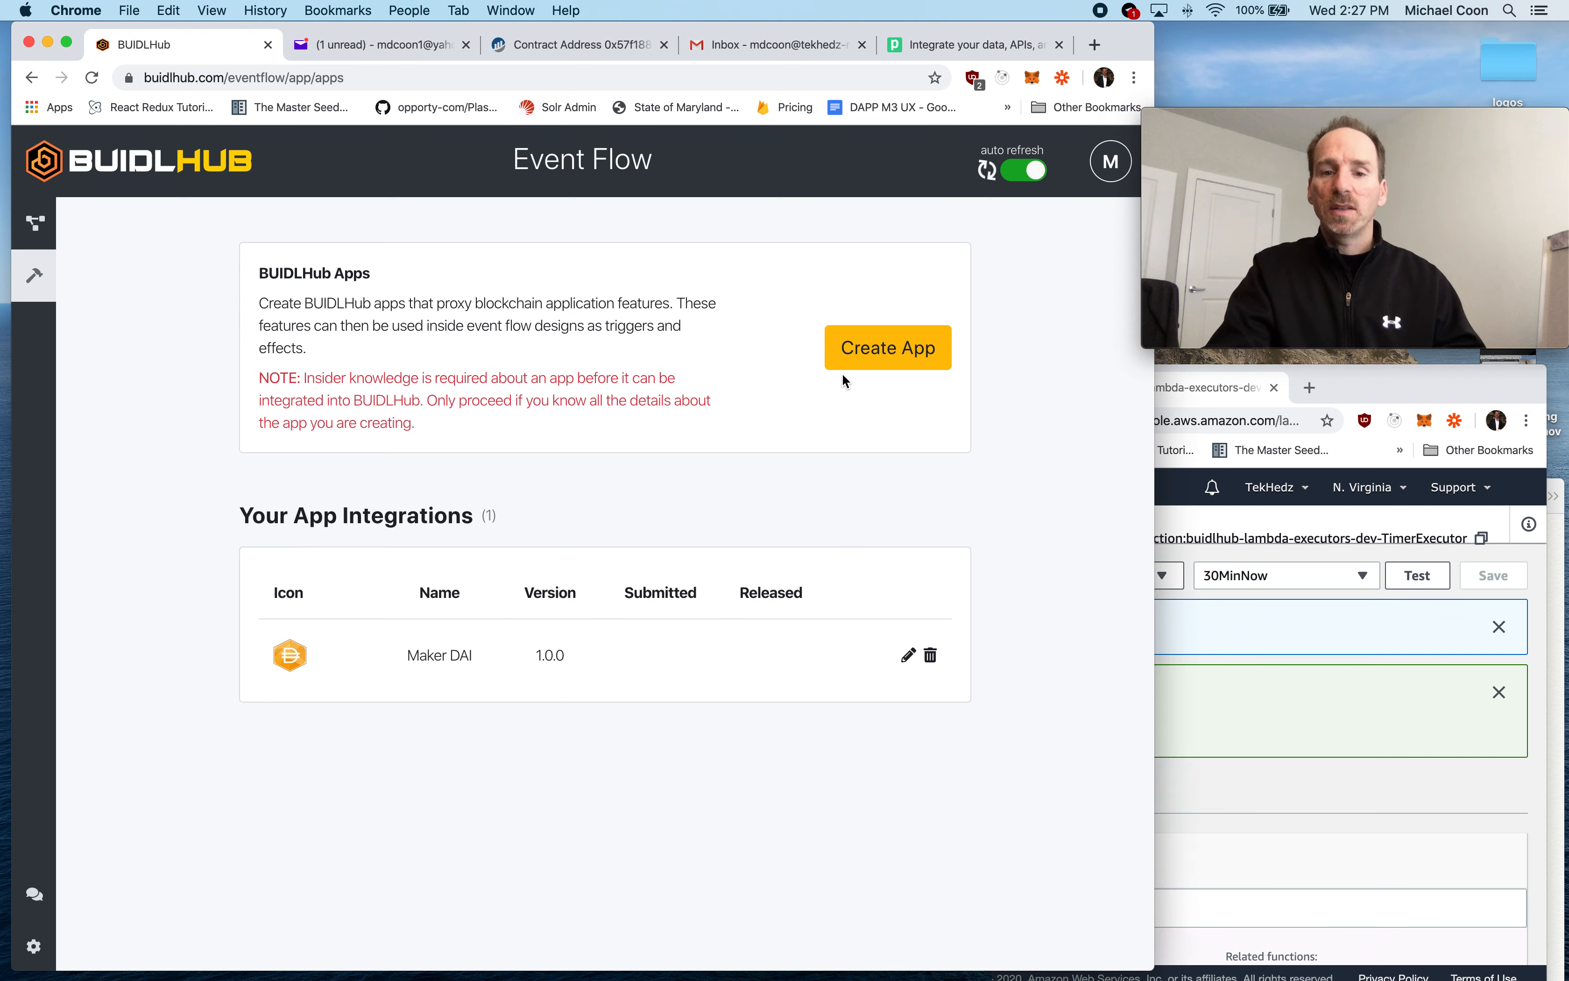
click(872, 347)
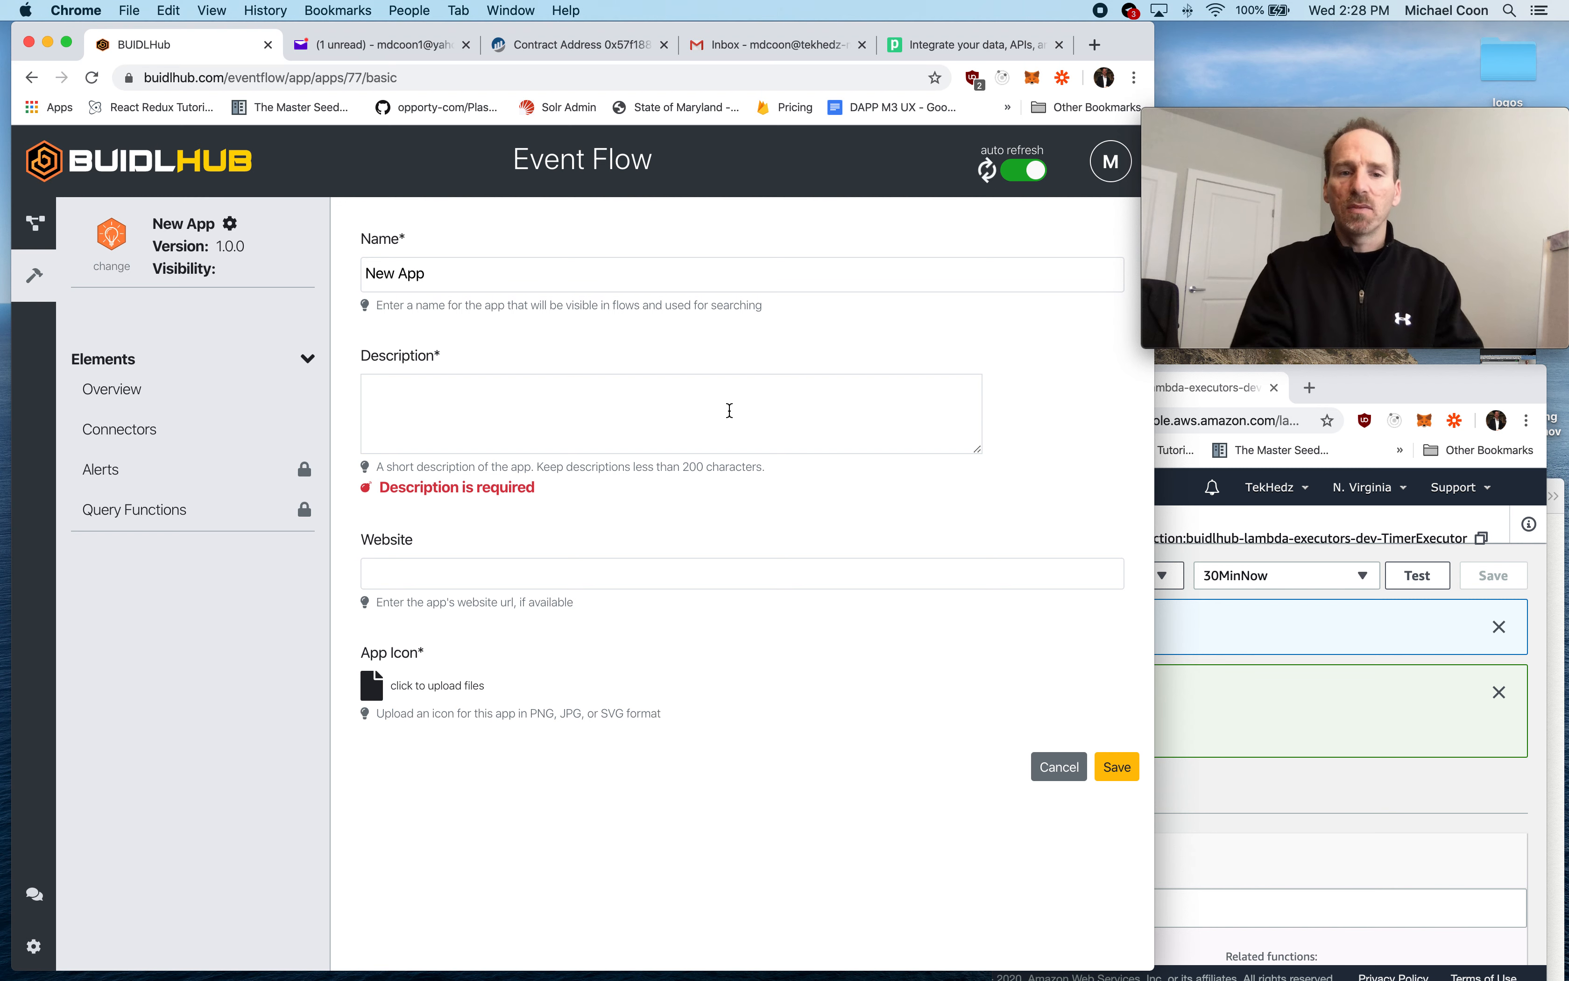
drag(431, 273, 337, 277)
text(ENS ET)
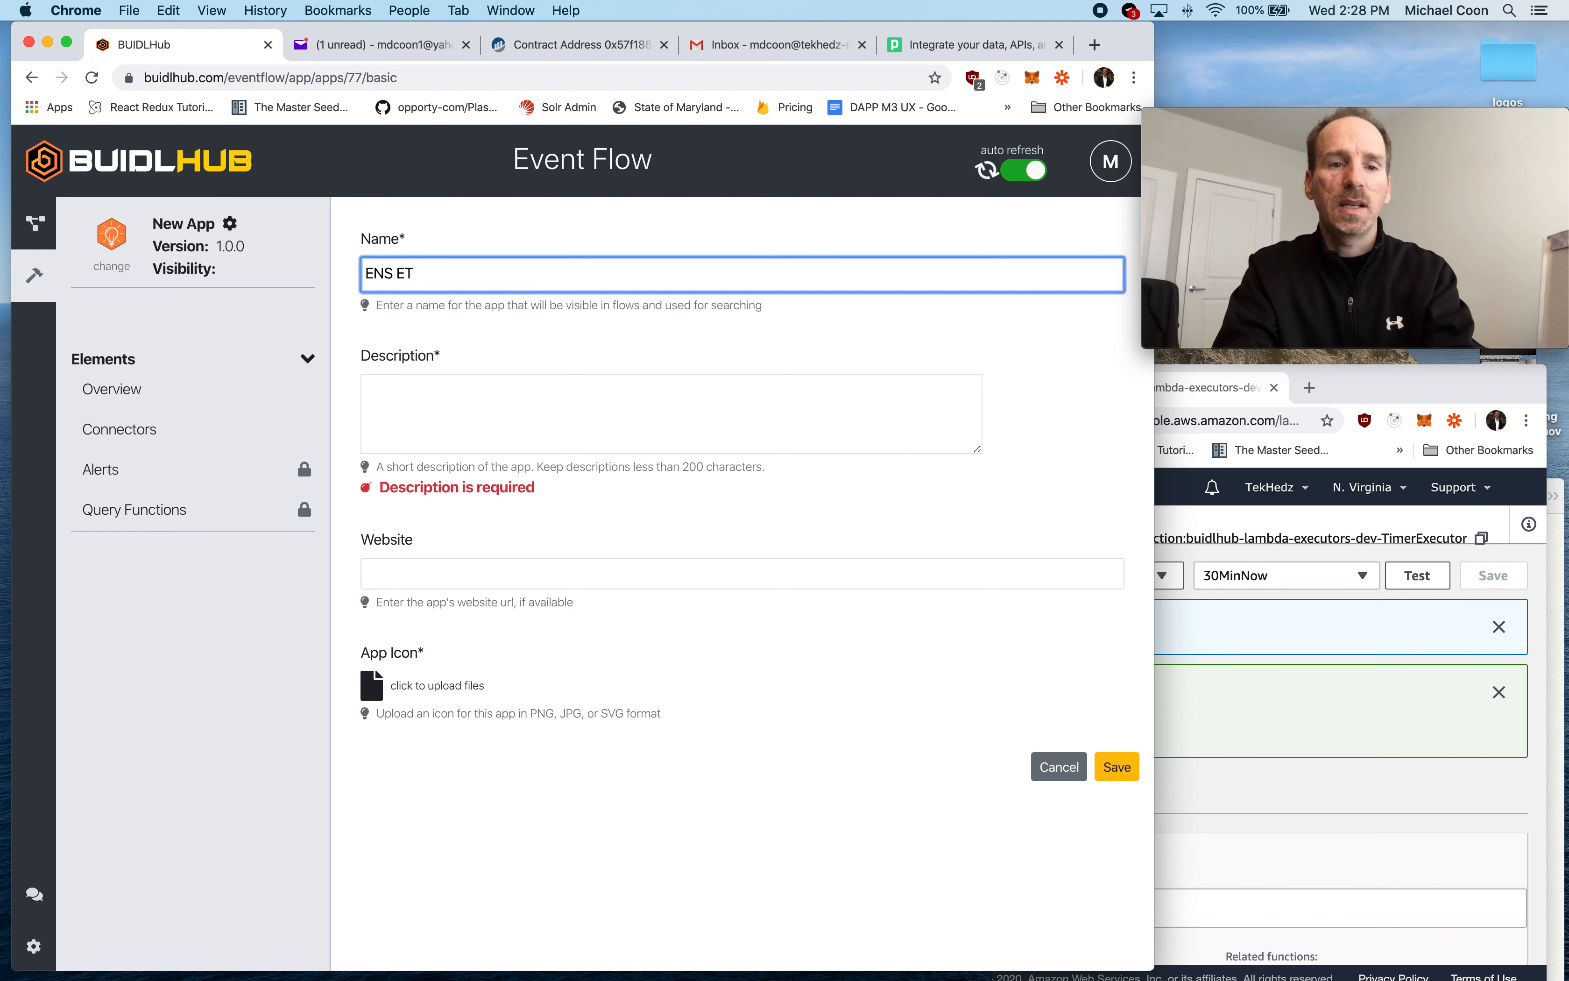
text(H Reg)
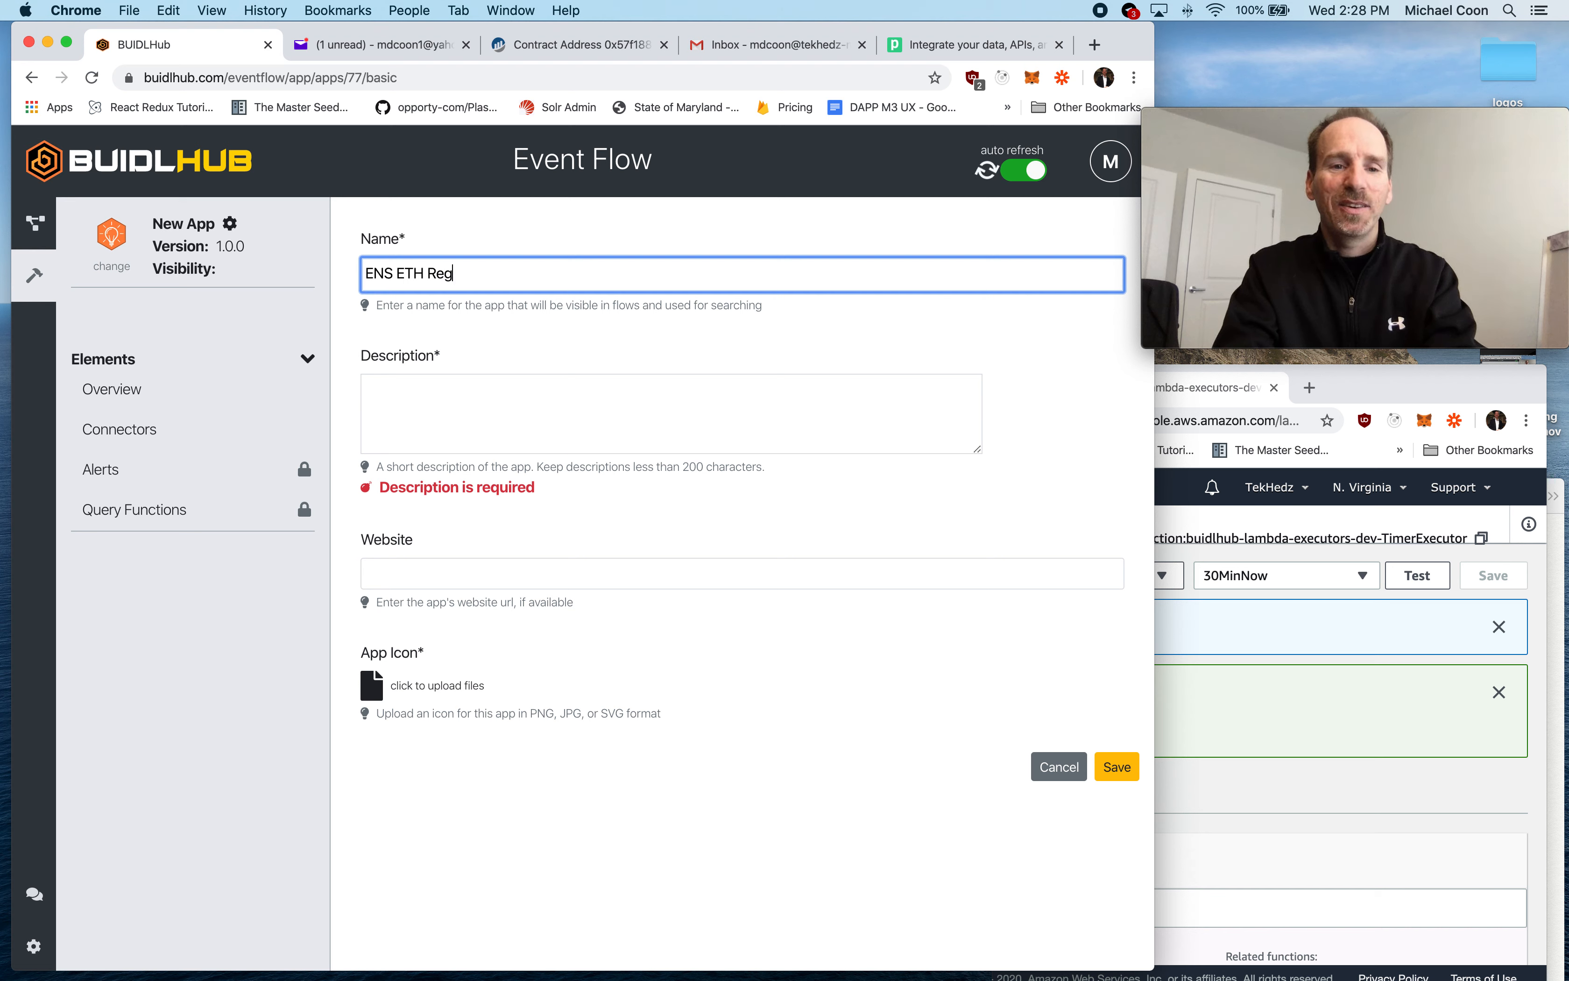
text(istry)
- Enter "ENS .eth registry contract" as the app's description
click(424, 420)
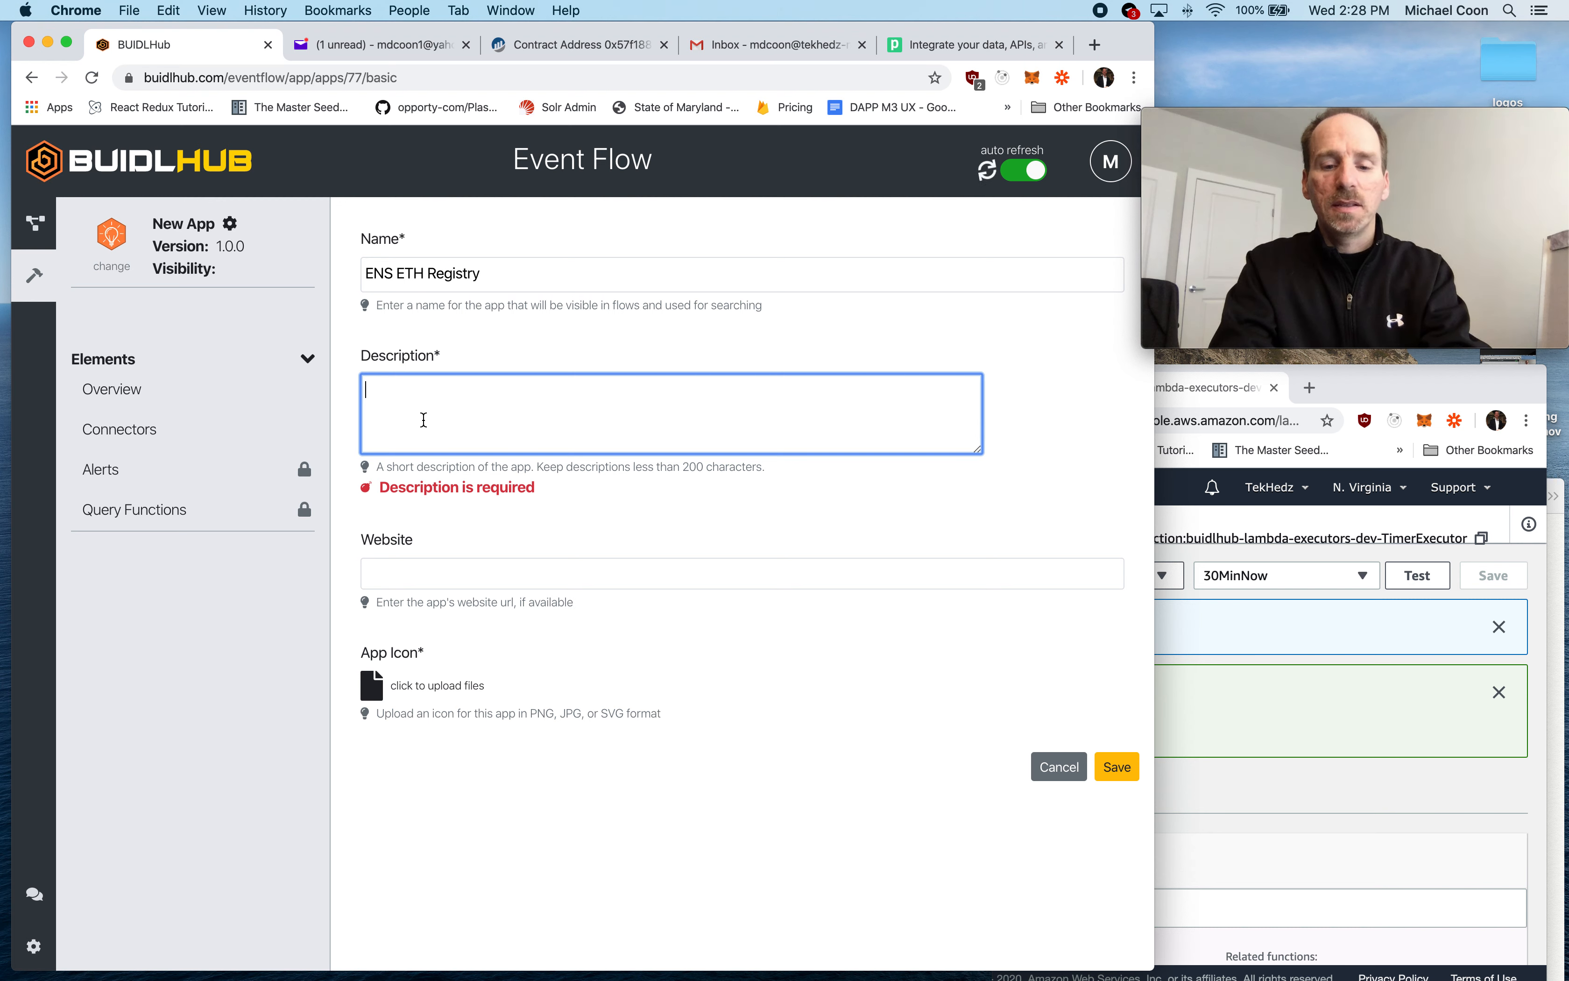
text(ENS .eth reg)
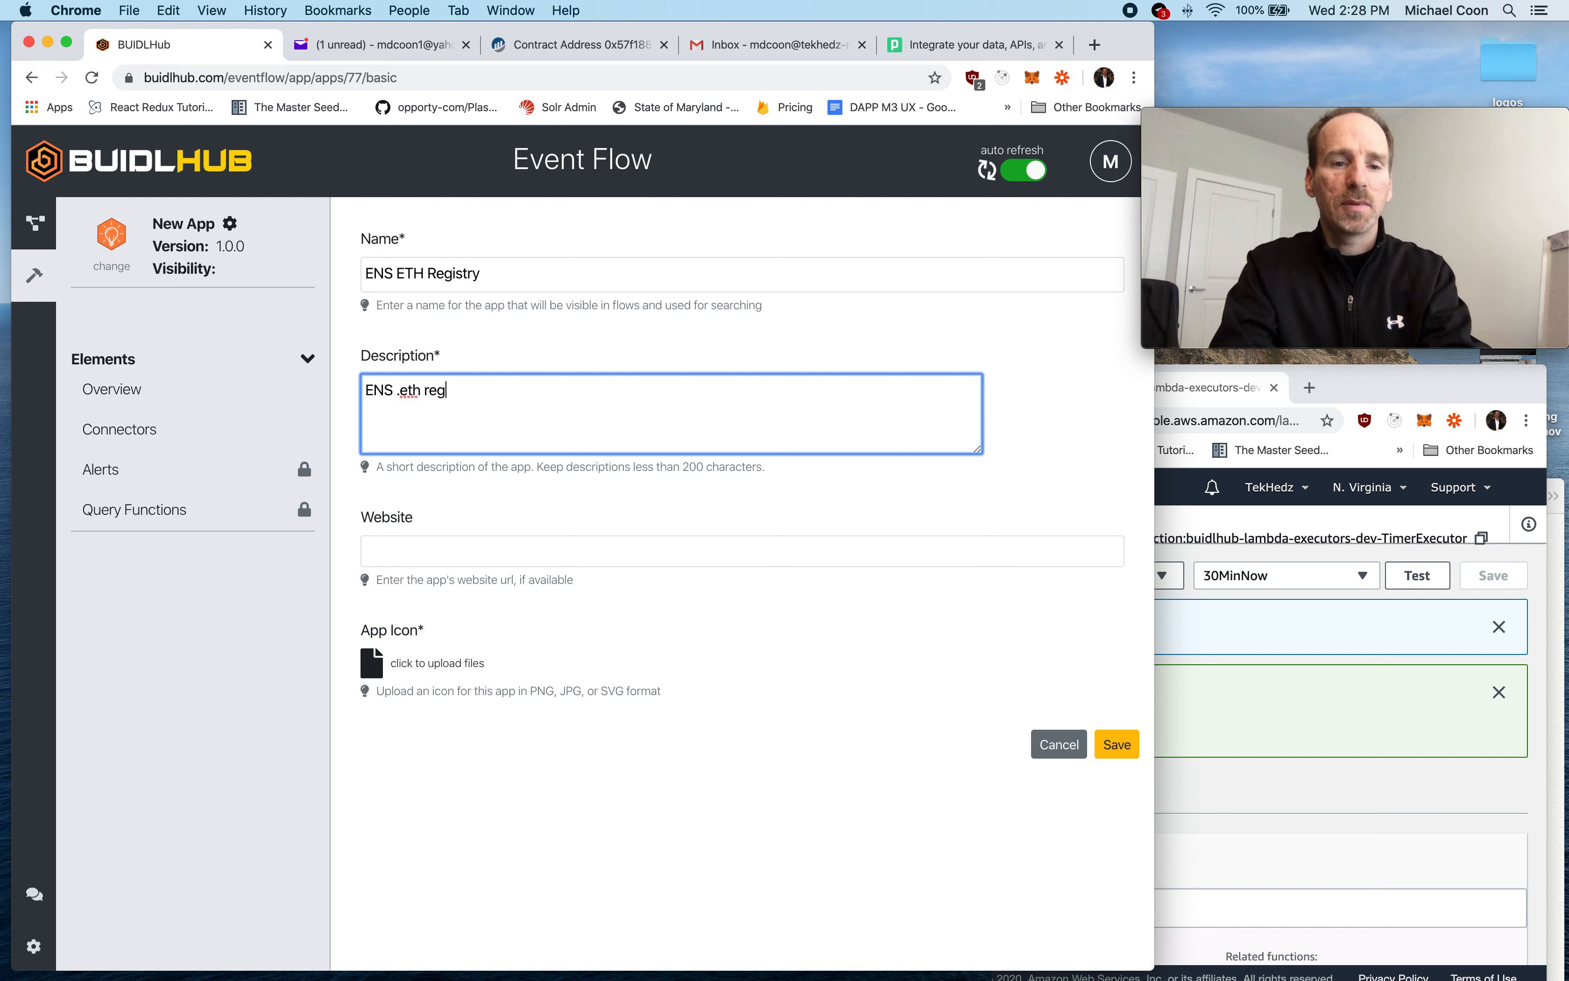
text(istry contract)
click(546, 505)
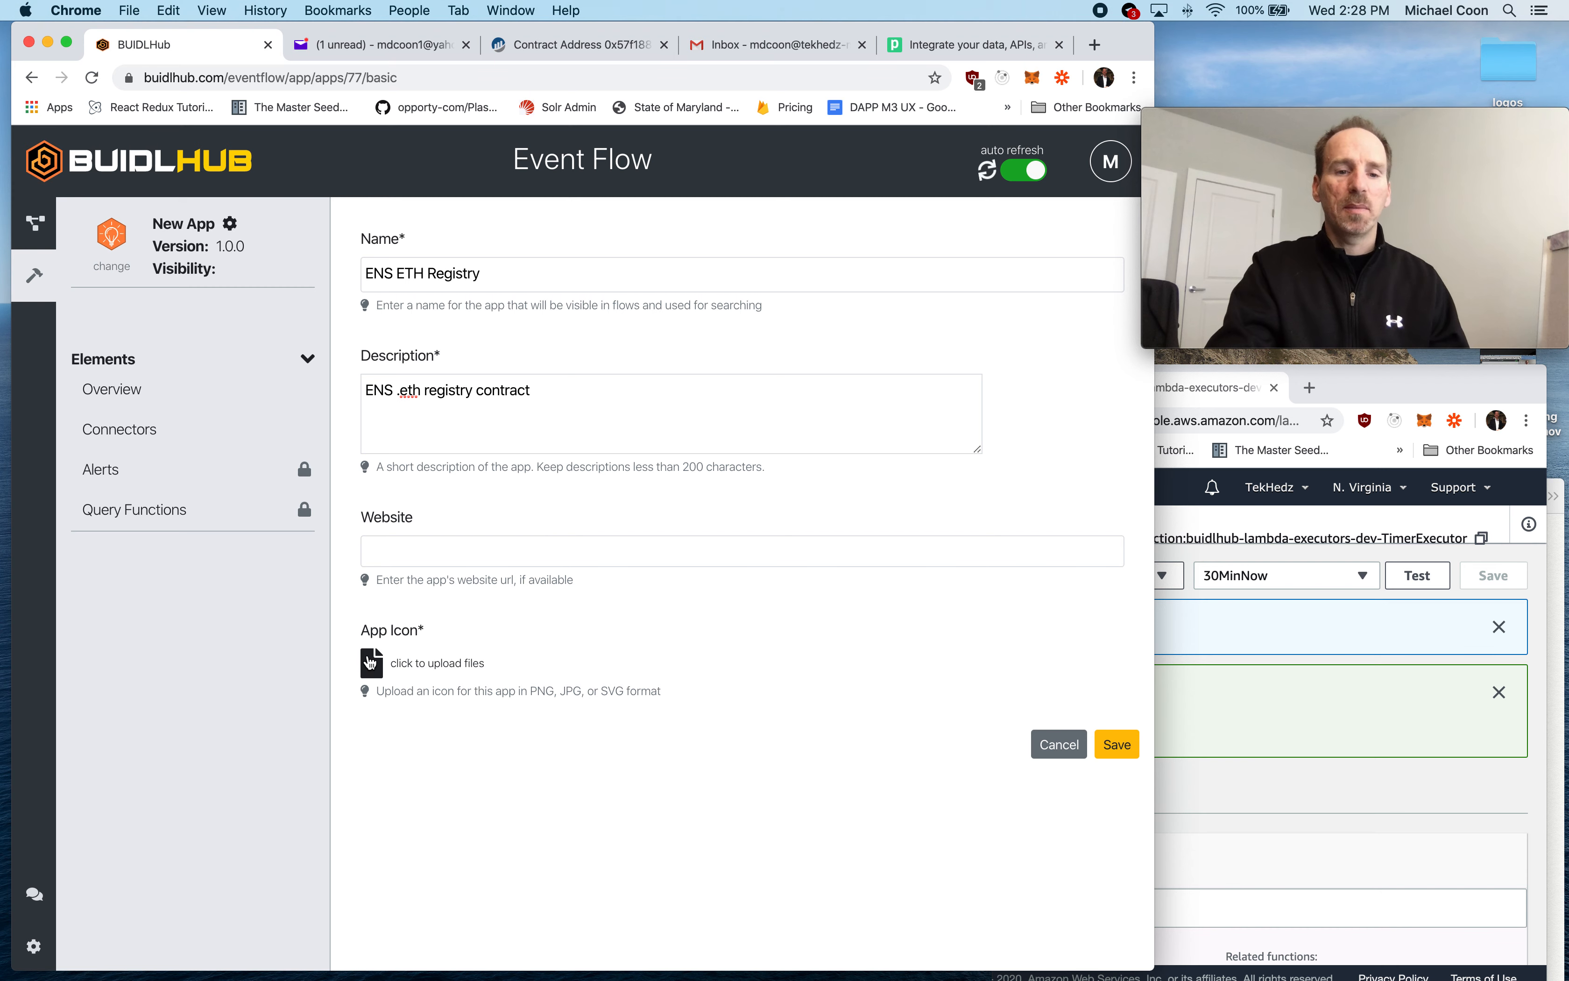
- Upload ENS.png from the logos folder as the app icon and save the app's basic details
click(493, 566)
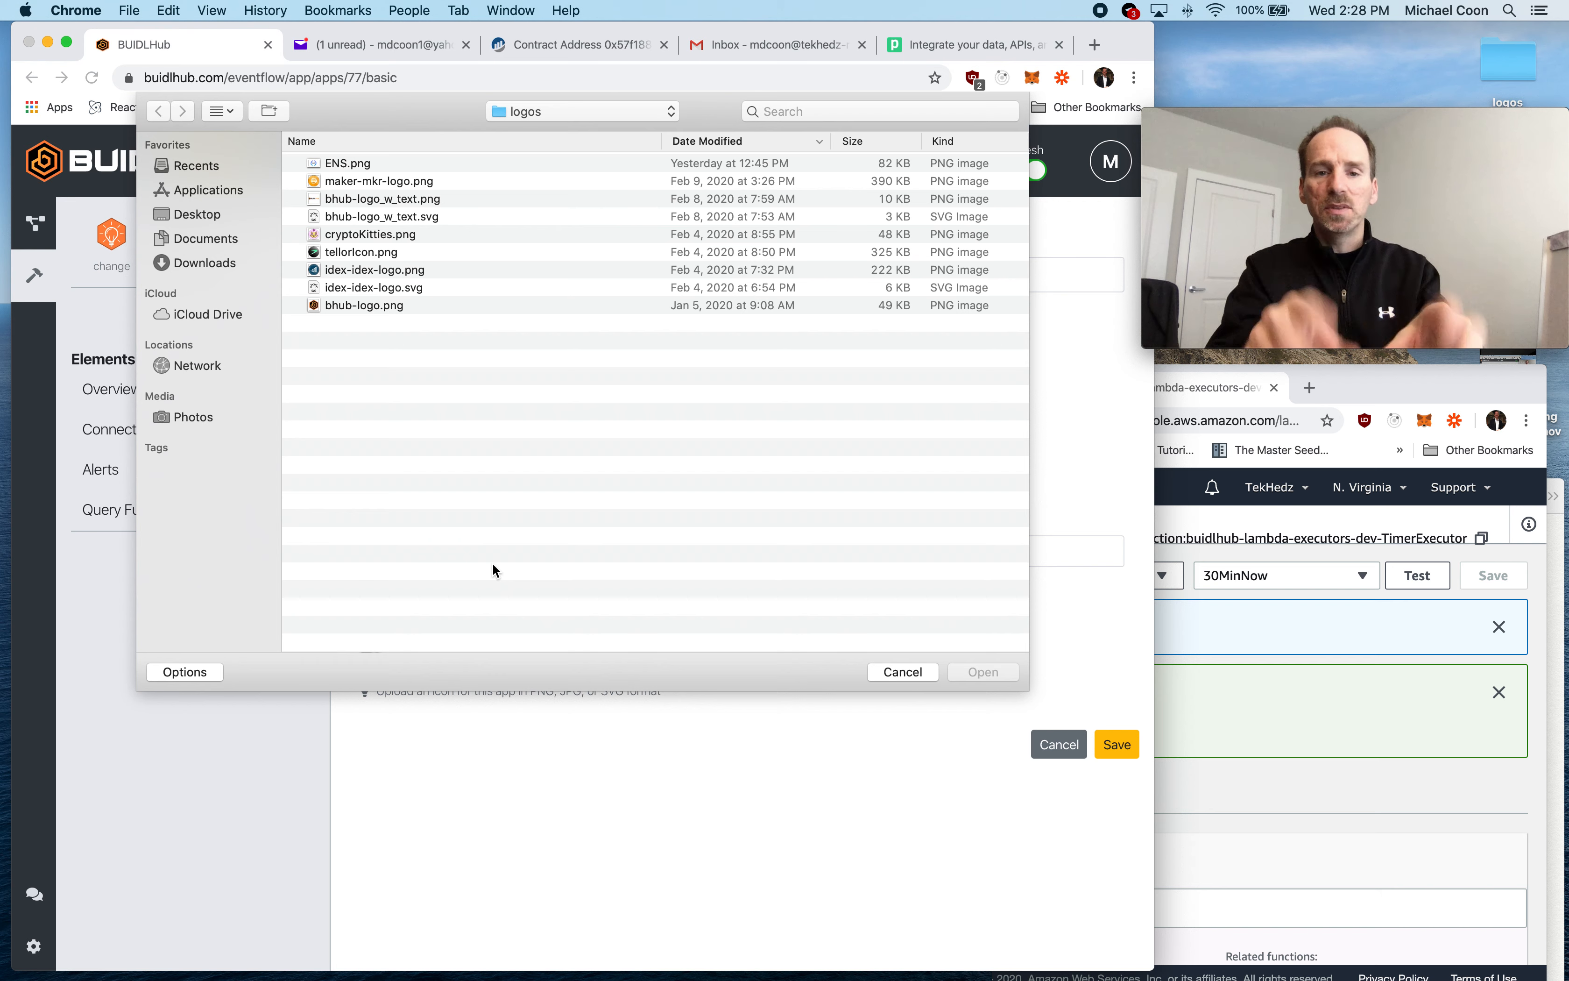
double_click(352, 163)
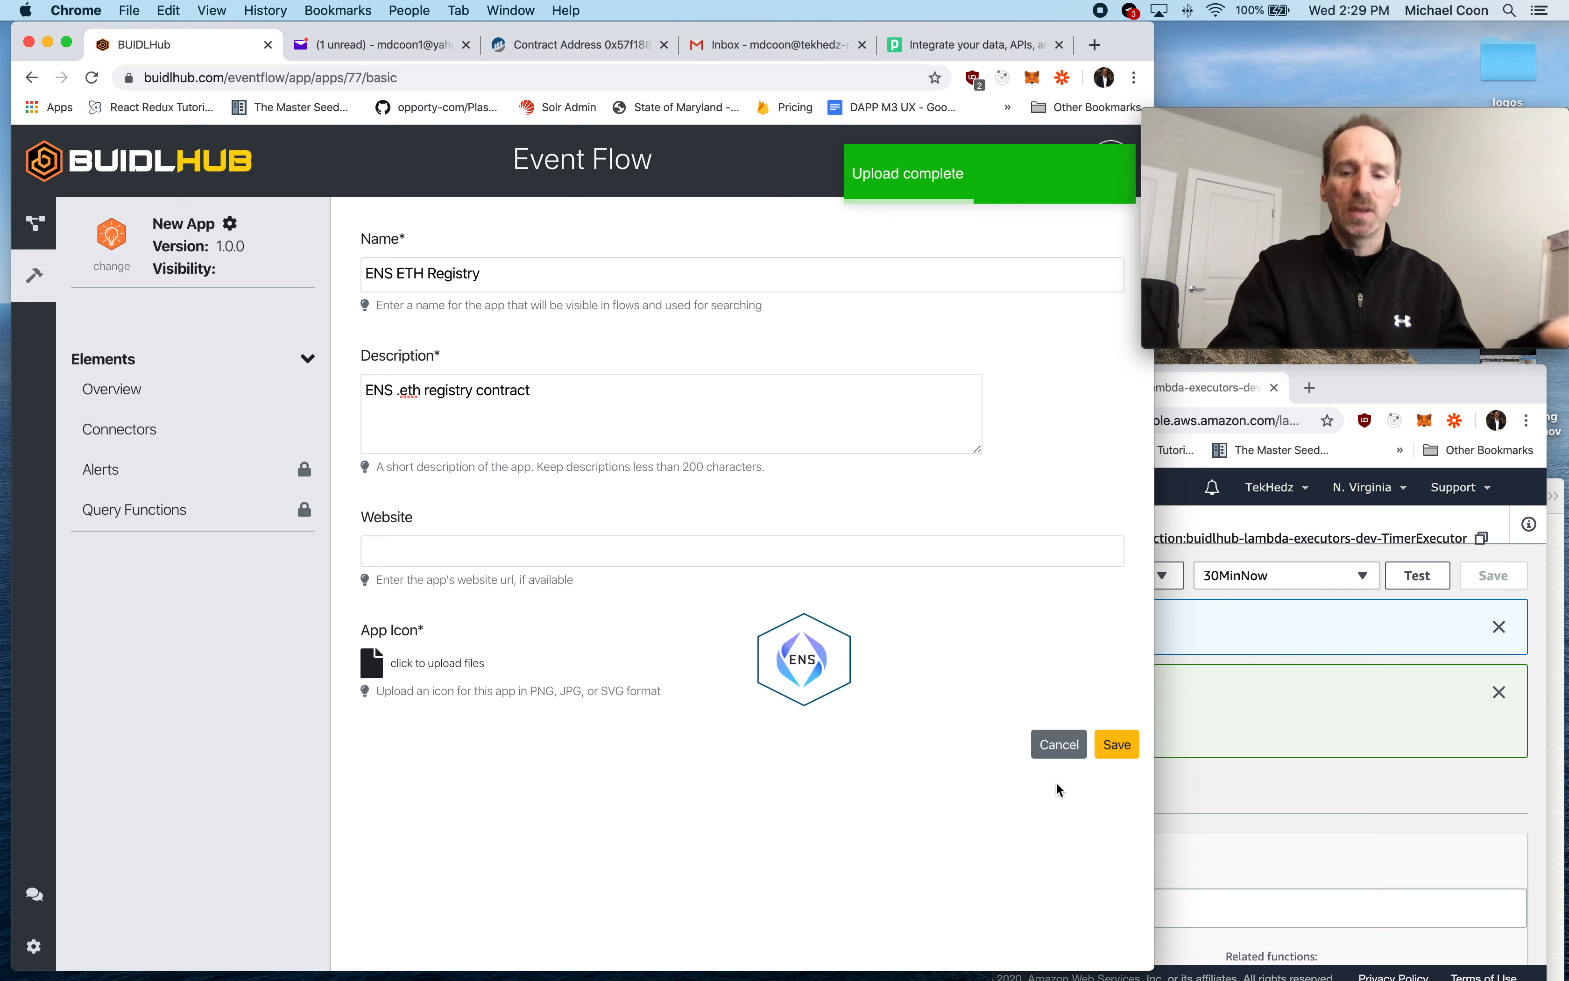
click(1111, 744)
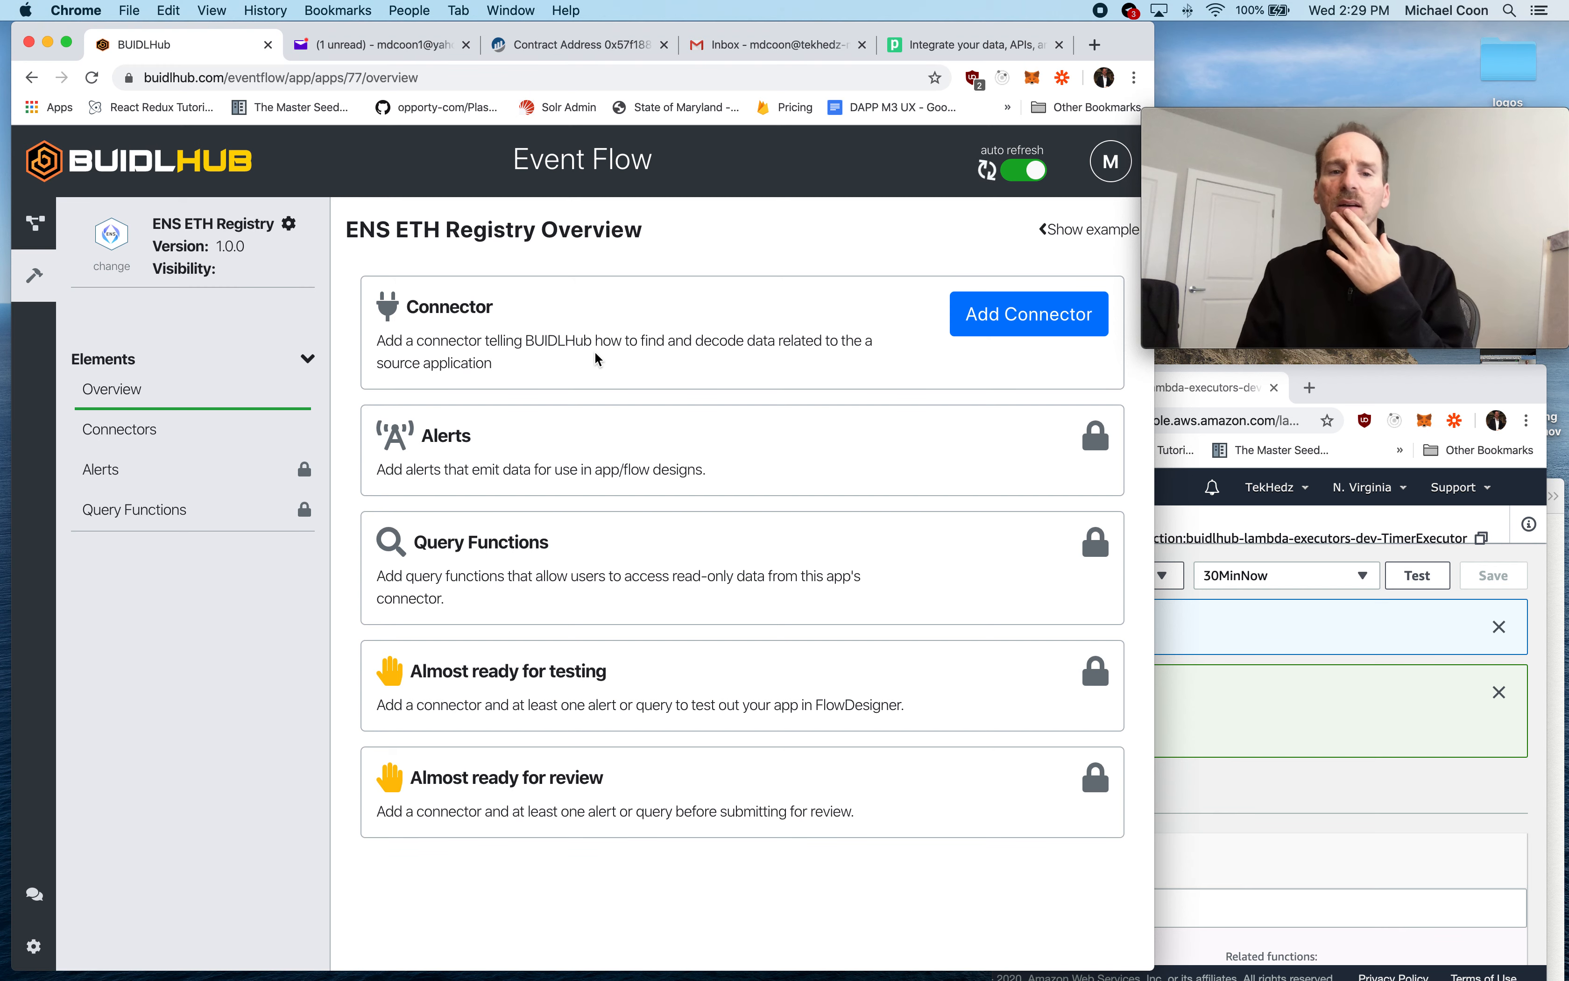
- Add a connector to the app with the type Ethereum Smart Contract and save the data source
click(974, 330)
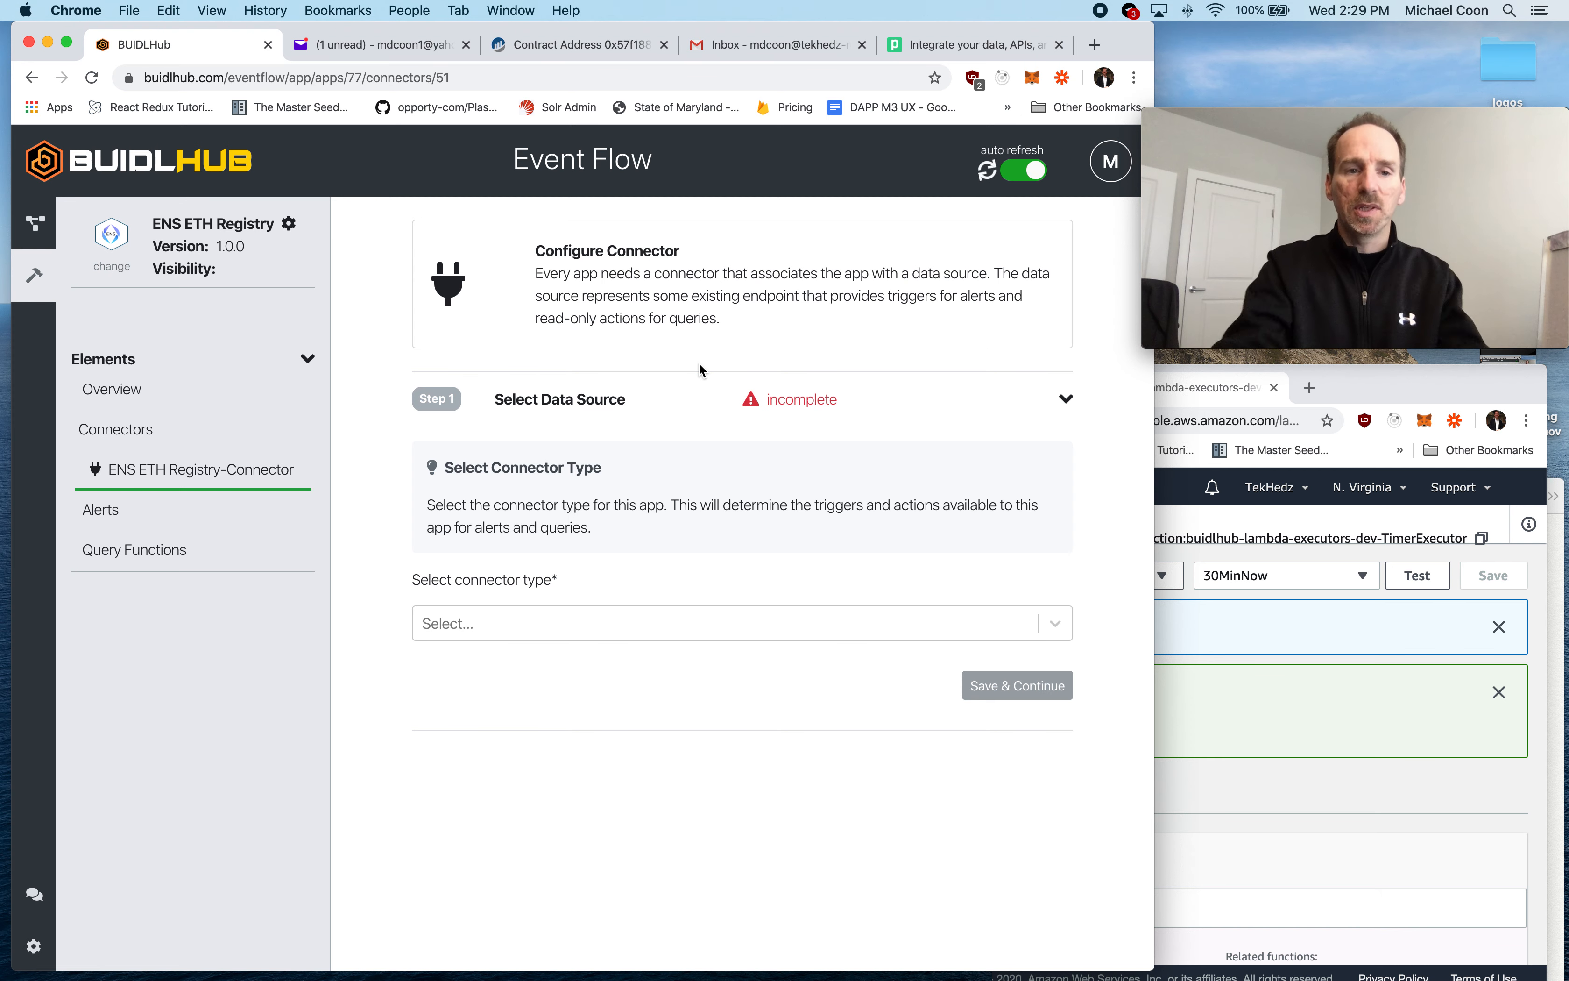
click(476, 633)
click(533, 684)
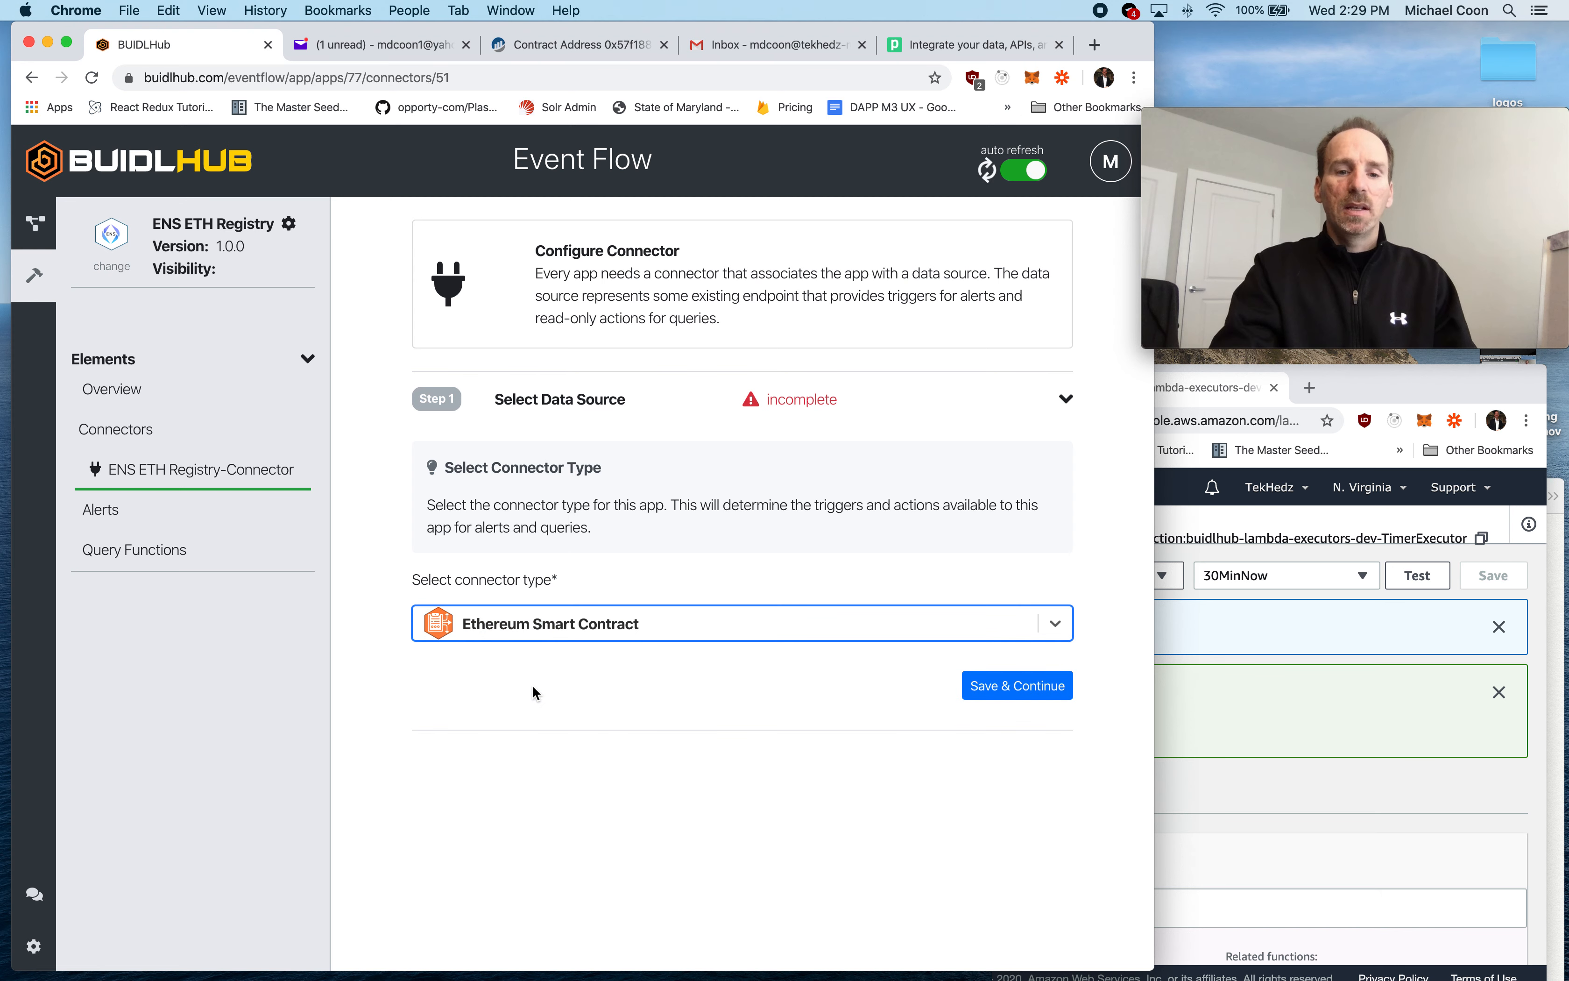
click(1003, 686)
- Set the connector's Ethereum network to Mainnet and its address to the Etherscan contract 0x57f1887a8BF19b14fC0dF6Fd9B2acc9Af147eA85
click(604, 681)
click(556, 766)
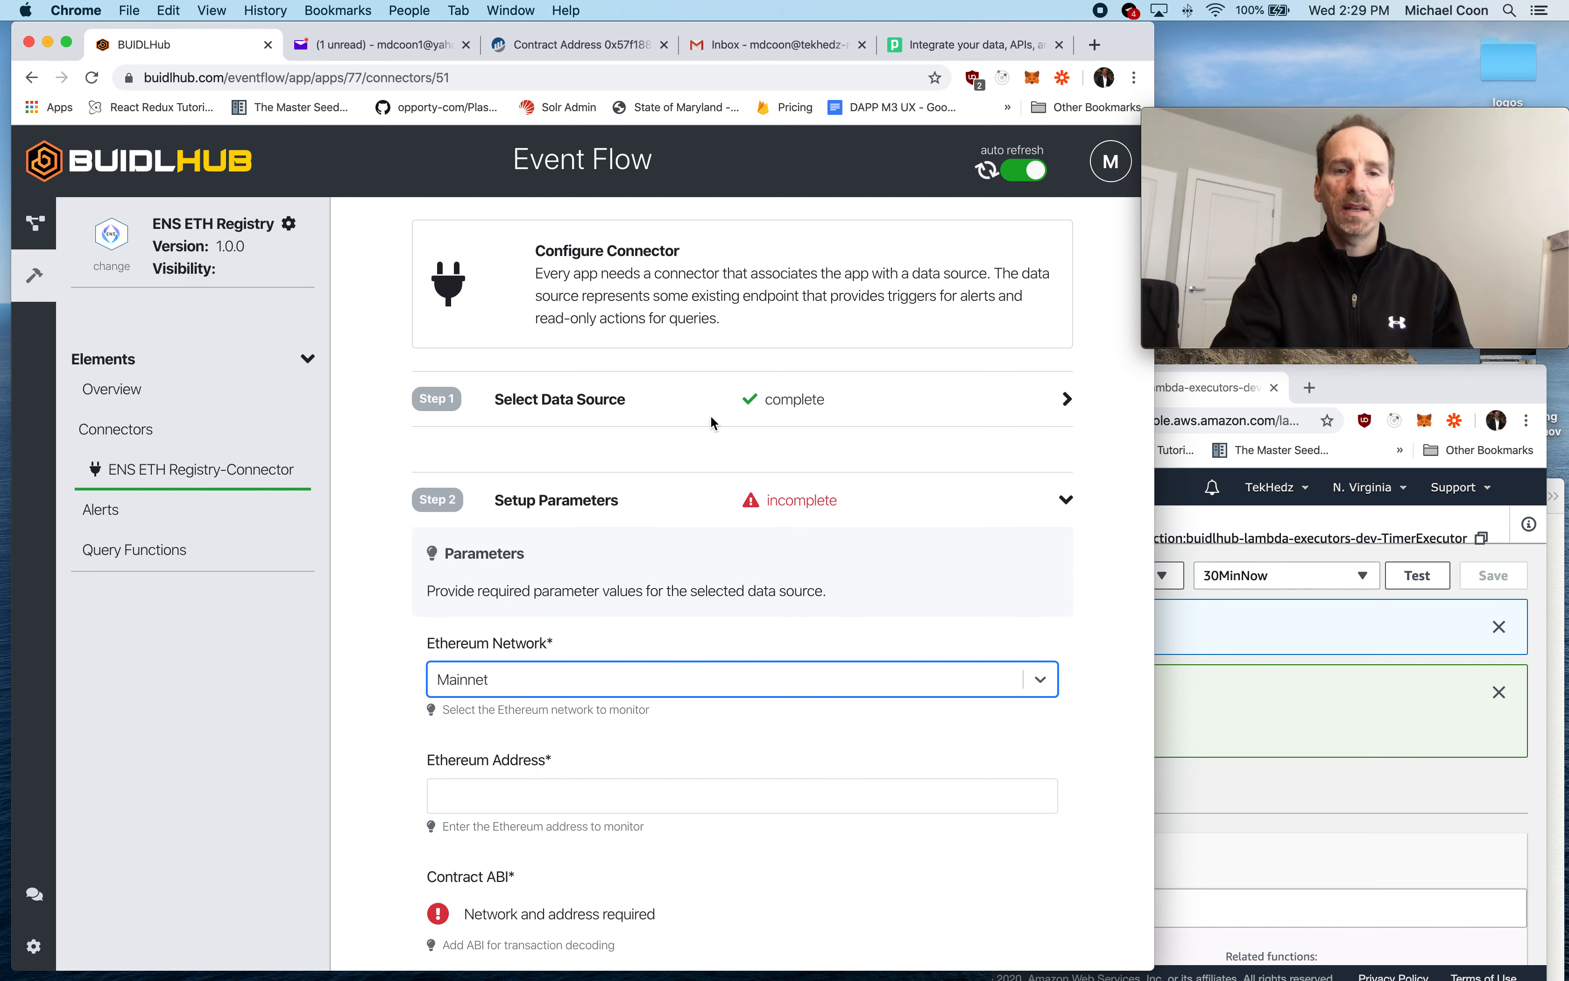
click(565, 47)
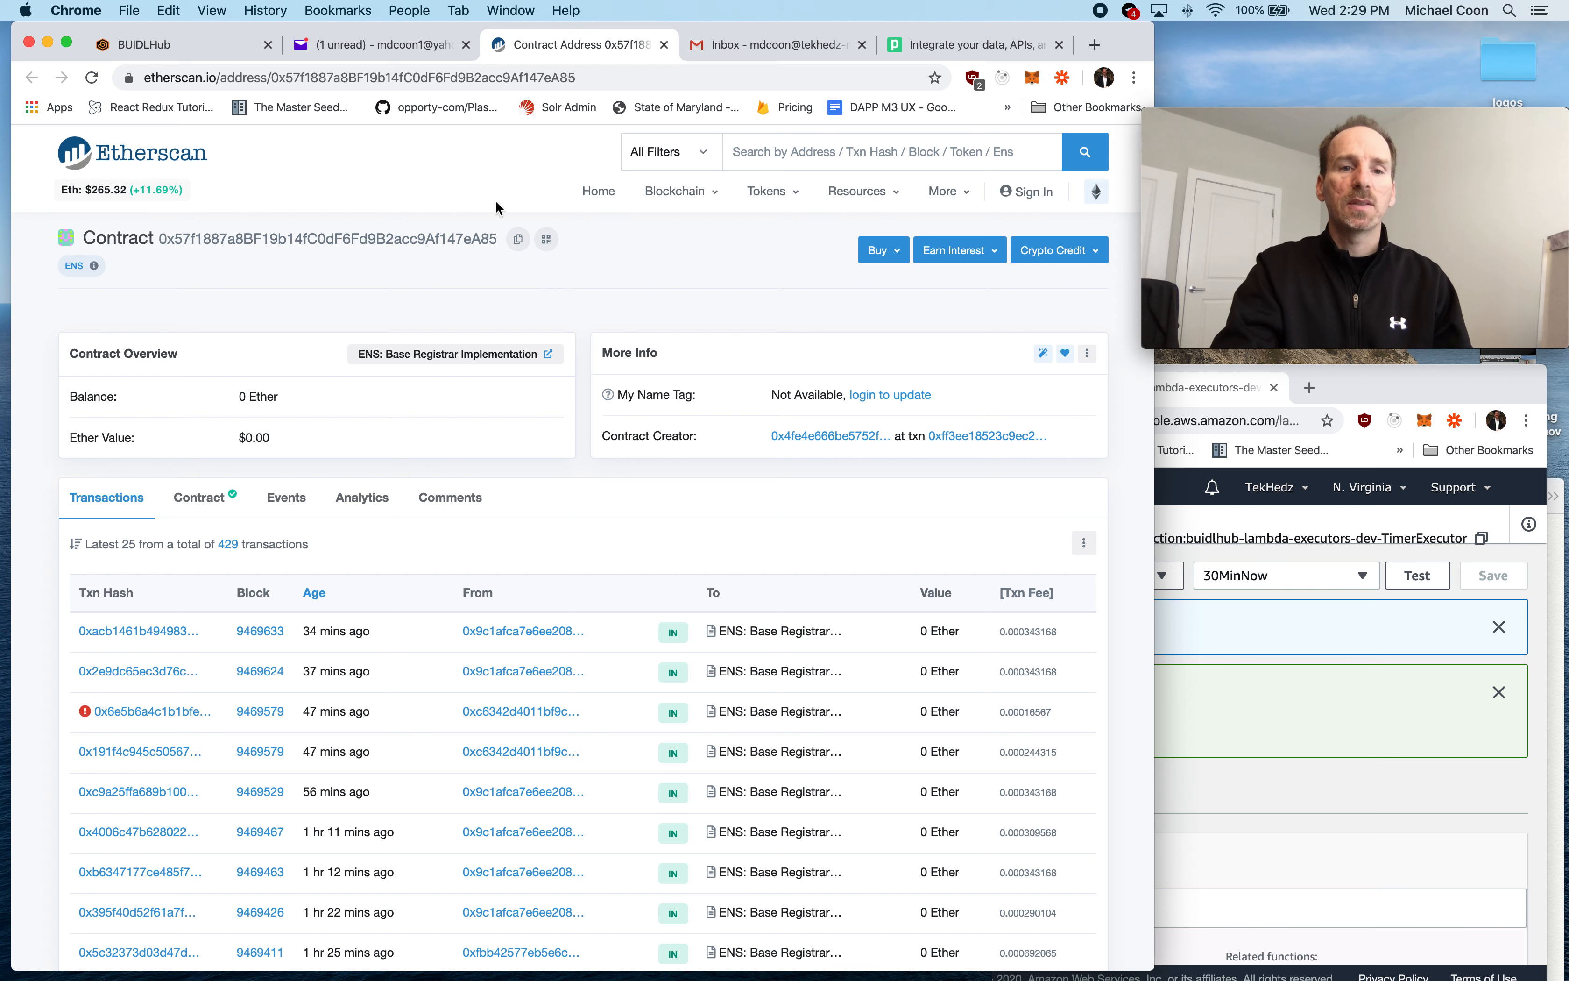
click(185, 39)
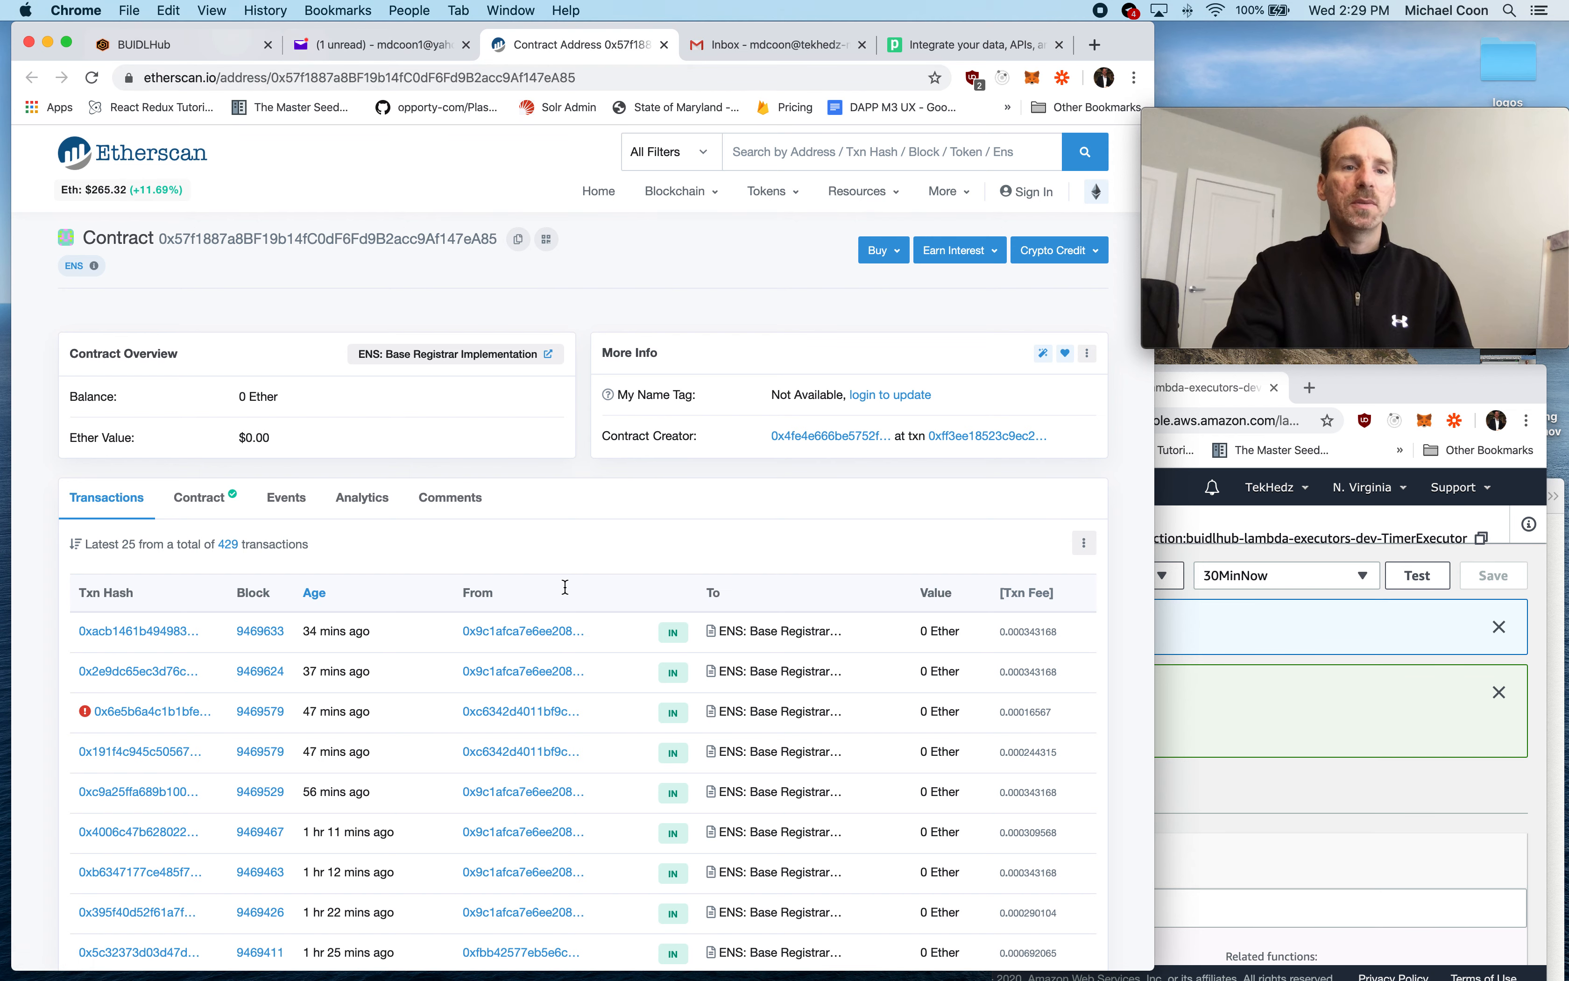
click(506, 801)
text(0x57f1887a8BF19b14fC0dF6Fd9B2acc9Af147eA85)
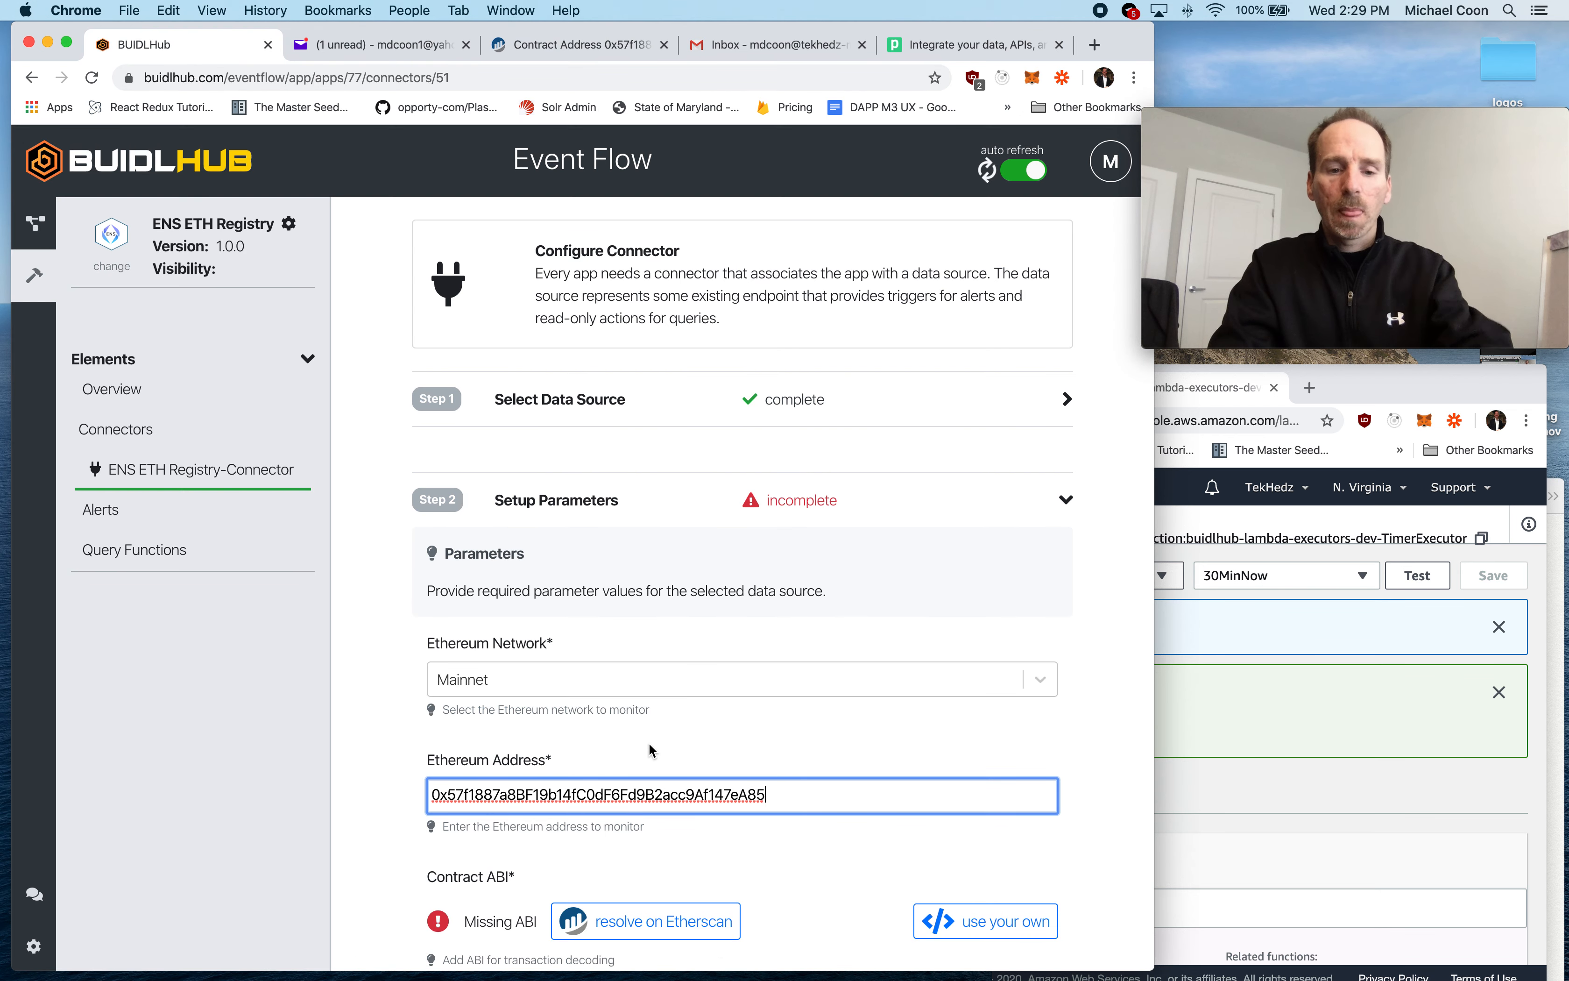
- Resolve the contract ABI on Etherscan, save the connector parameters and continue to the app overview
scroll(801, 830, down, 2)
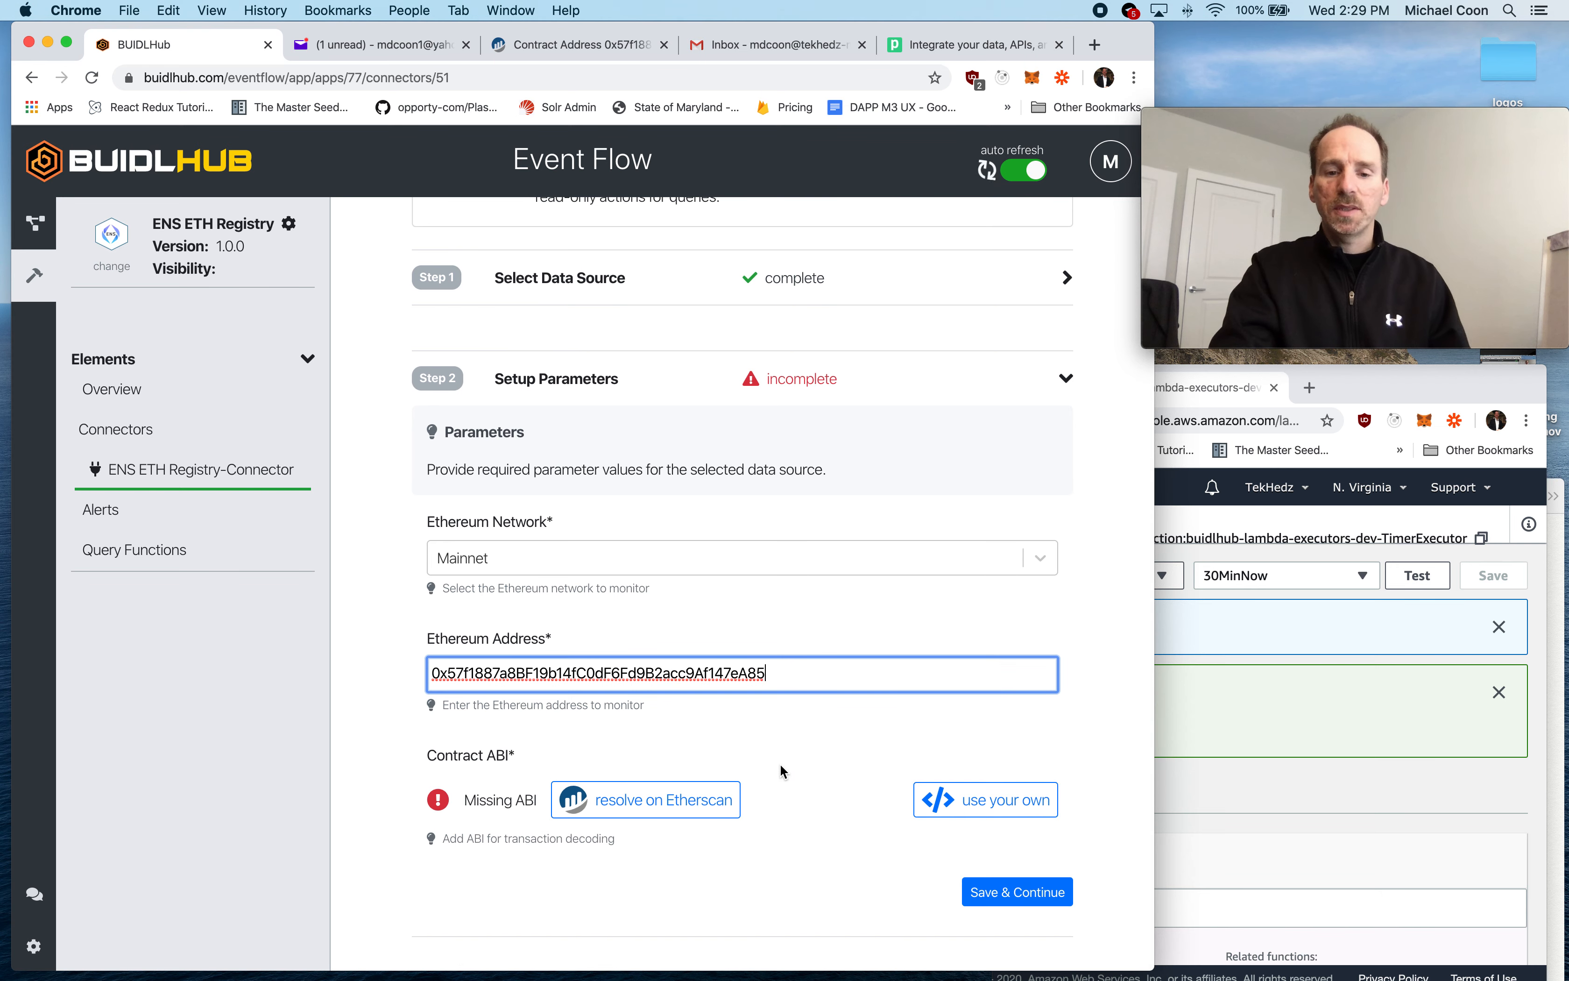
click(815, 793)
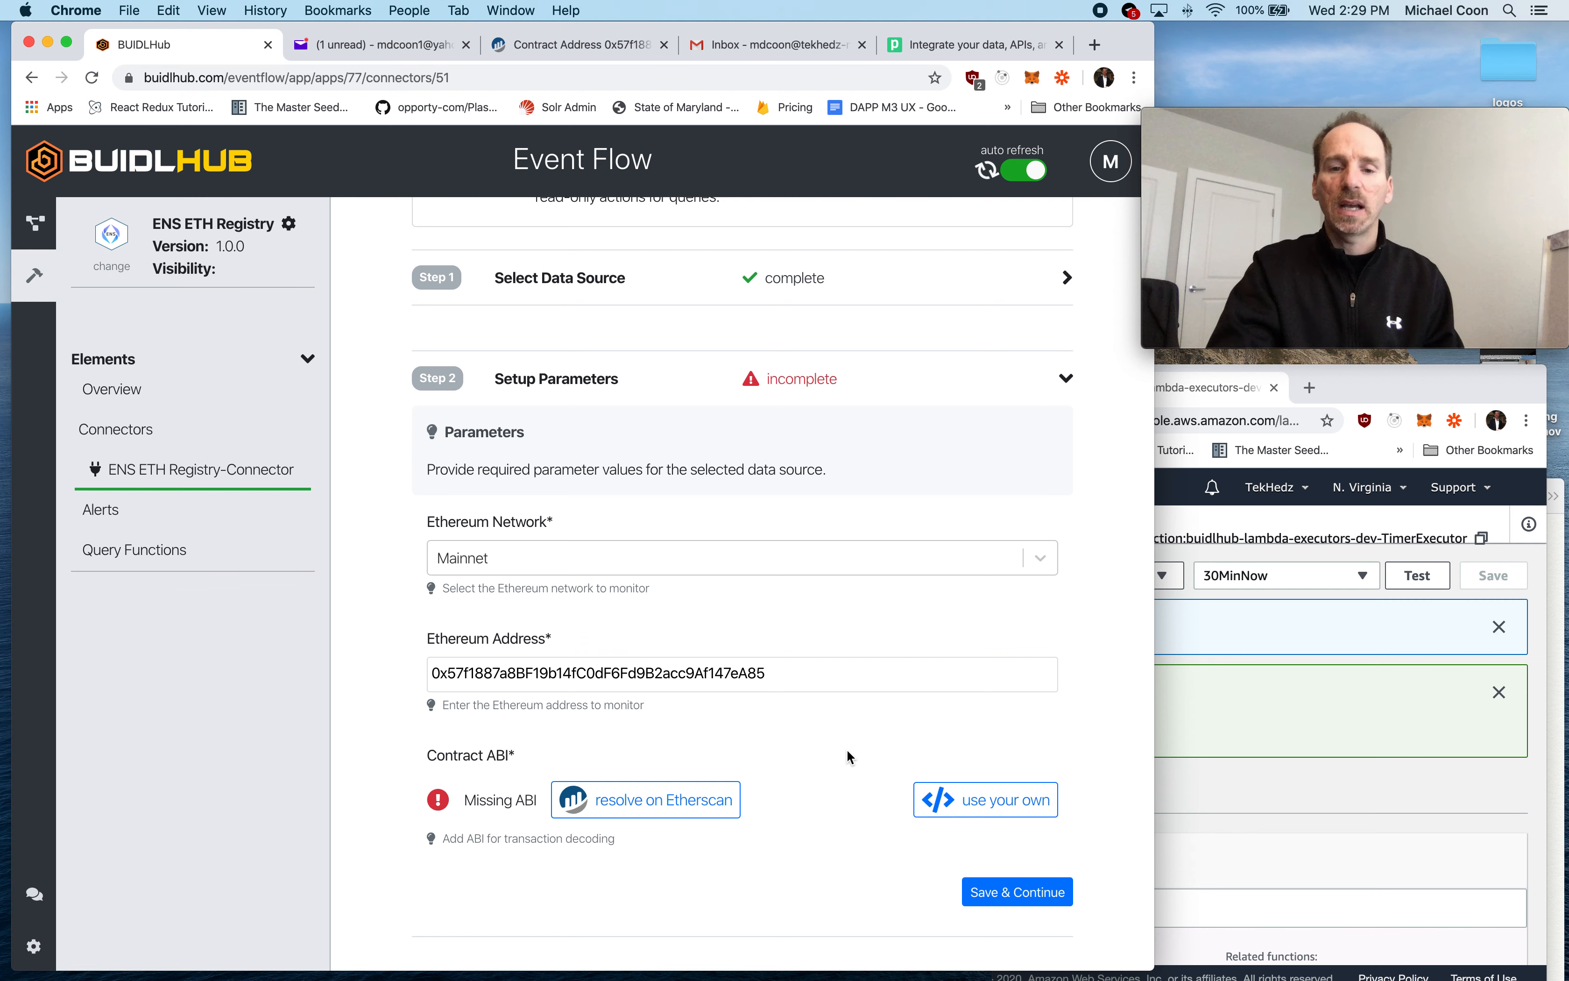
click(717, 799)
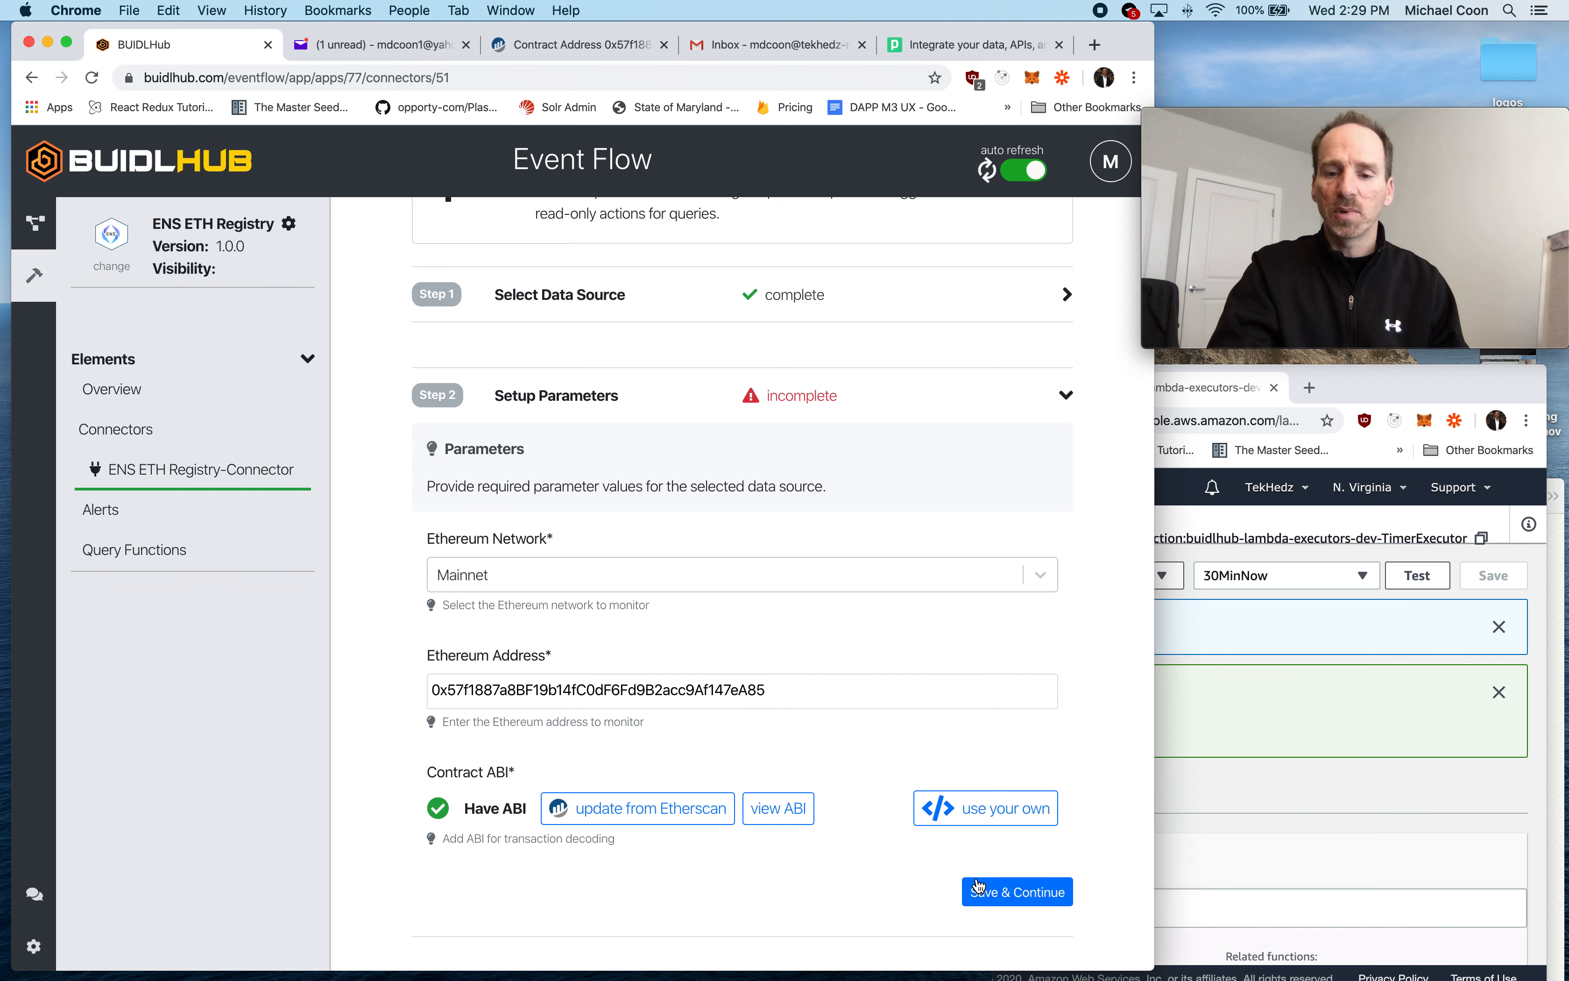
click(1017, 892)
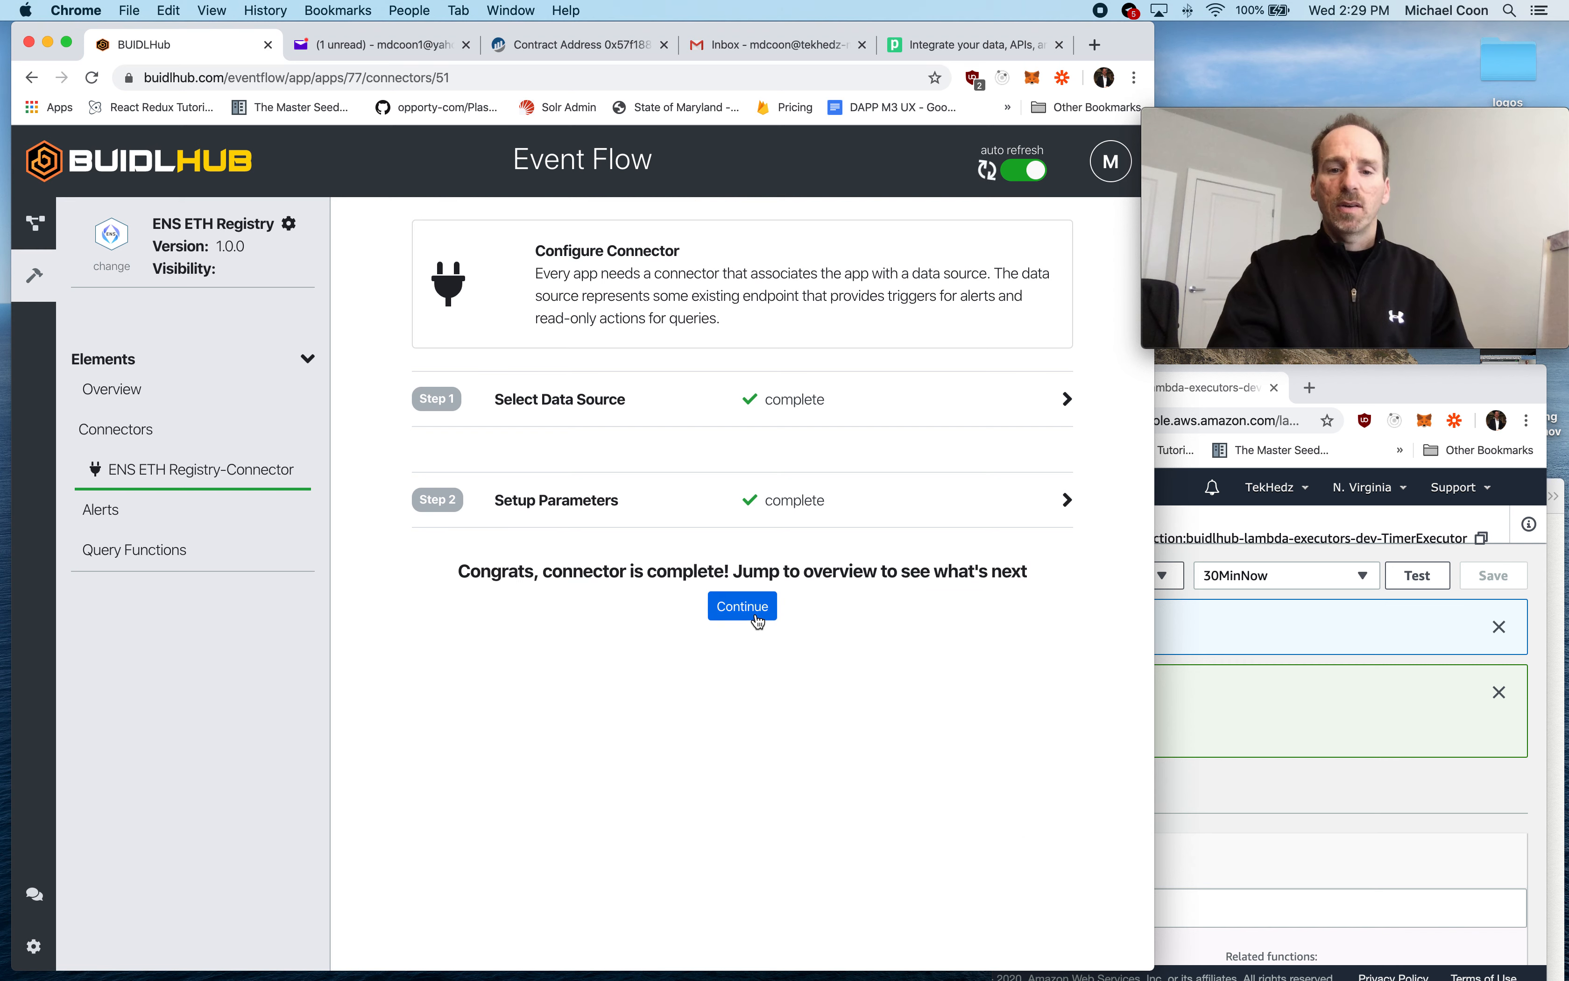
click(743, 607)
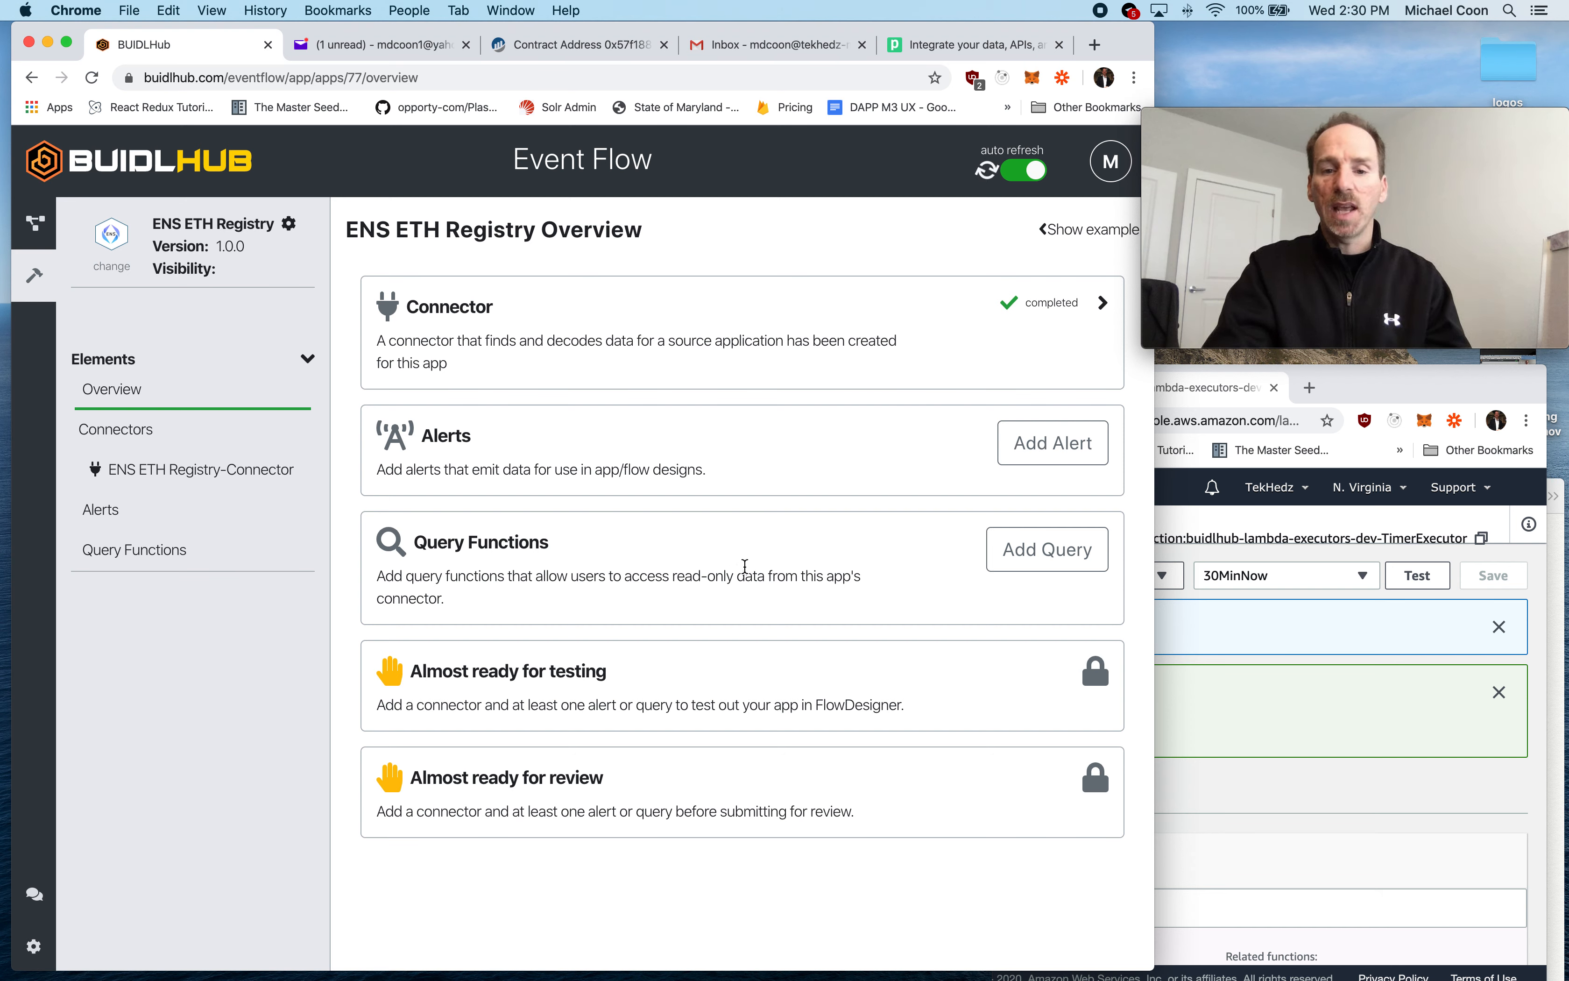
- Add a query function to the app, select the action that calls a smart contract function, and save it
click(1009, 551)
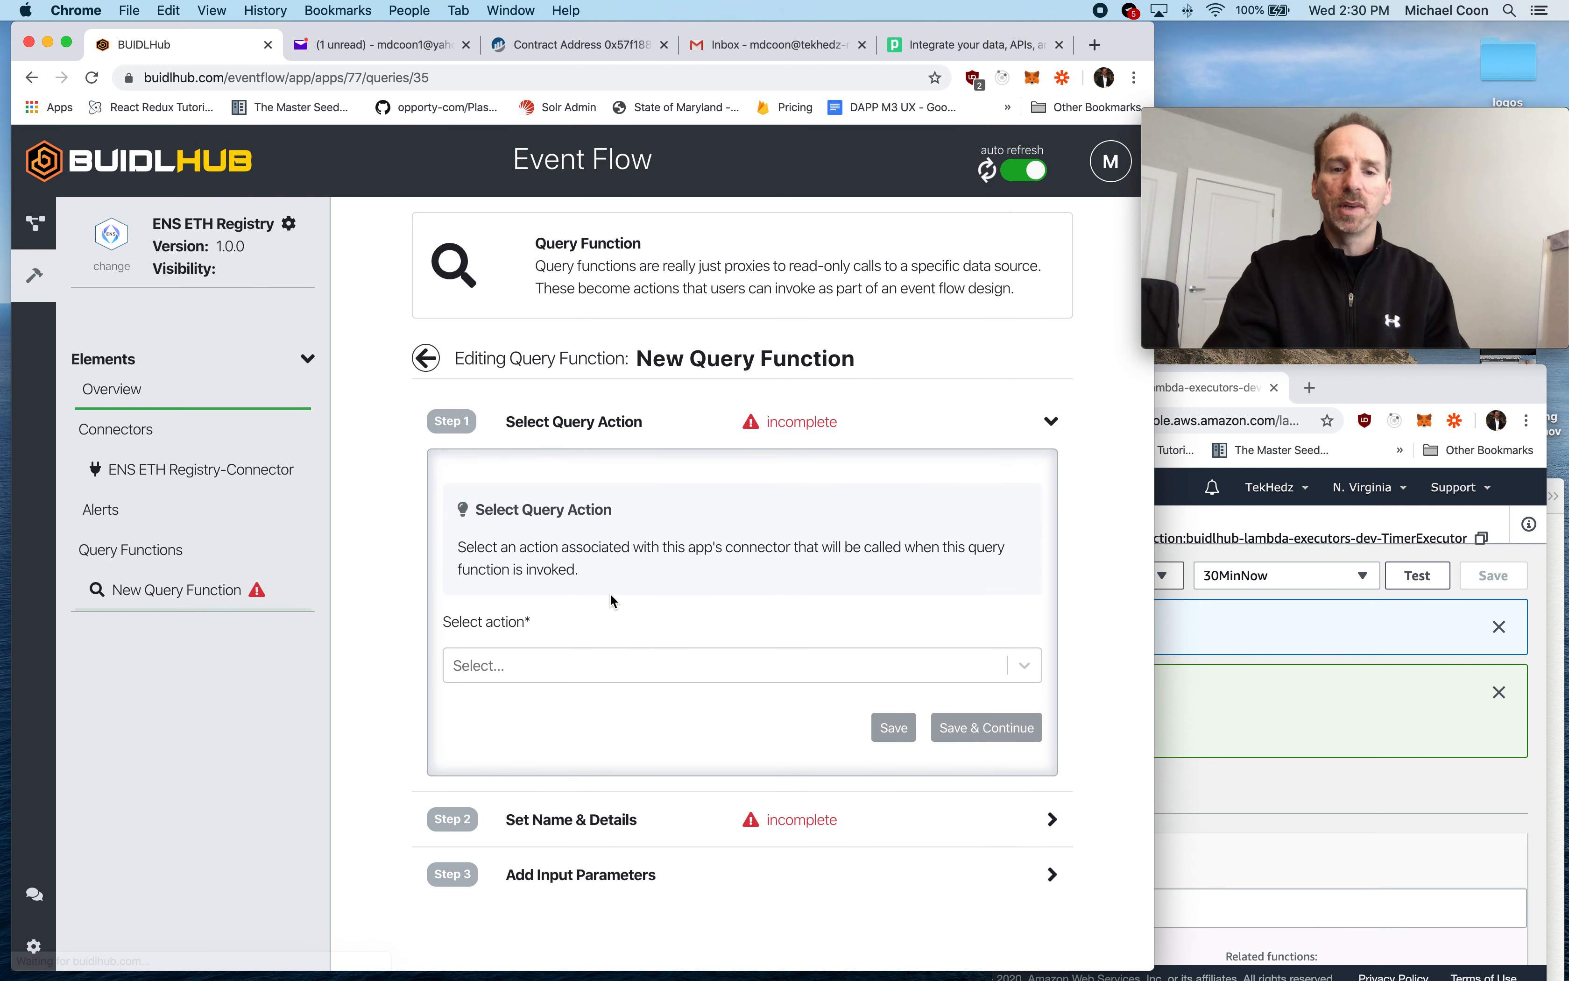
click(519, 666)
click(519, 715)
click(956, 730)
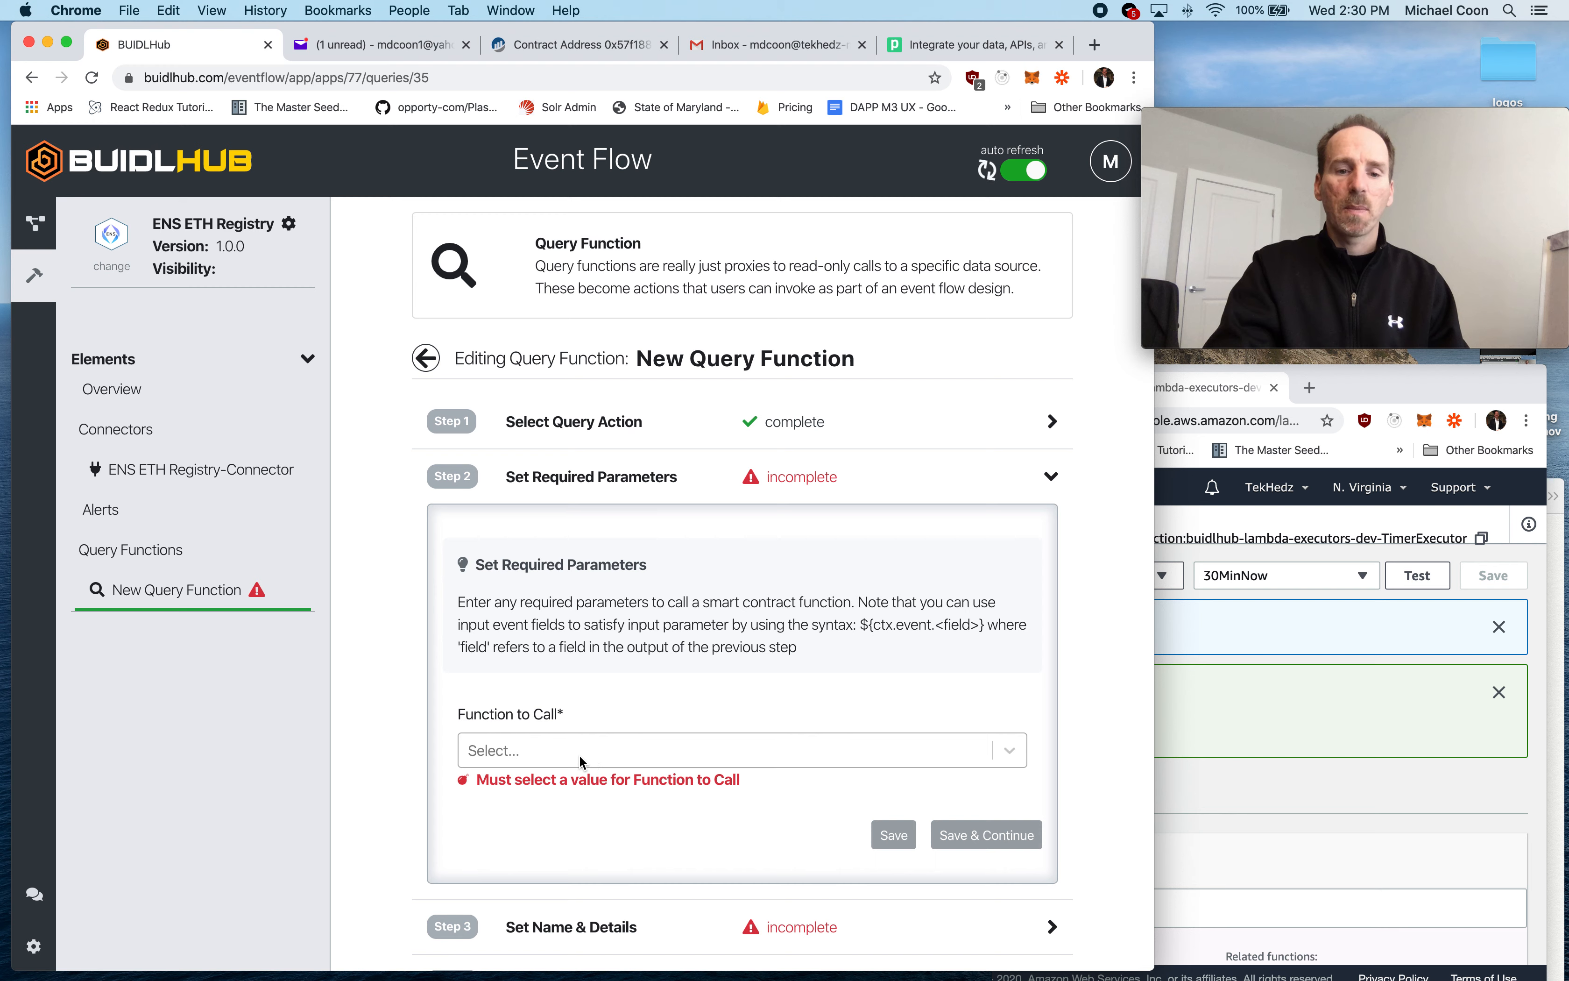
- Set the query's function to call to nameExpires and its Param-1 to ${ctx.params.ensName}
click(578, 753)
scroll(597, 851, down, 5)
click(578, 821)
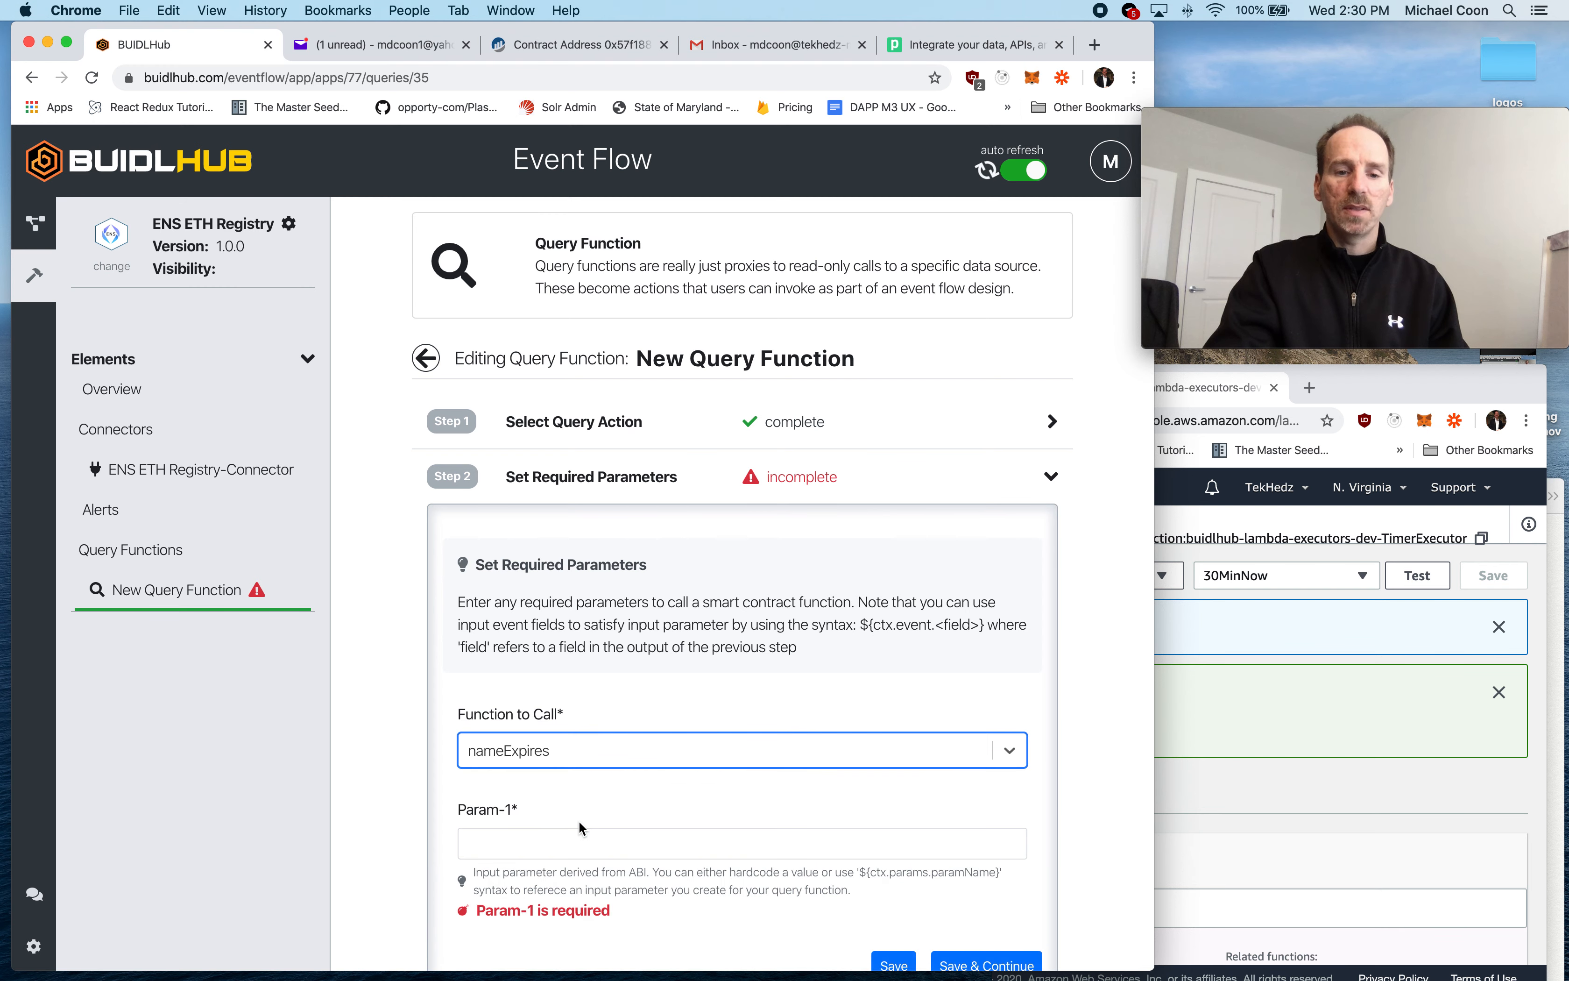
scroll(631, 807, down, 3)
click(564, 668)
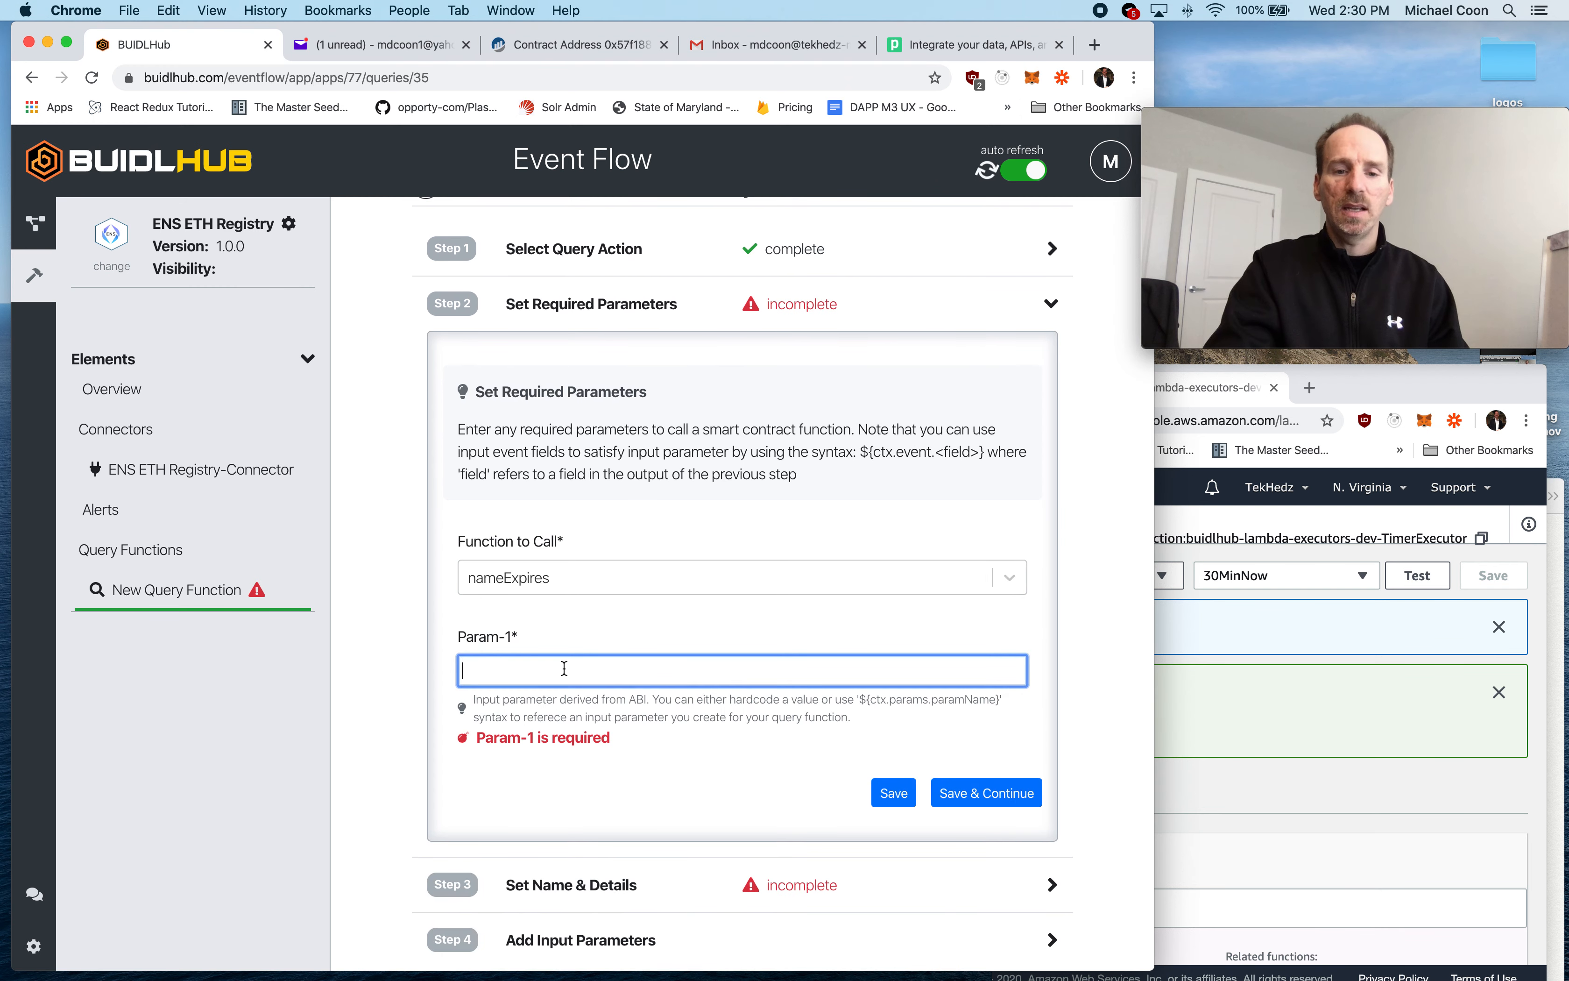
text($)
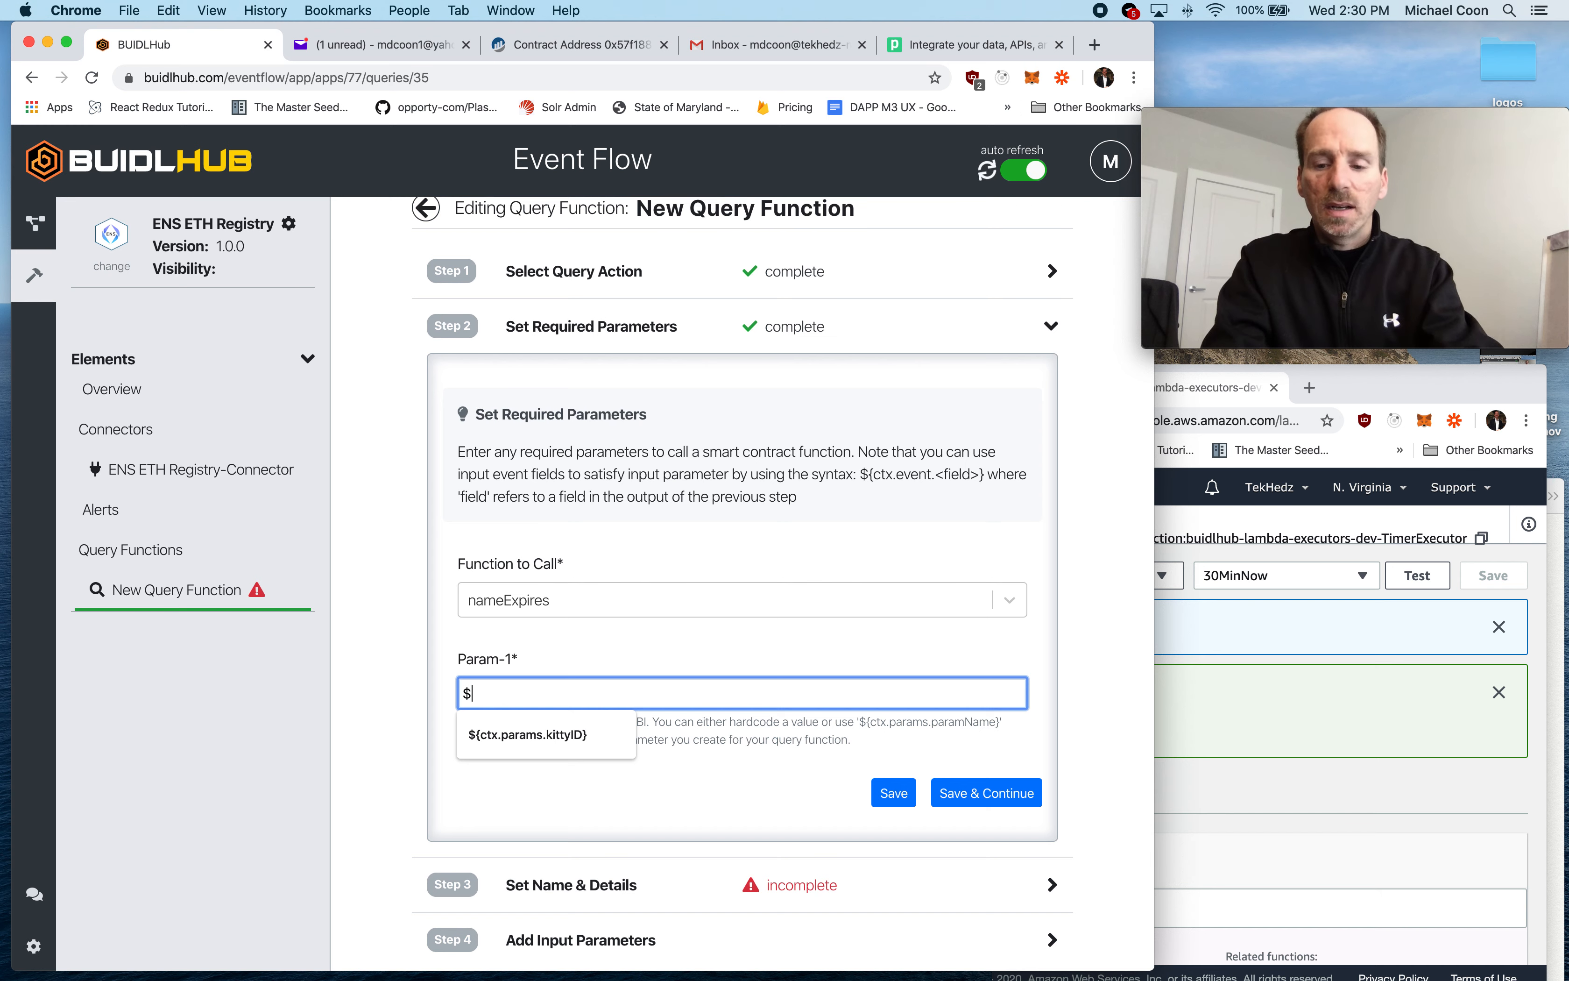
text({ctx.param)
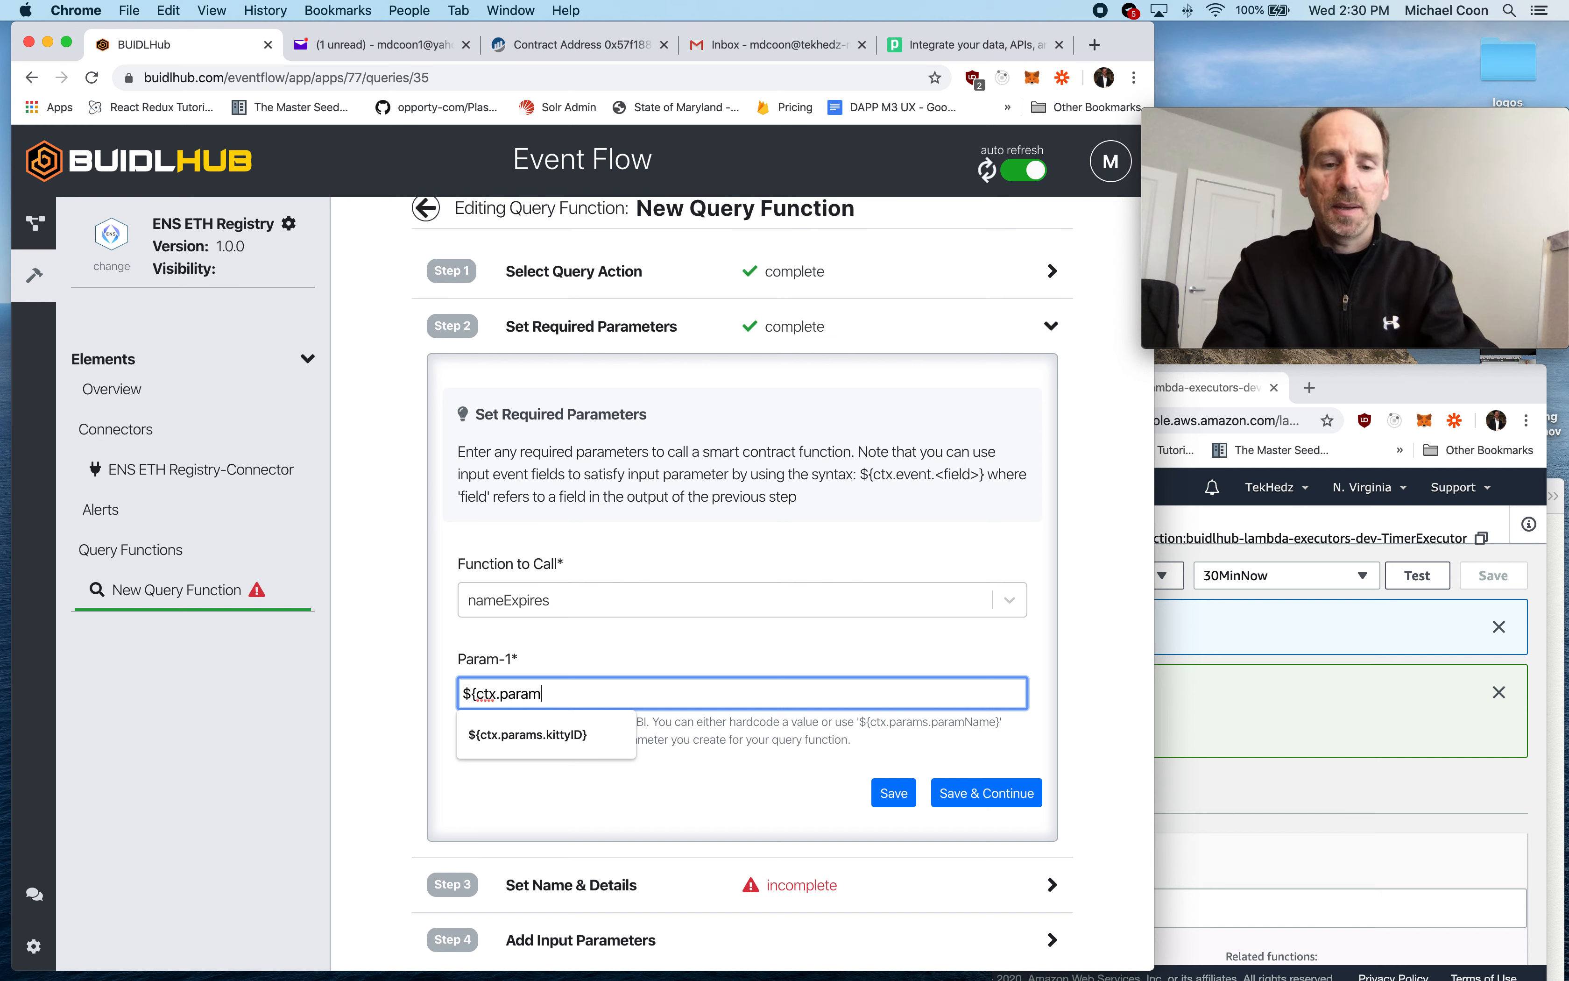
text(s.ens)
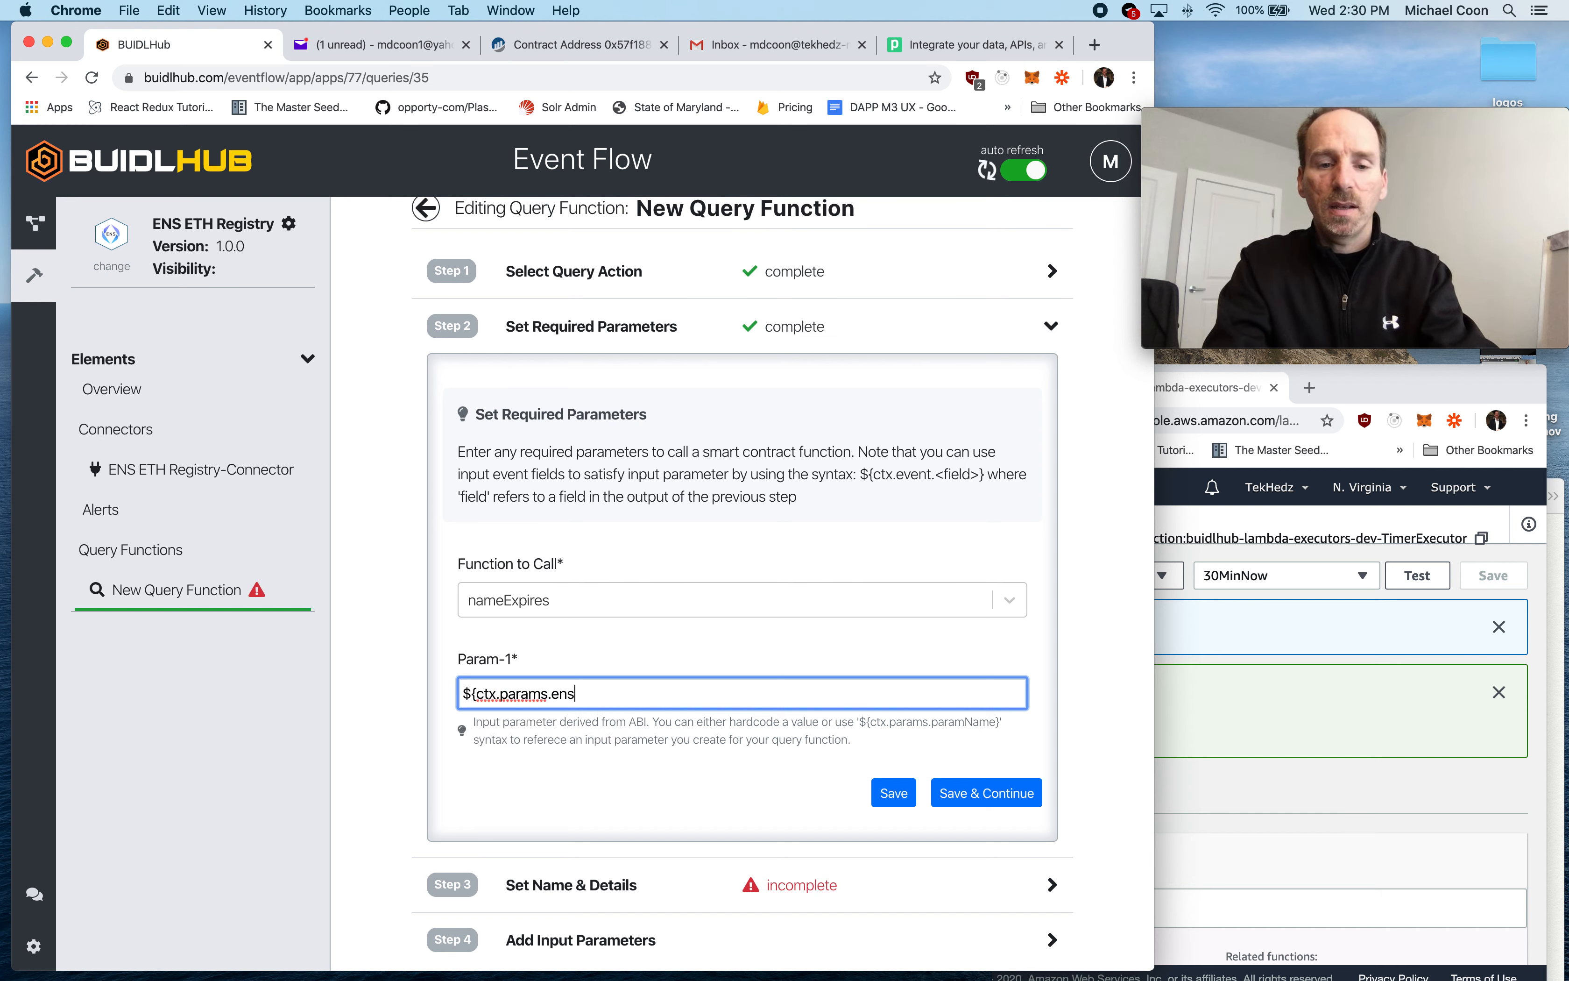
text(Name})
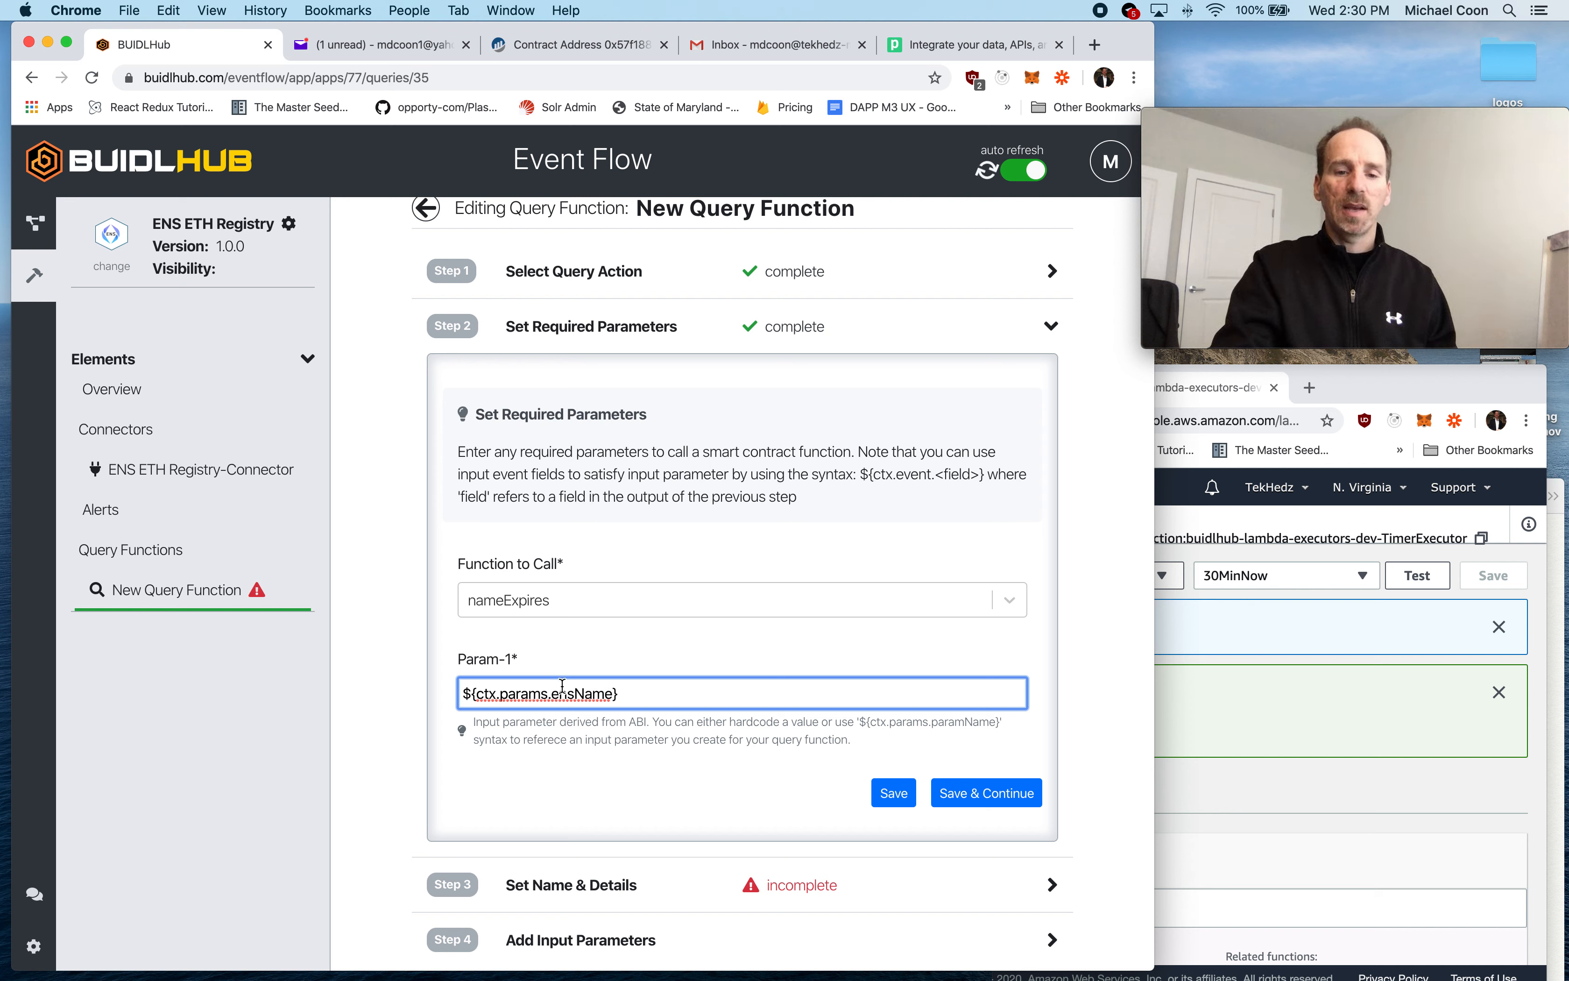
drag(621, 692, 436, 692)
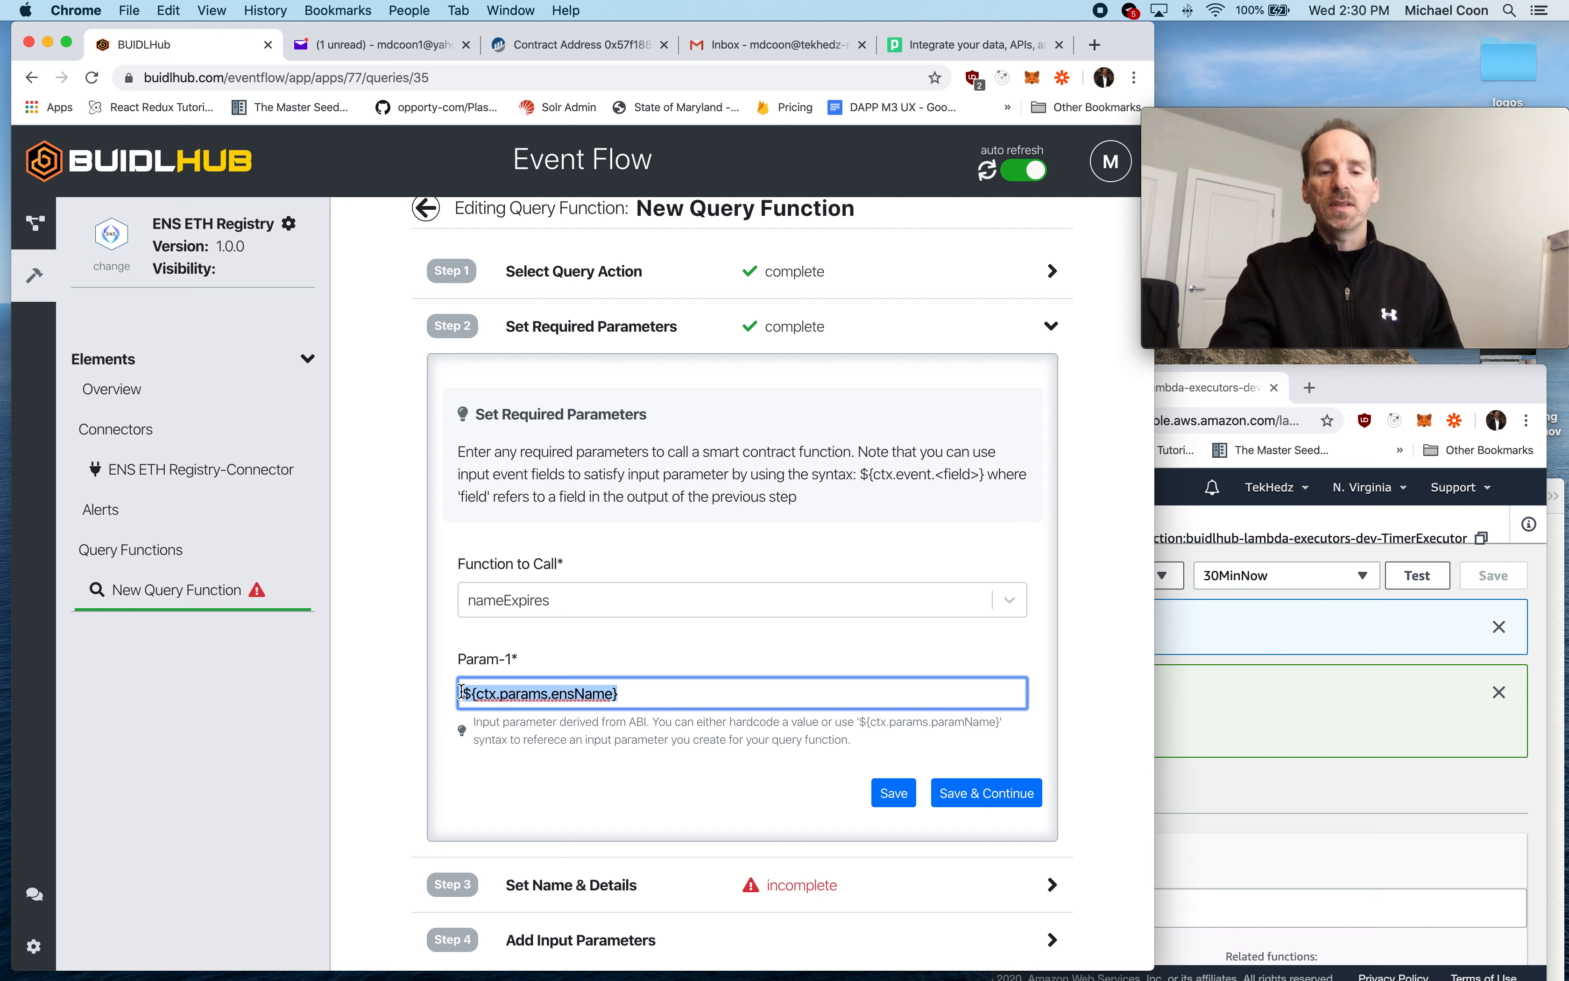
click(569, 657)
double_click(529, 696)
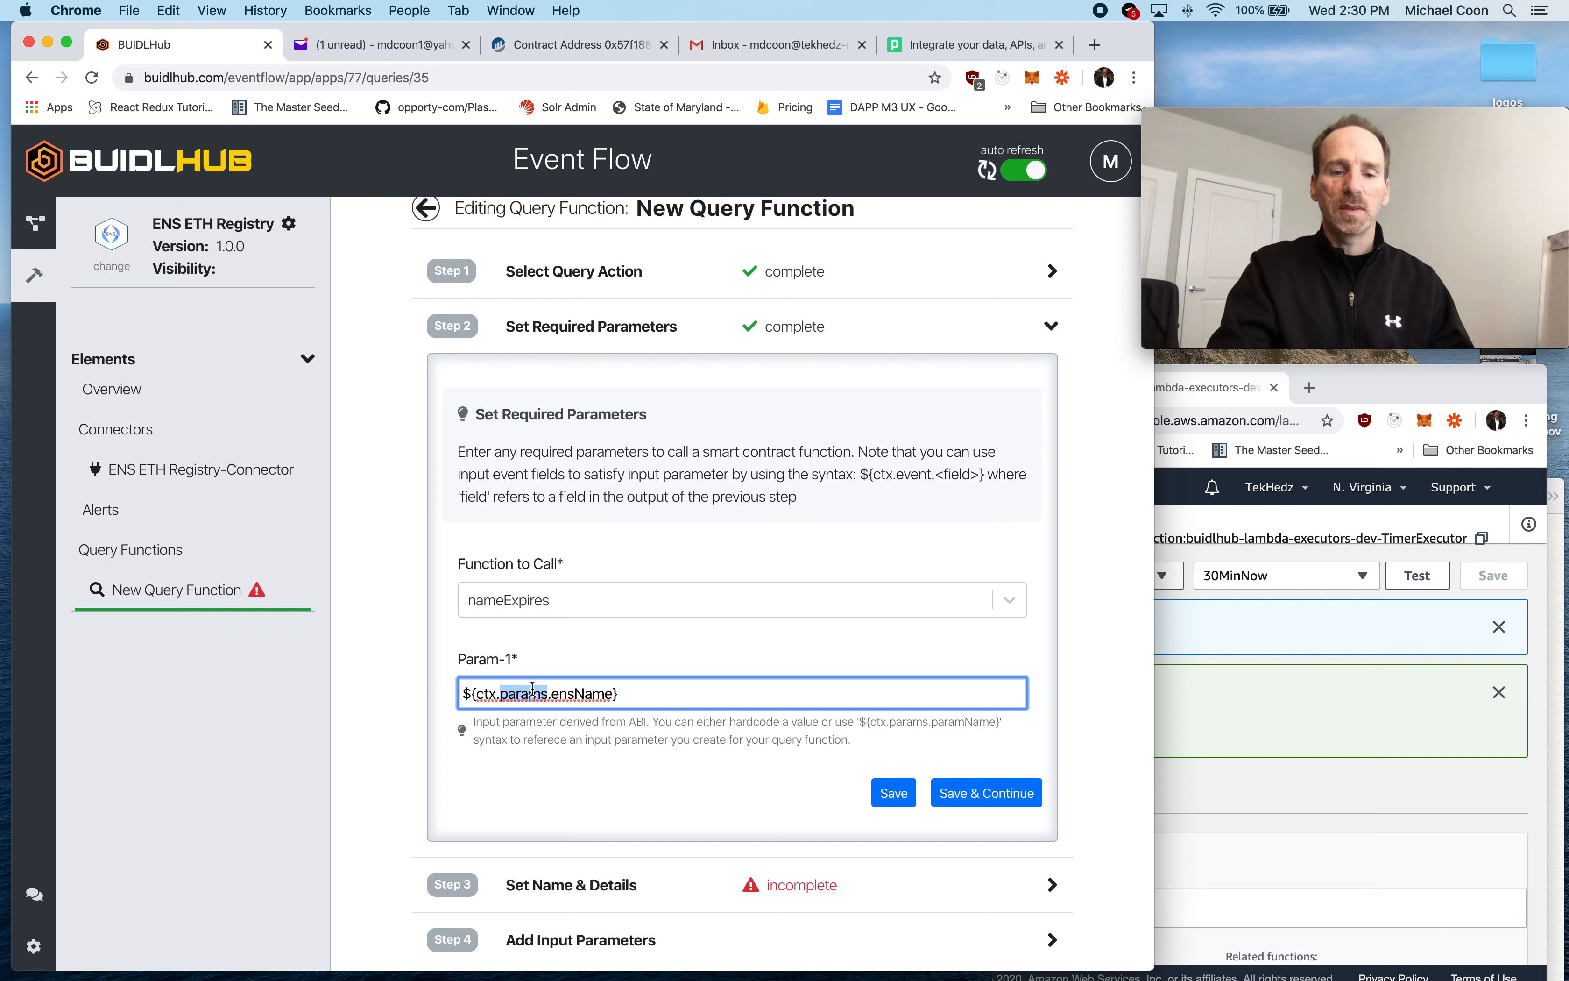
double_click(572, 693)
click(623, 656)
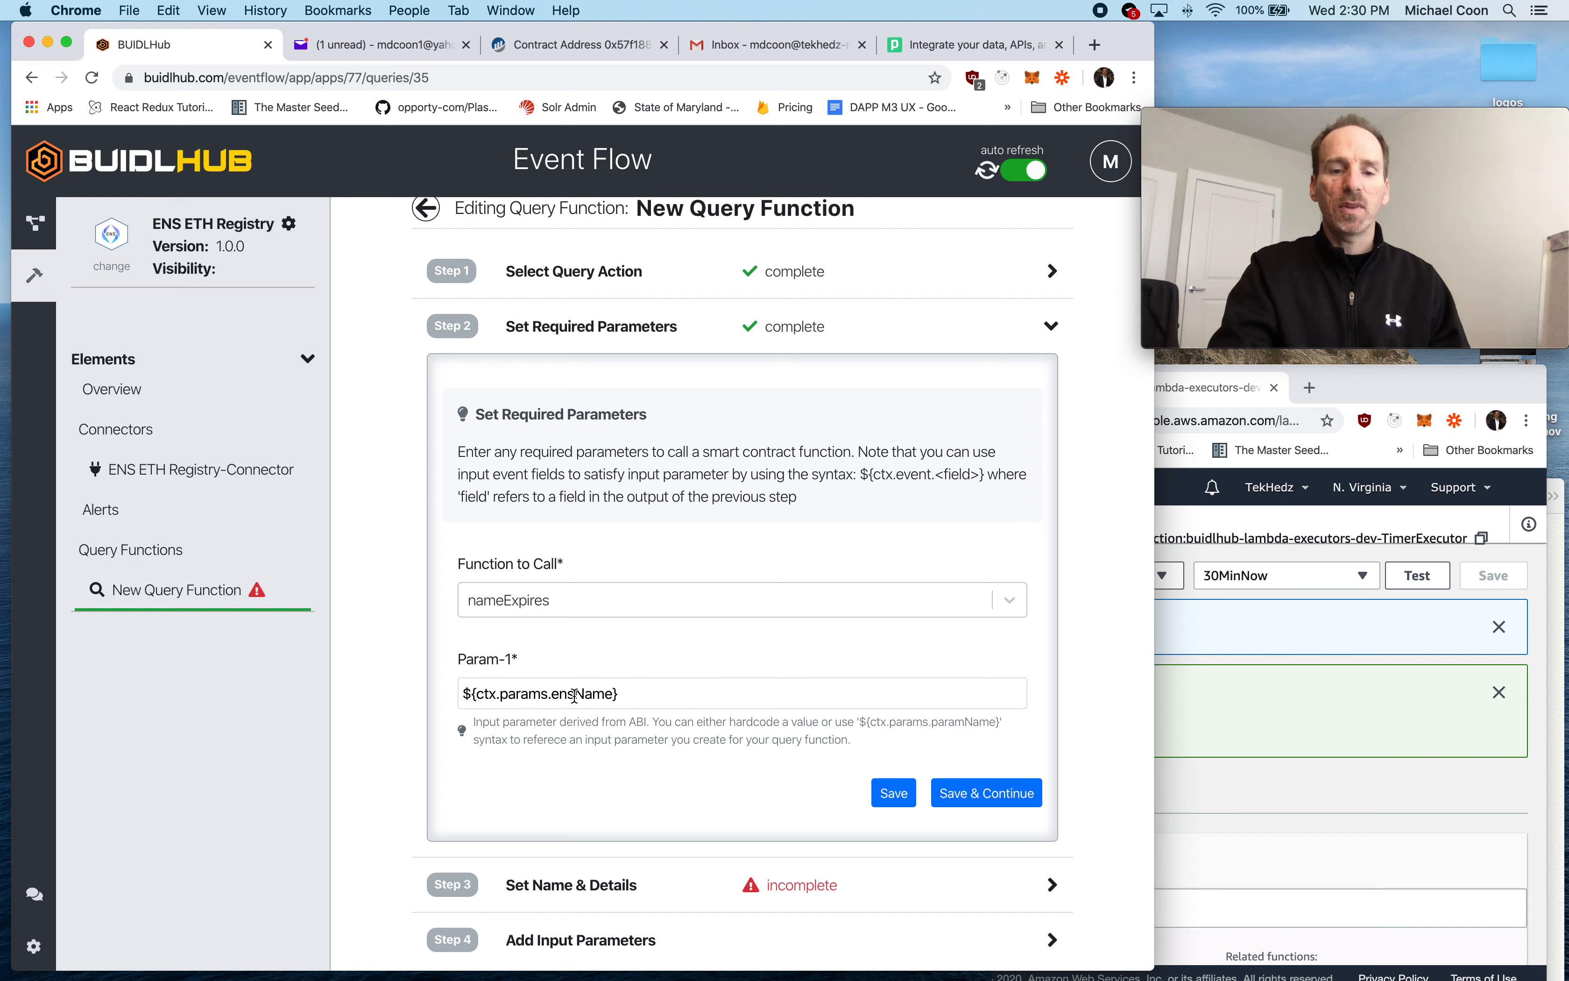
drag(626, 692, 447, 700)
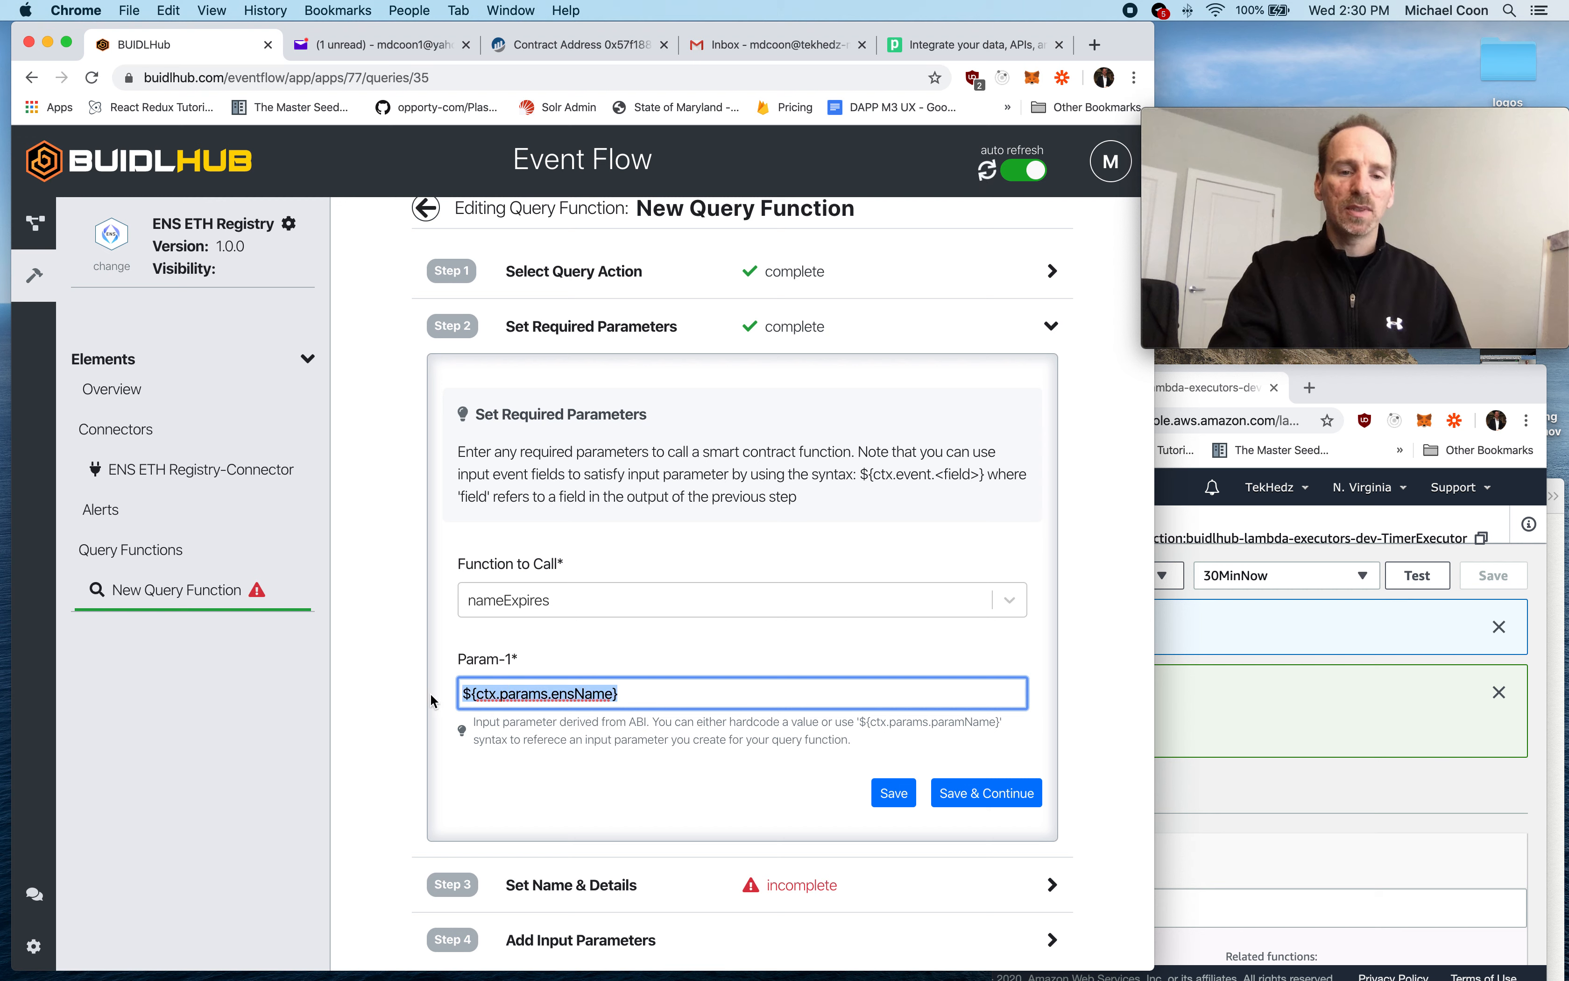
click(576, 633)
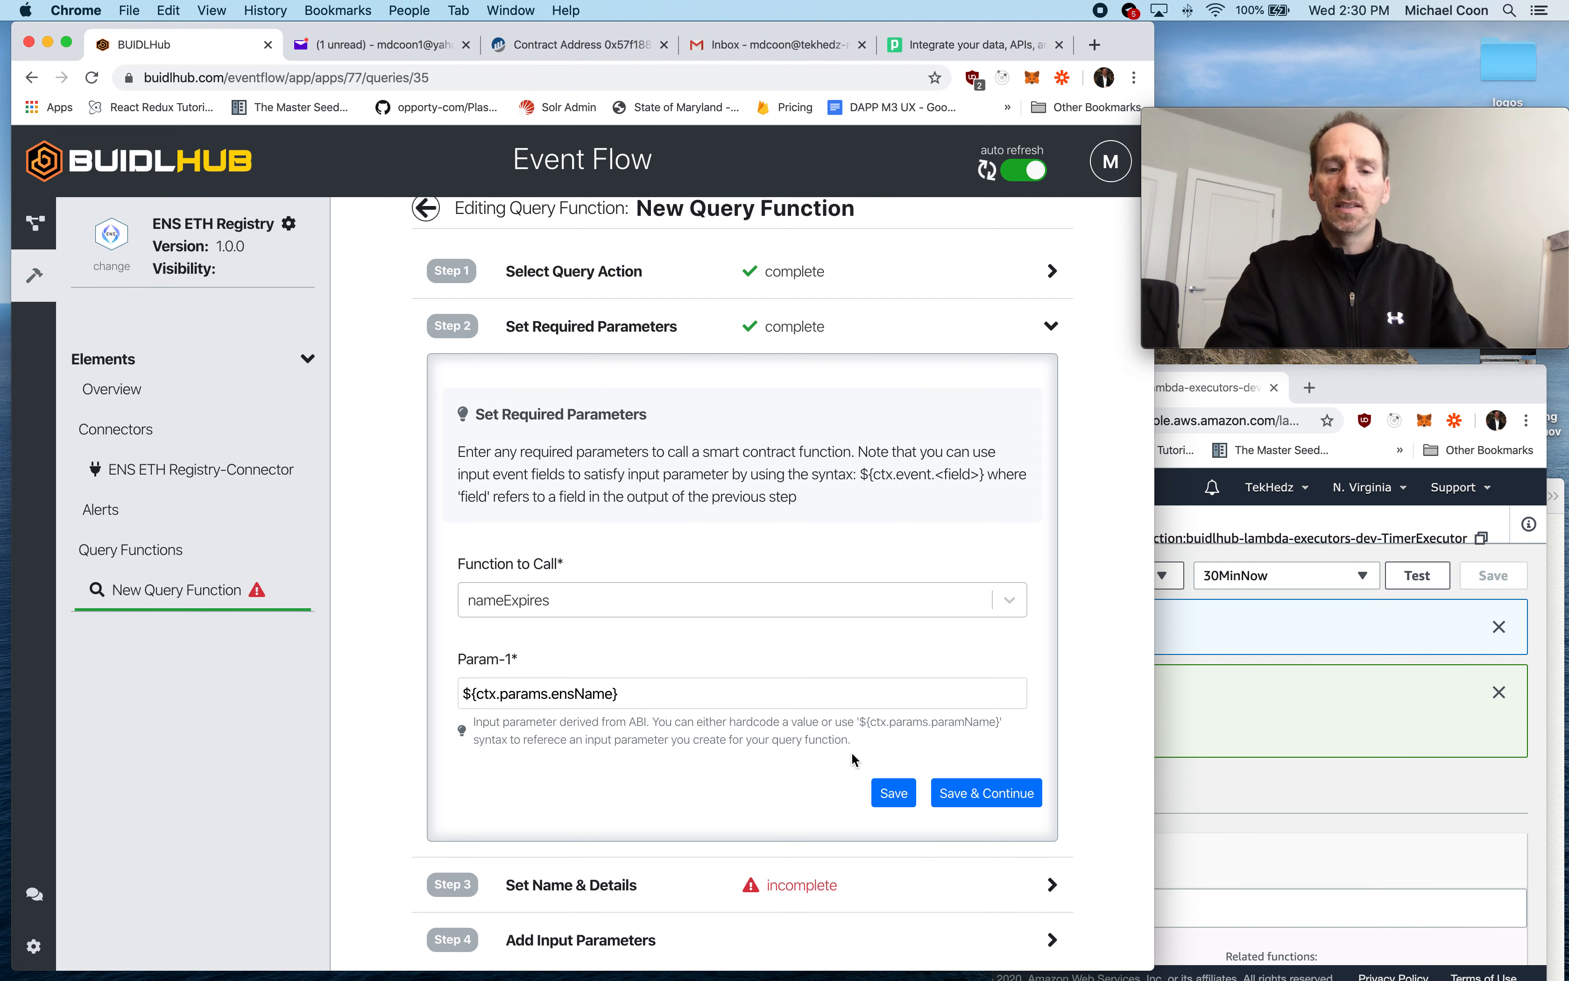
- Save the query function's required parameters and continue to its name and details
click(970, 795)
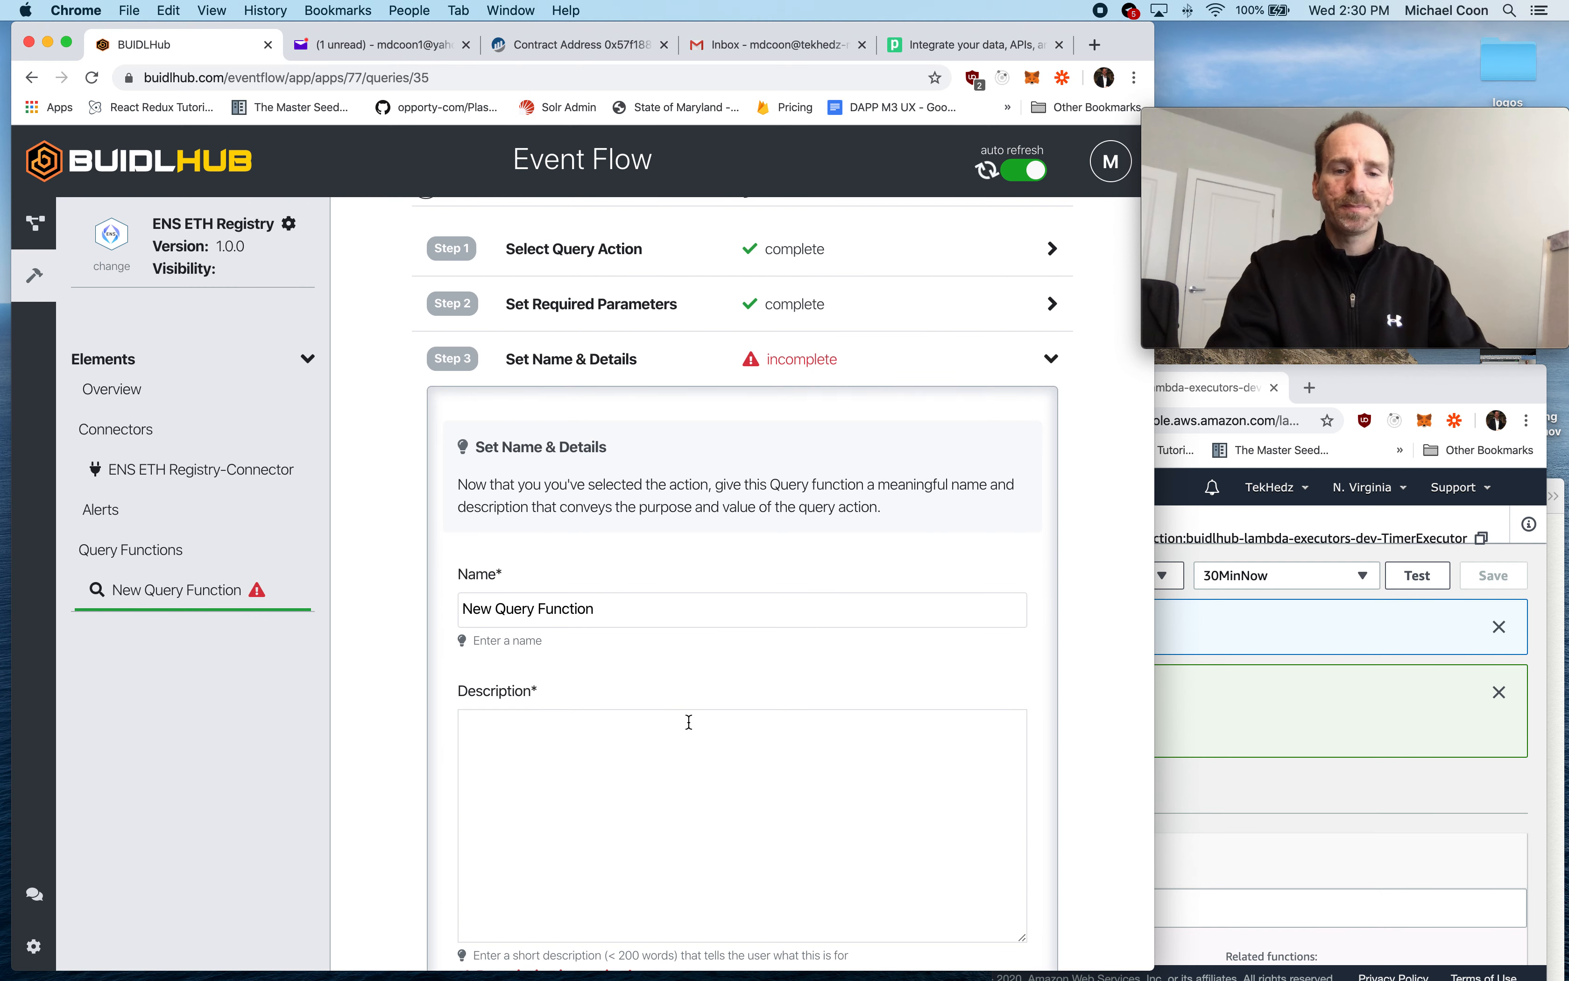
- Name the query function "Lookup Expiration", describe it as "Looking expiration time of an ens name", and save its details
drag(610, 608, 426, 612)
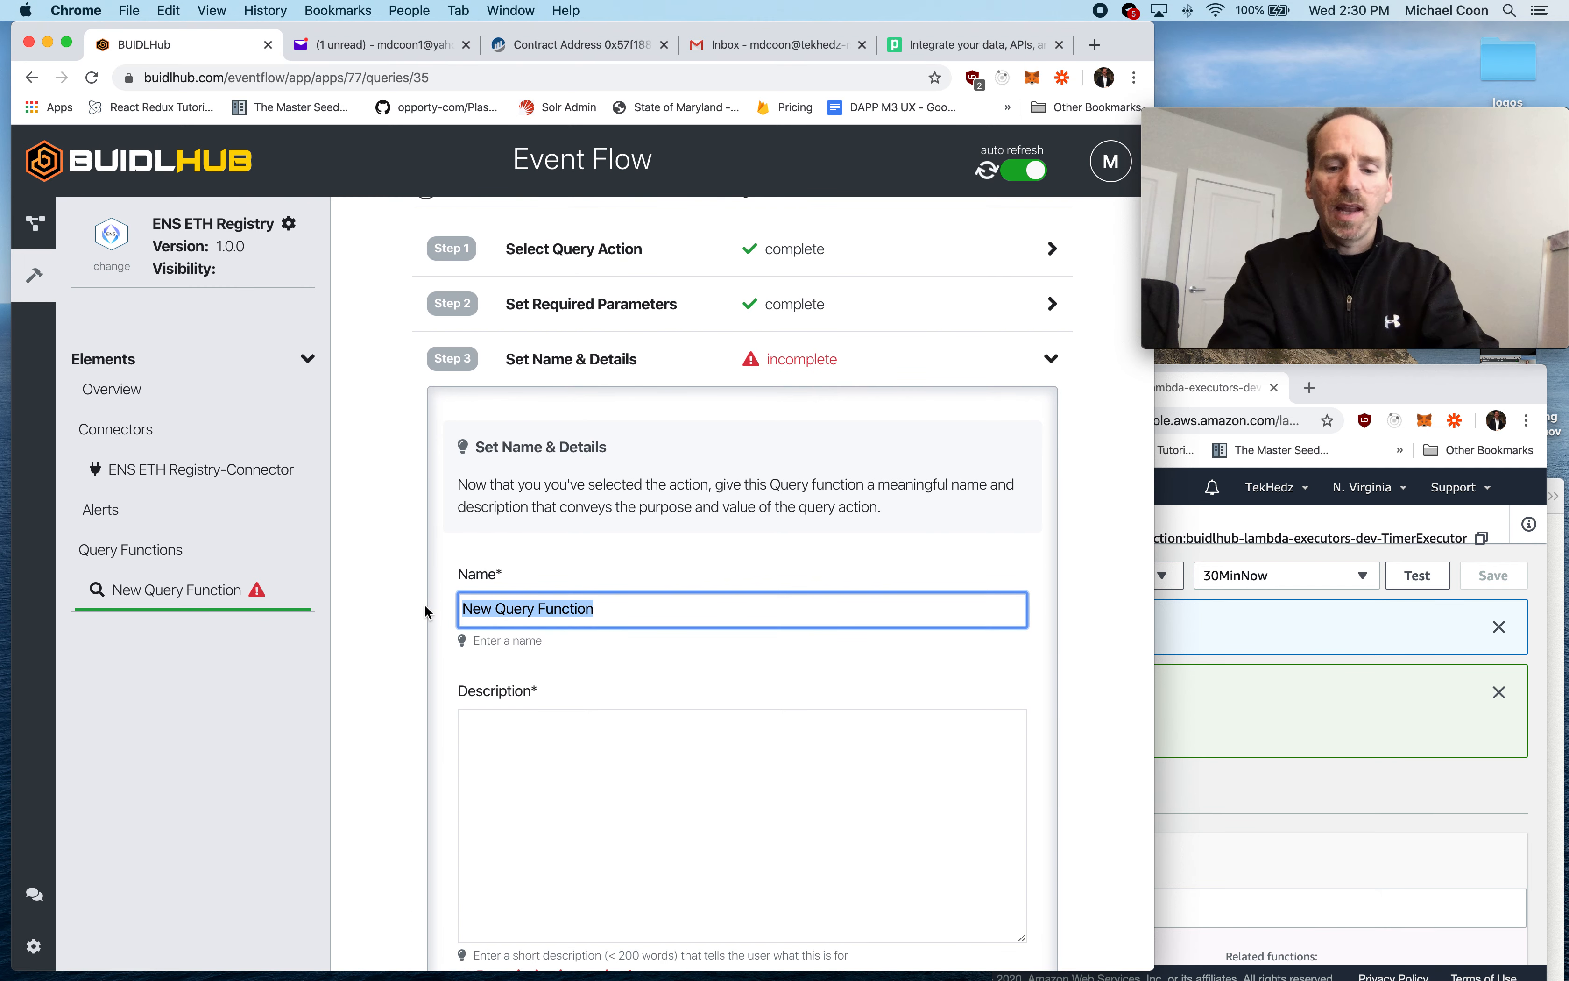
text(Lookup)
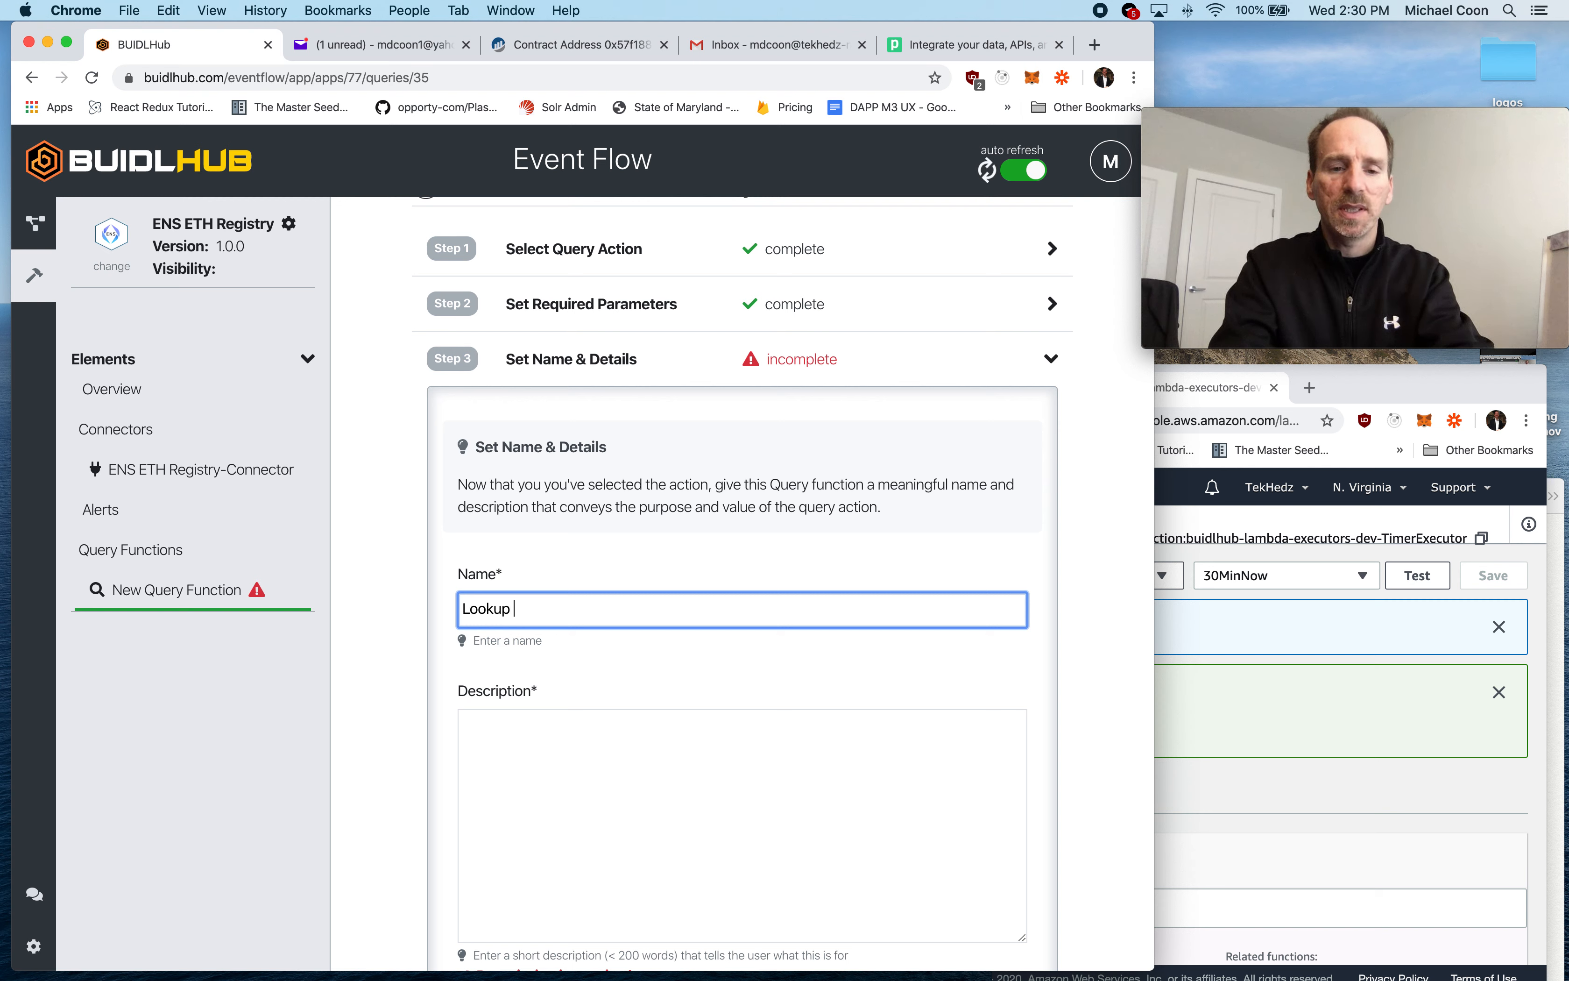
text(ation)
click(525, 725)
text(Looking u)
key(BackSpace)
text(expiration )
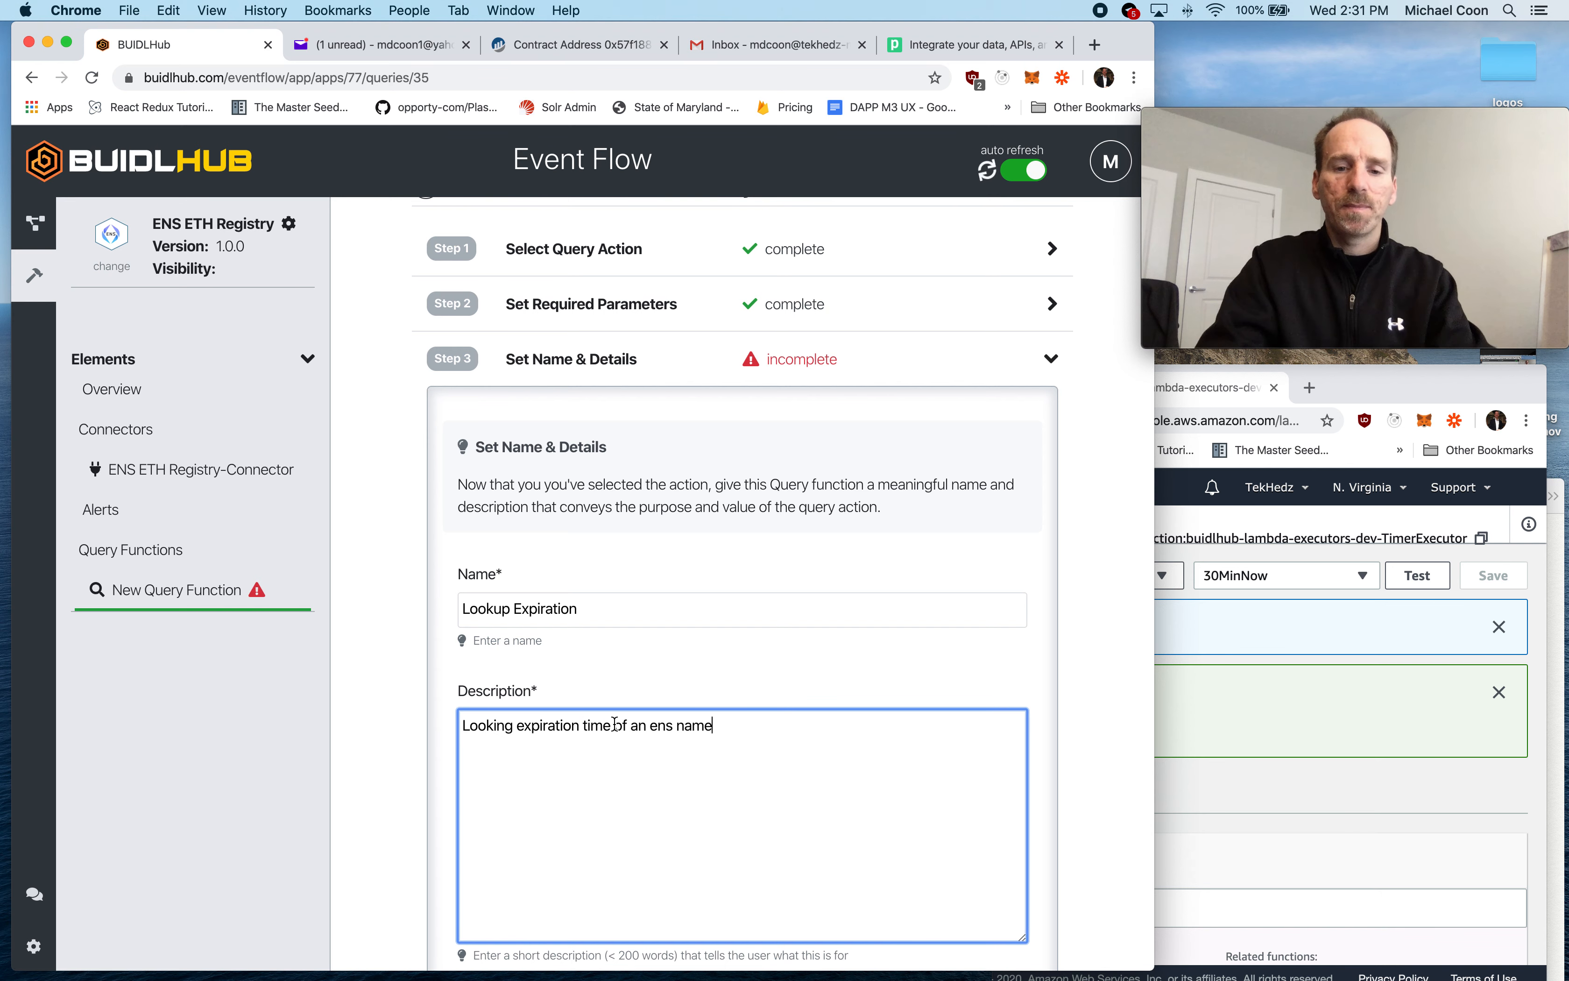
text(time of an ens name)
scroll(928, 826, down, 3)
click(960, 845)
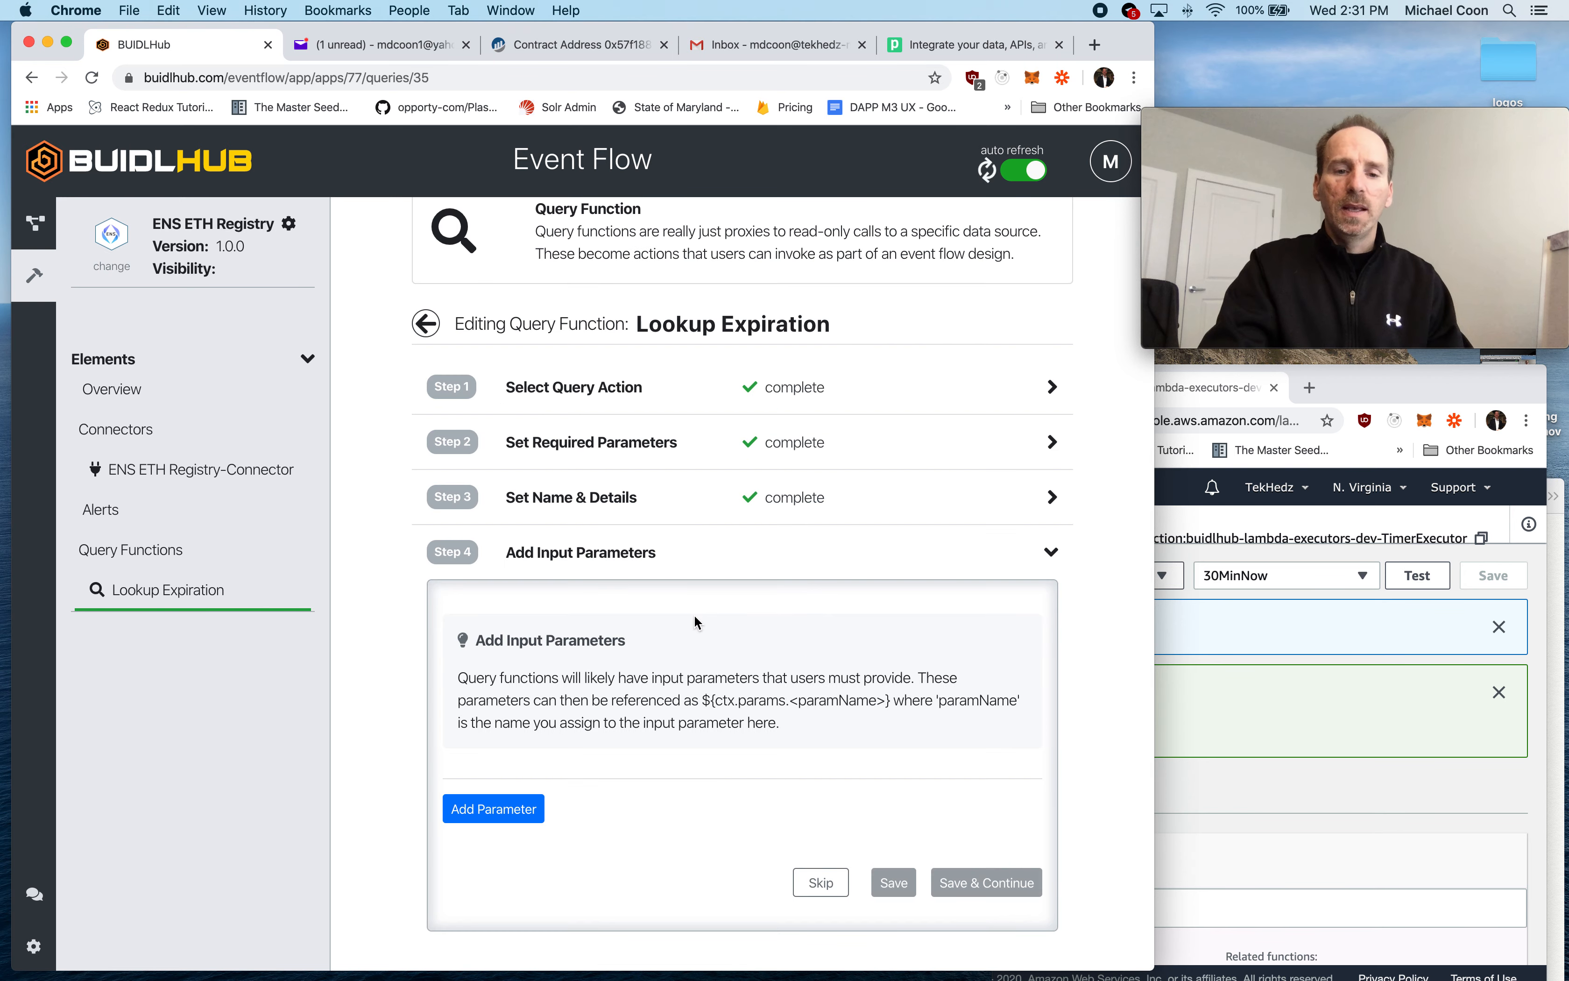
- Add an input parameter named ensName with the label "ENS Name" and the type string
click(511, 811)
click(476, 339)
text(ensName)
click(511, 471)
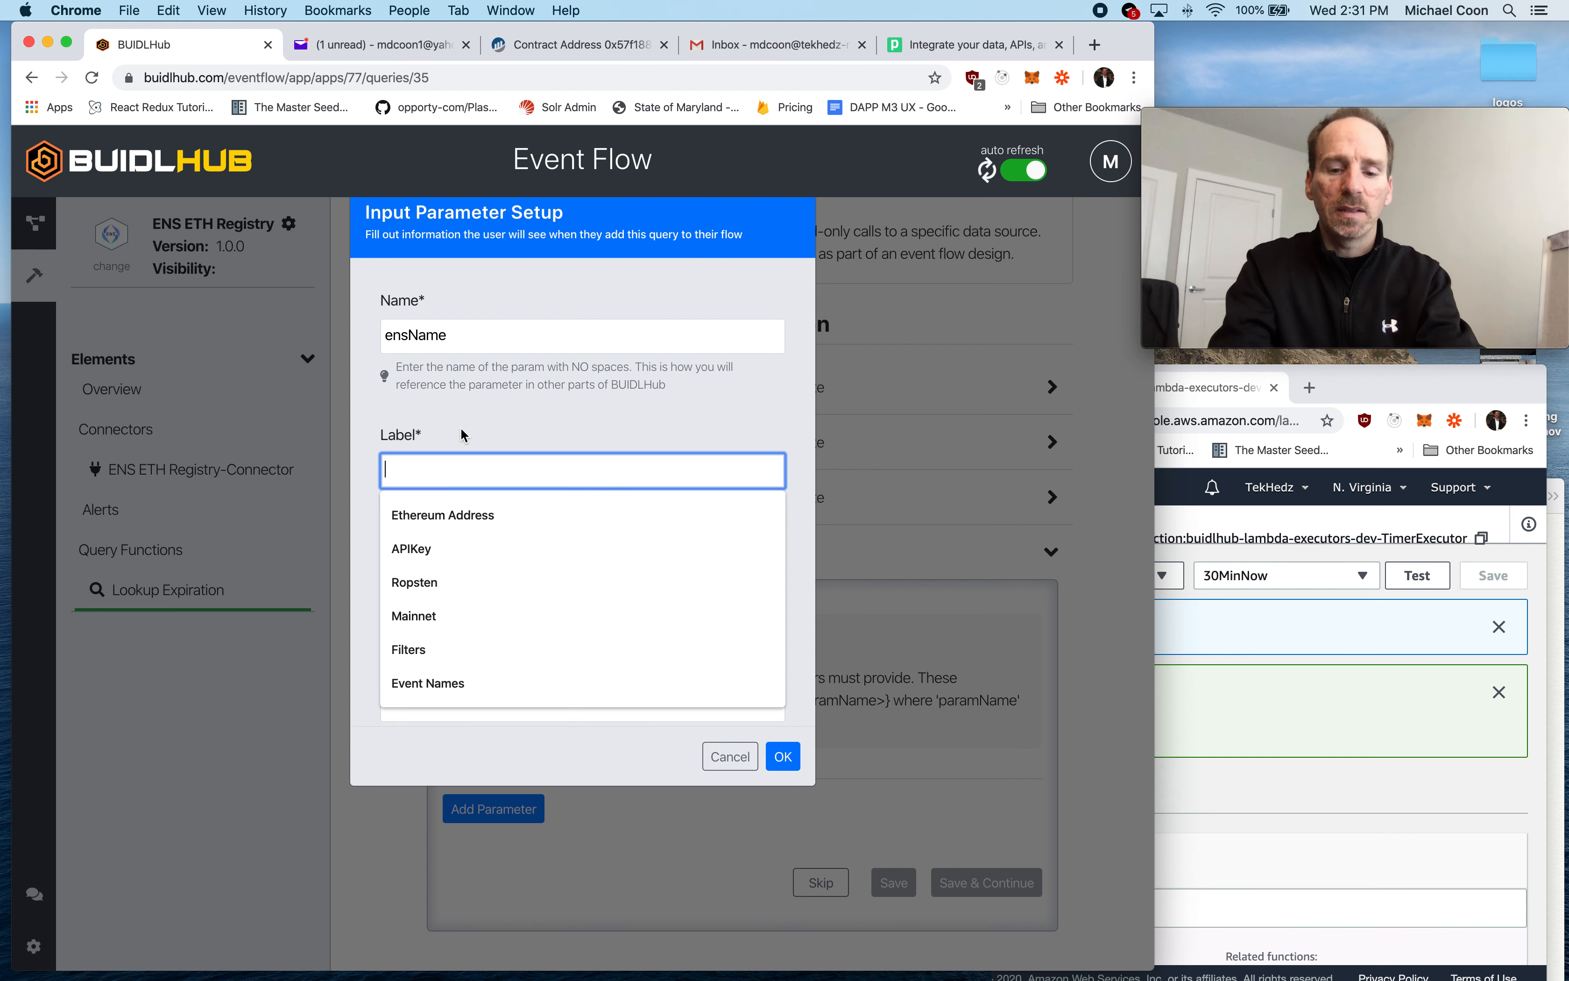
text(ENS Name)
click(444, 587)
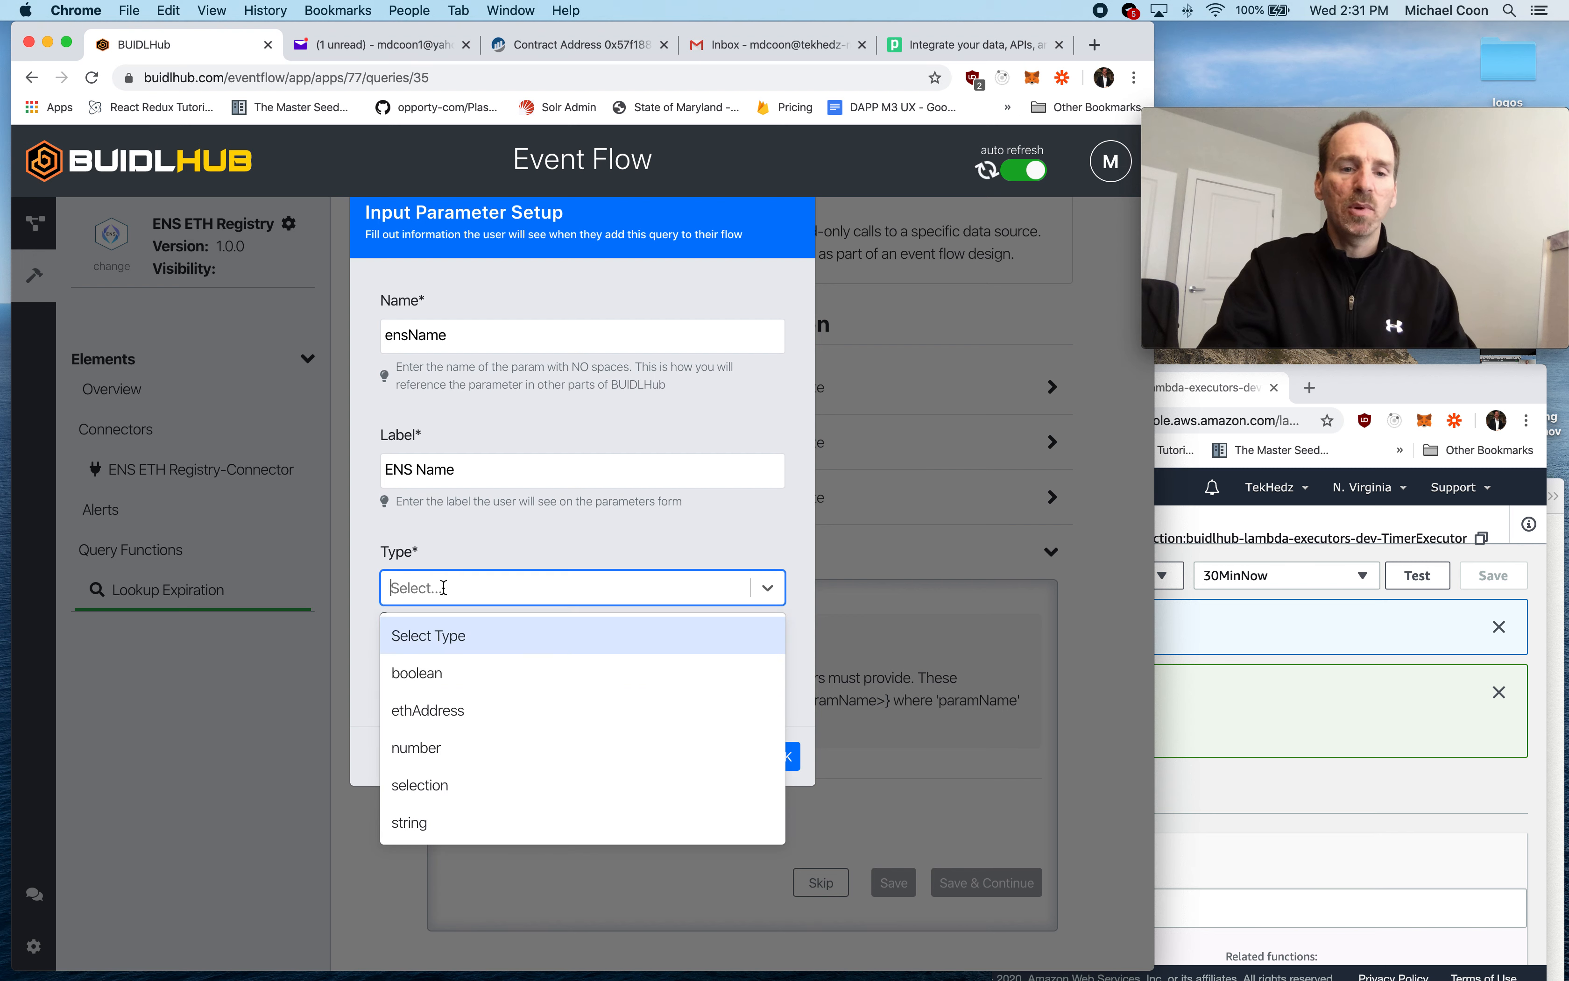
click(437, 820)
- Describe the parameter as "What ens name to lookup", confirm it, and save the query function's input parameters
click(440, 697)
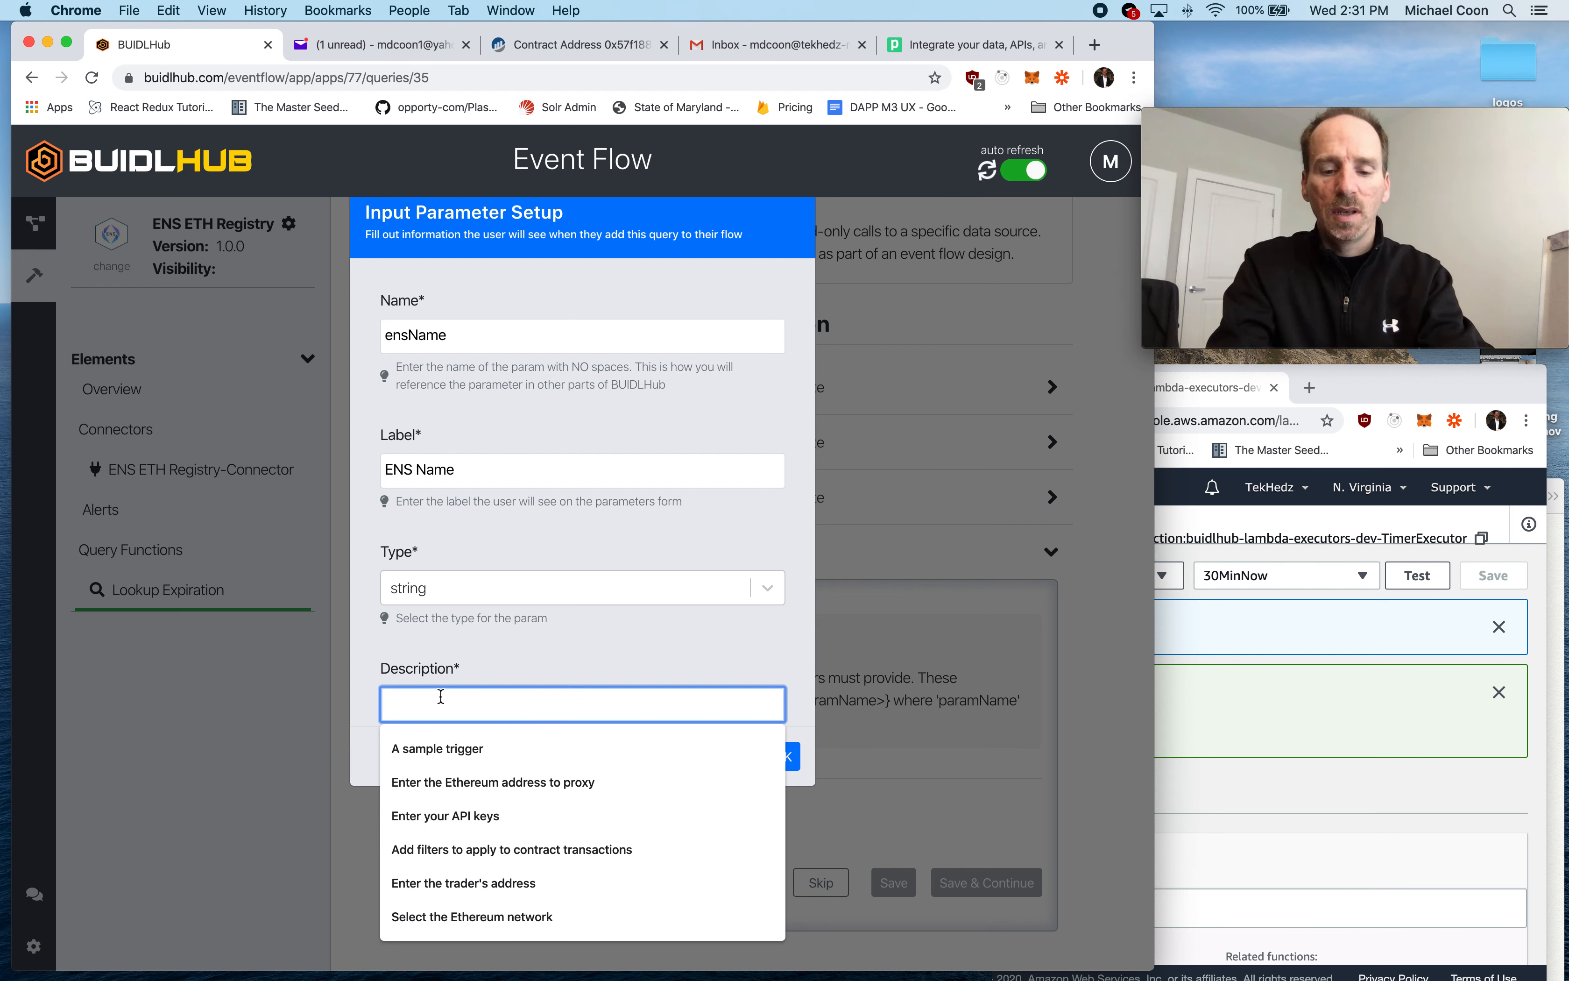
text(What ens name to lookup)
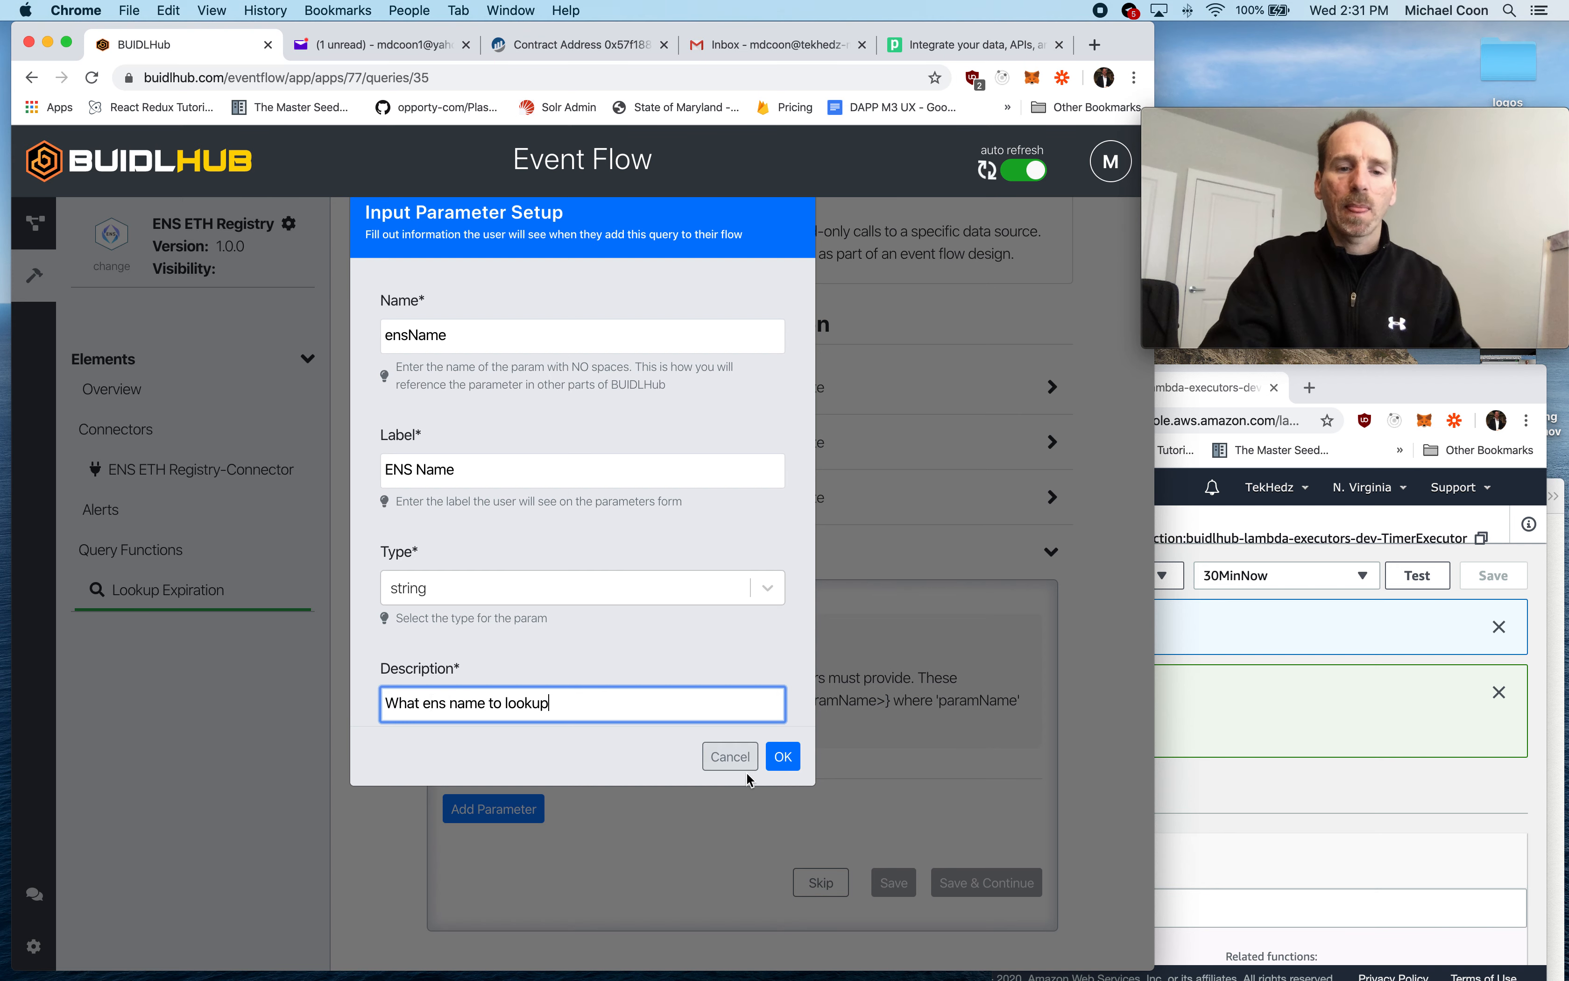
click(782, 756)
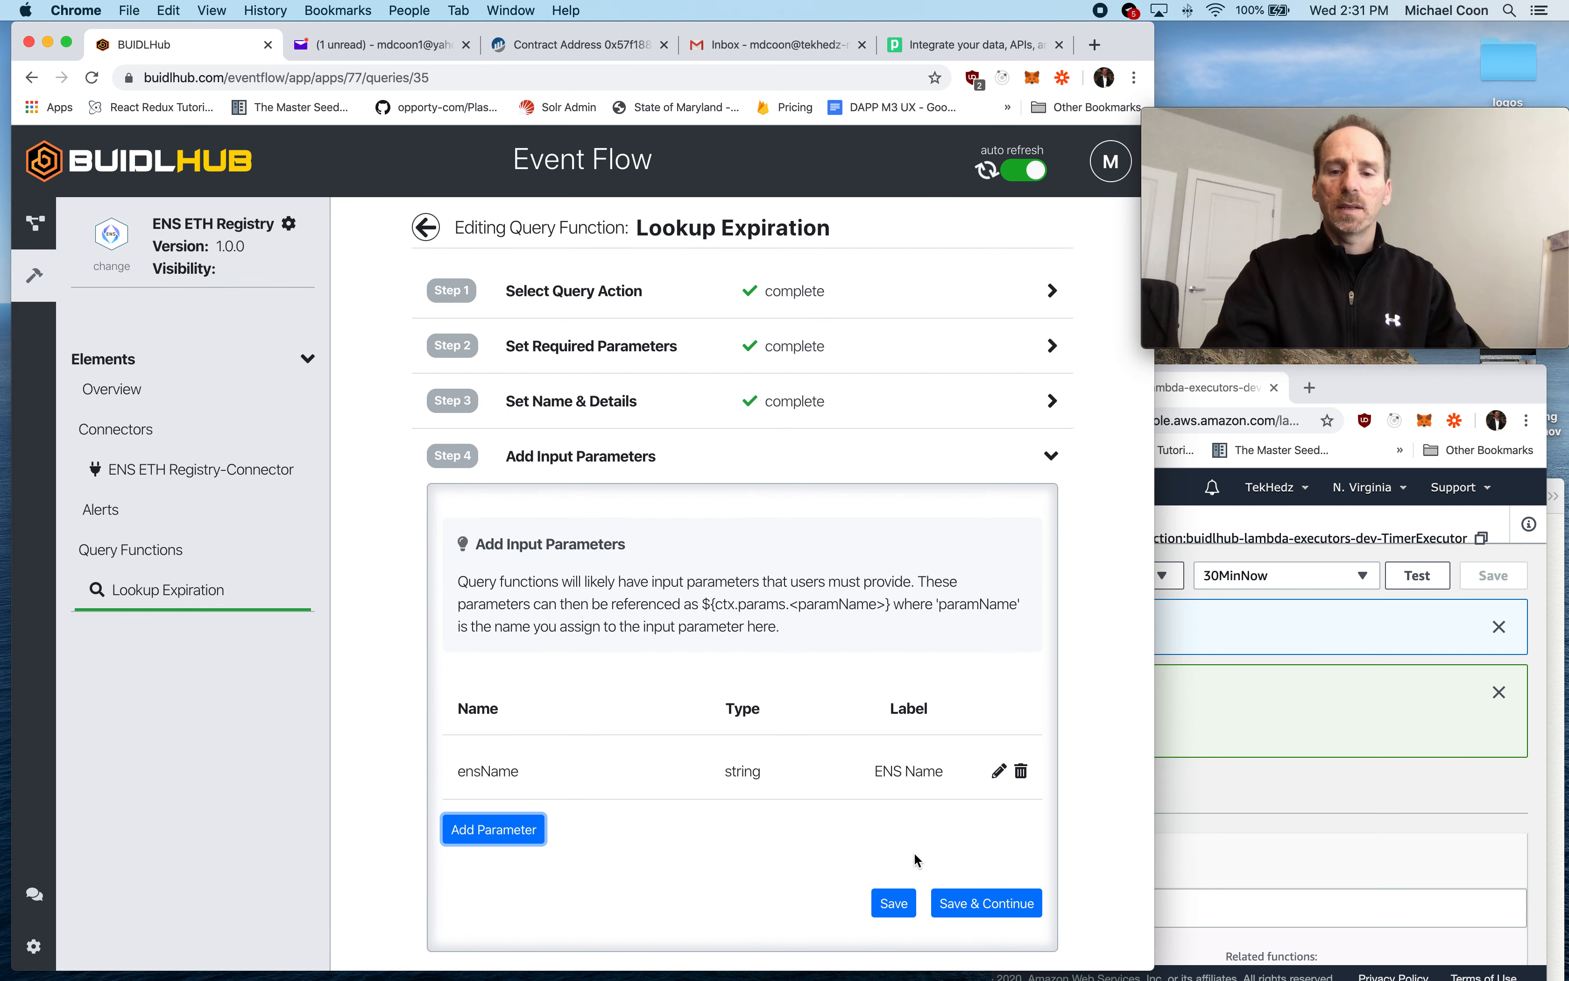
click(995, 894)
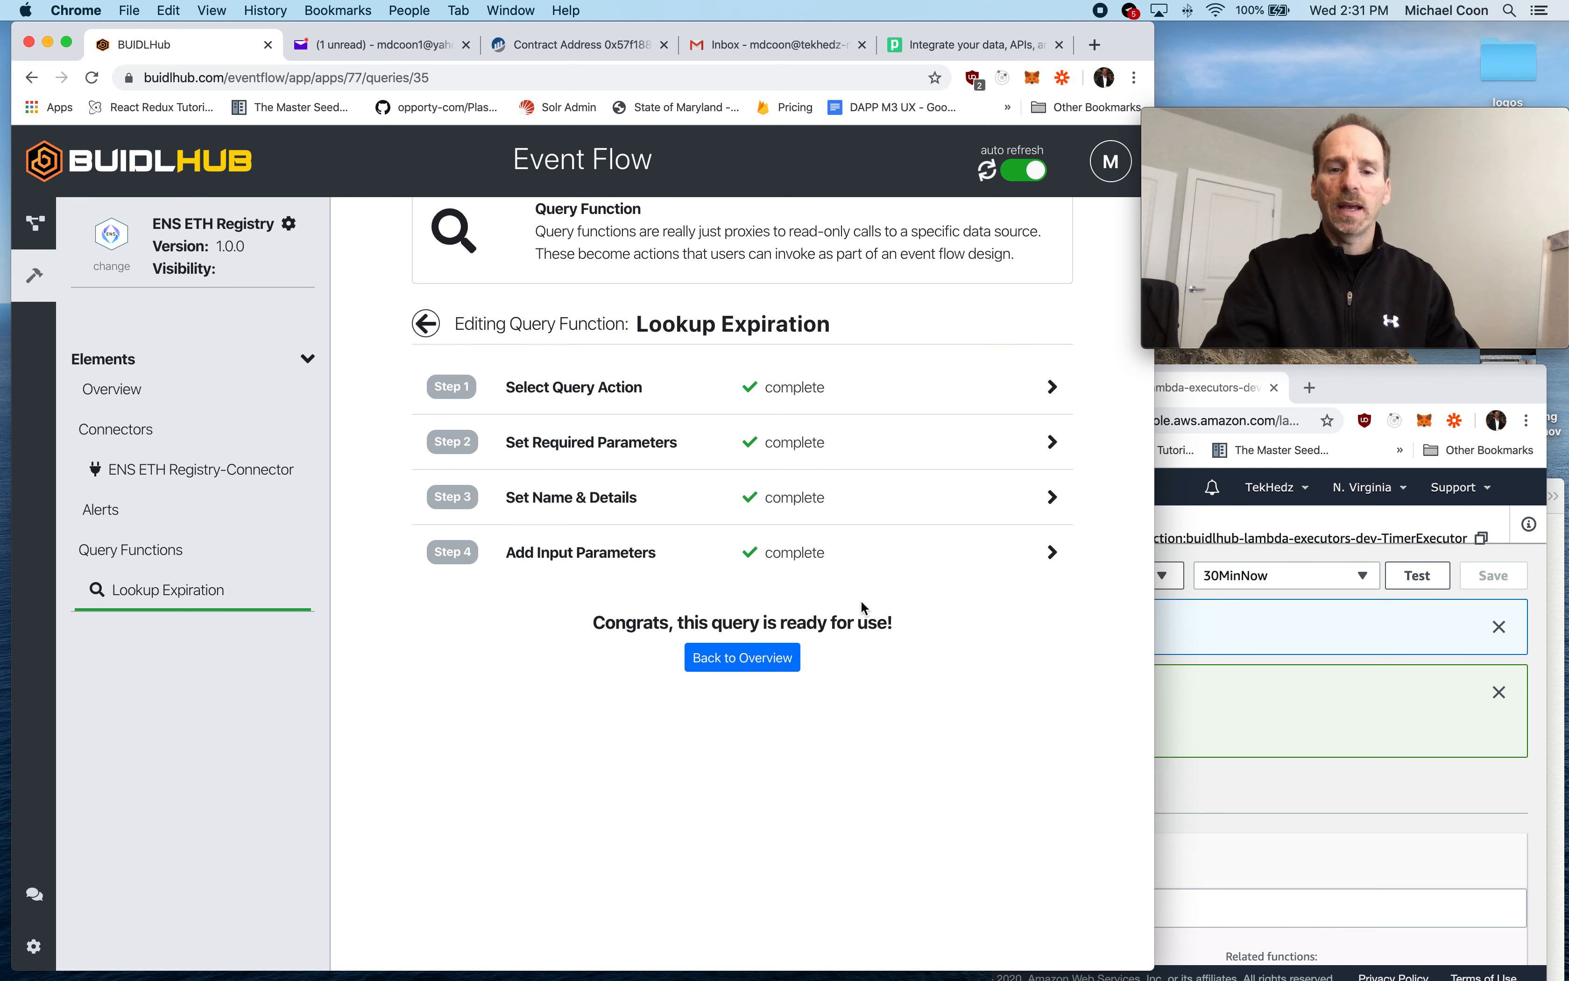
- Return to the app overview and create a new flow for testing the app
click(725, 658)
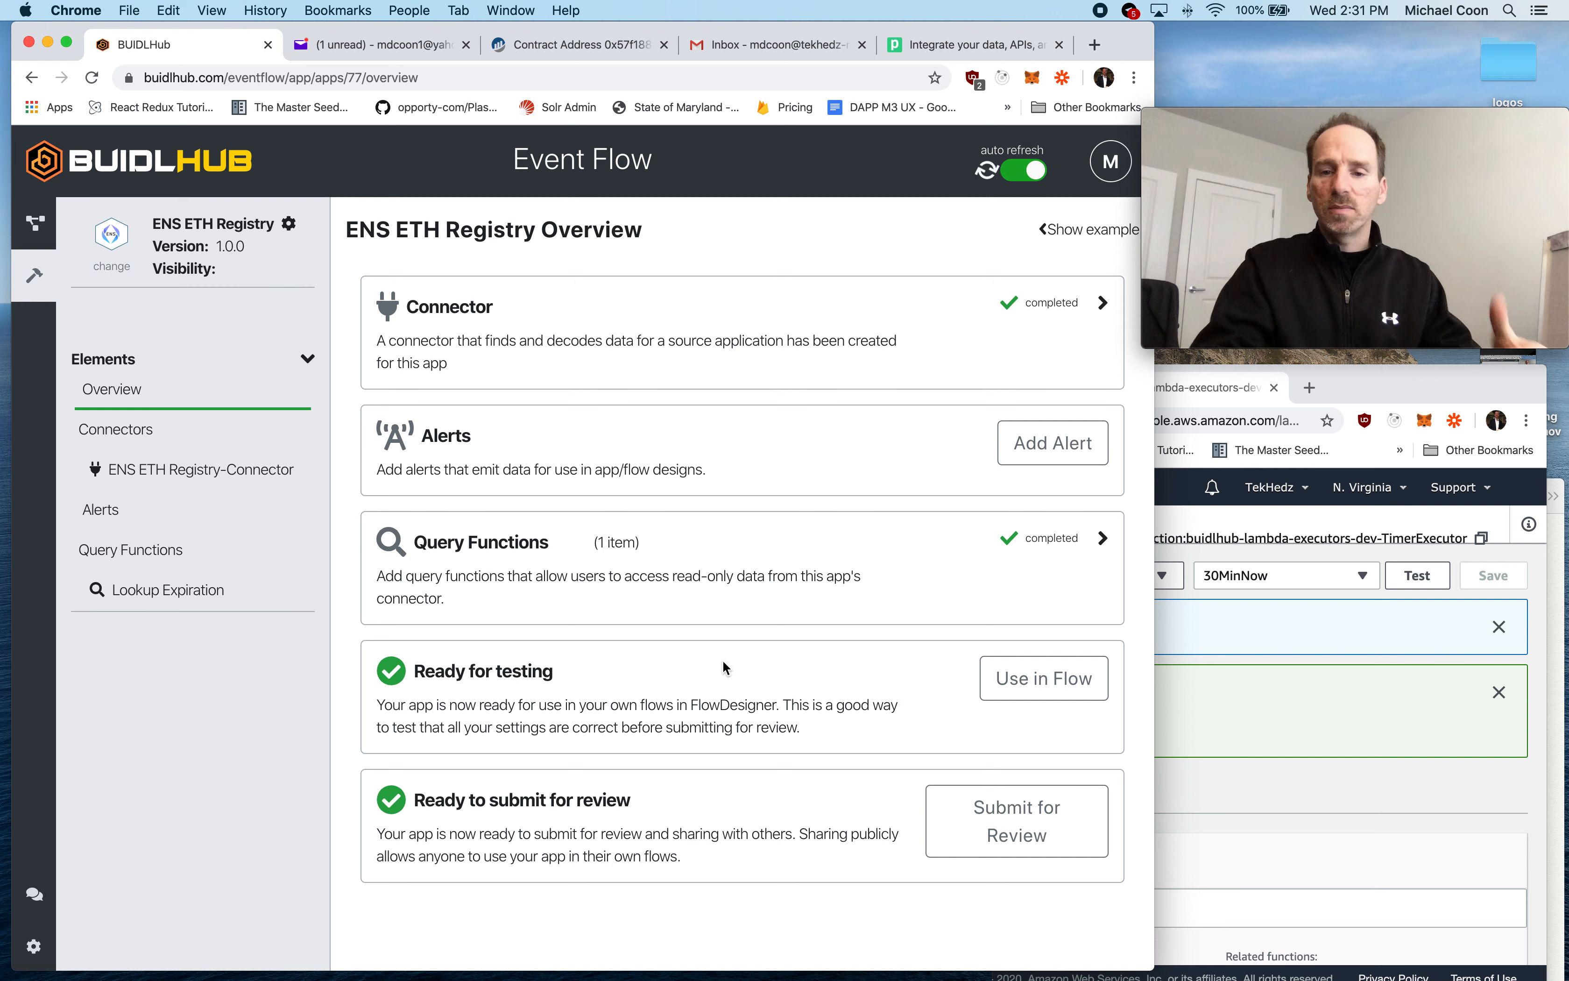
click(1059, 686)
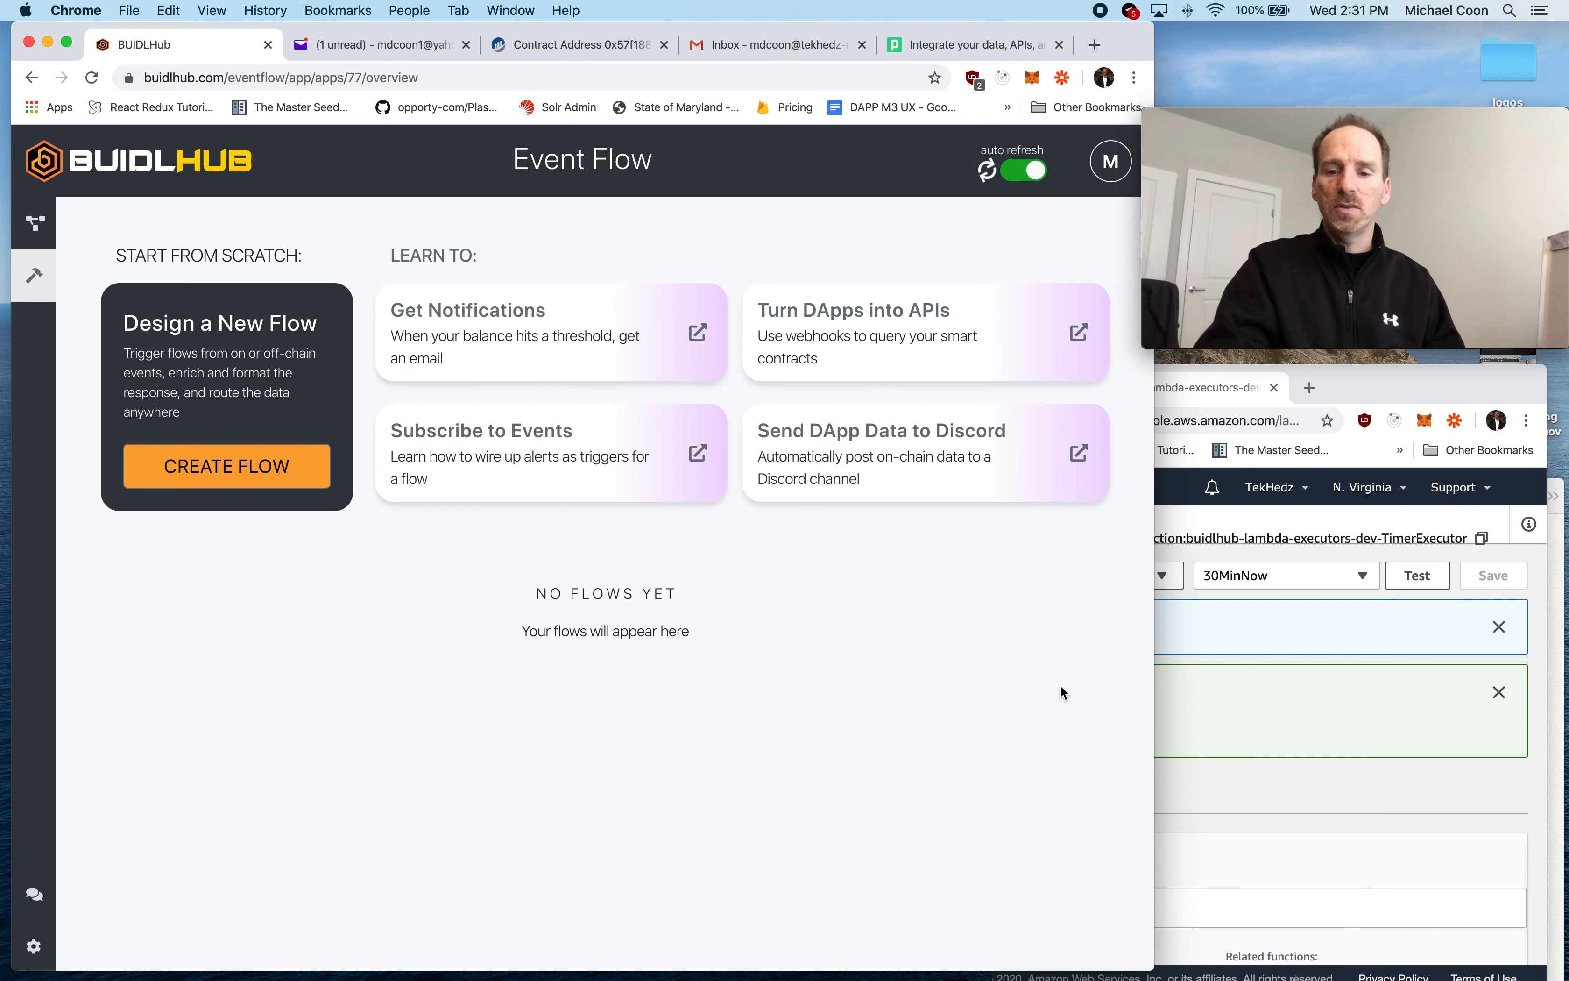
click(228, 469)
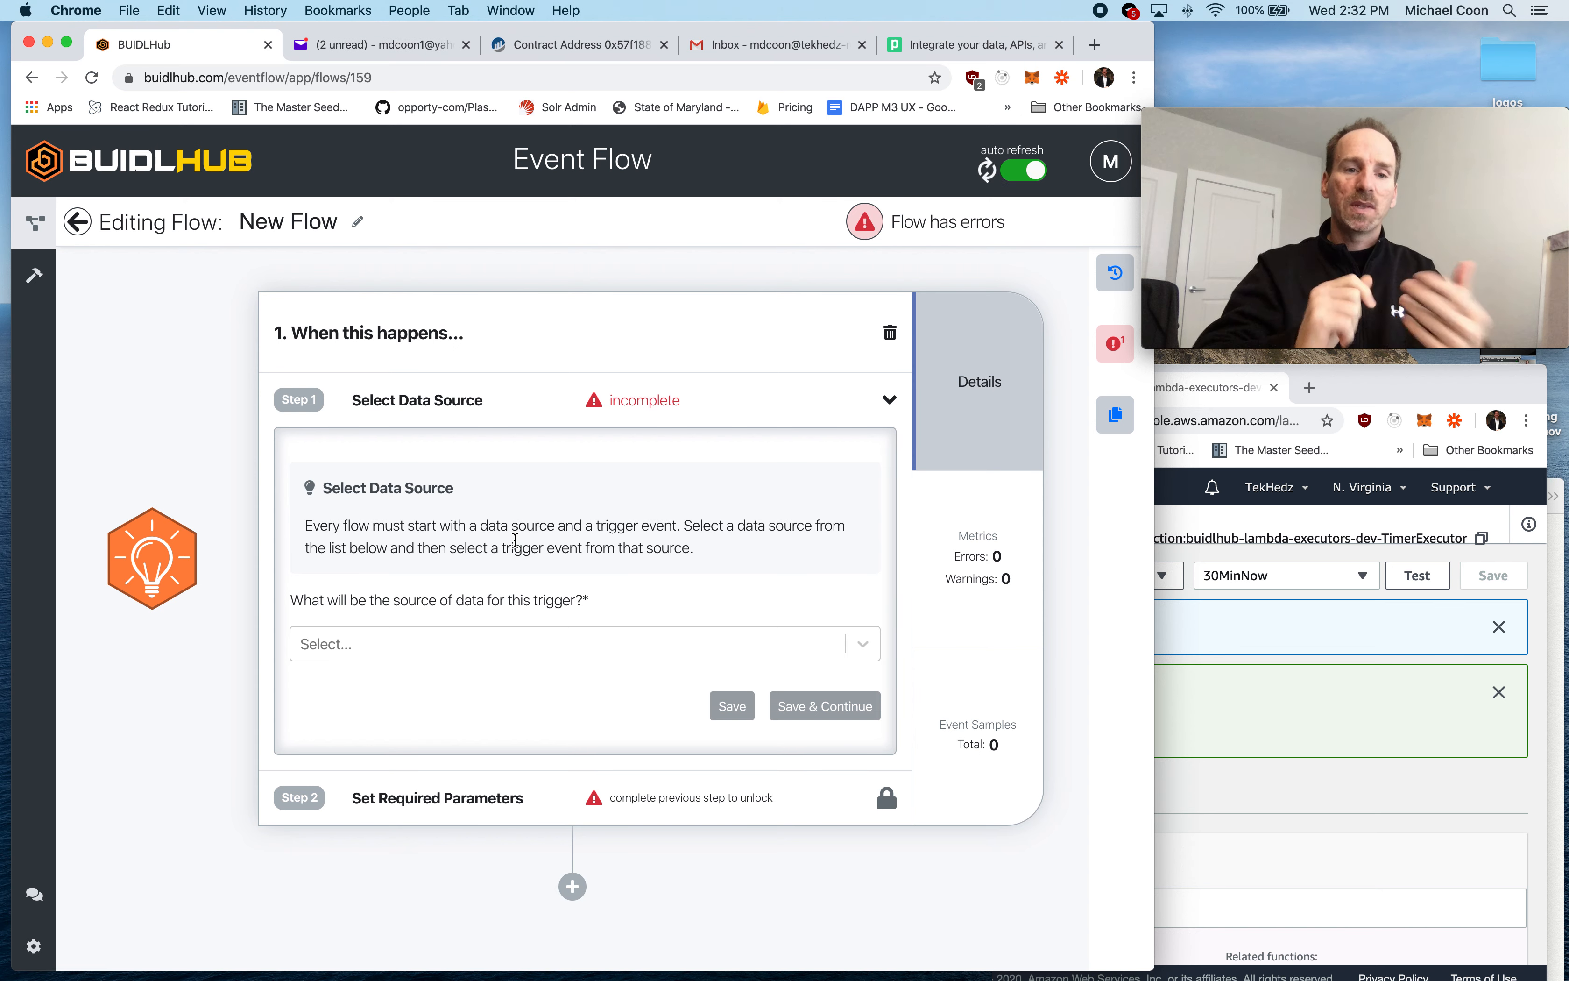
- Set the flow's data source to HTTP Webhook with the Inbound JSON Post trigger, and save it
click(387, 649)
scroll(464, 770, down, 1)
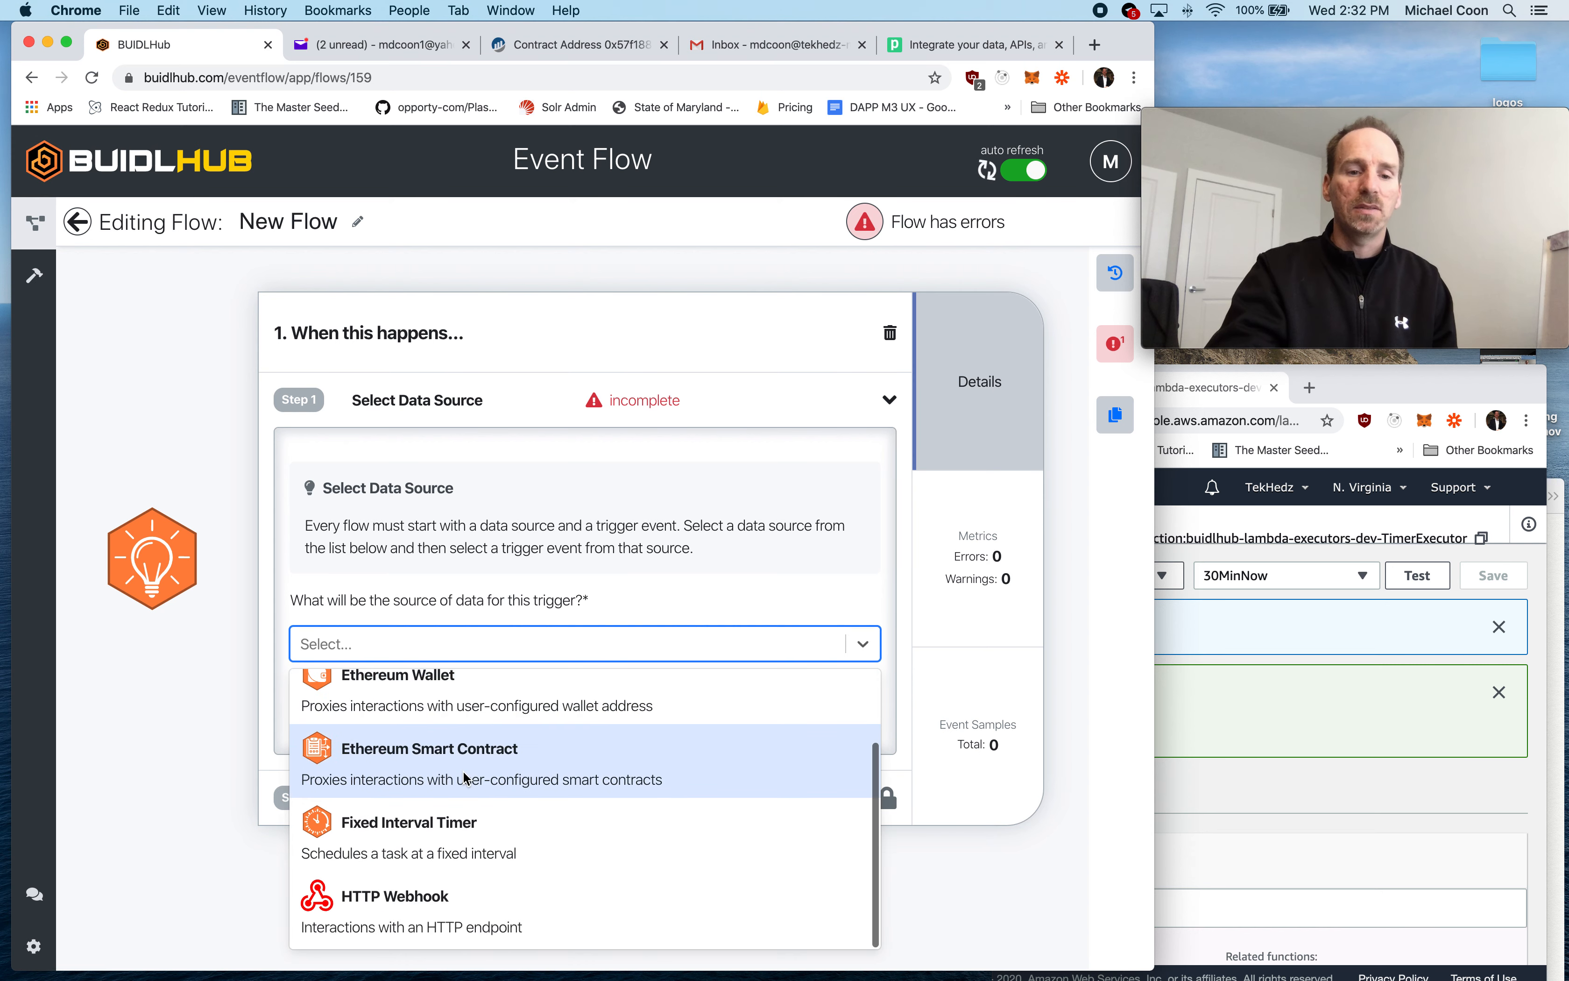
click(426, 903)
click(421, 739)
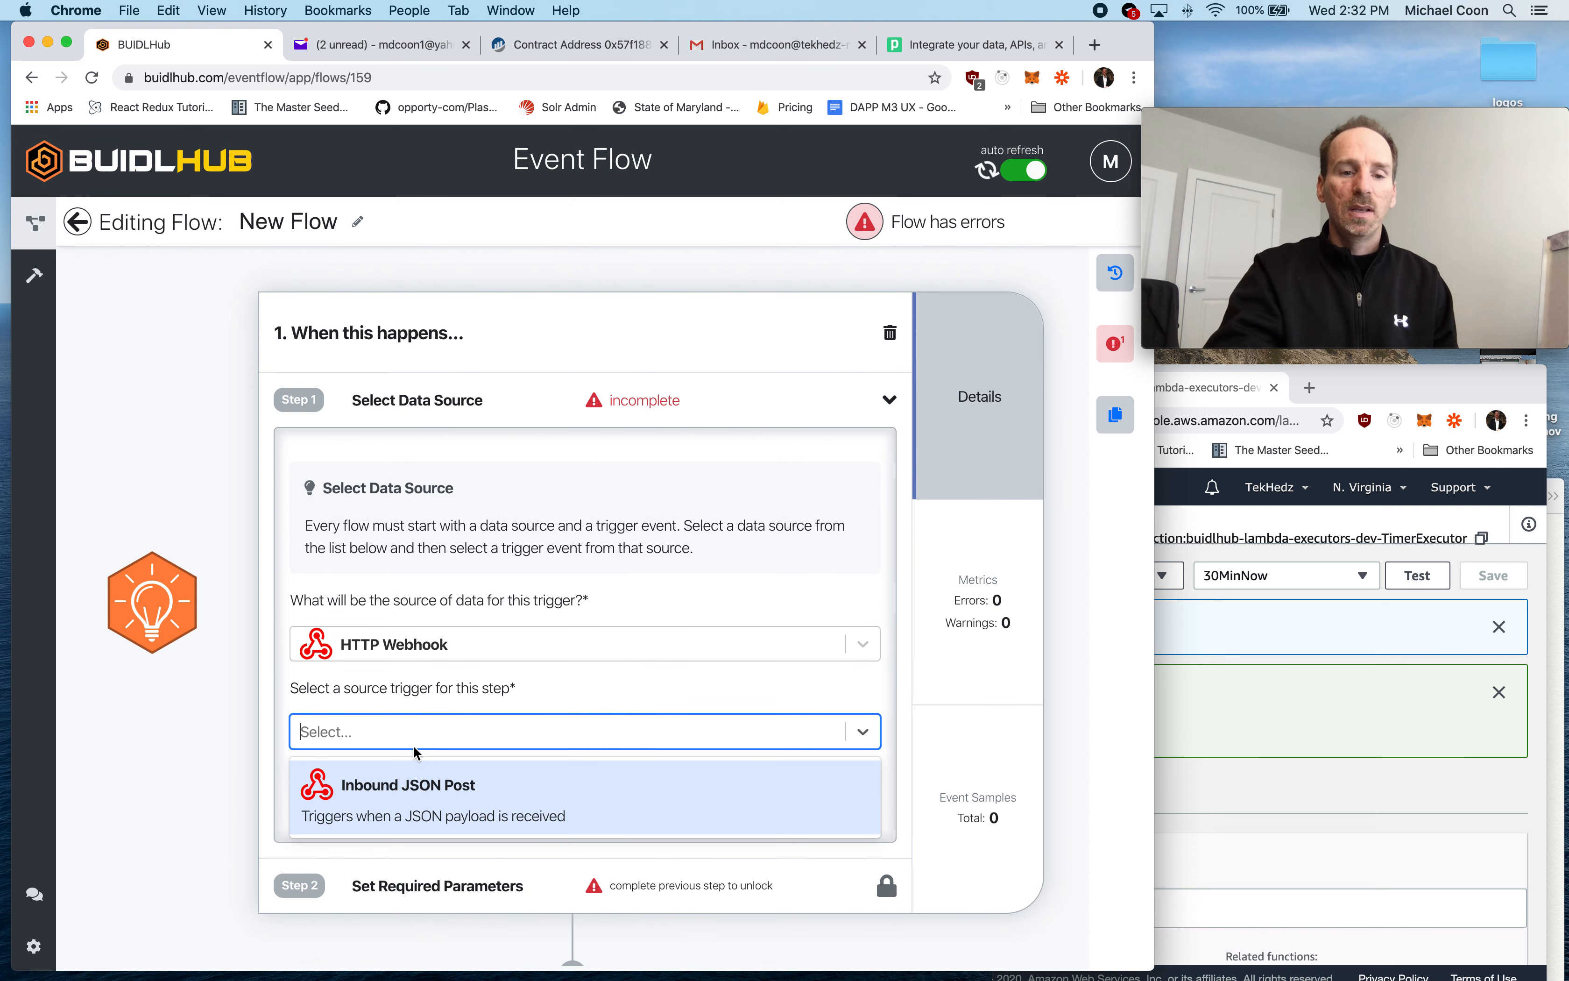
click(431, 789)
click(500, 778)
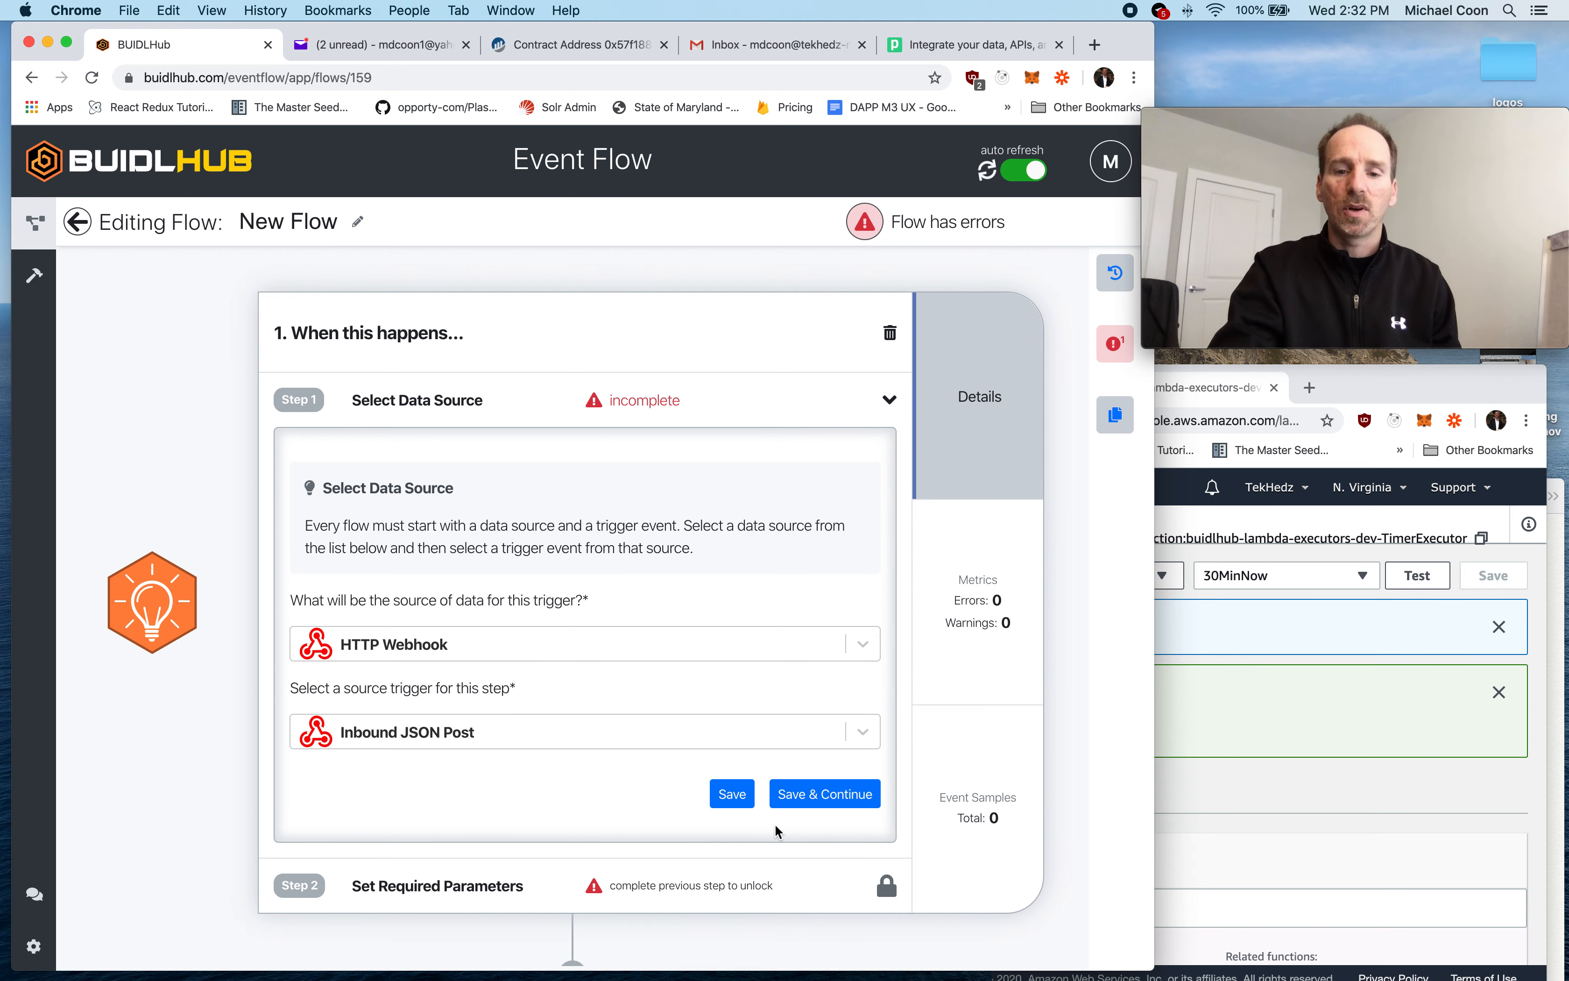
click(805, 796)
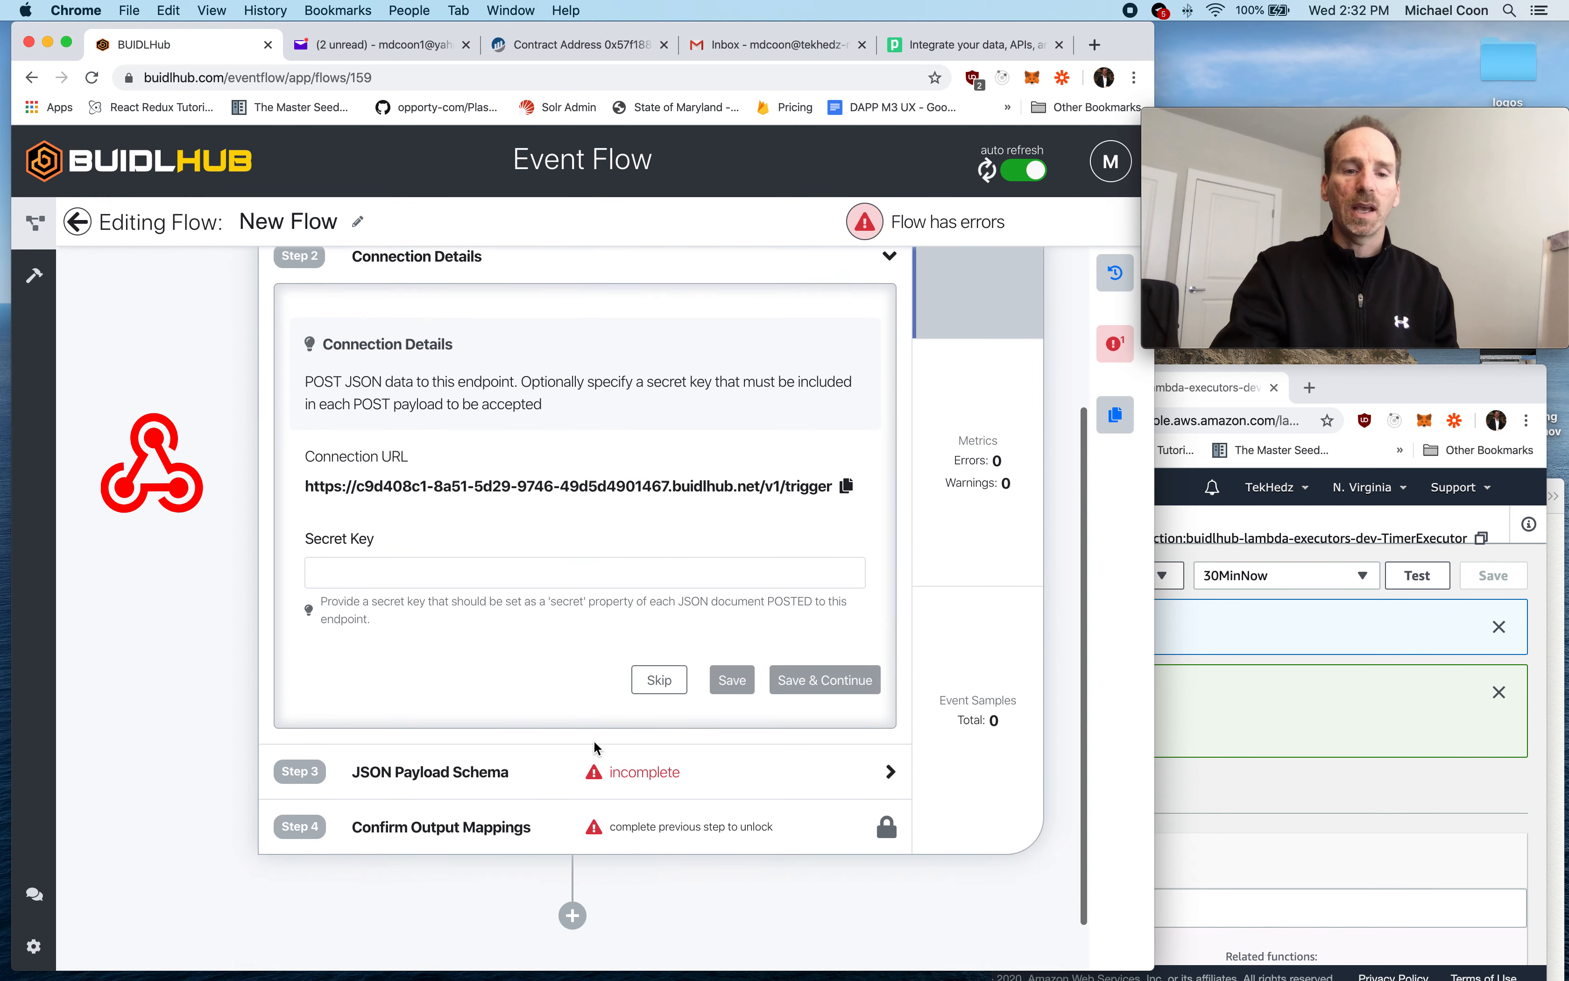
- Skip the optional secret key in the webhook's connection details
double_click(545, 433)
double_click(545, 433)
click(562, 459)
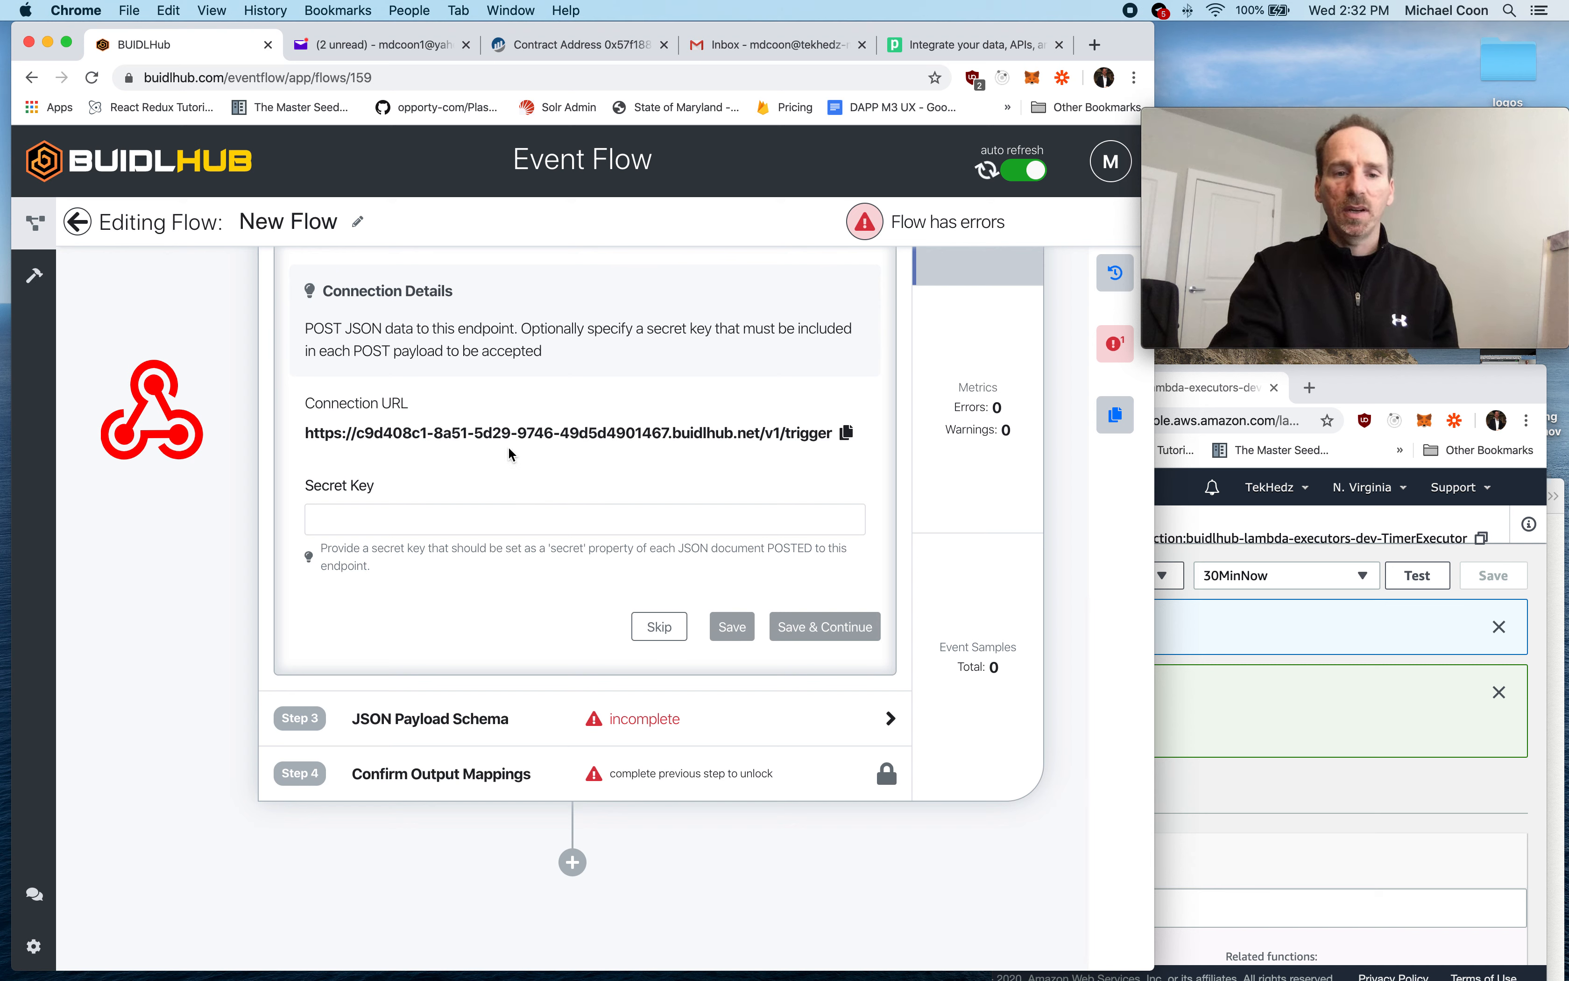
click(659, 627)
- Enter a sample JSON payload with an ensName property set to "buidlhub.eth"
click(448, 390)
text({)
key(Return)
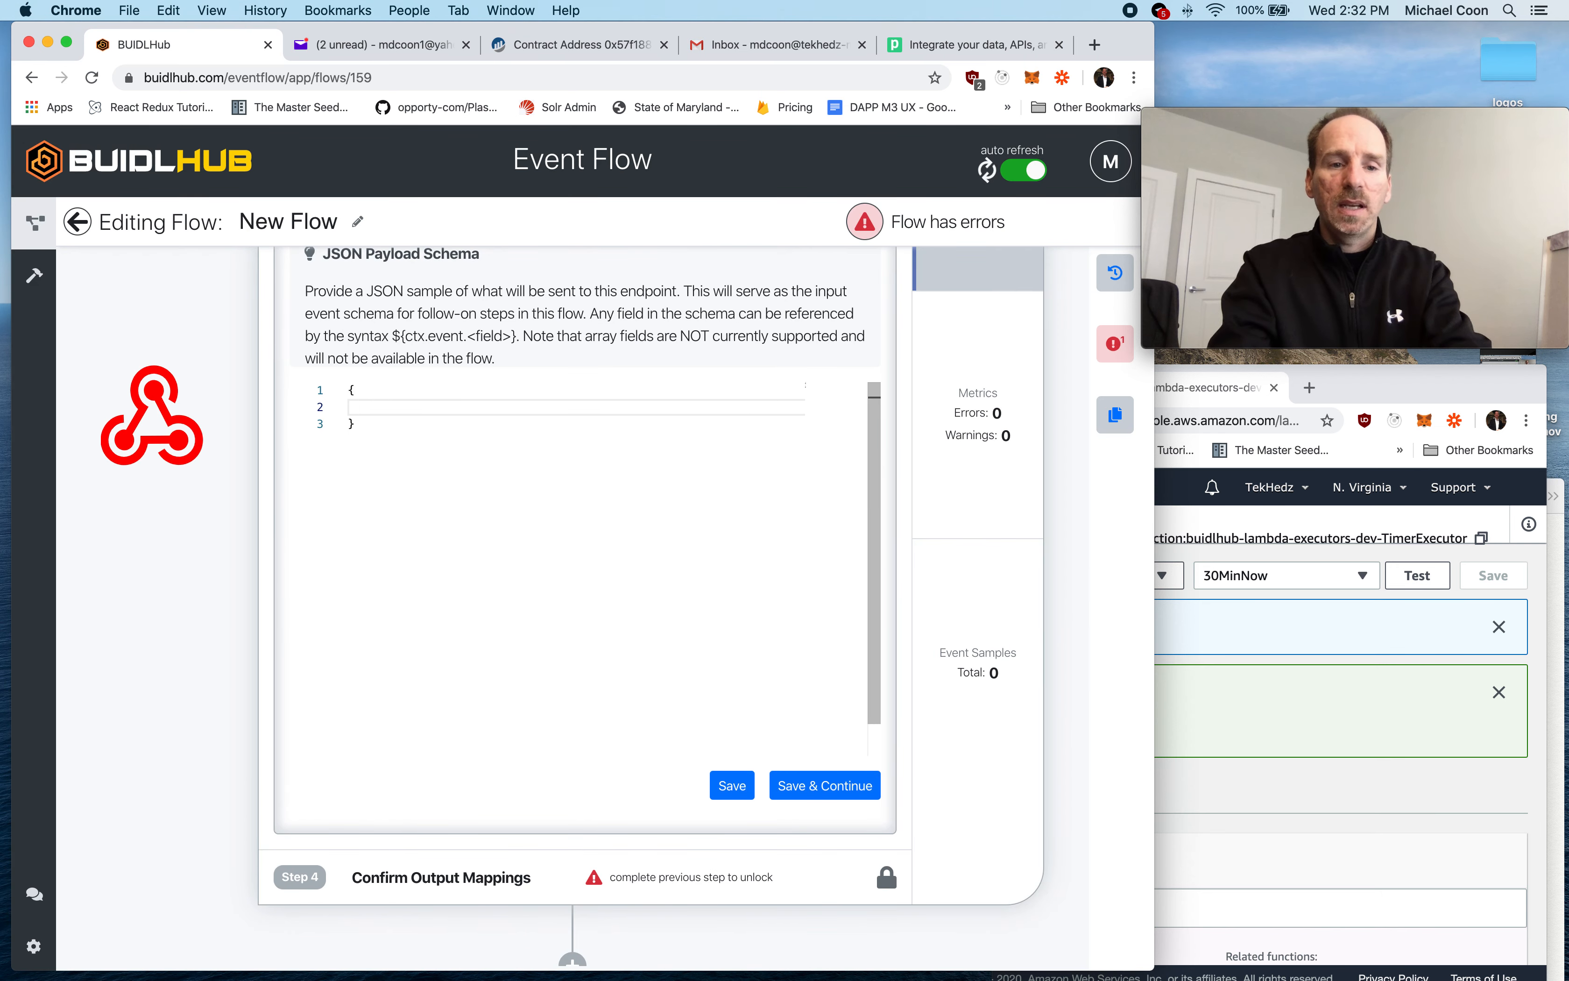
text("ens)
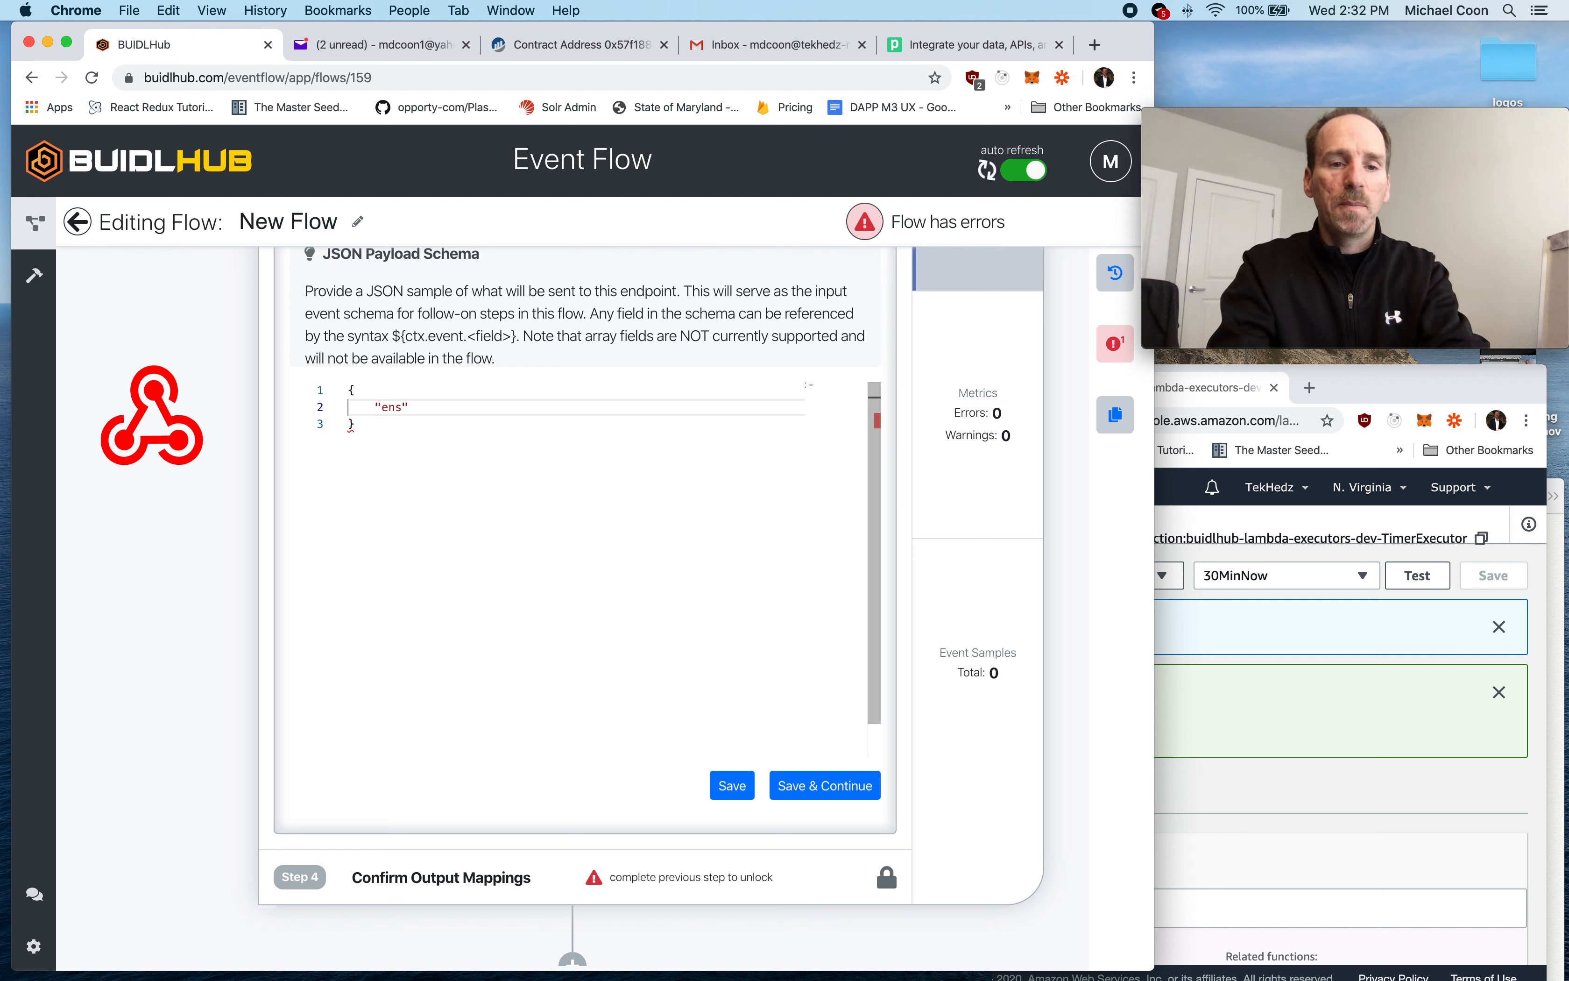
text(Name")
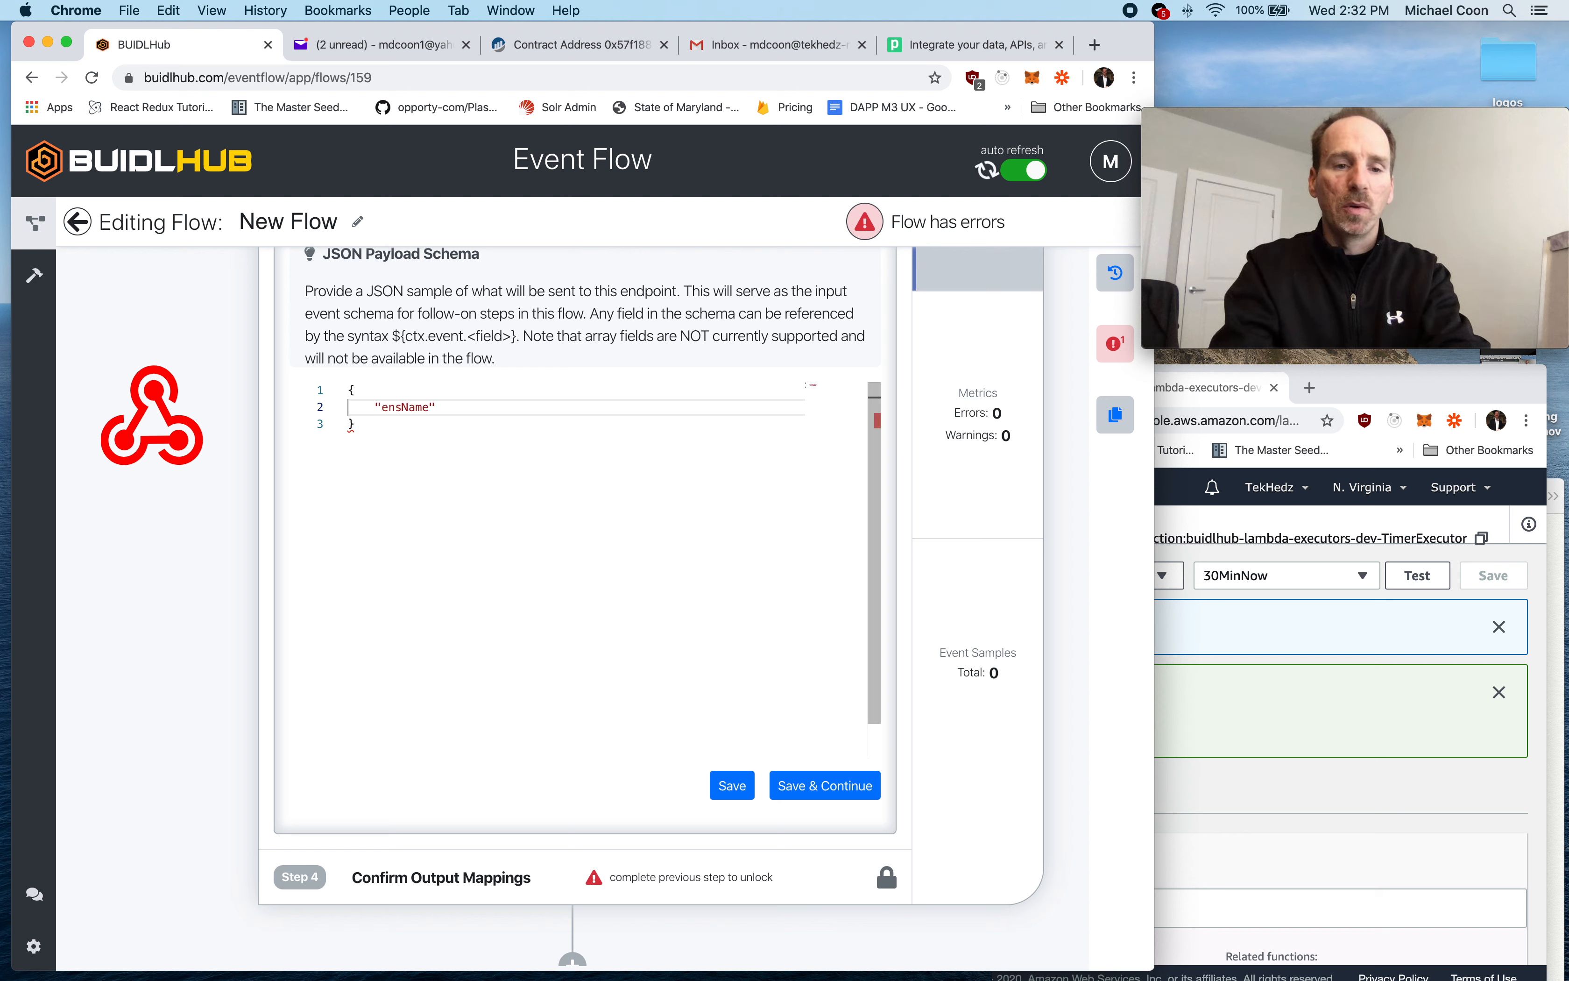
text(: "buidl)
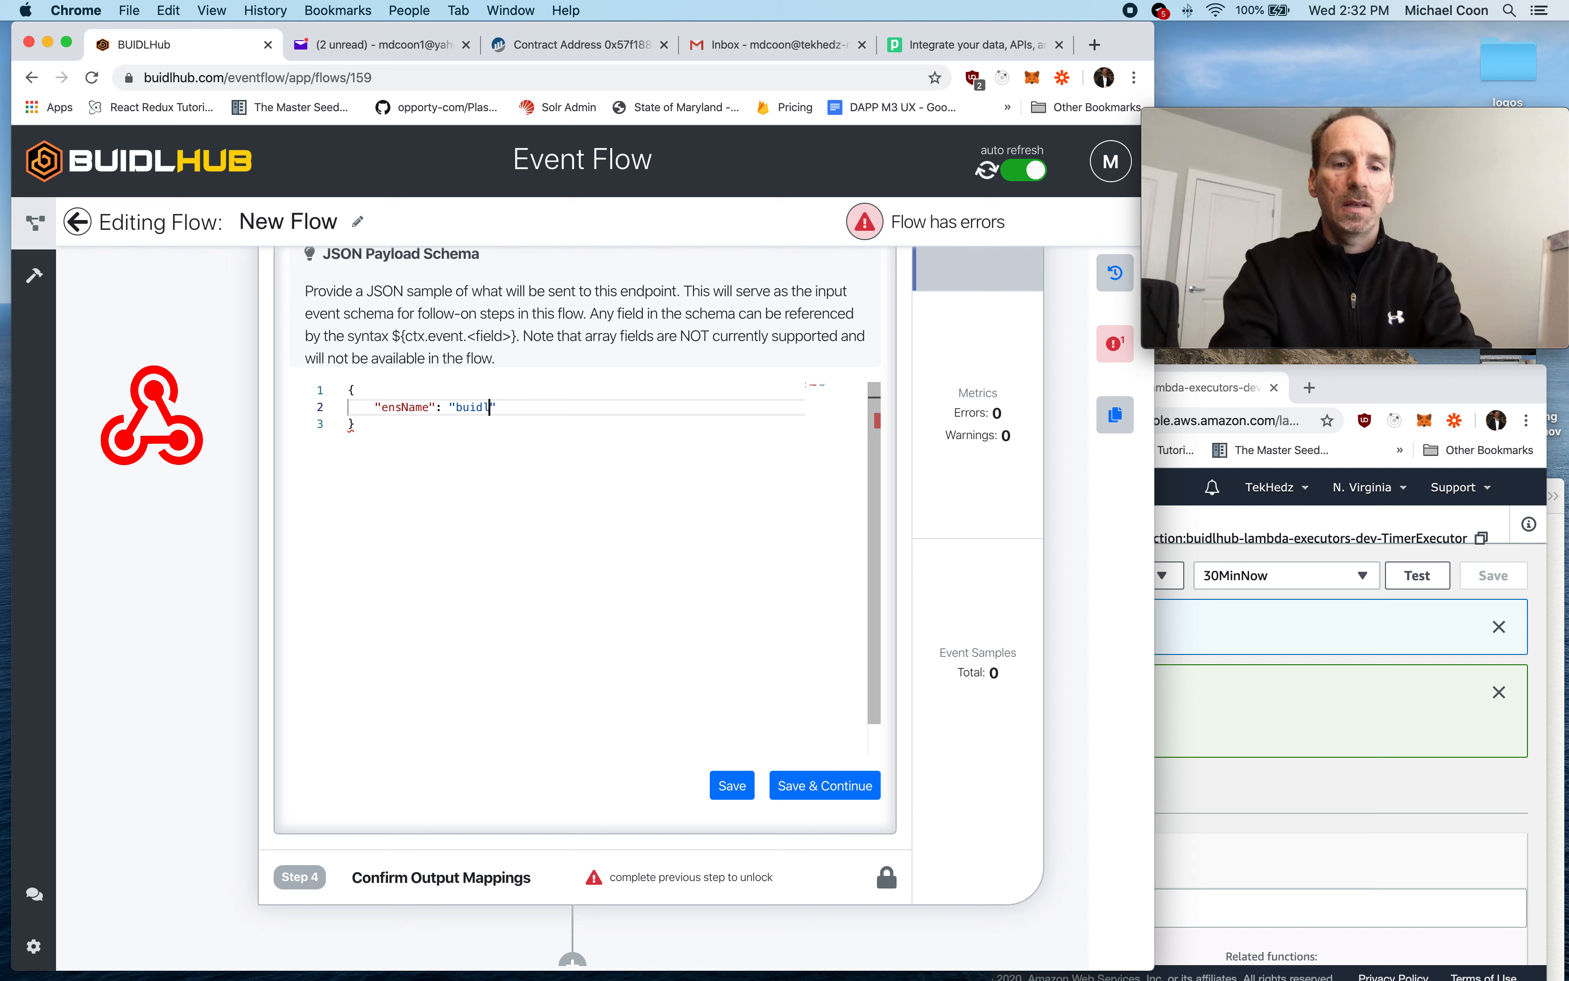
text(hub.eth)
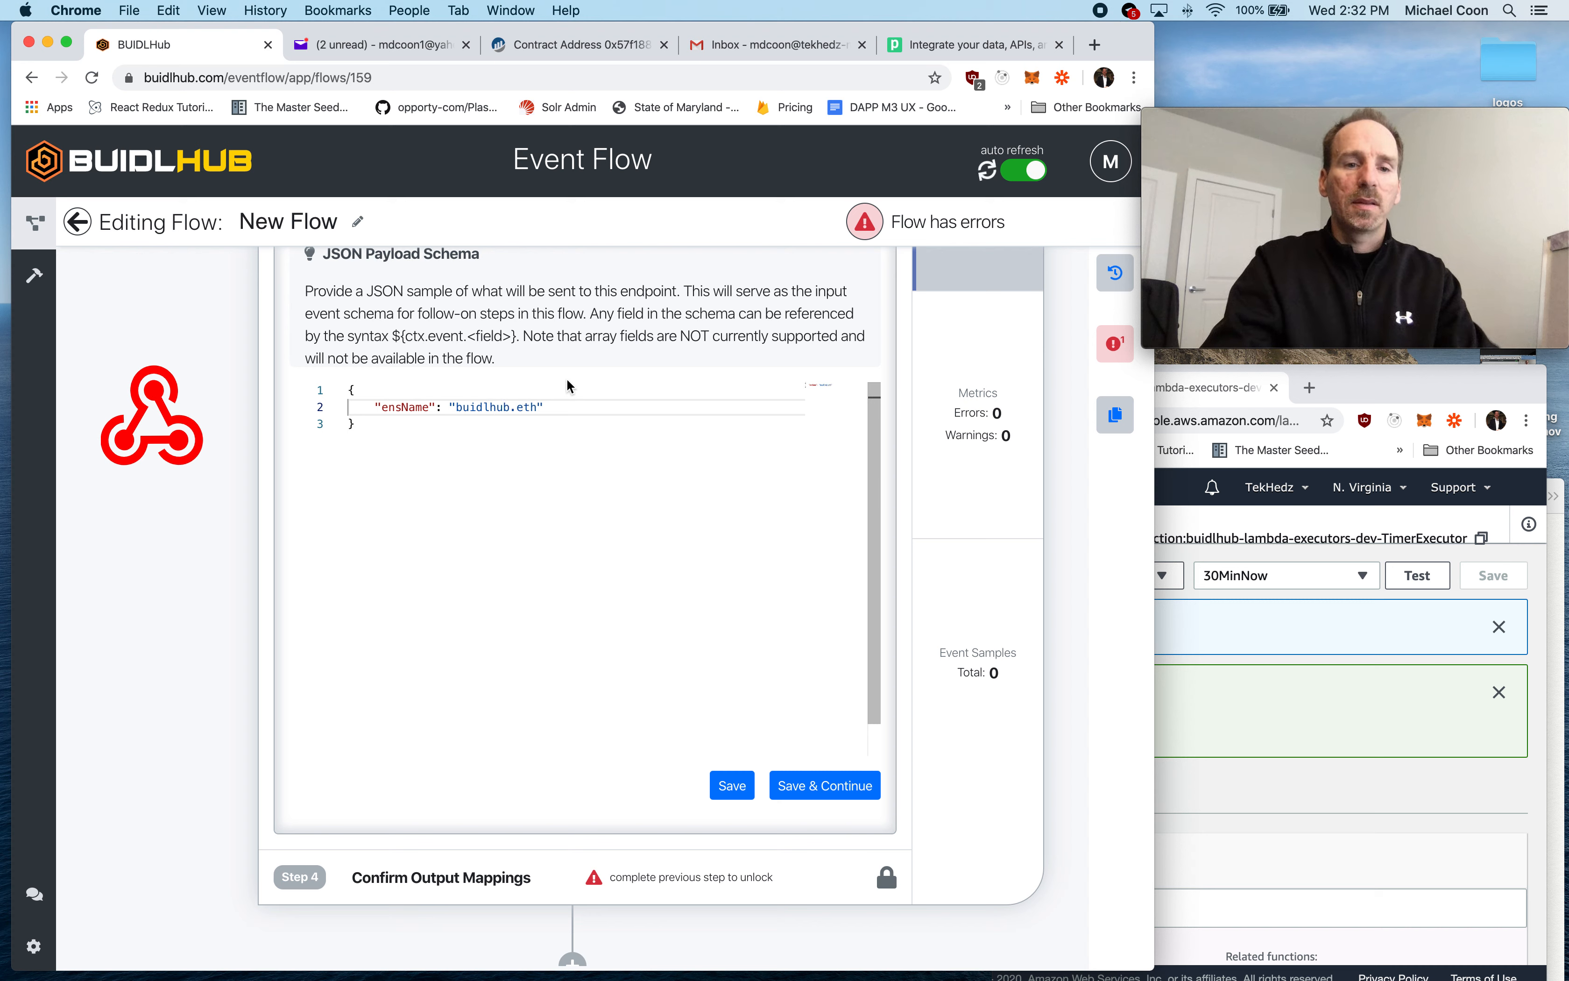
- Save the JSON payload schema and confirm the output mapping of ensName to the ensName property
double_click(405, 406)
double_click(483, 407)
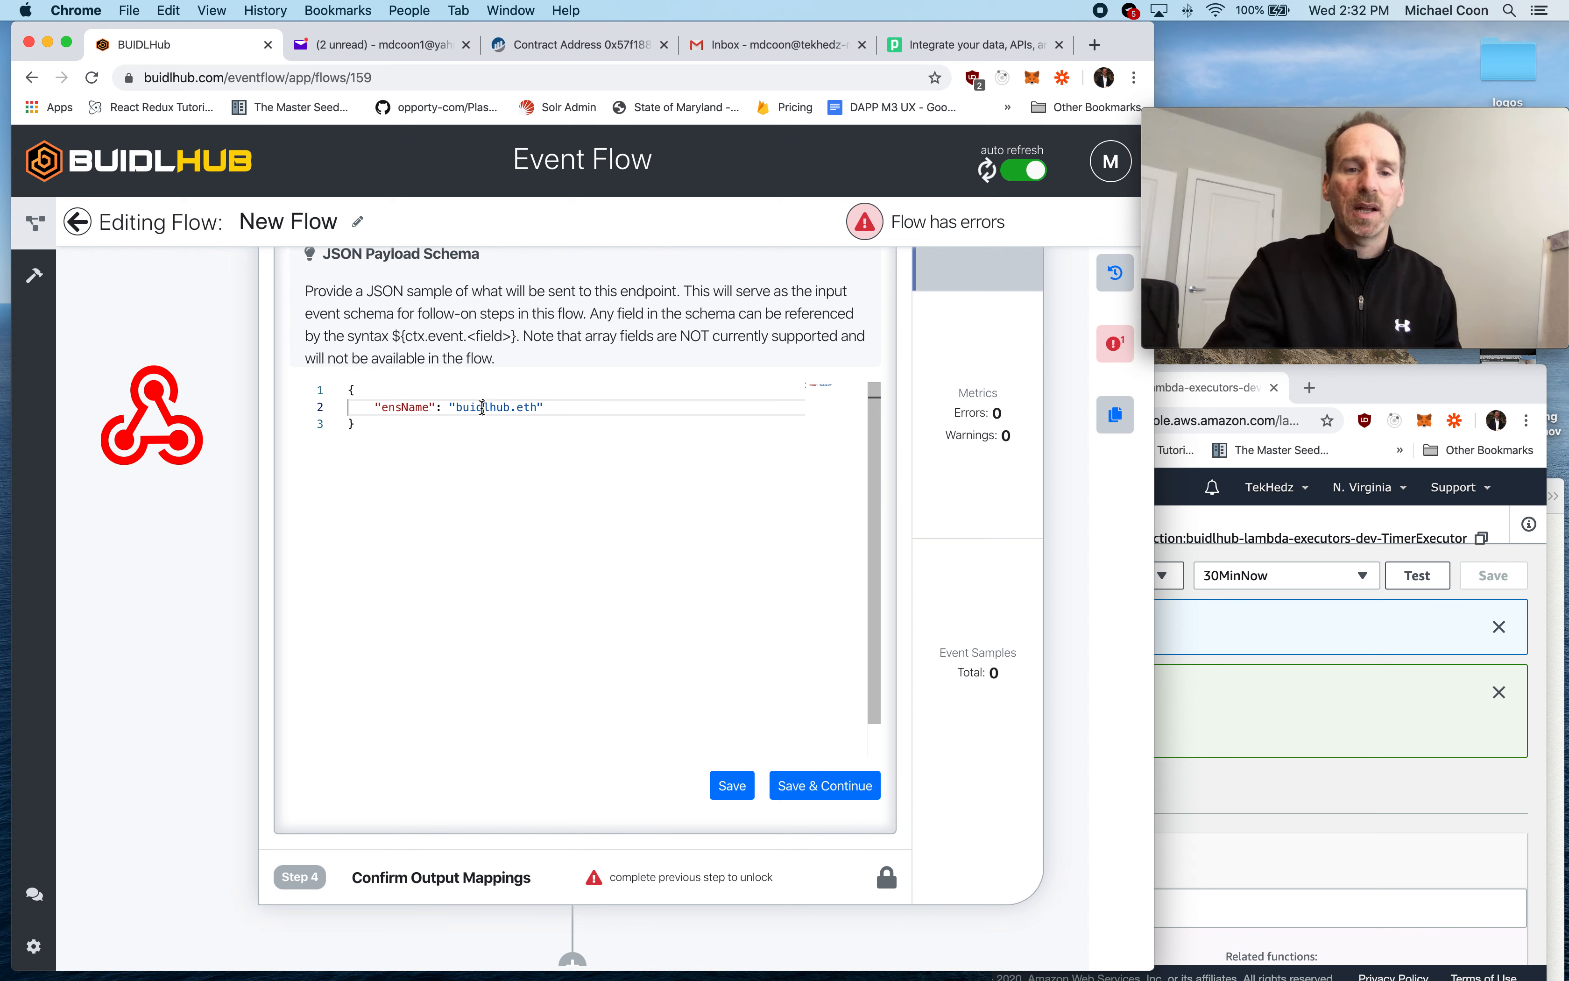
double_click(397, 405)
click(397, 407)
double_click(397, 406)
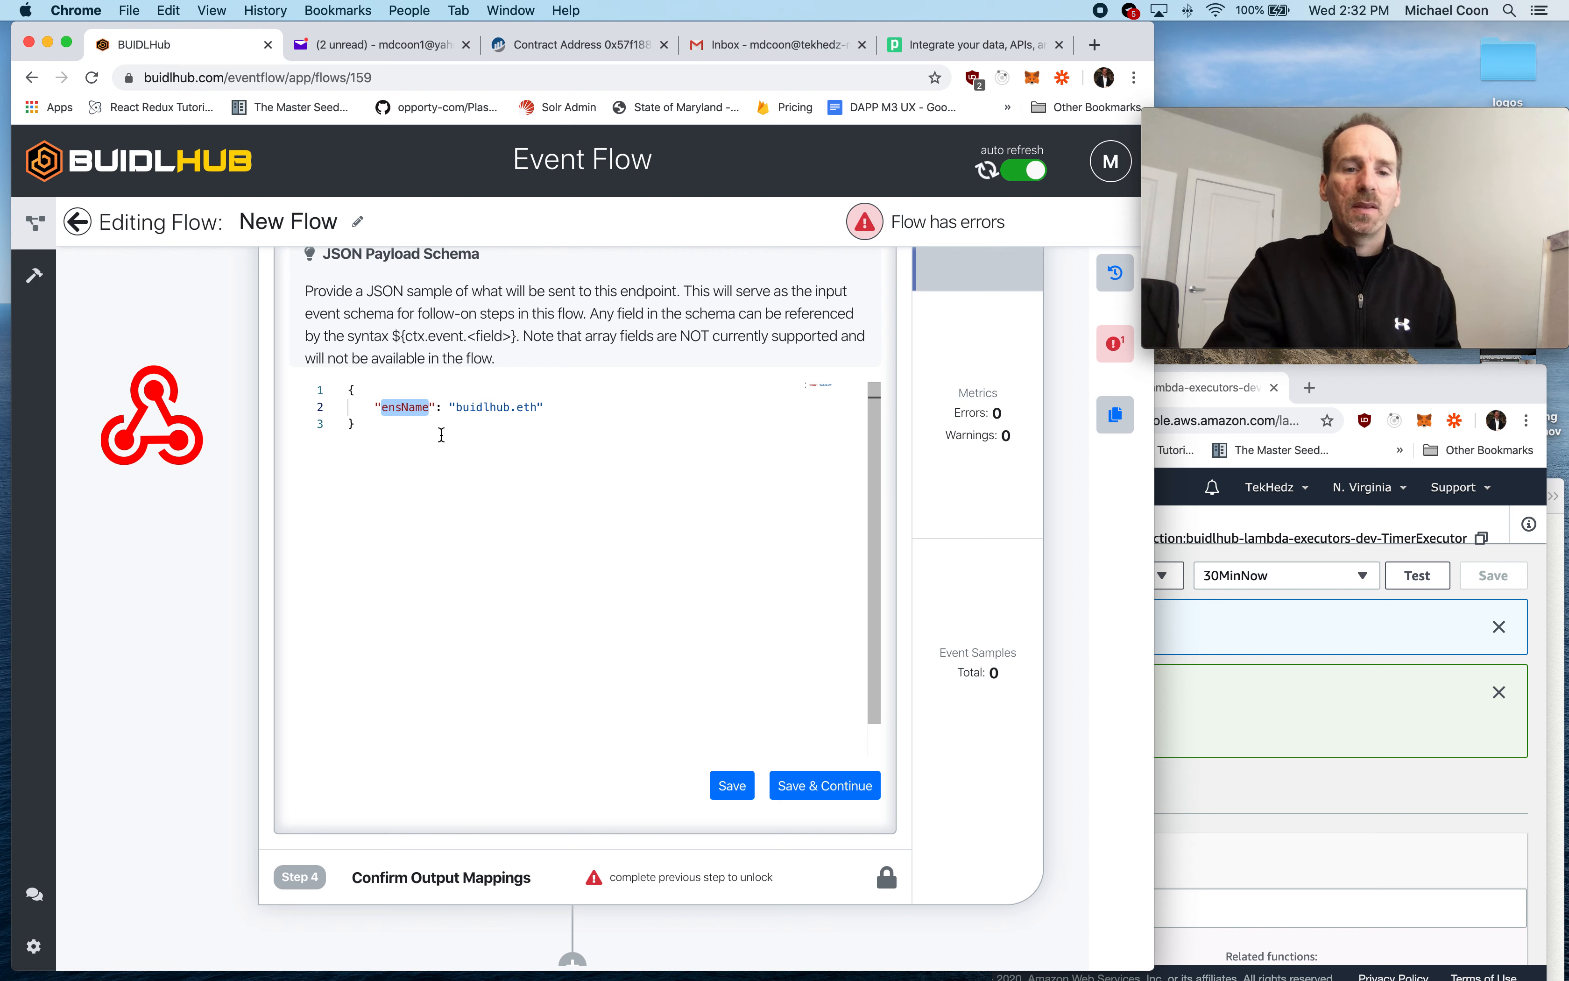
click(441, 435)
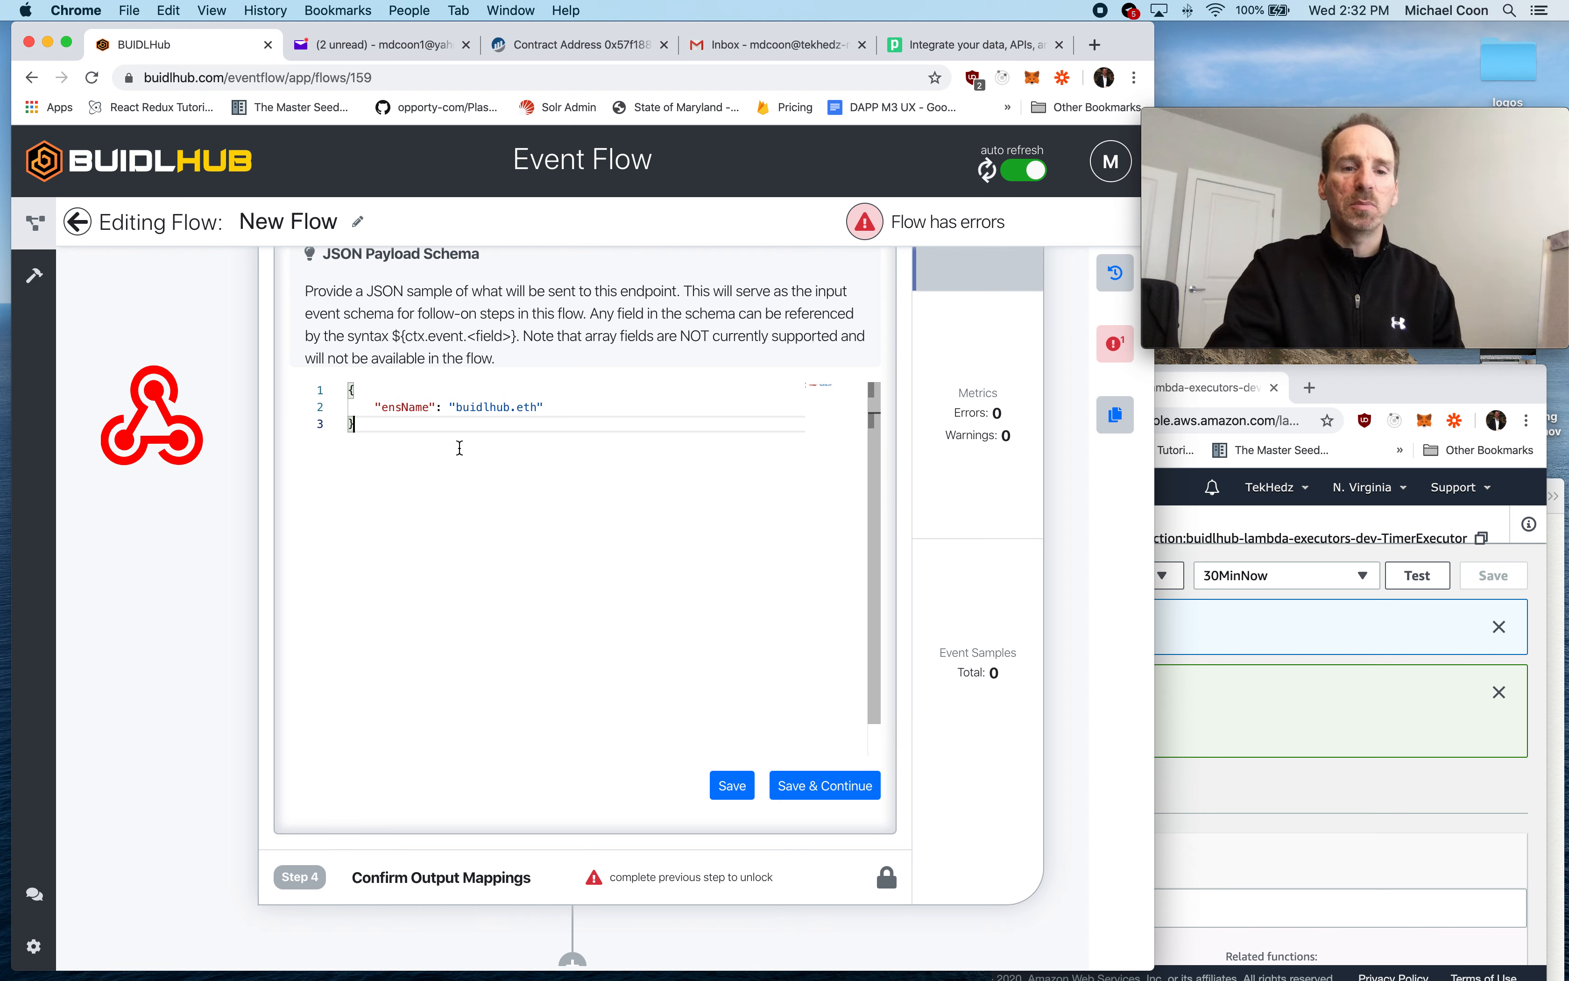
click(824, 786)
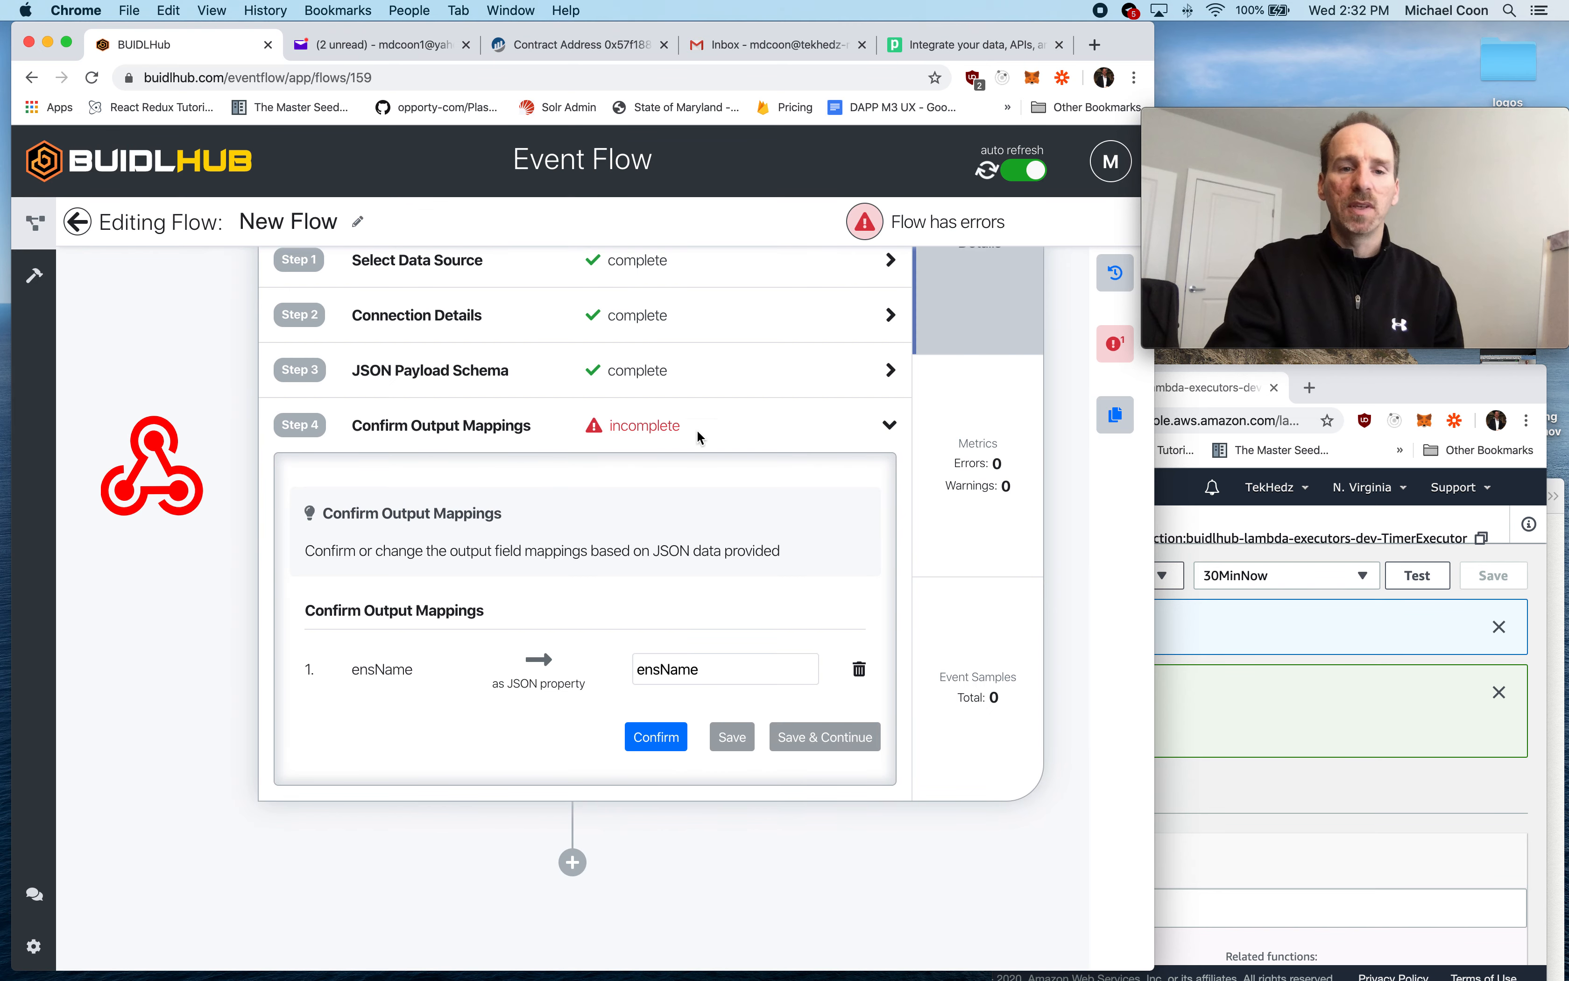
double_click(665, 669)
click(656, 737)
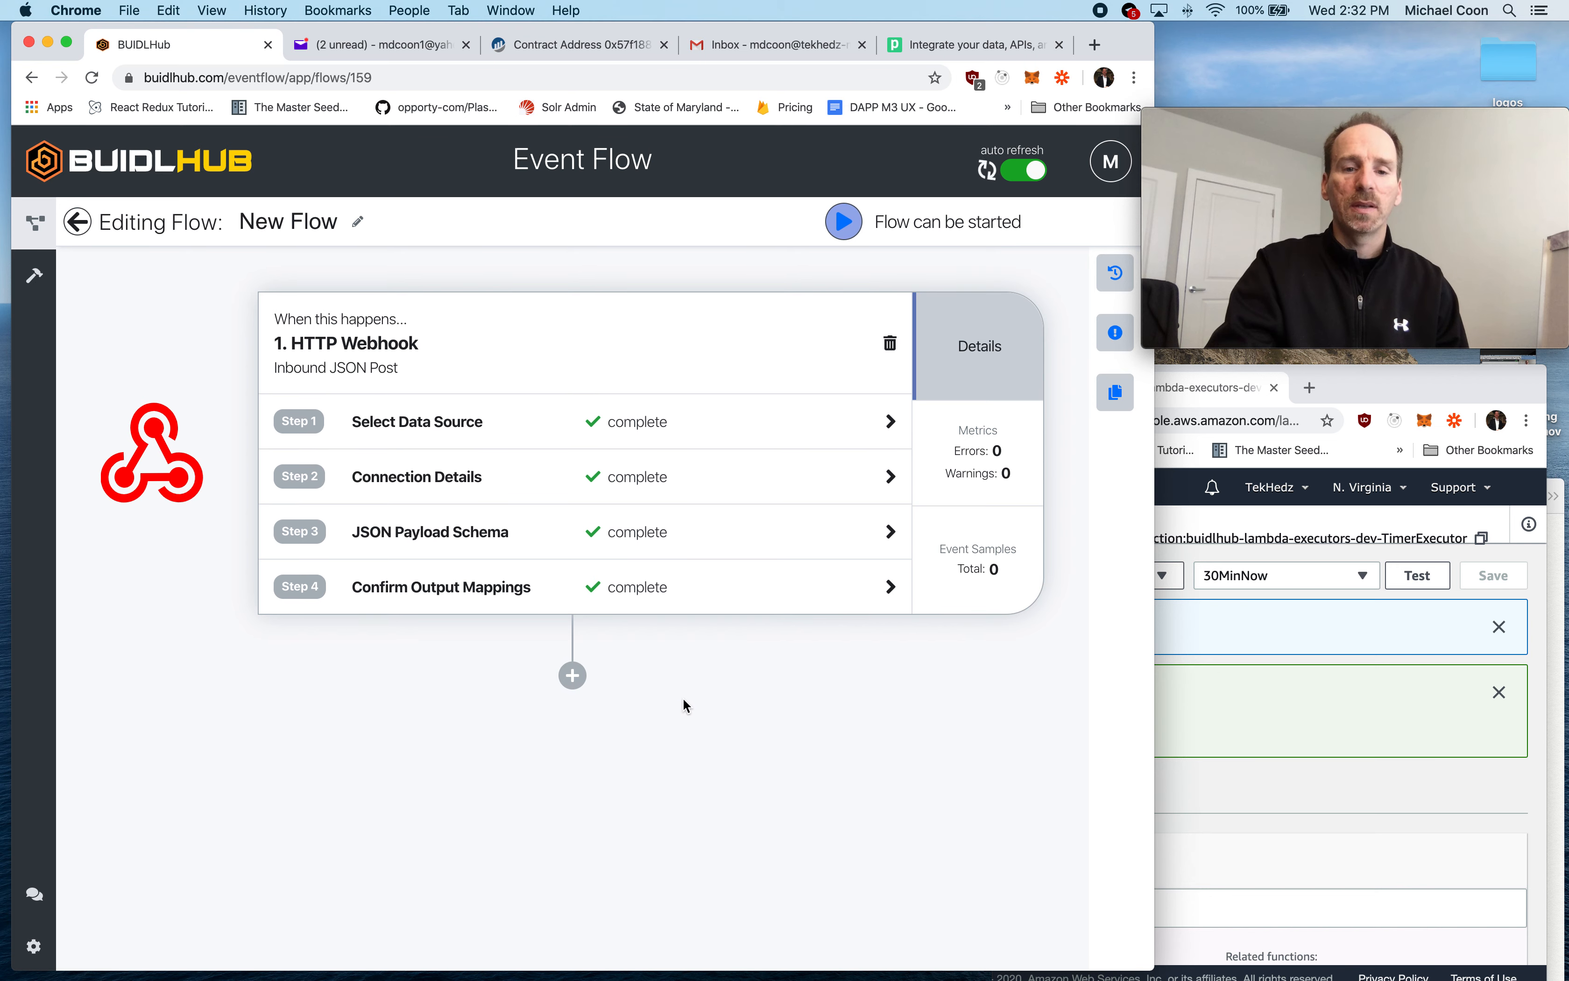
- Add a second flow step that performs the Lookup Expiration action of ENS ETH Registry, and save the action source
scroll(666, 678, down, 7)
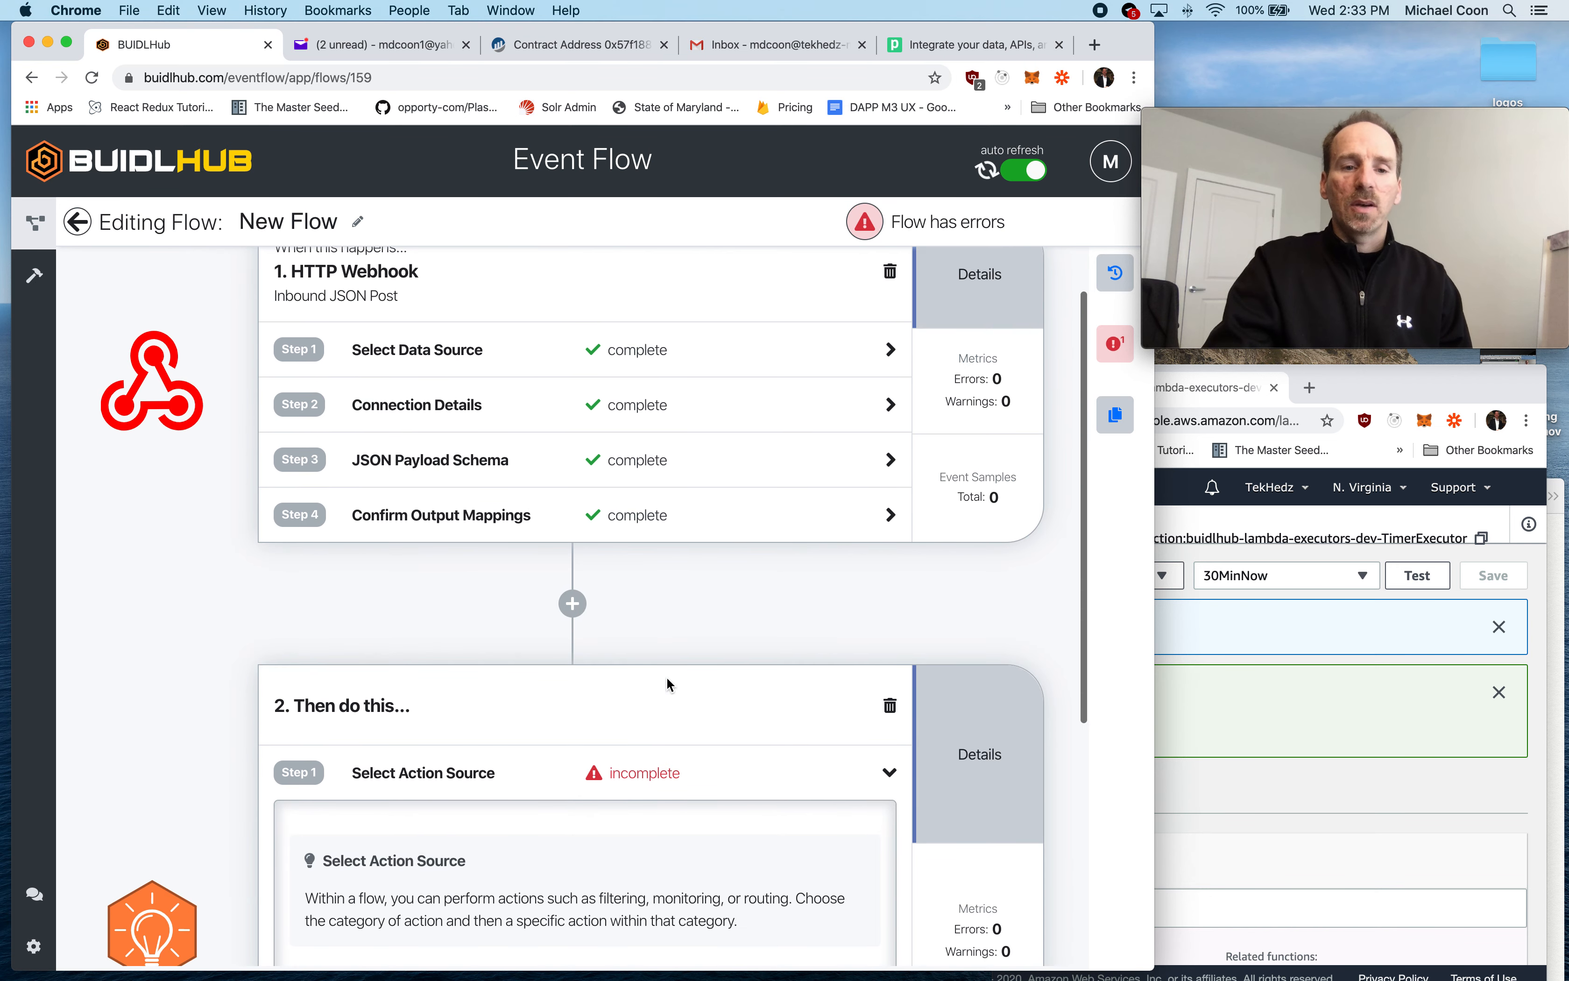
click(454, 628)
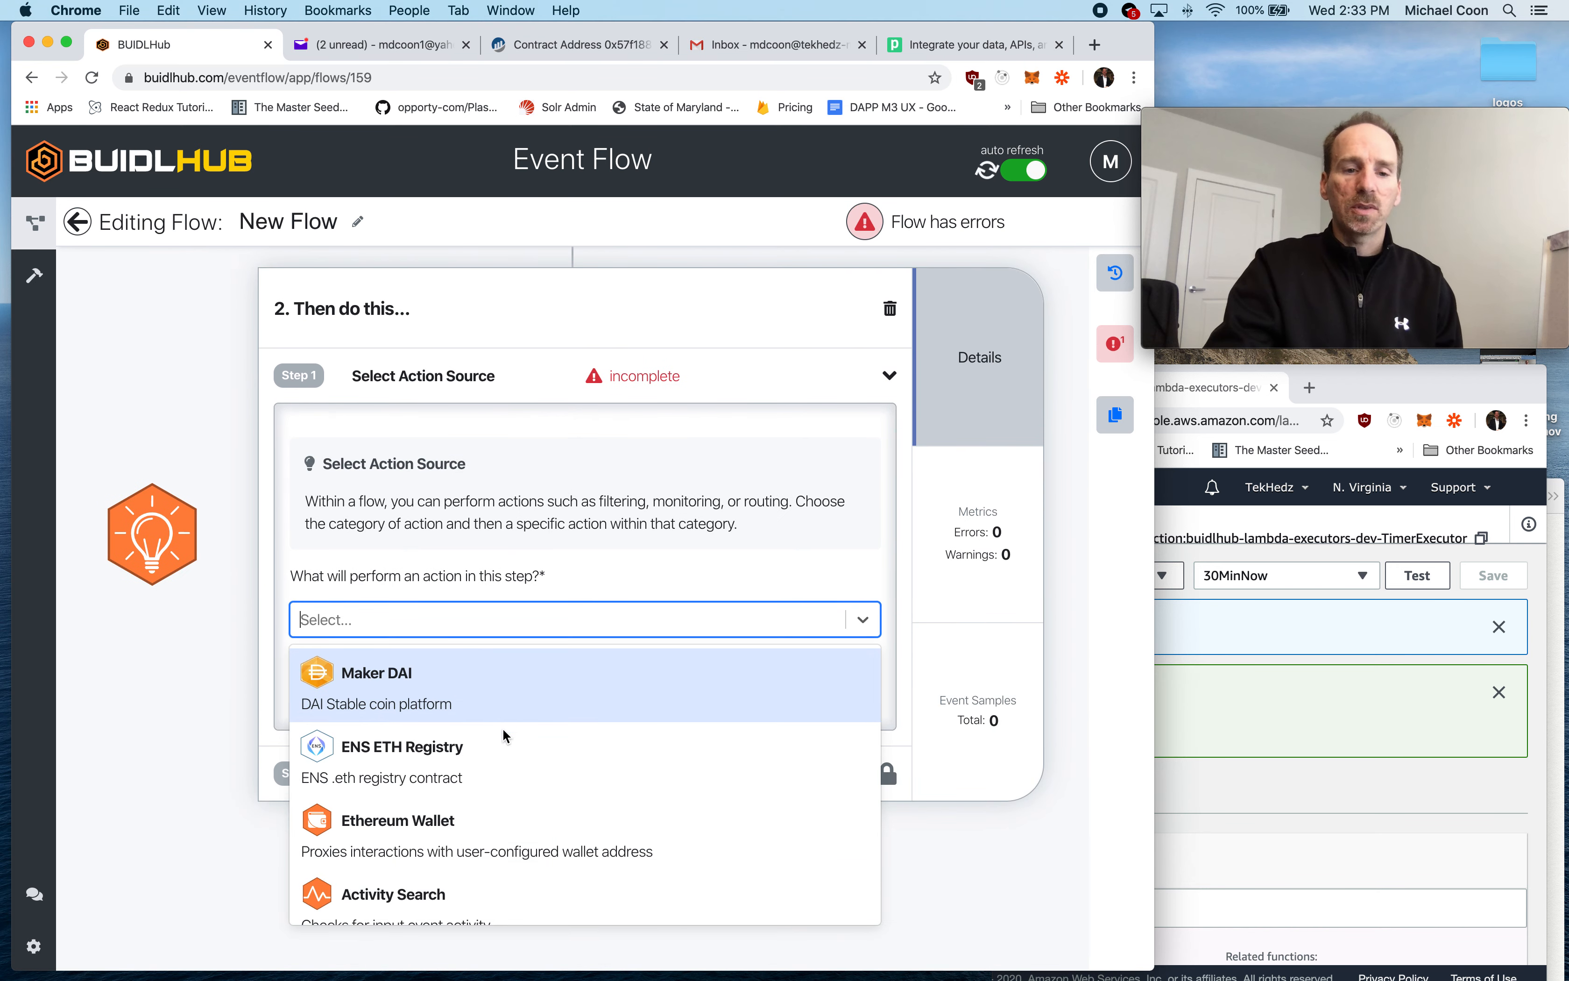
click(475, 755)
click(470, 707)
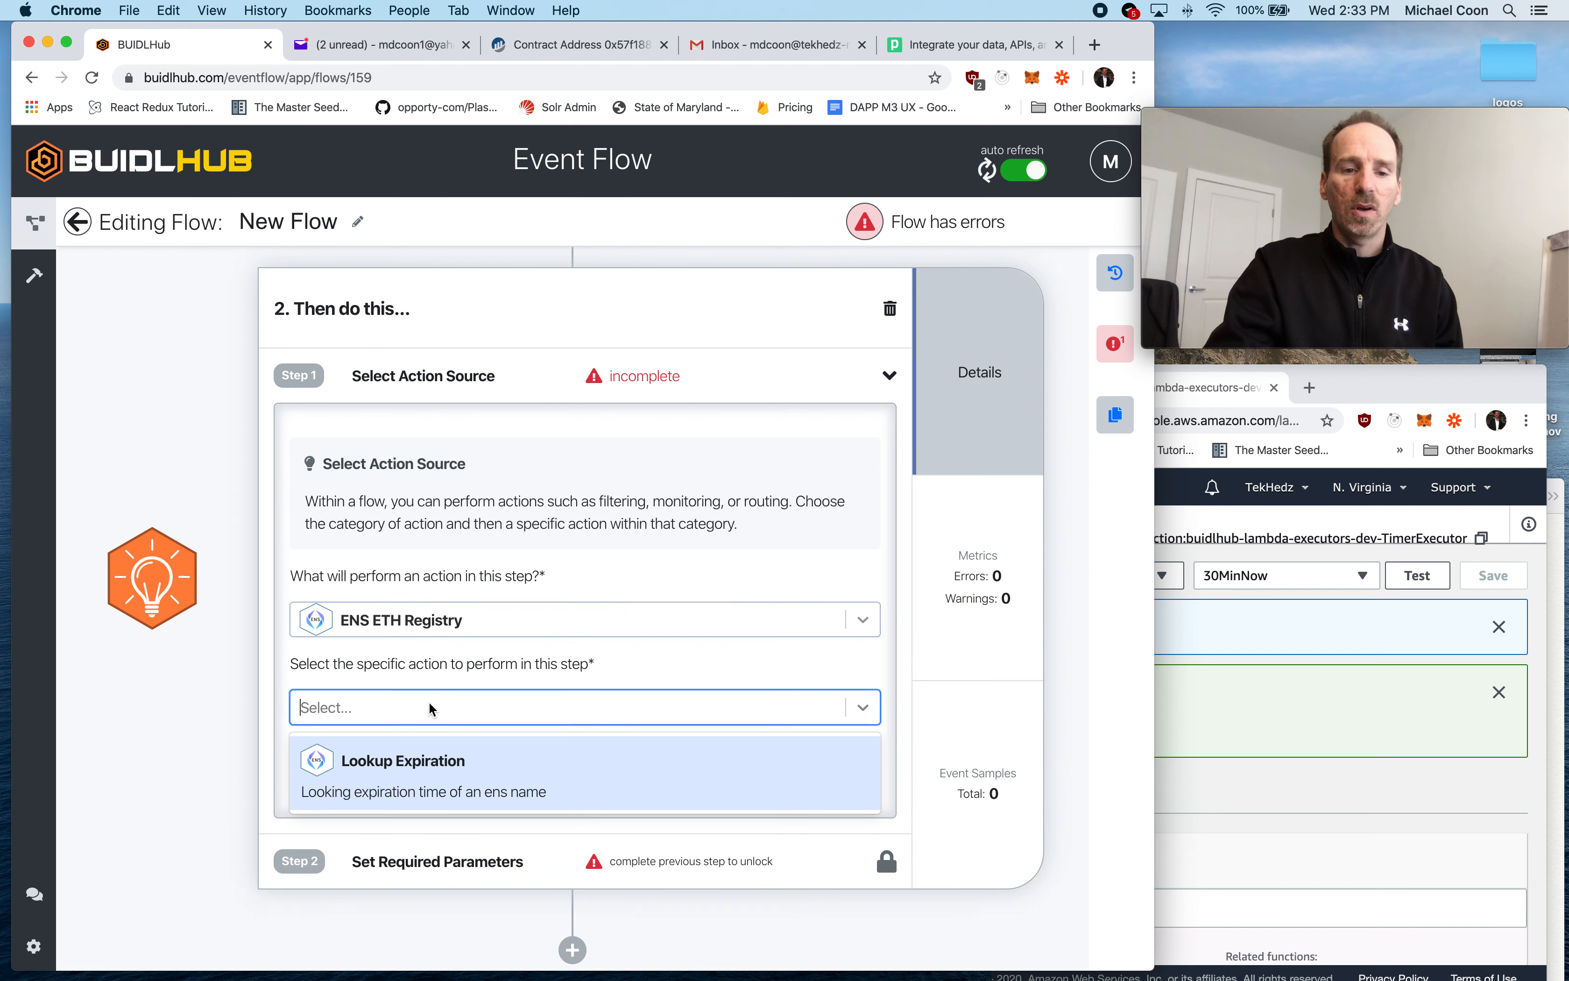
click(410, 772)
click(822, 772)
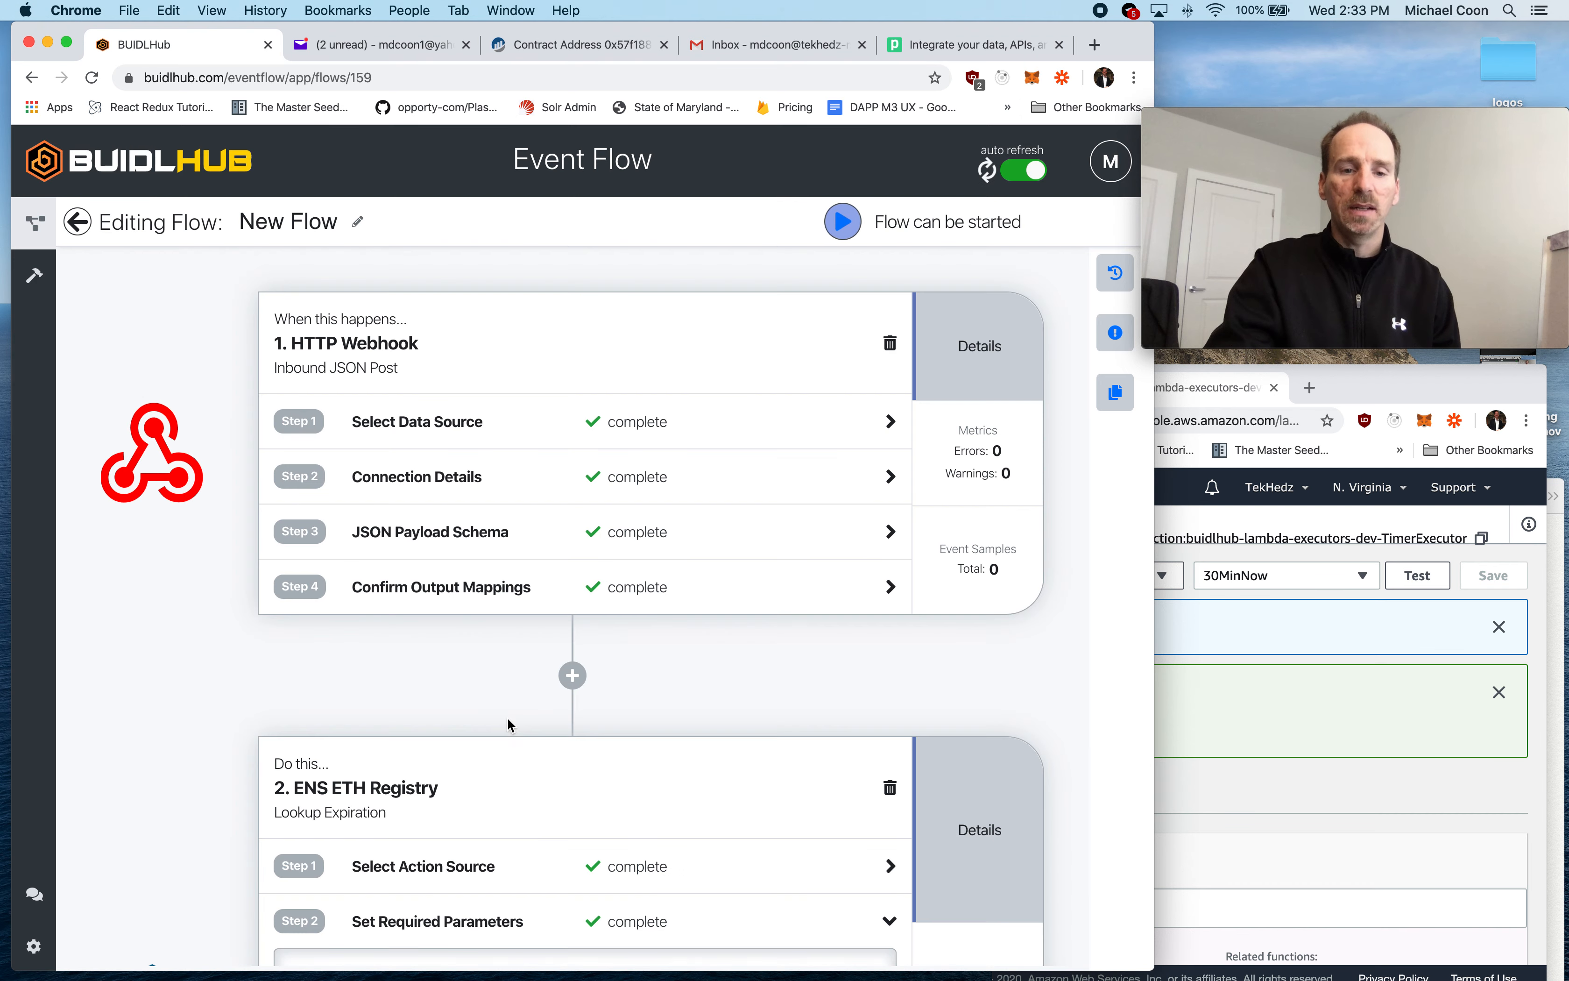
- Set the lookup step's ENS Name parameter to ${ctx.event.ensName}
click(383, 652)
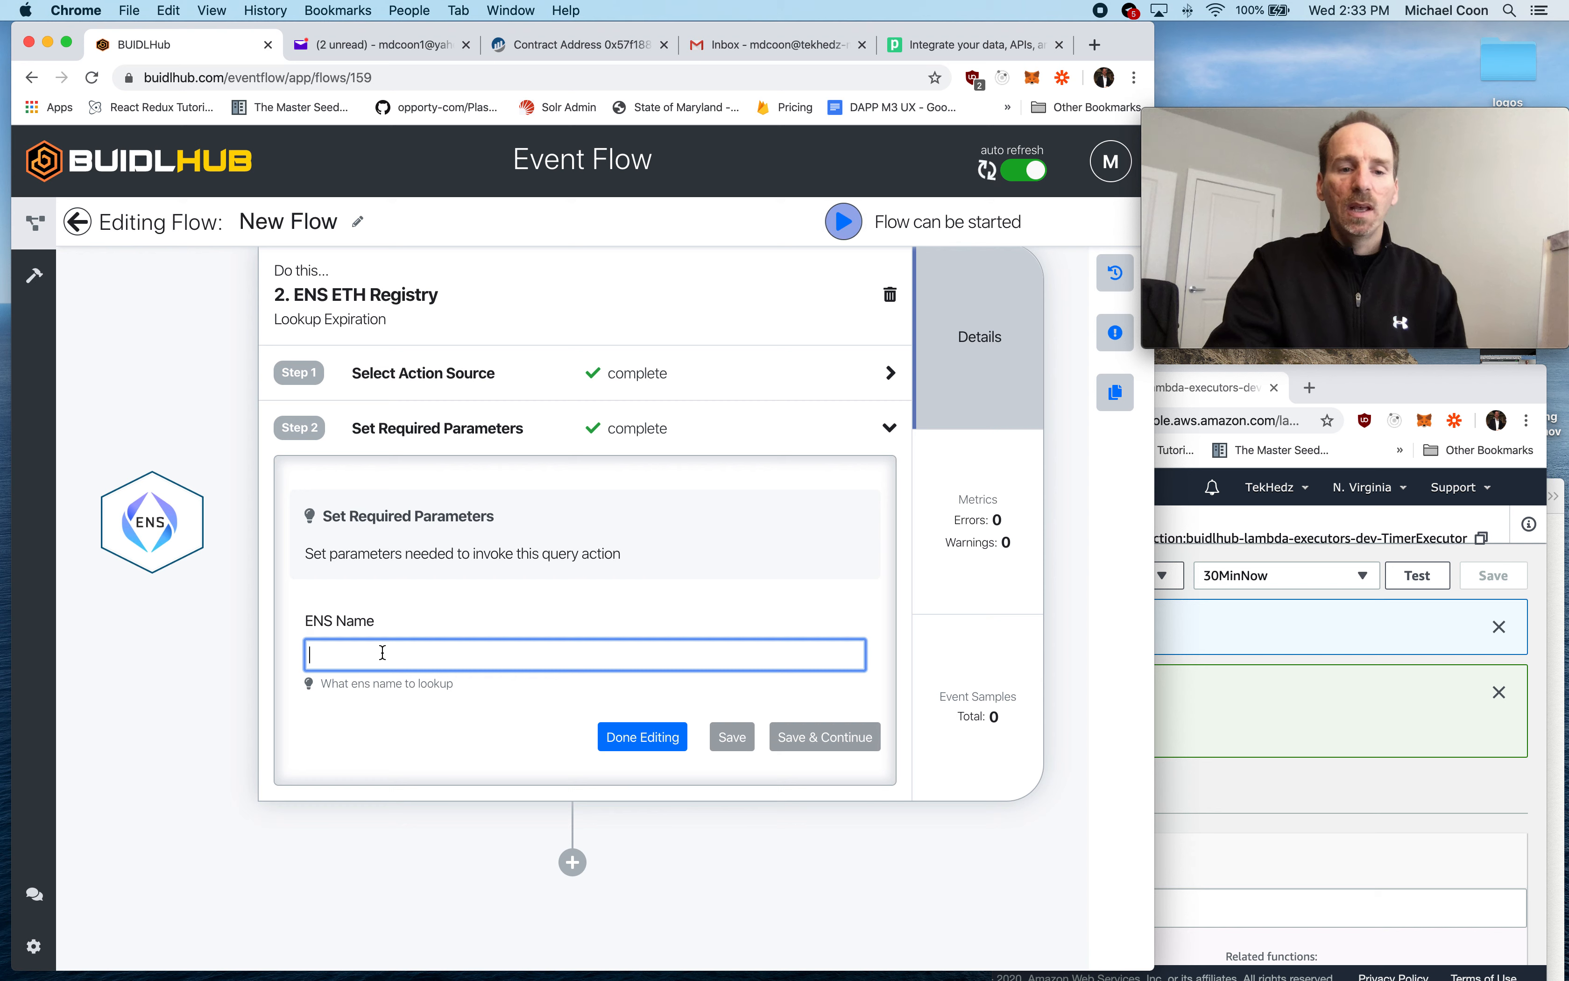
text(${ctx)
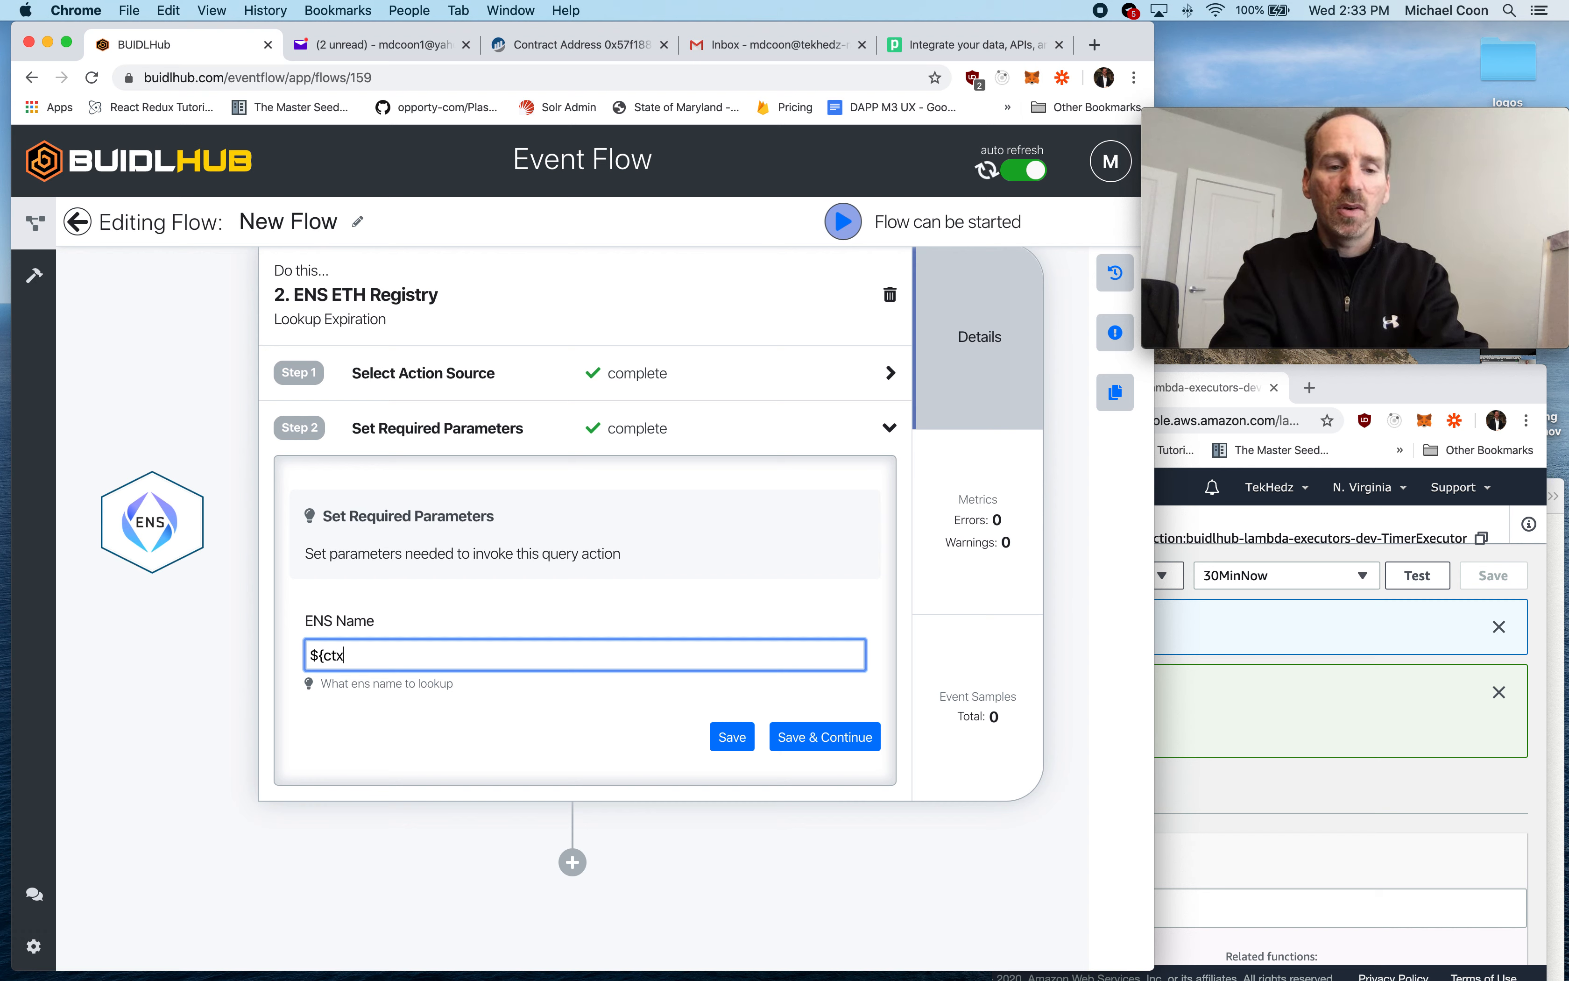
text(ent.ensName})
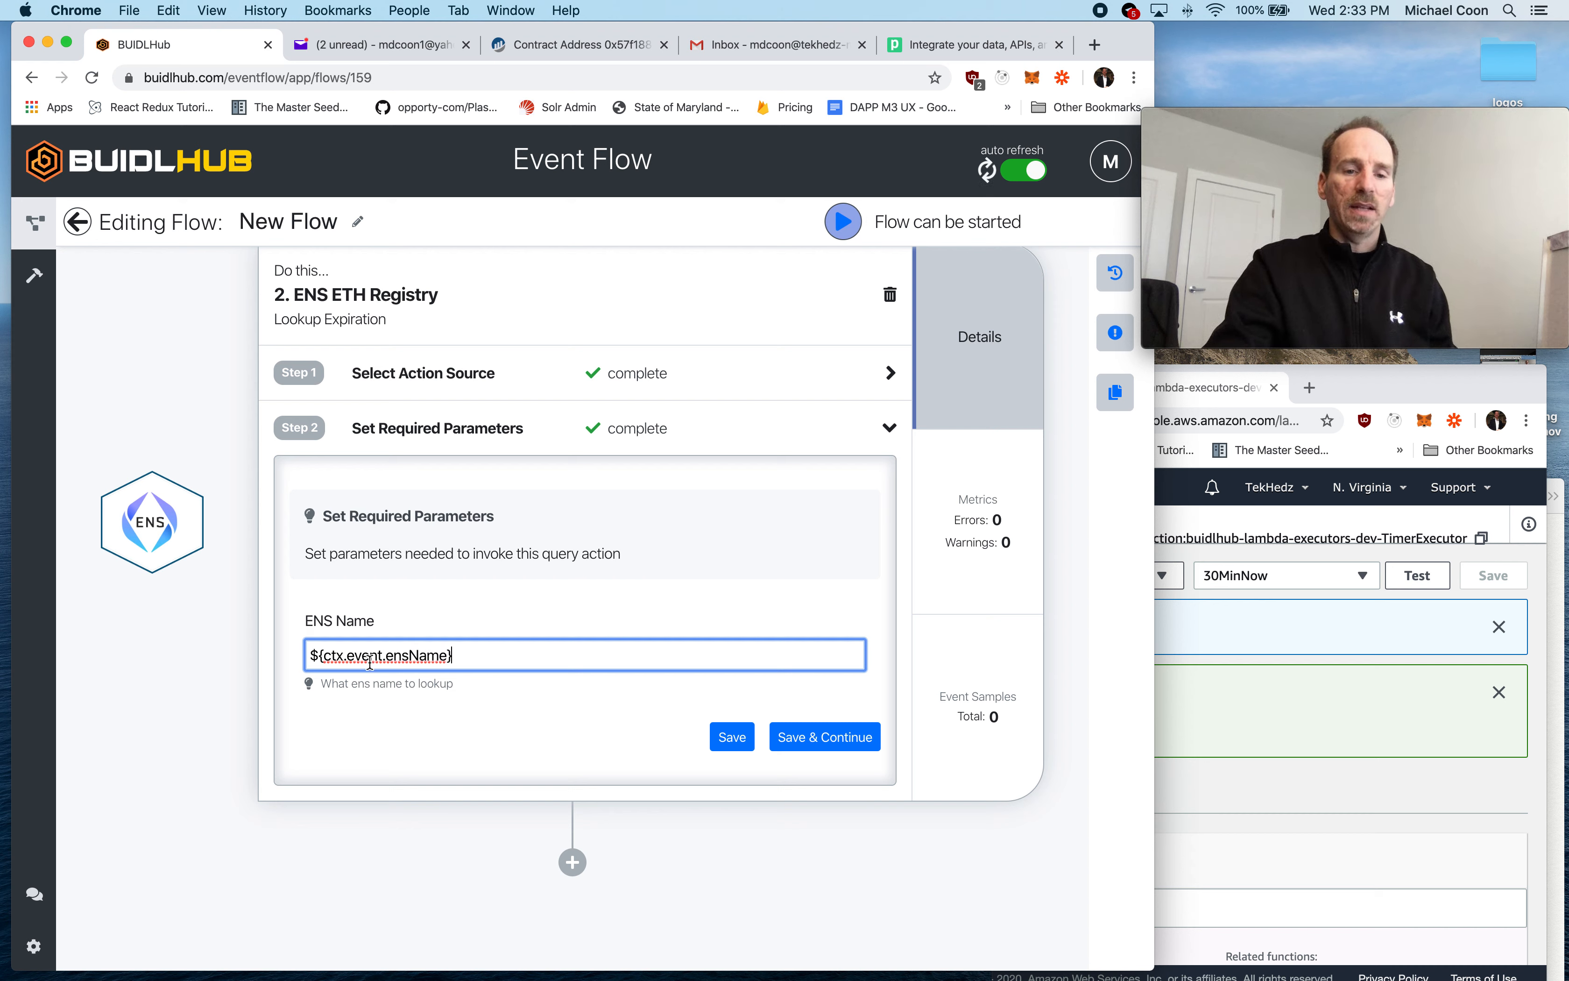
- Check that the webhook's confirmed output mapping property matches the ensName reference in the lookup step's ENS Name parameter
double_click(415, 652)
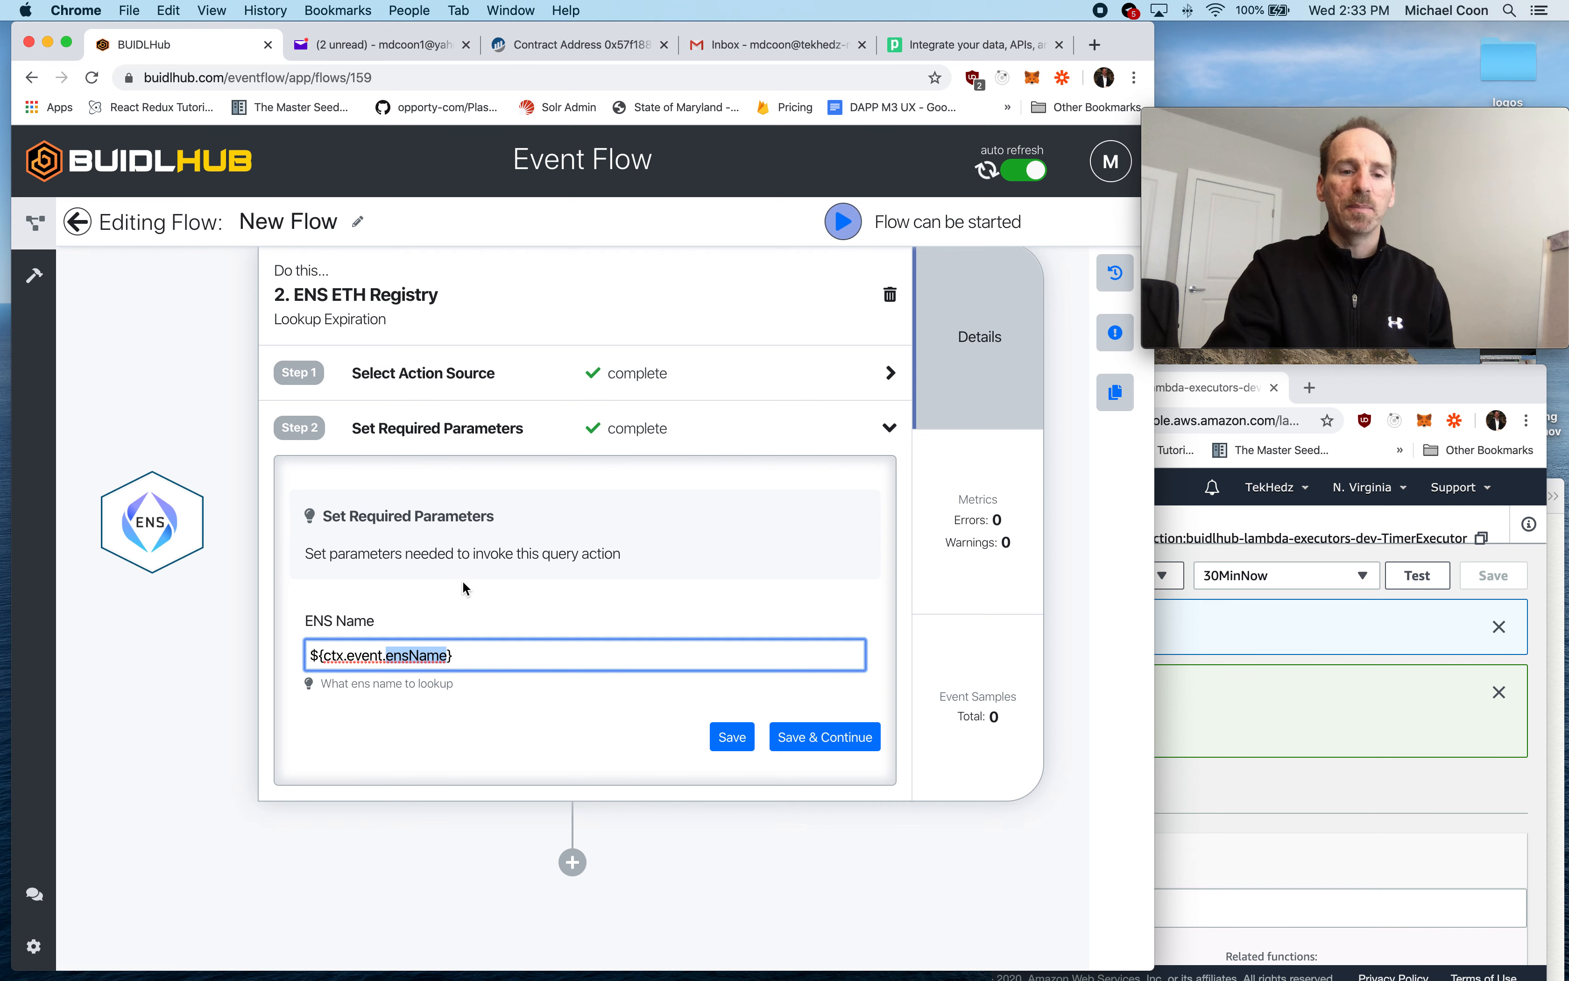
scroll(499, 520, up, 8)
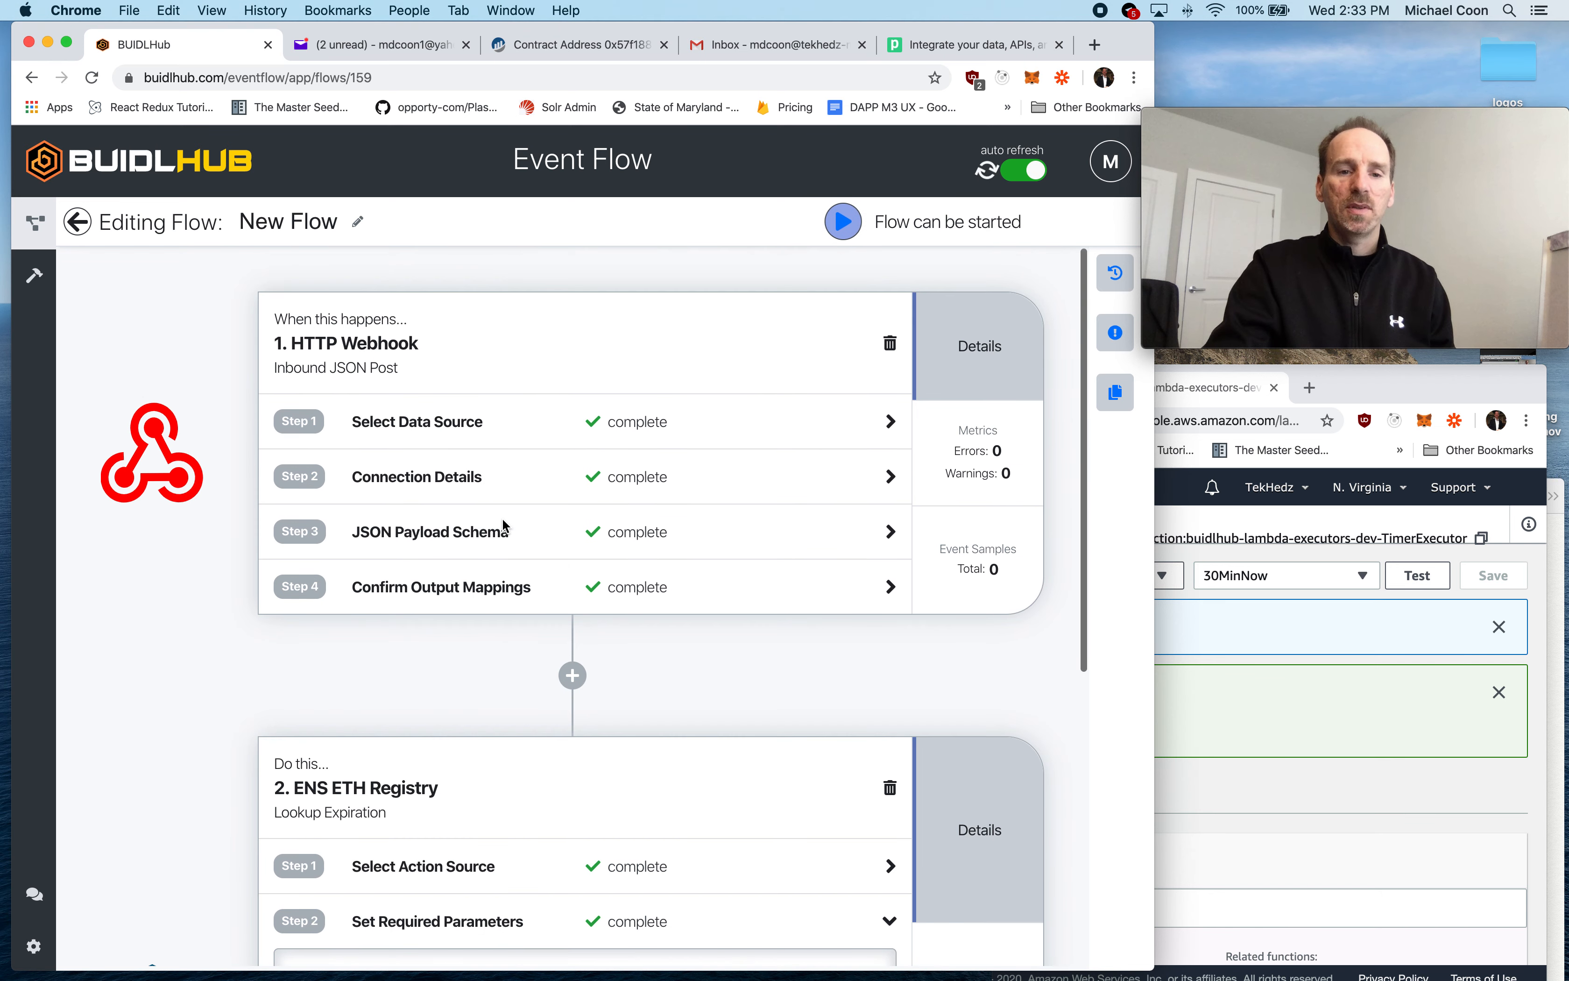
click(648, 586)
scroll(627, 617, down, 3)
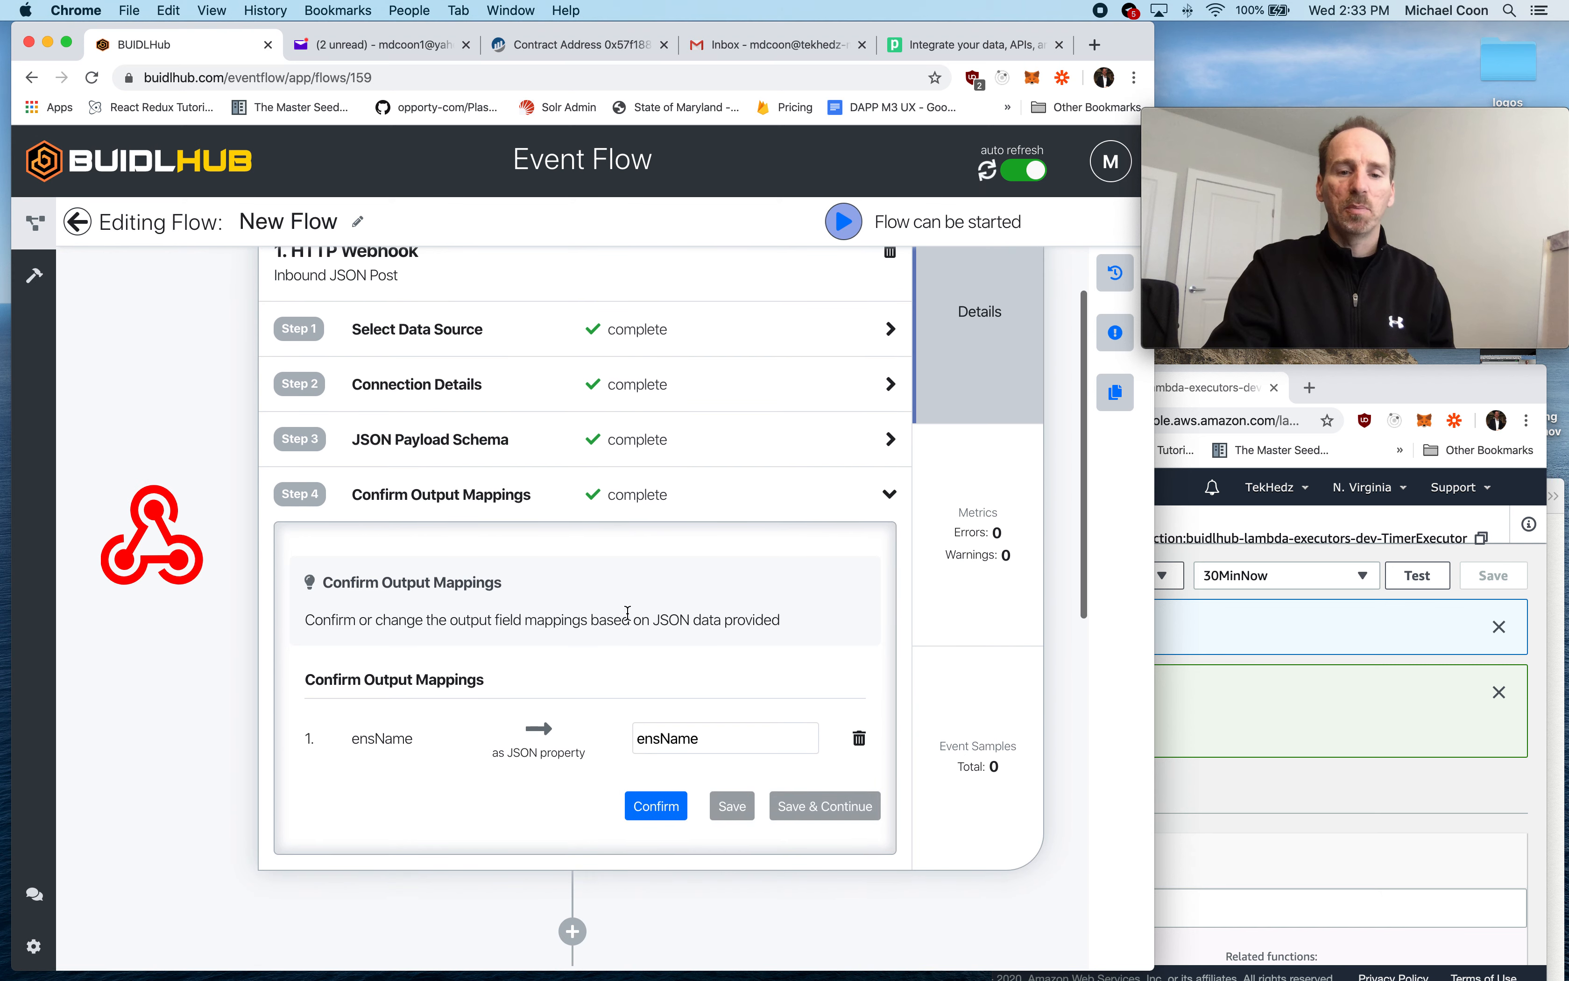
double_click(663, 746)
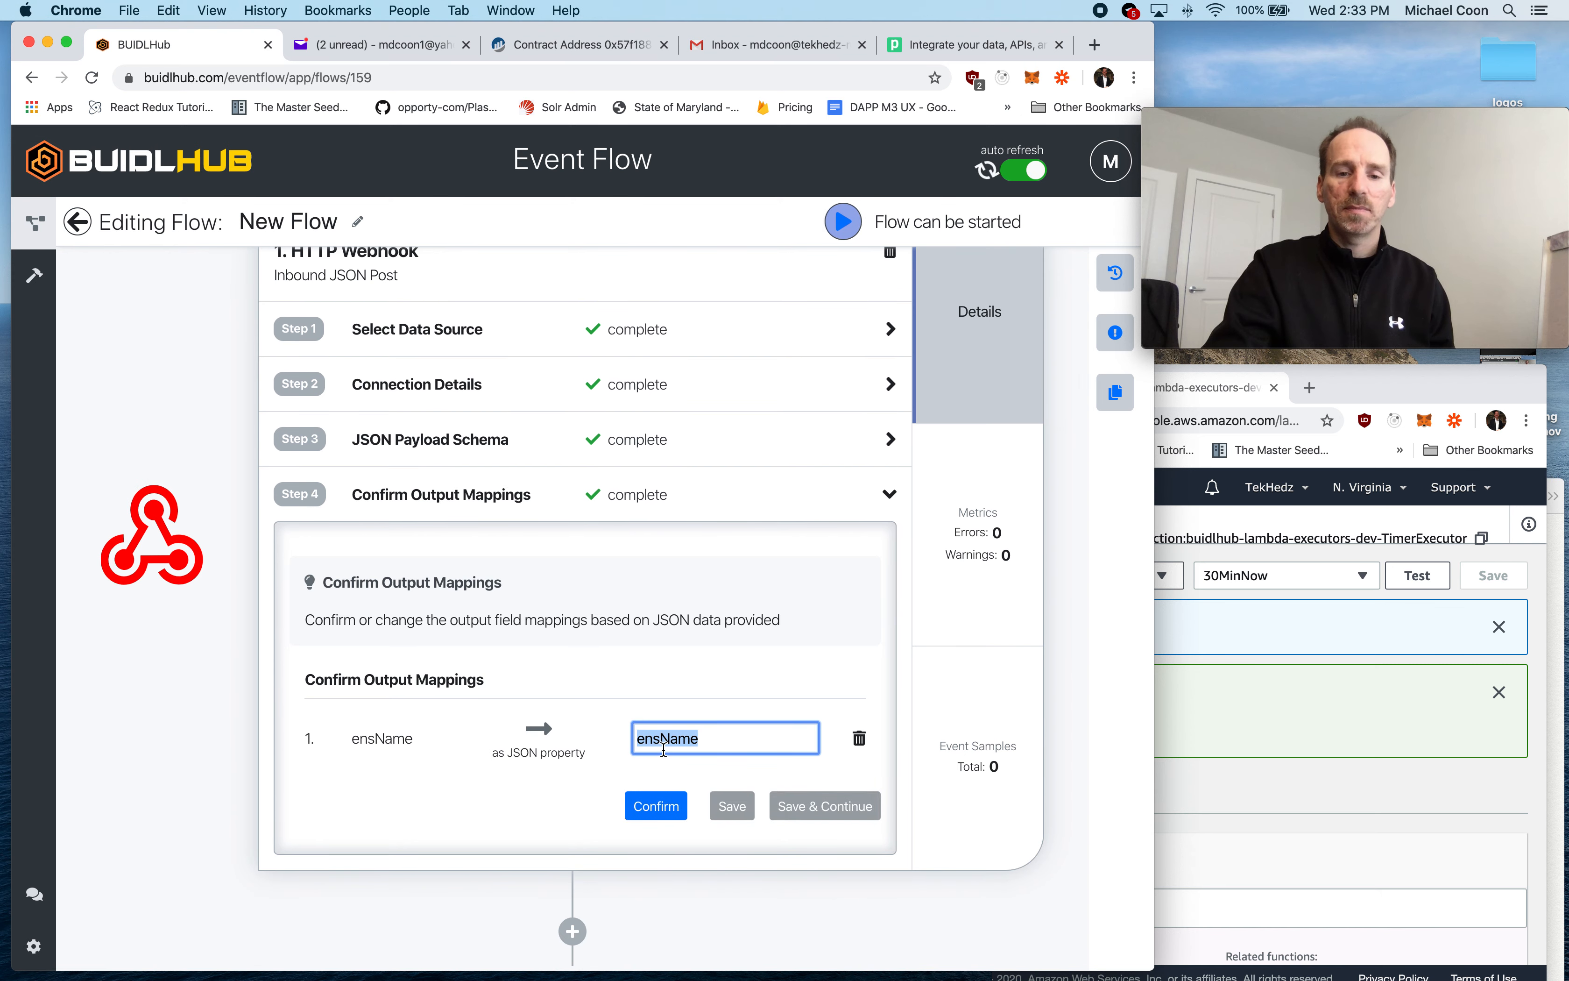
click(640, 501)
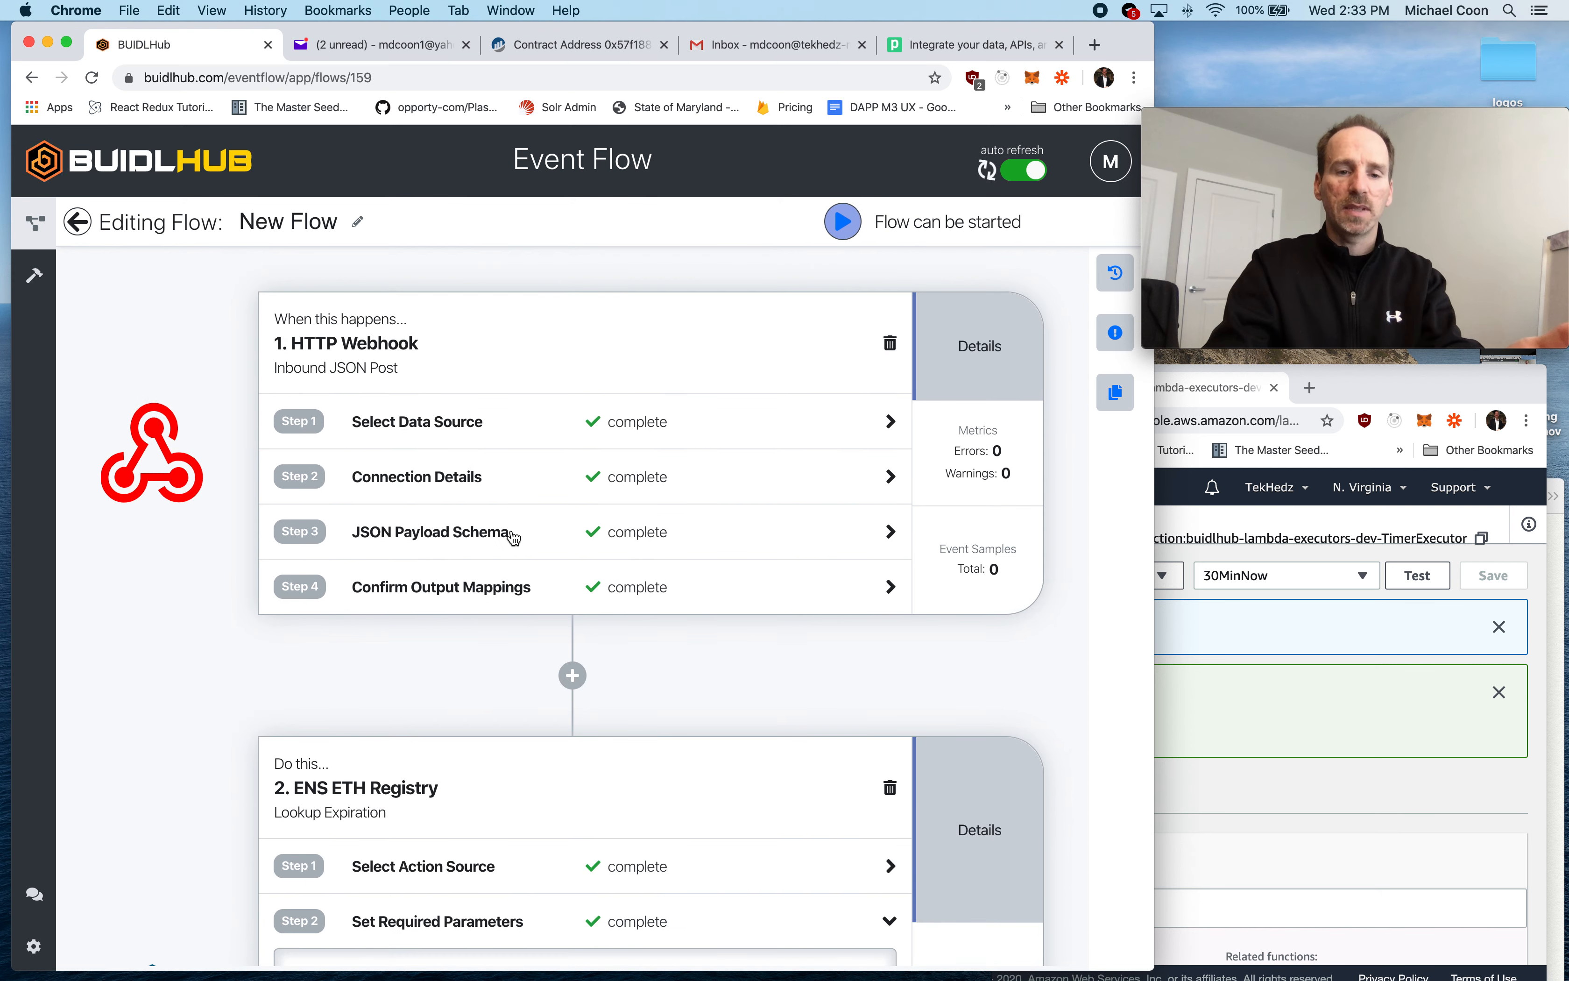
scroll(516, 538, down, 10)
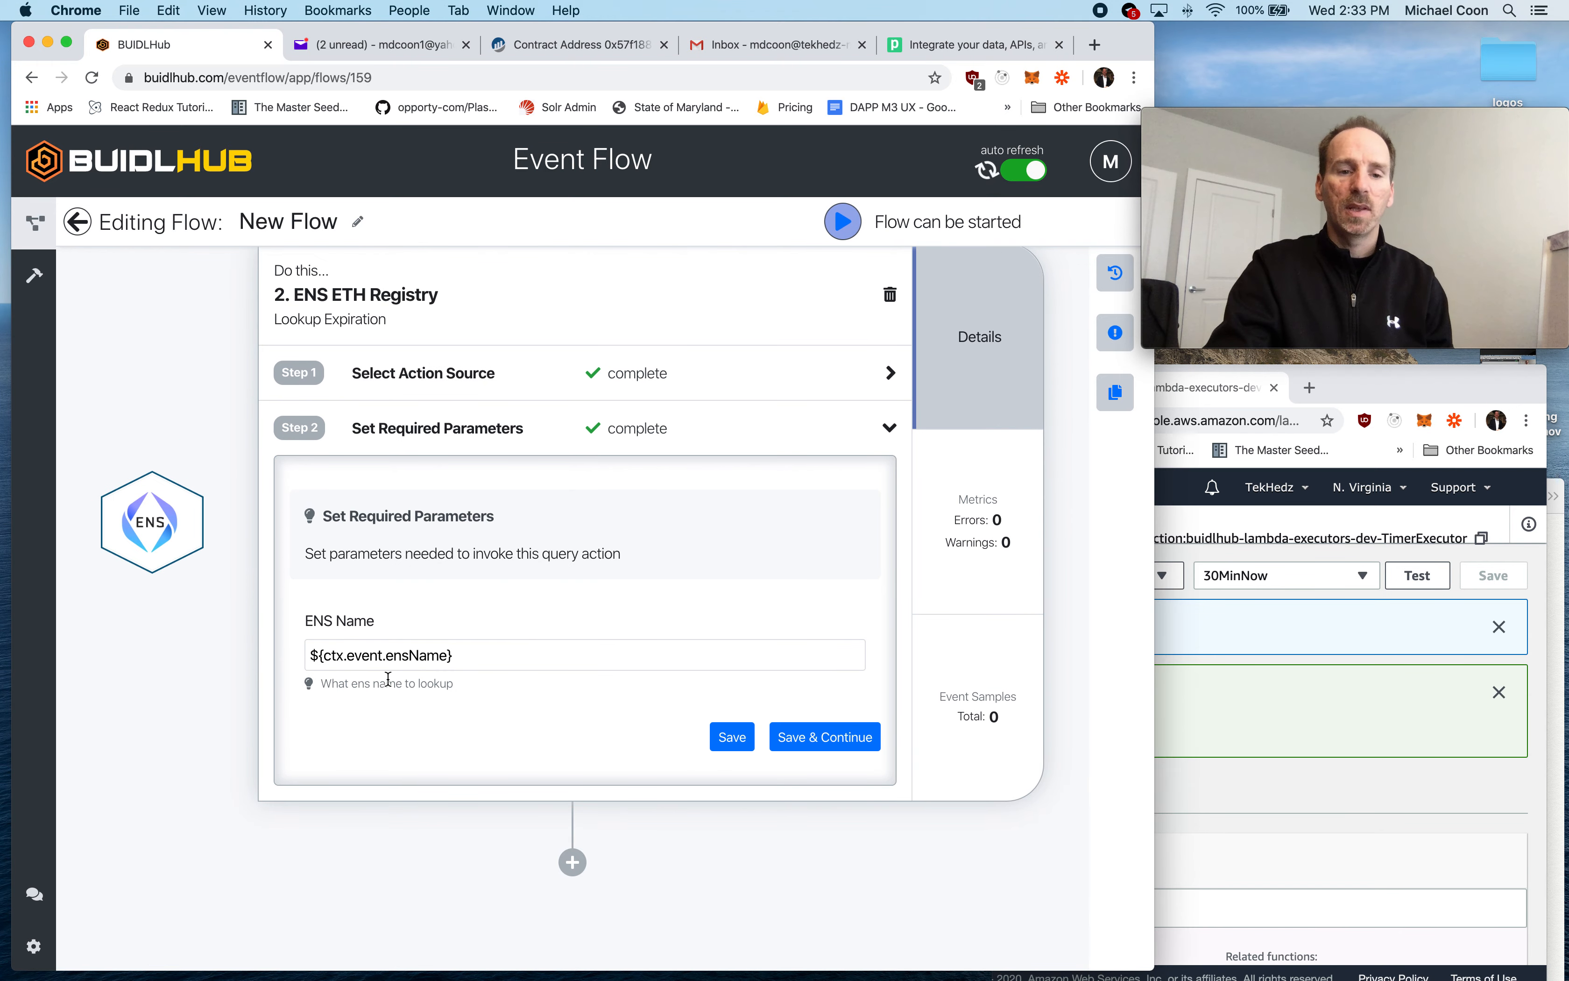
double_click(367, 655)
double_click(415, 655)
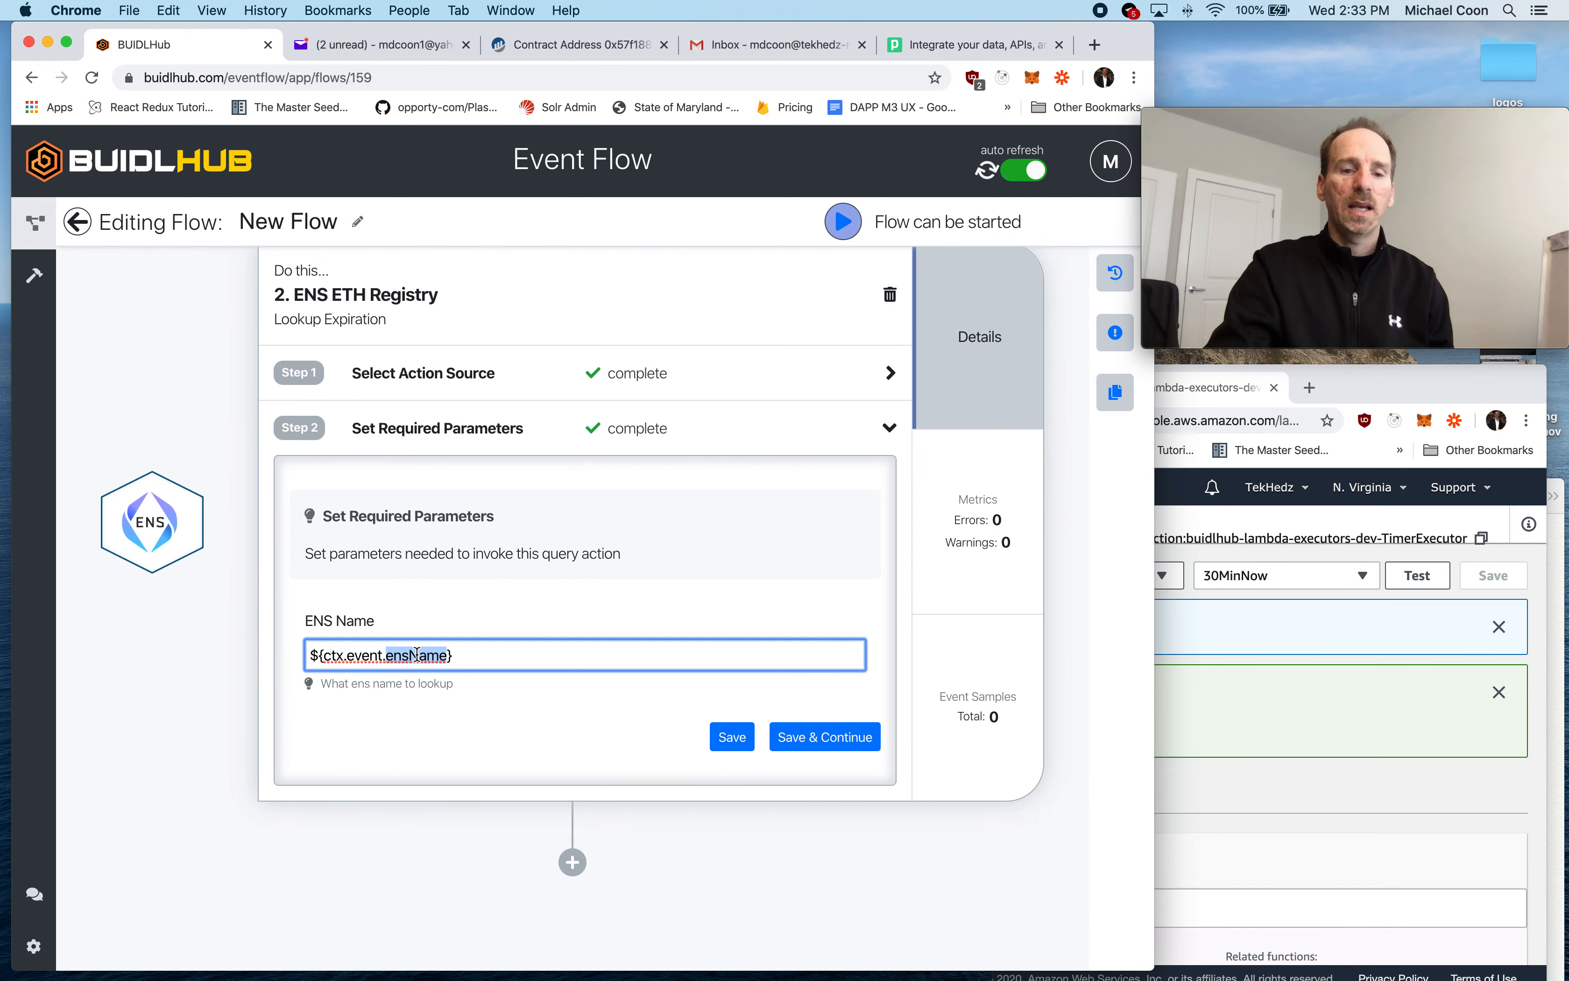
- Save the lookup step's required parameters and start the flow
click(491, 655)
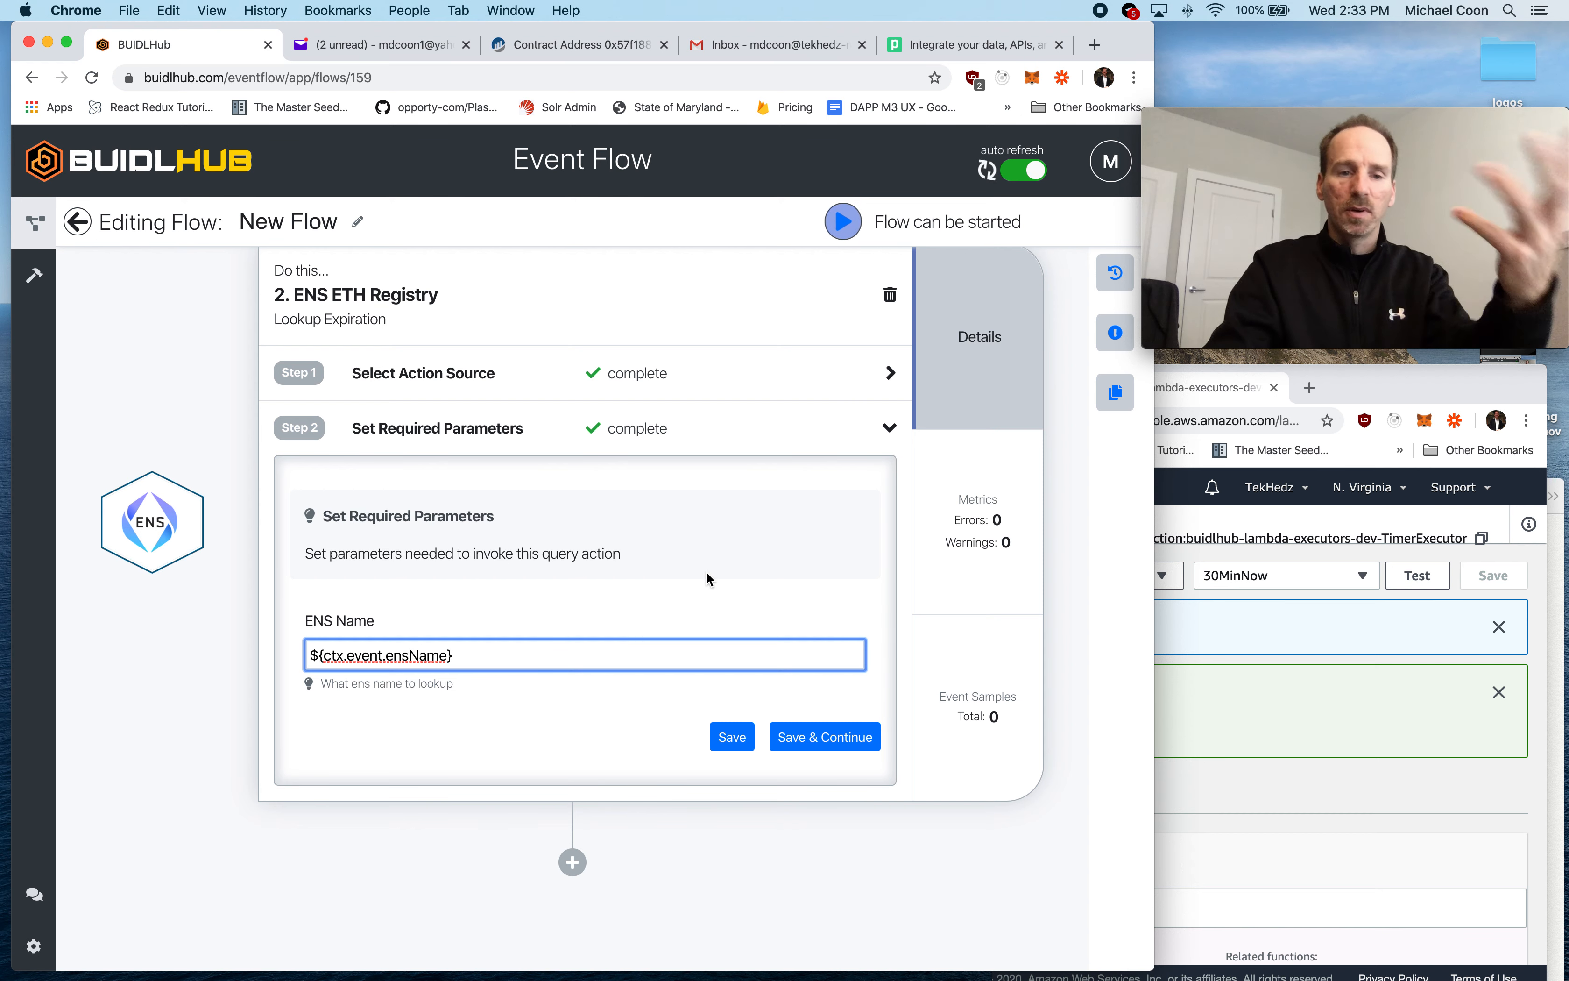
click(826, 737)
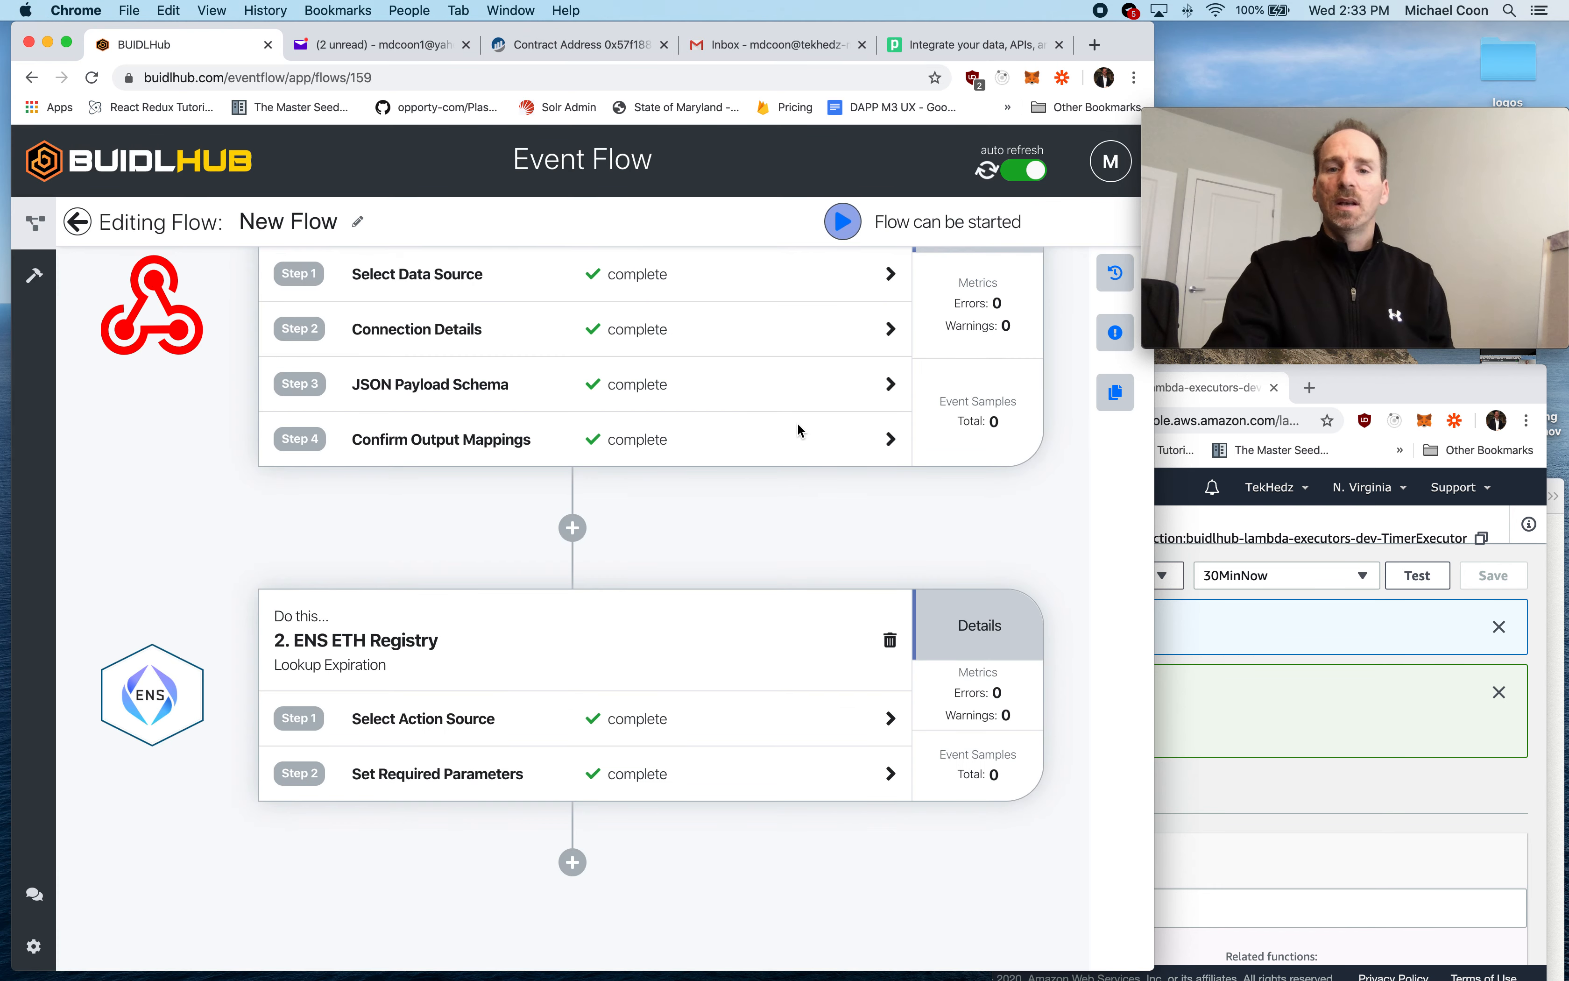
click(843, 222)
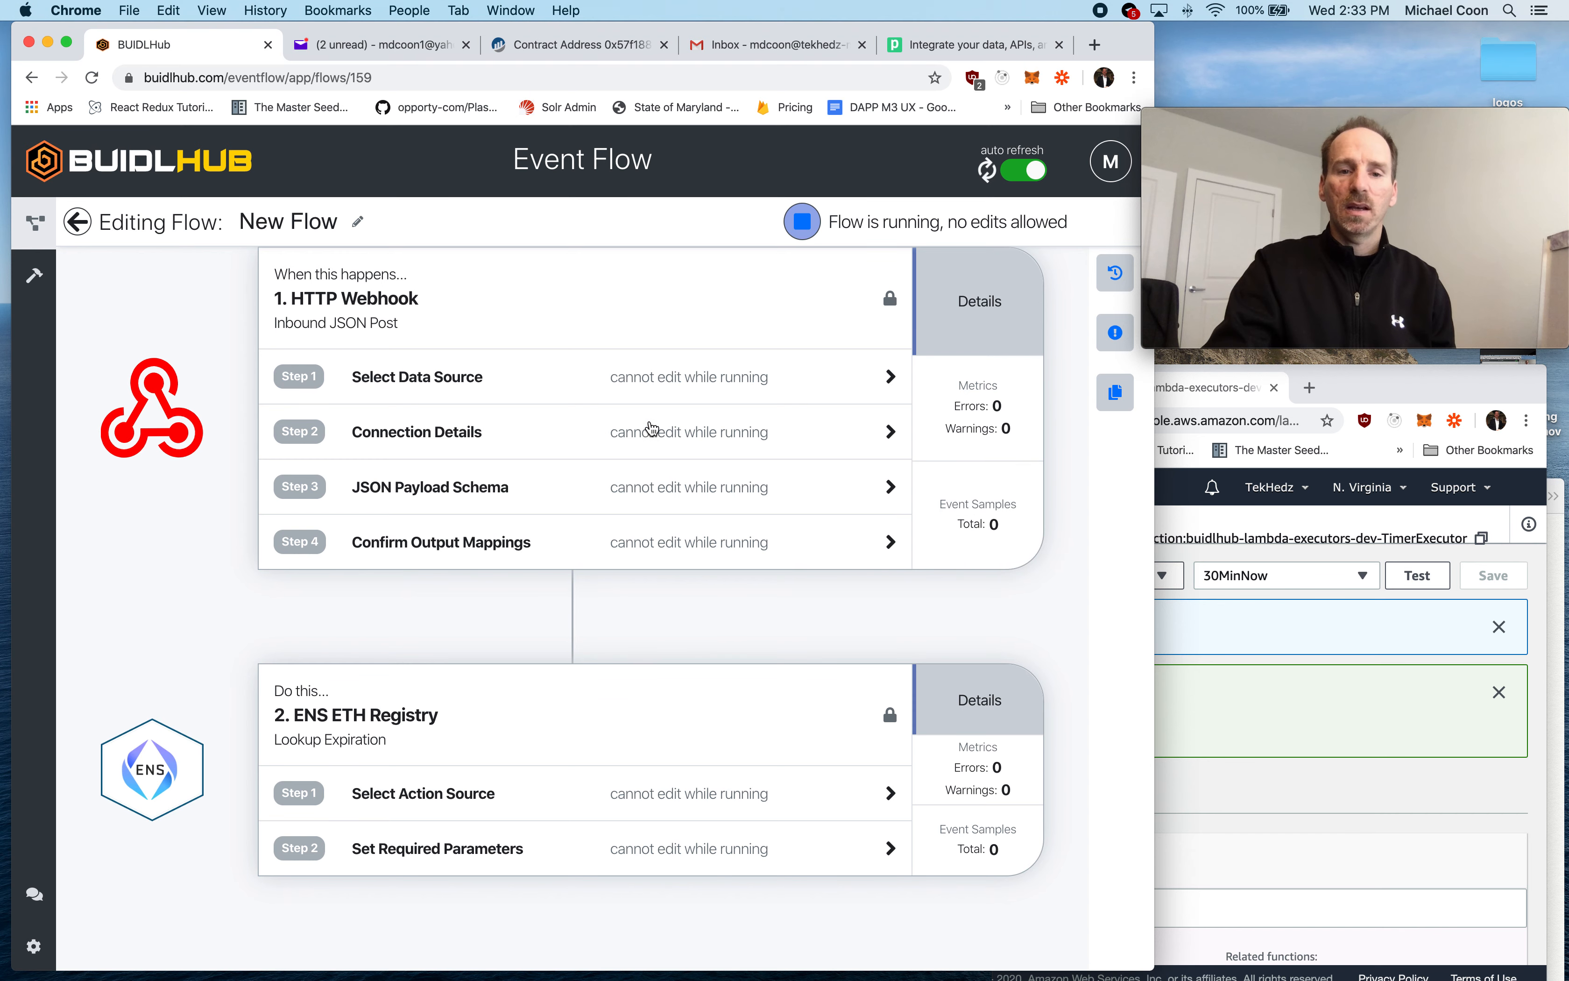
- Copy the HTTP Webhook's connection URL and use it as the URL of the POST to BHUB request in Postman
click(651, 429)
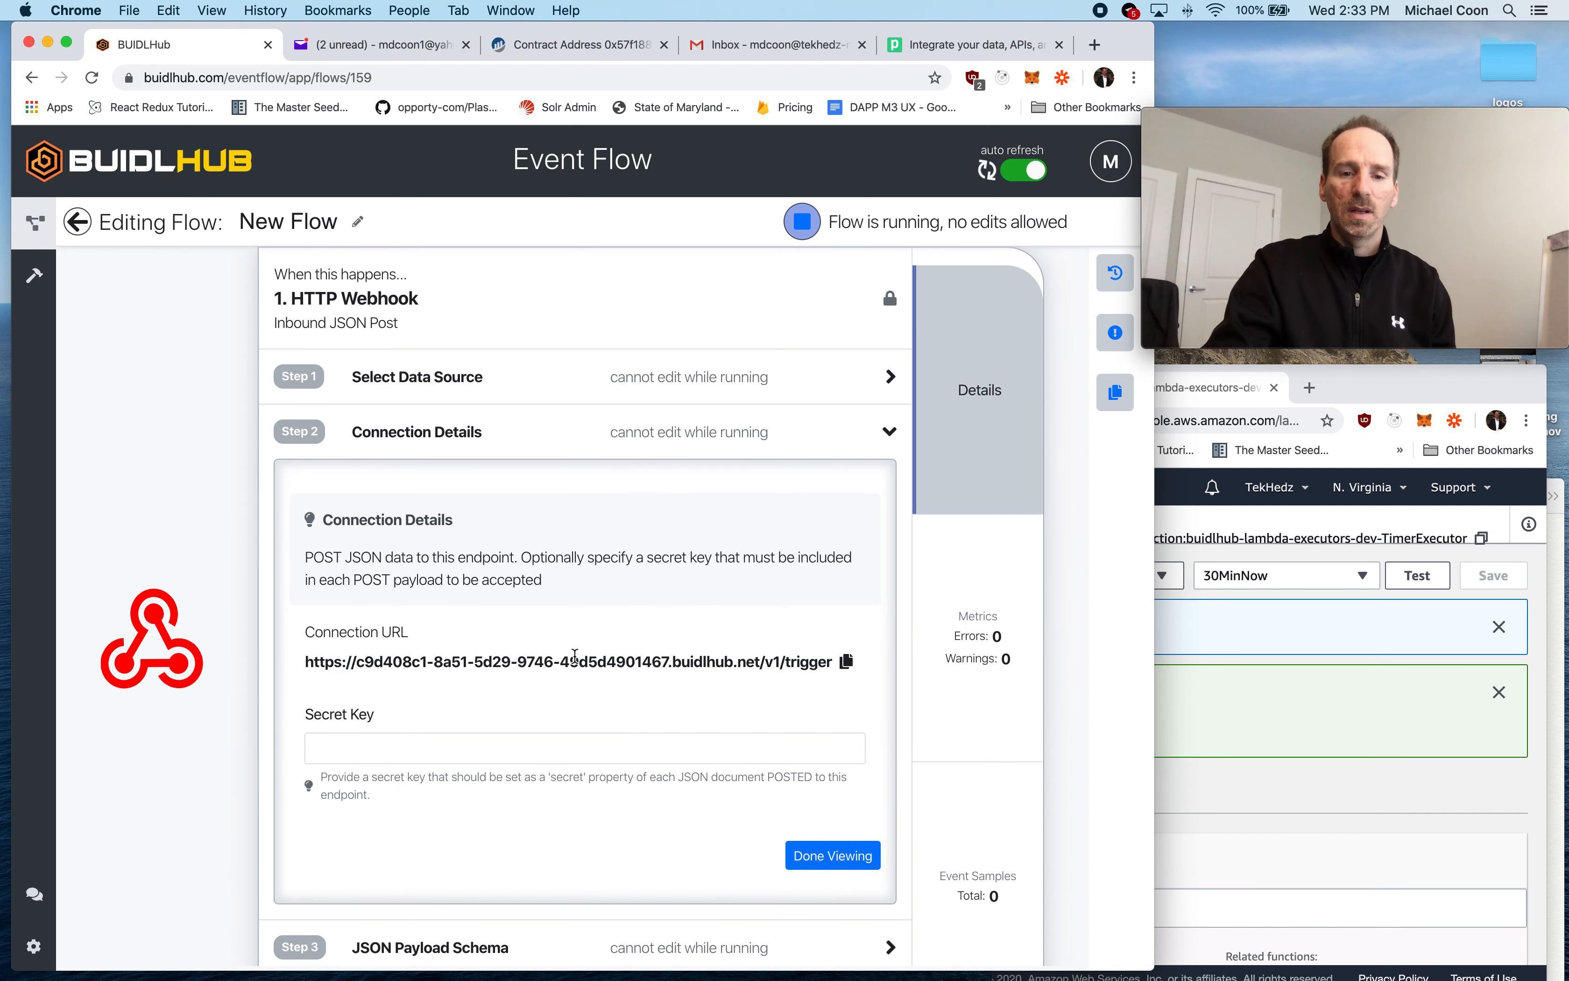
triple_click(575, 657)
key(super+c)
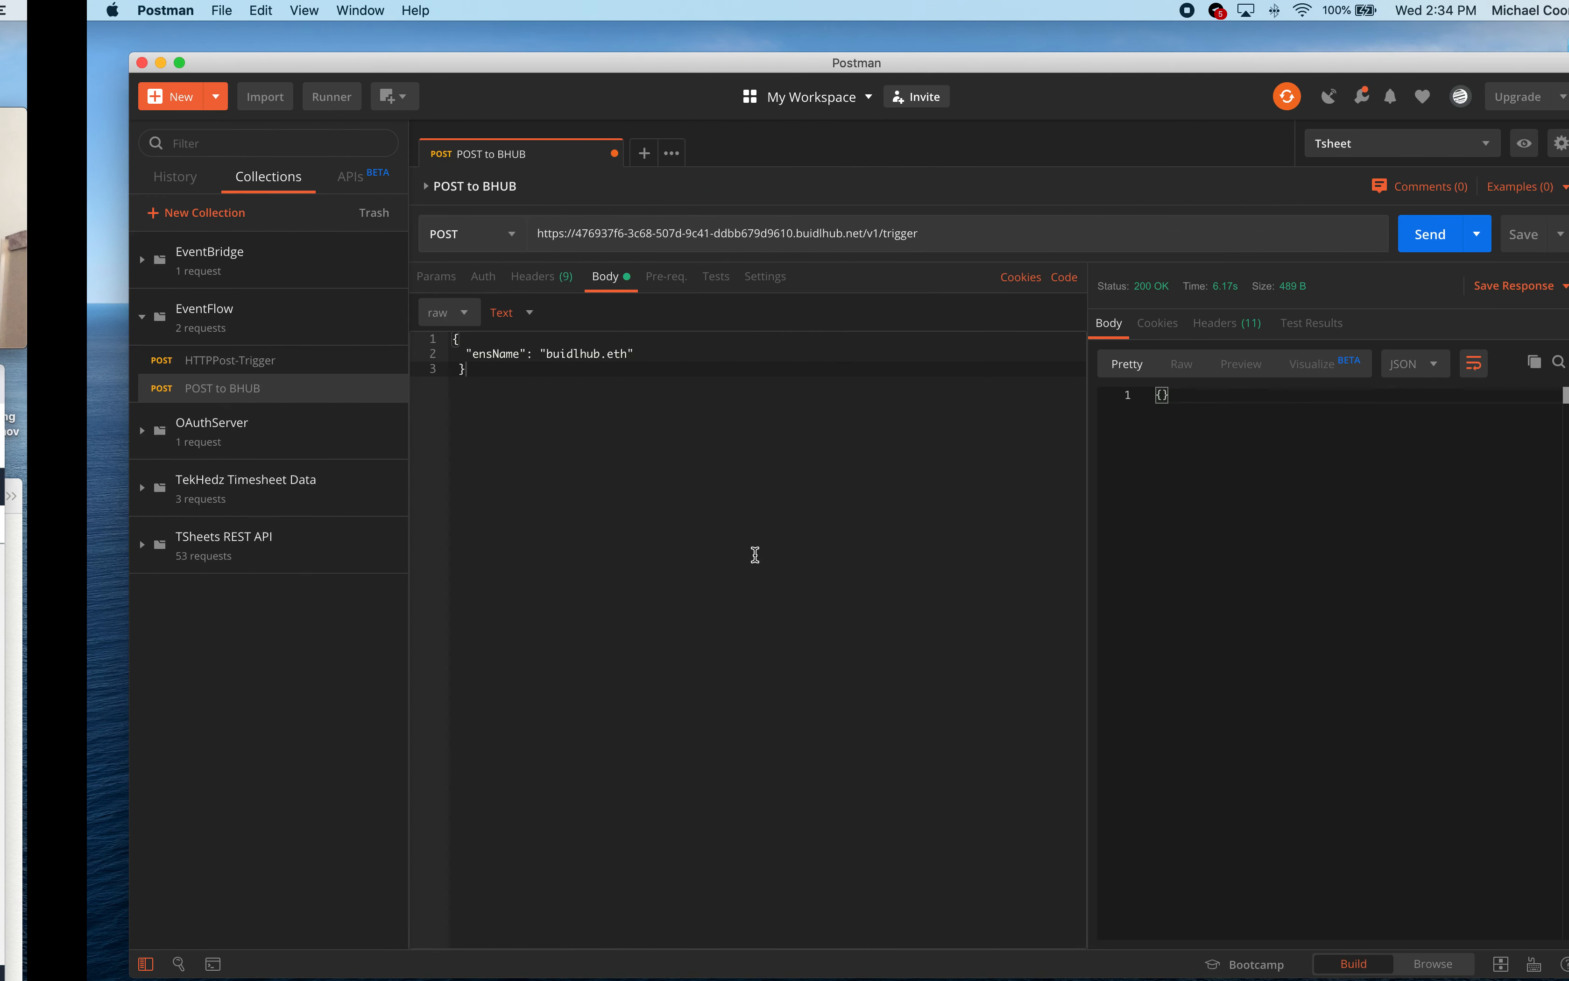
triple_click(698, 233)
key(super+v)
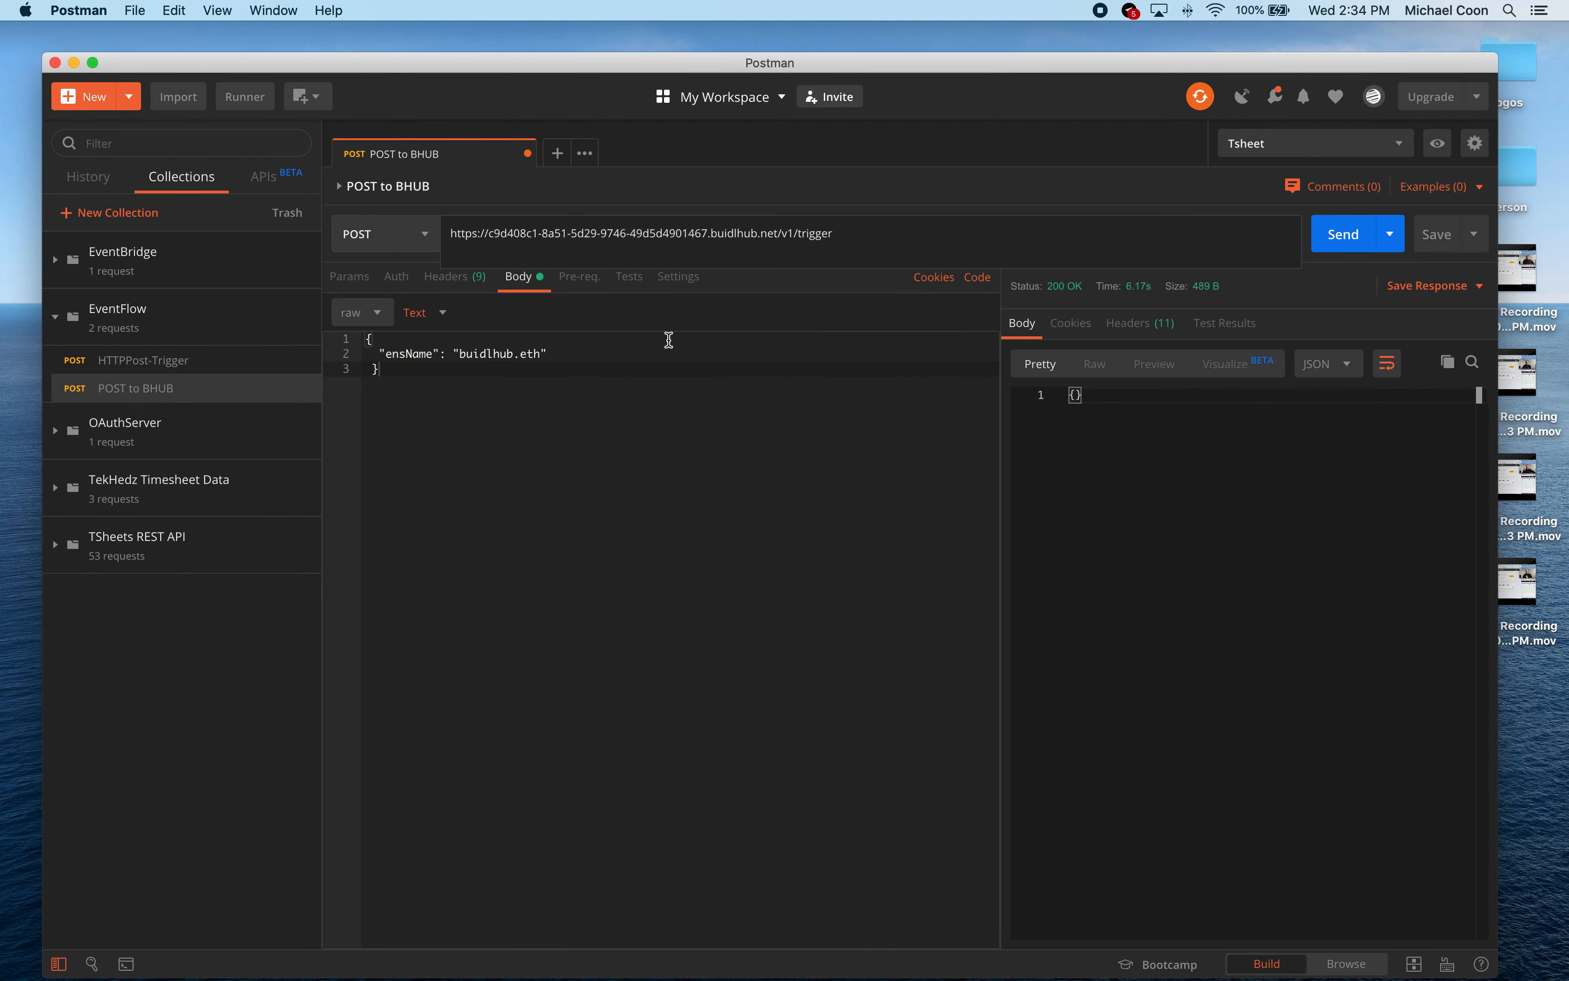
- Send the POST request with ensName set to "buidlhub.eth" in its body, and inspect the sent property and the response
click(1342, 234)
click(387, 354)
drag(472, 353, 577, 357)
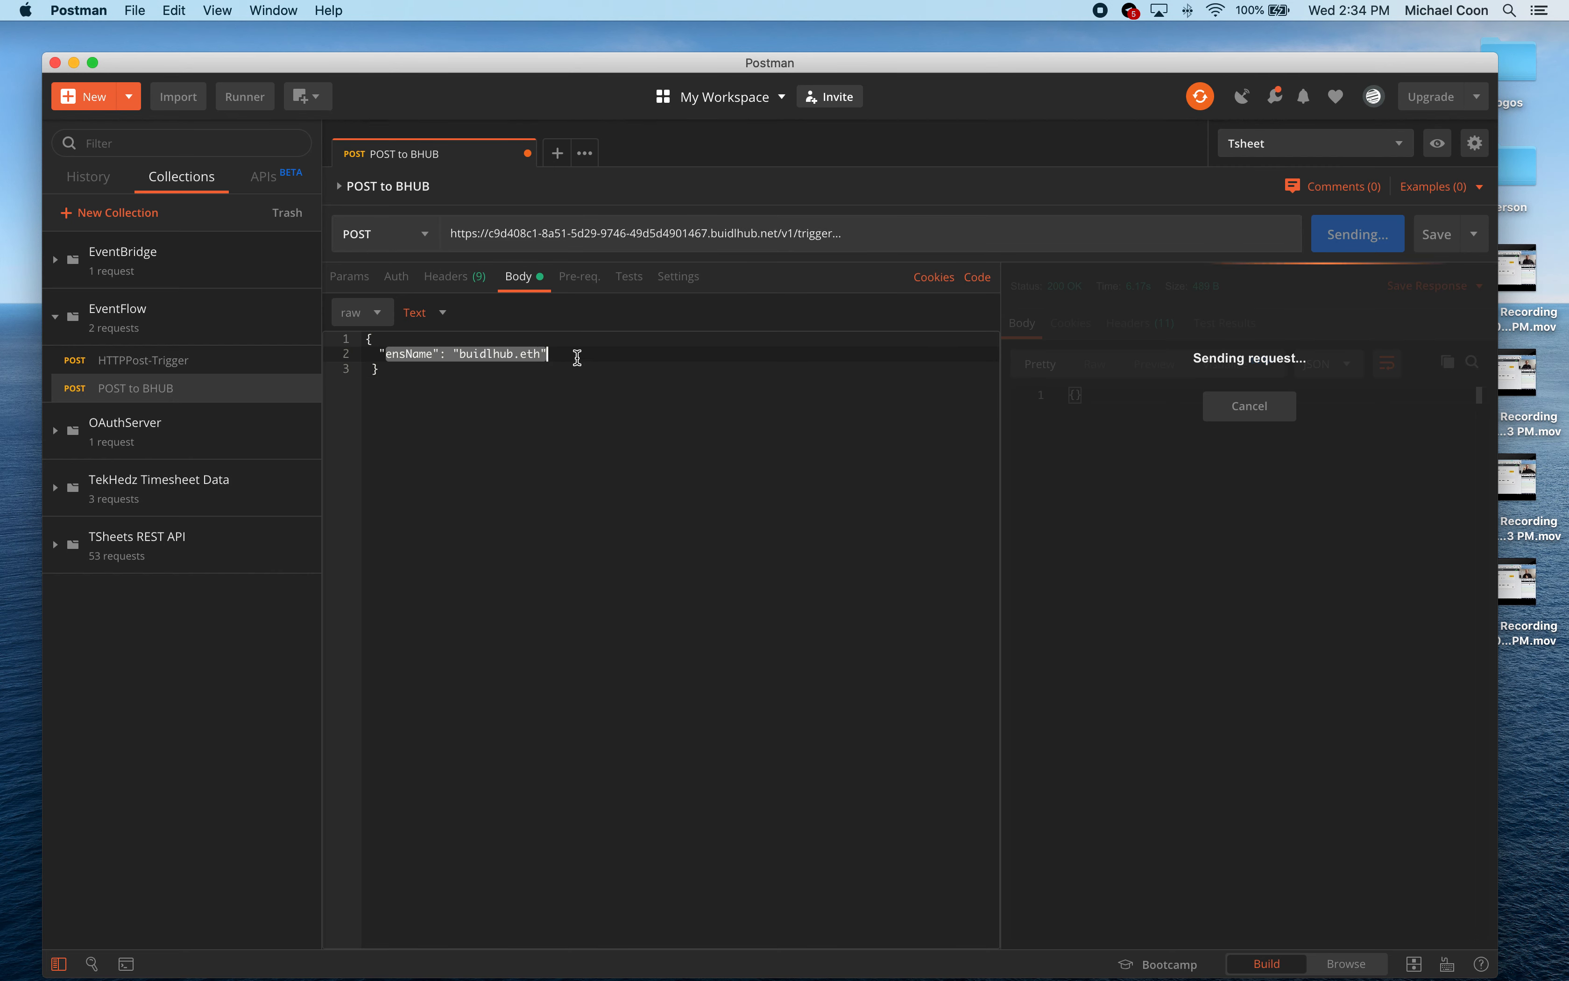
click(578, 357)
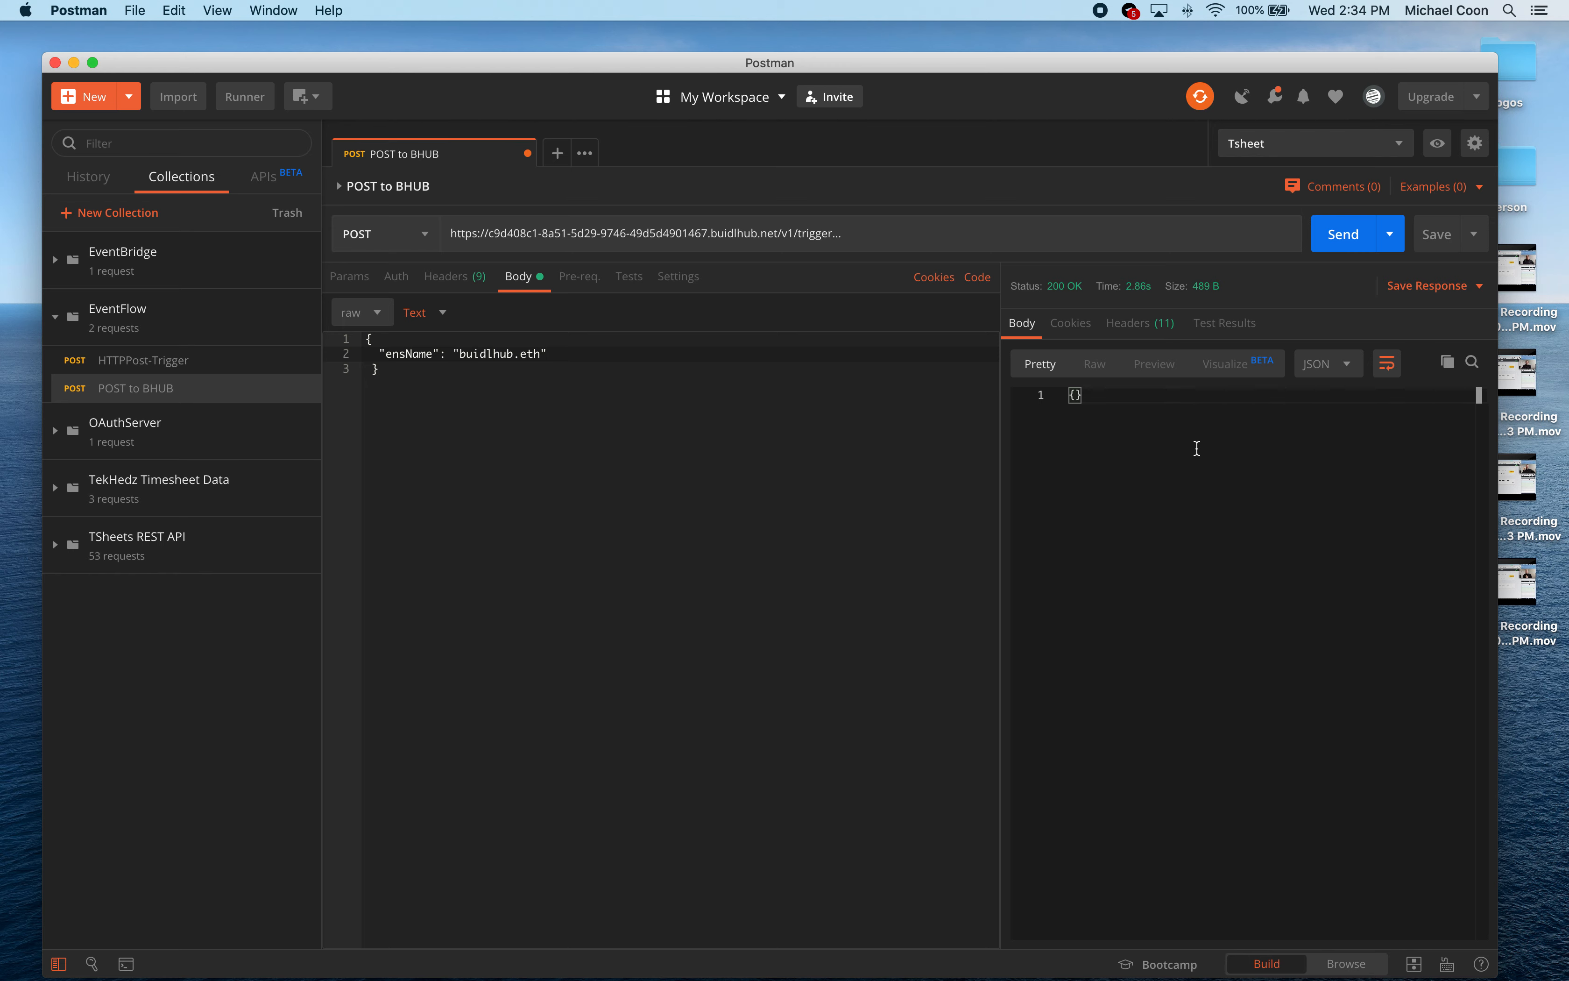
drag(1082, 397, 1041, 405)
click(764, 479)
- Switch back to BUIDLHub in Chrome, stop the running flow and start it again
key(ctrl+Left)
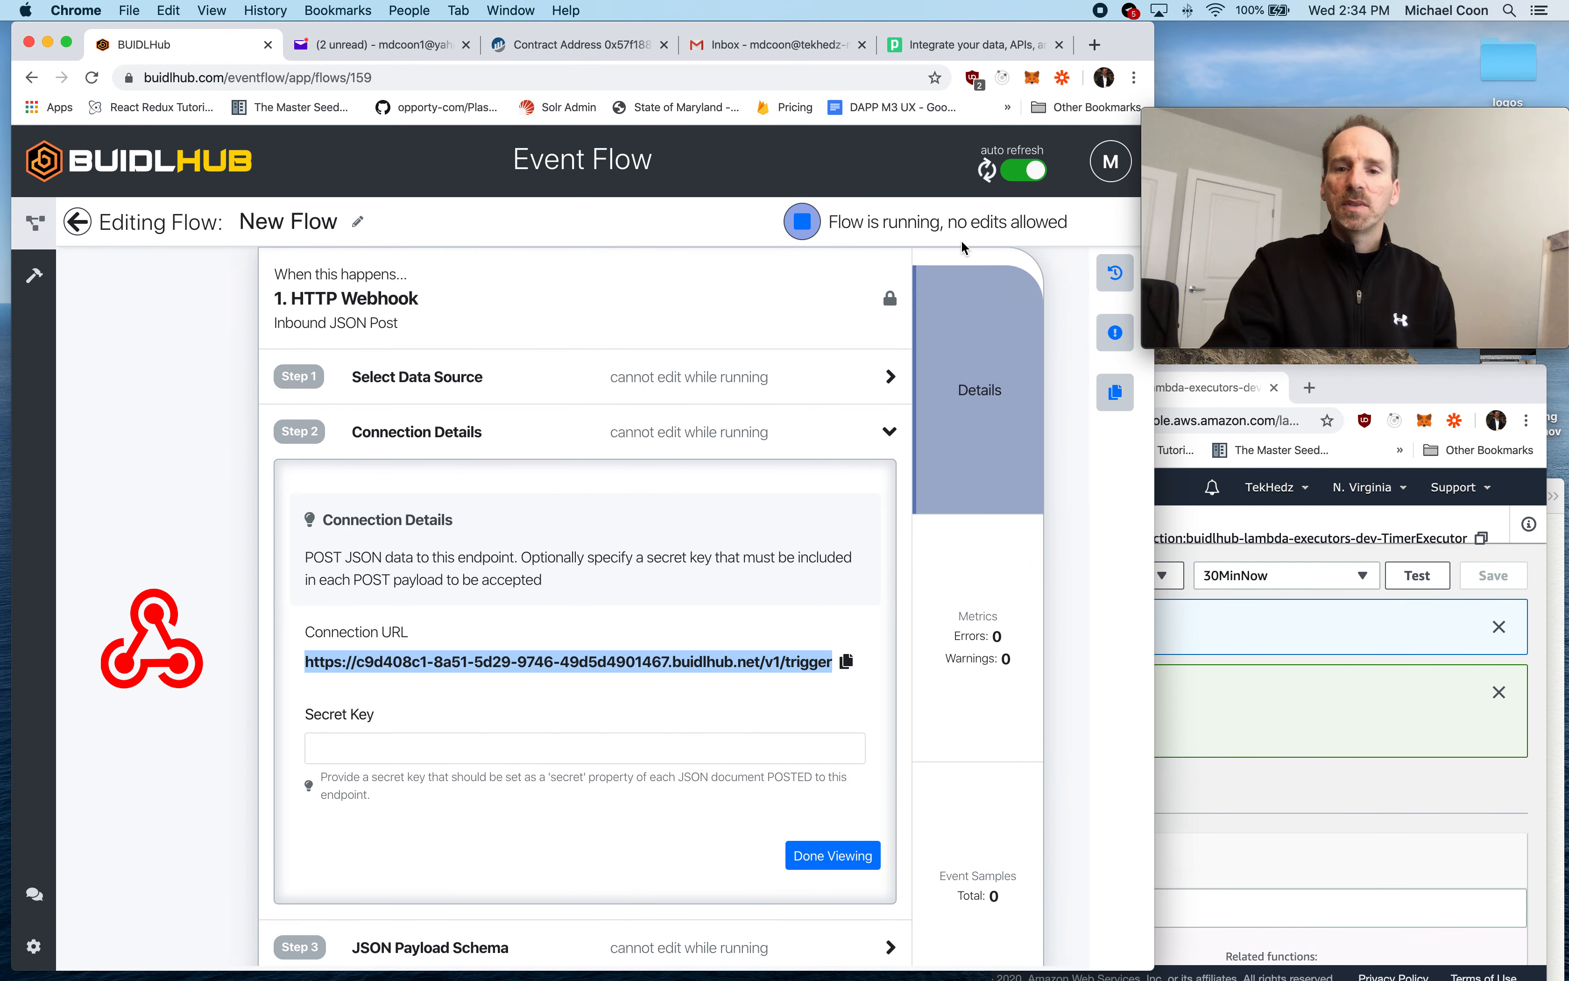
click(804, 226)
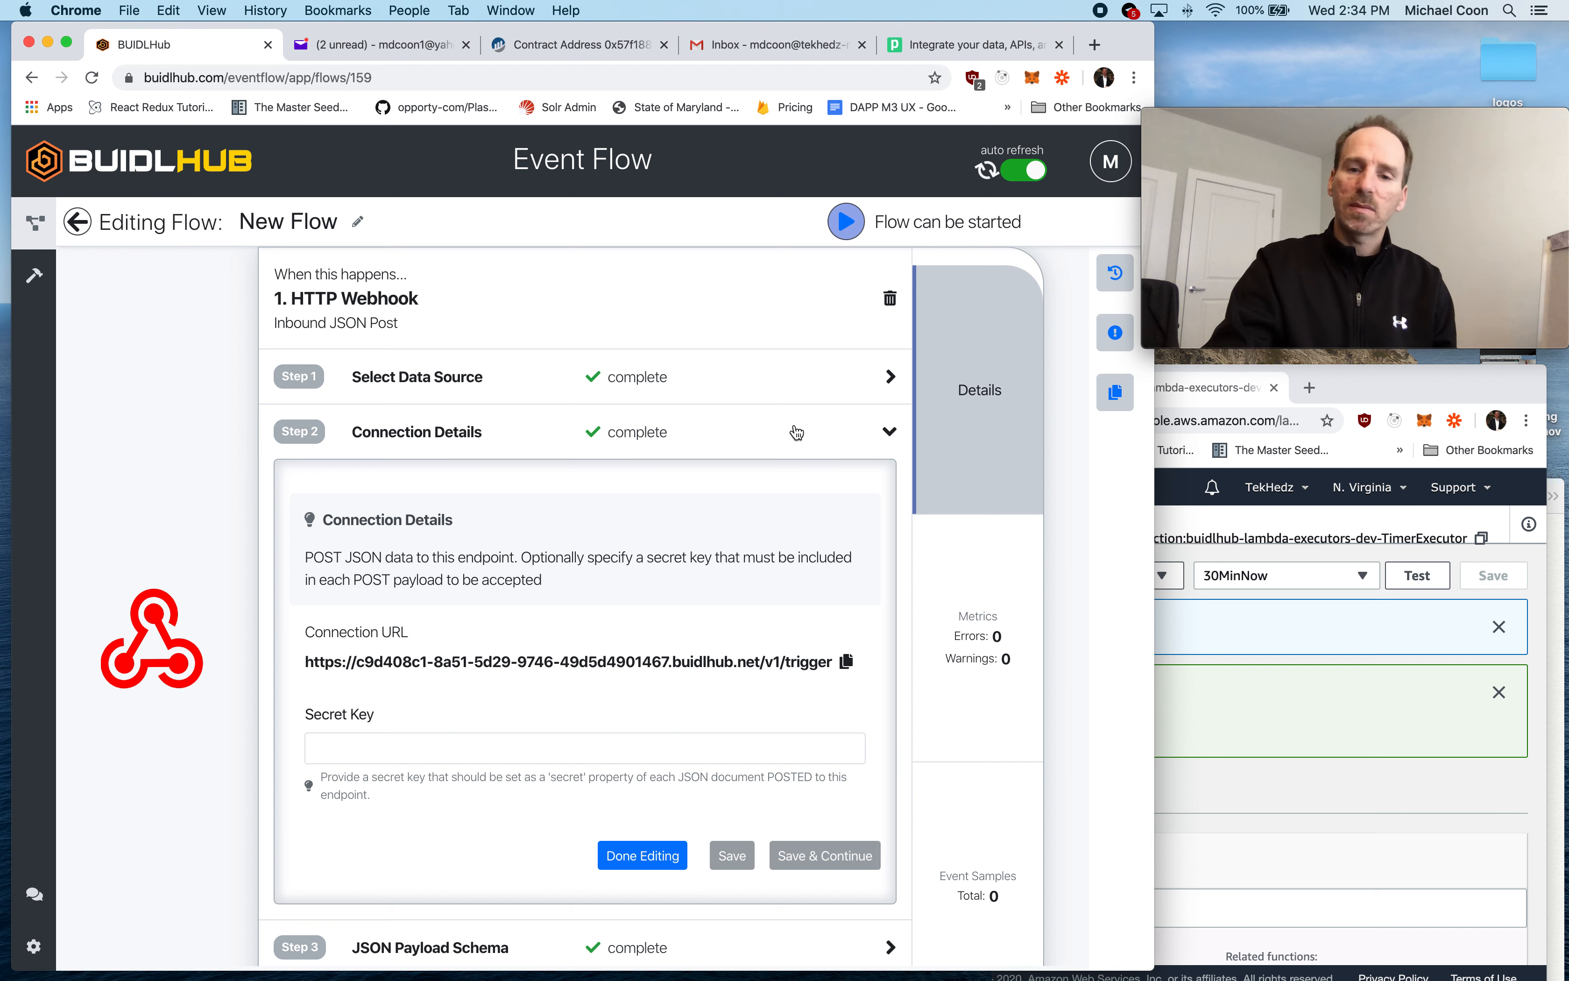
click(848, 221)
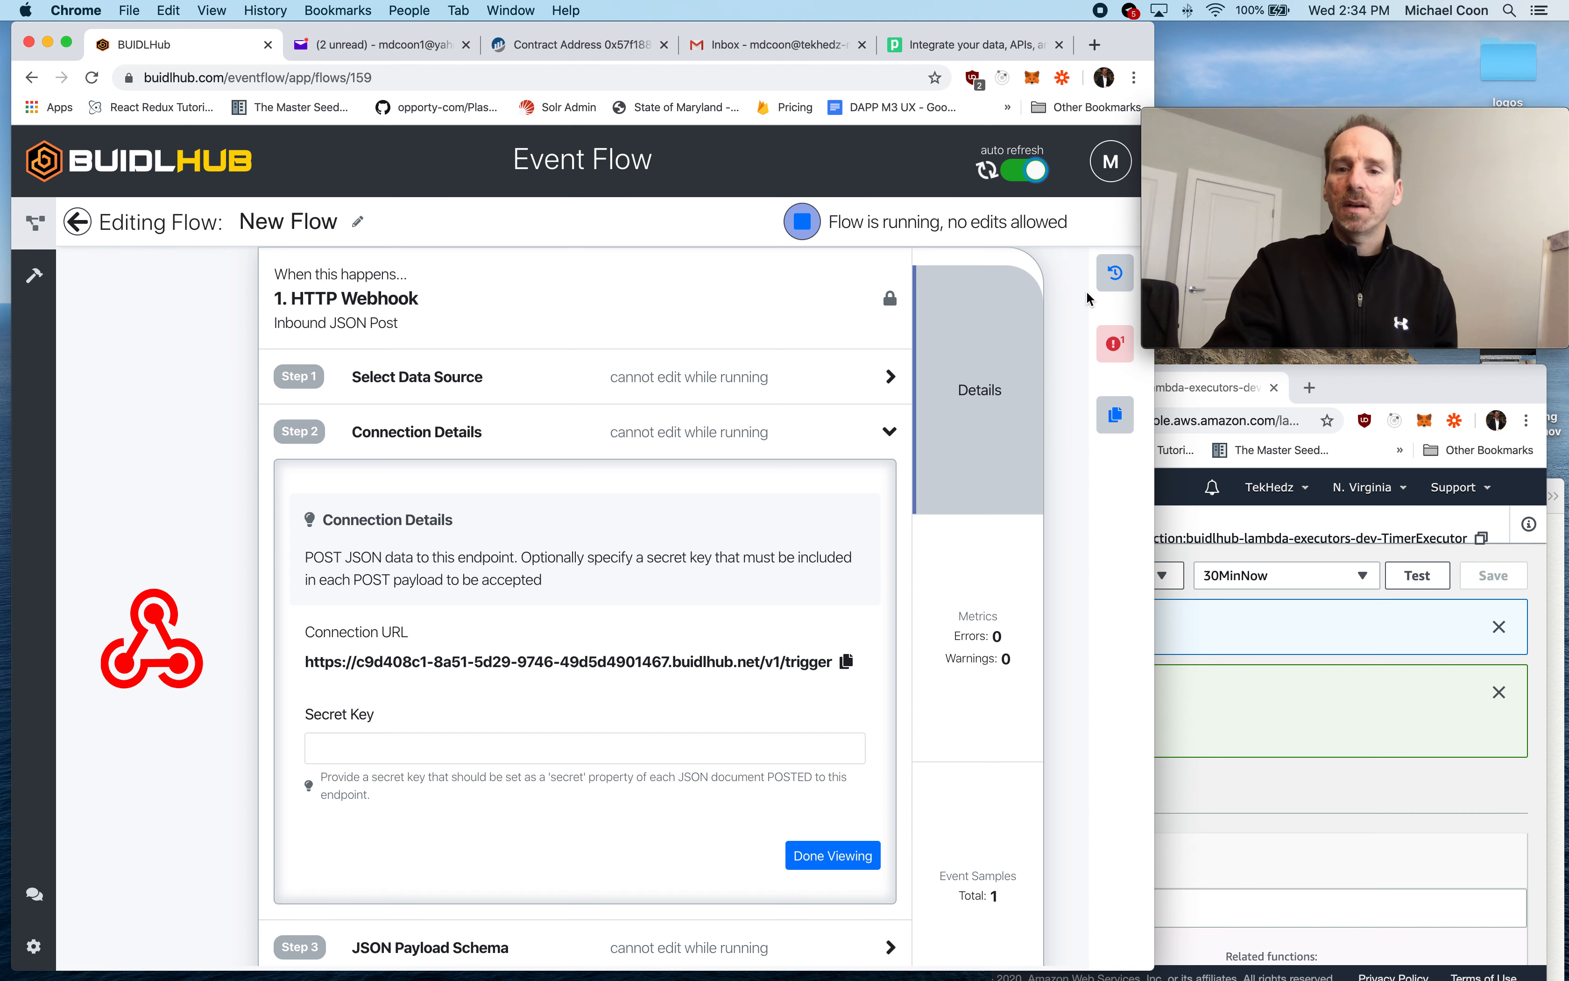
- Examine the error details recorded for the flow, including the reason and the value that was passed, and close them
click(1115, 344)
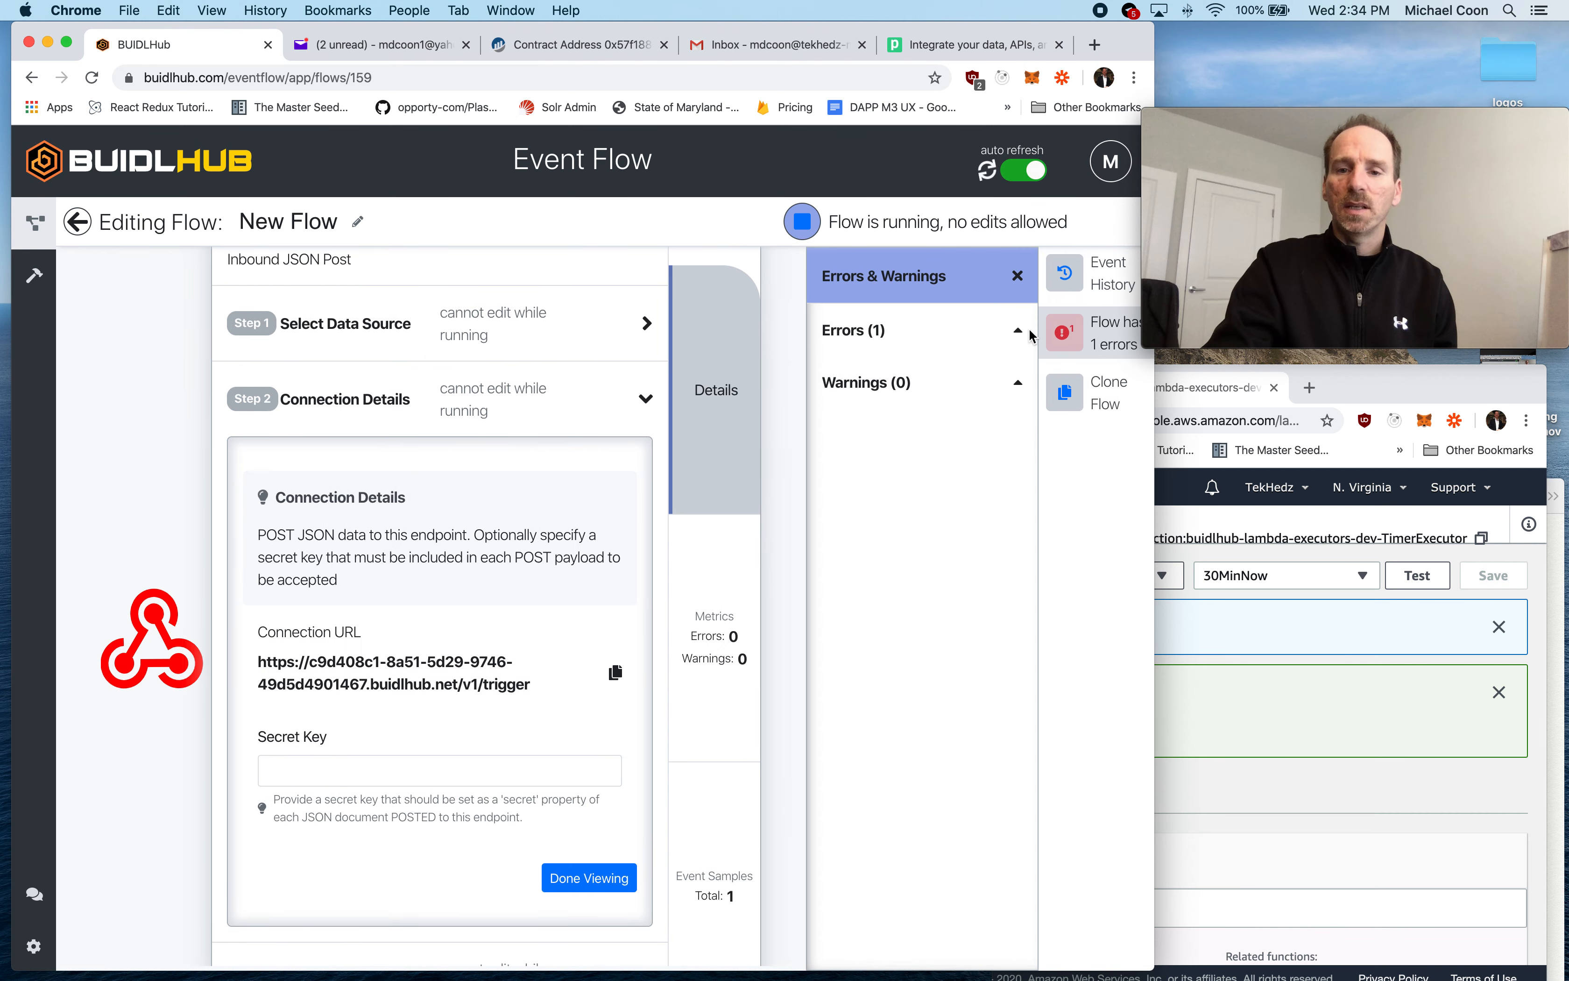
click(883, 341)
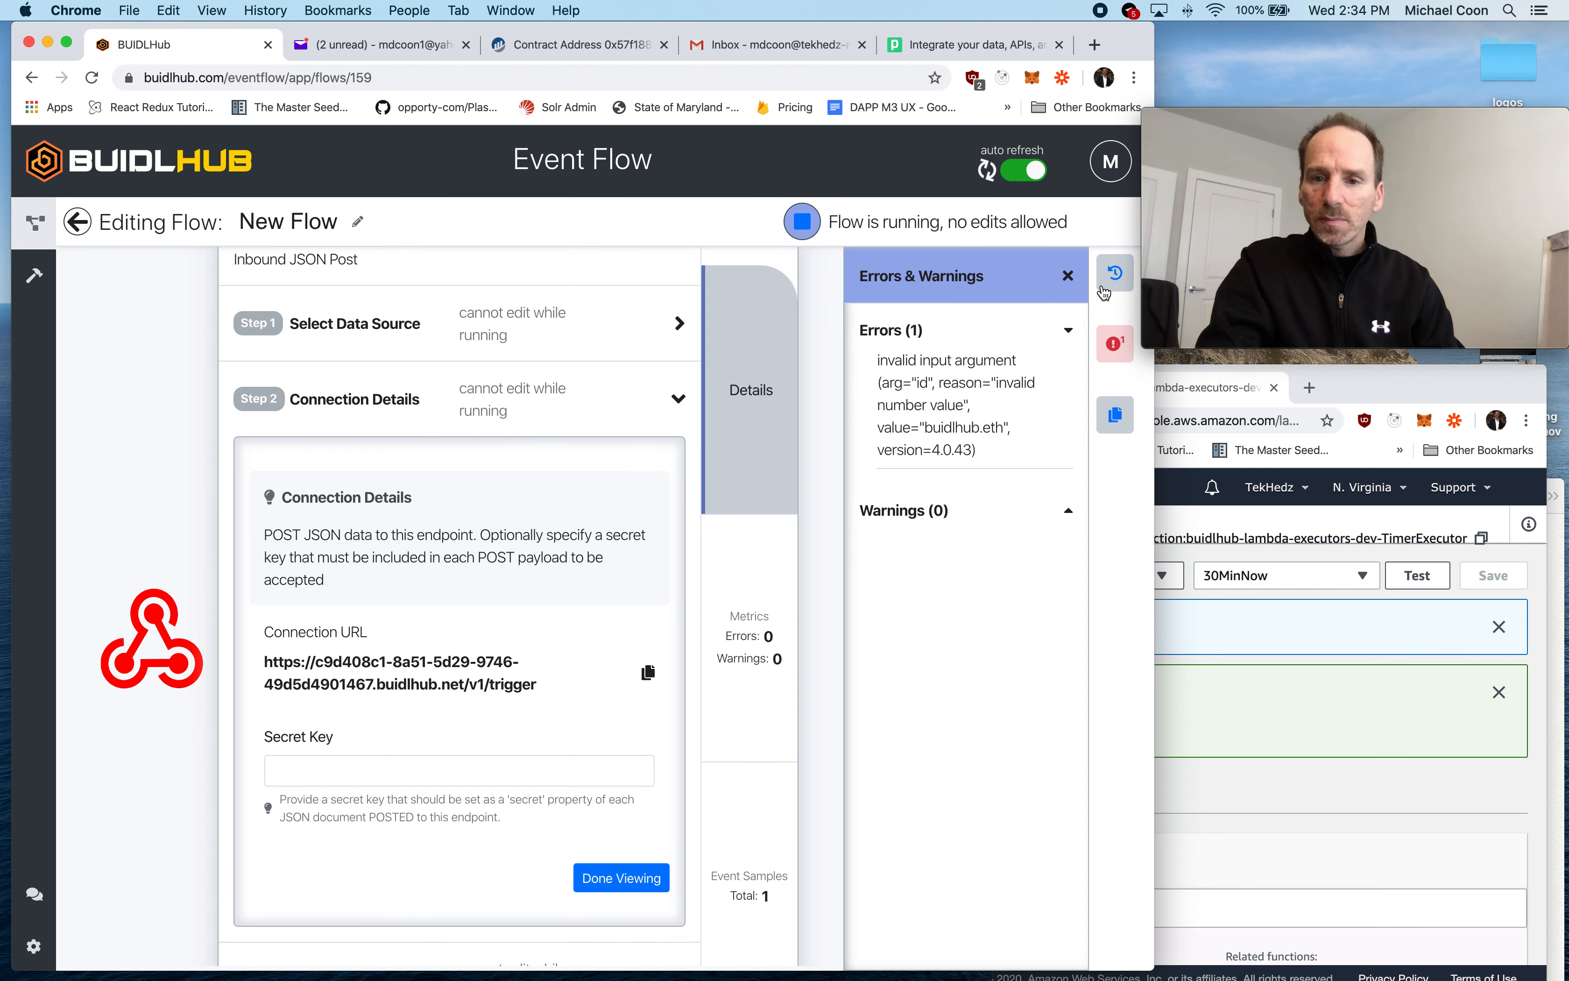
click(1067, 278)
click(1102, 347)
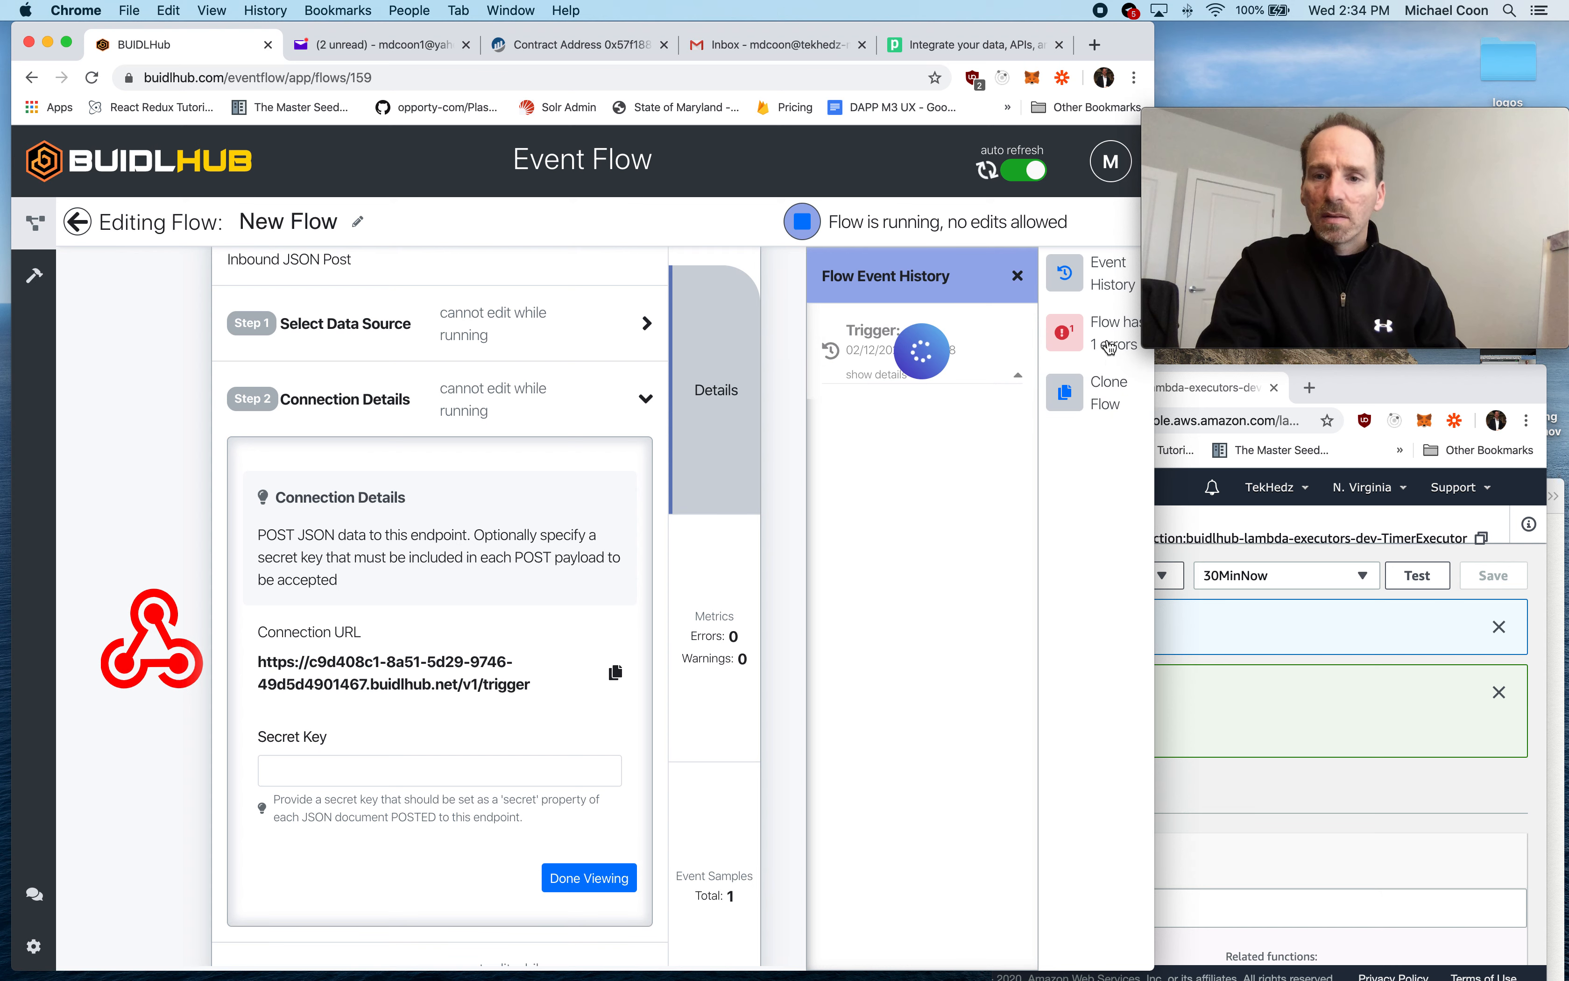
click(913, 341)
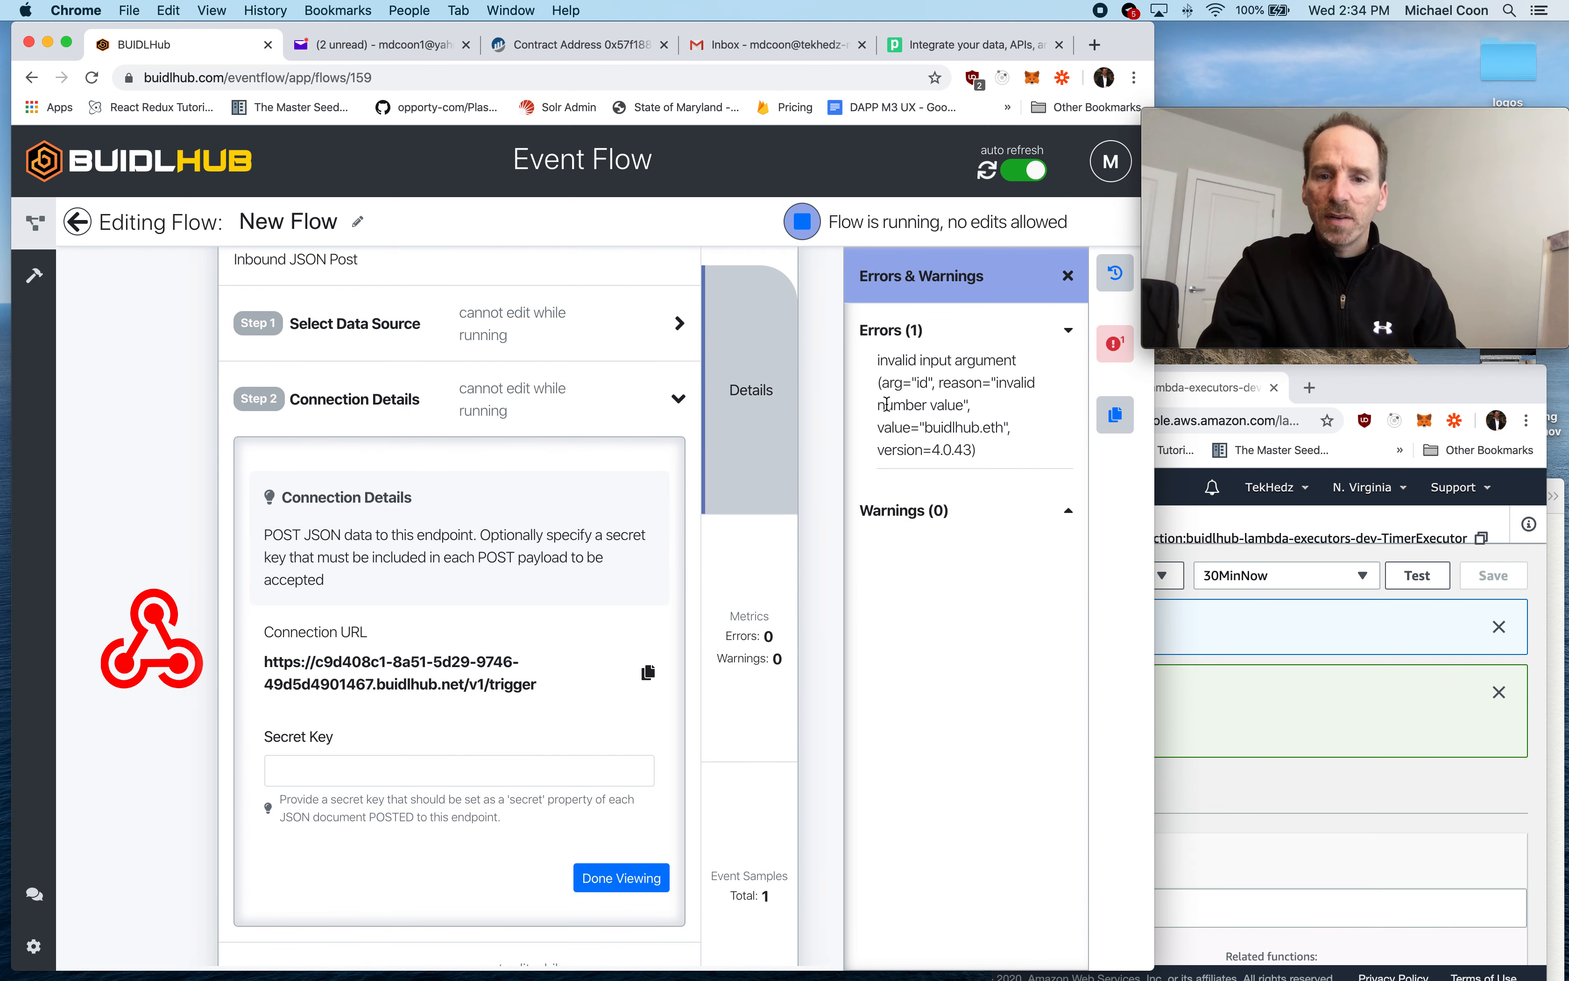
drag(886, 404, 996, 425)
click(929, 423)
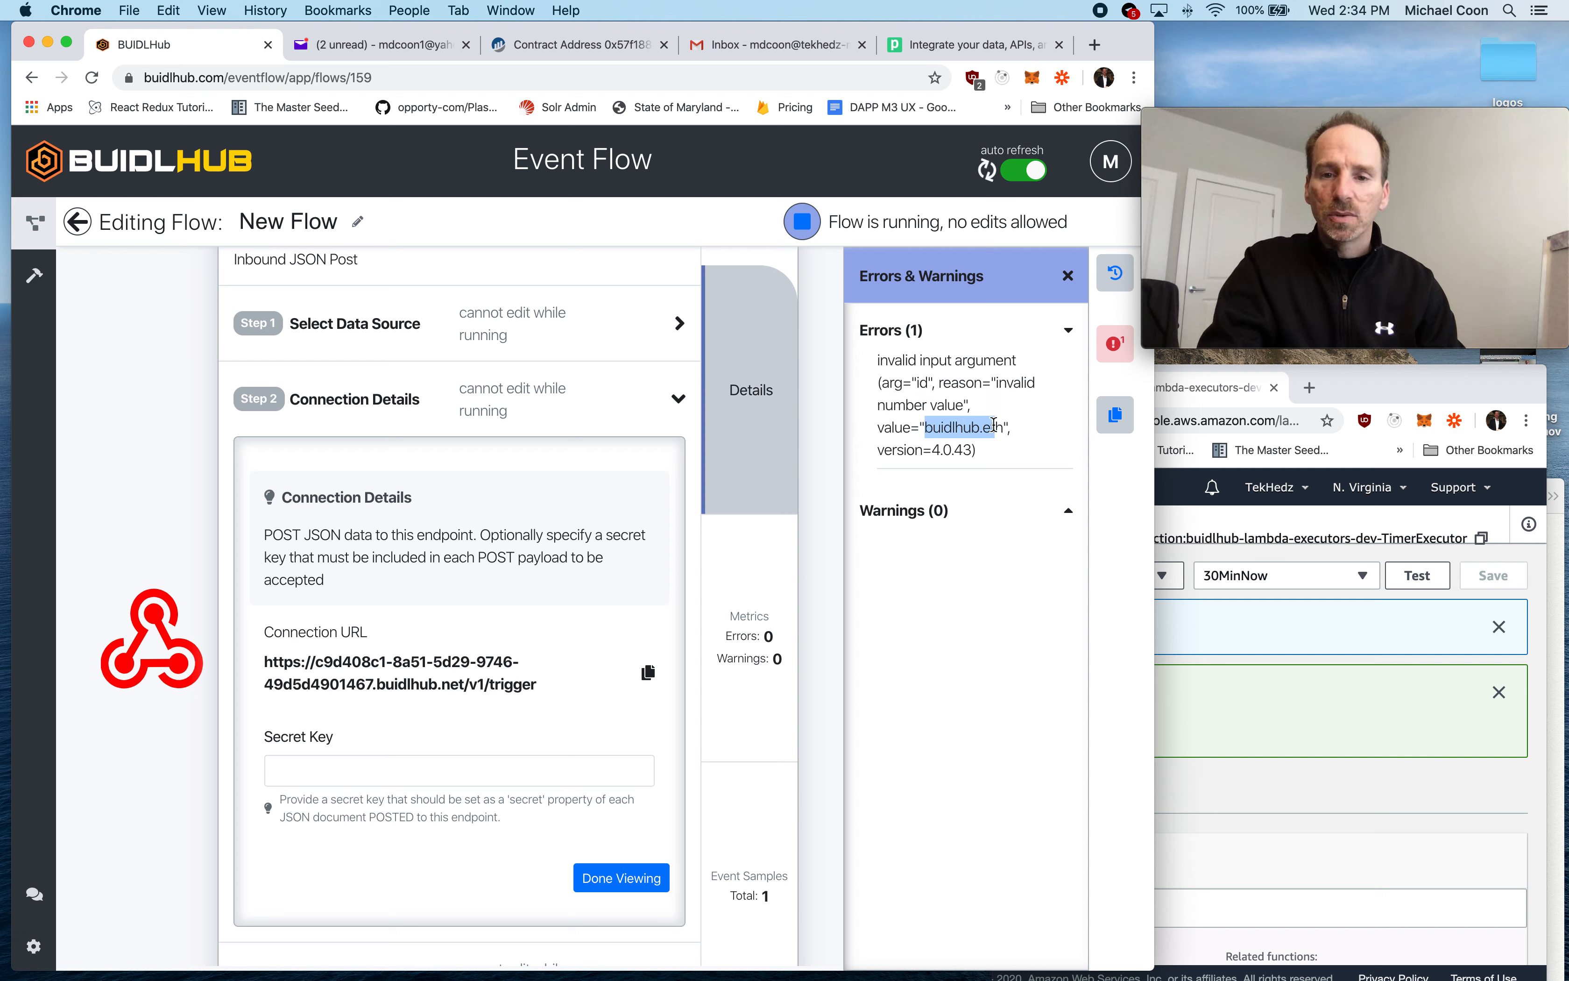
click(1068, 277)
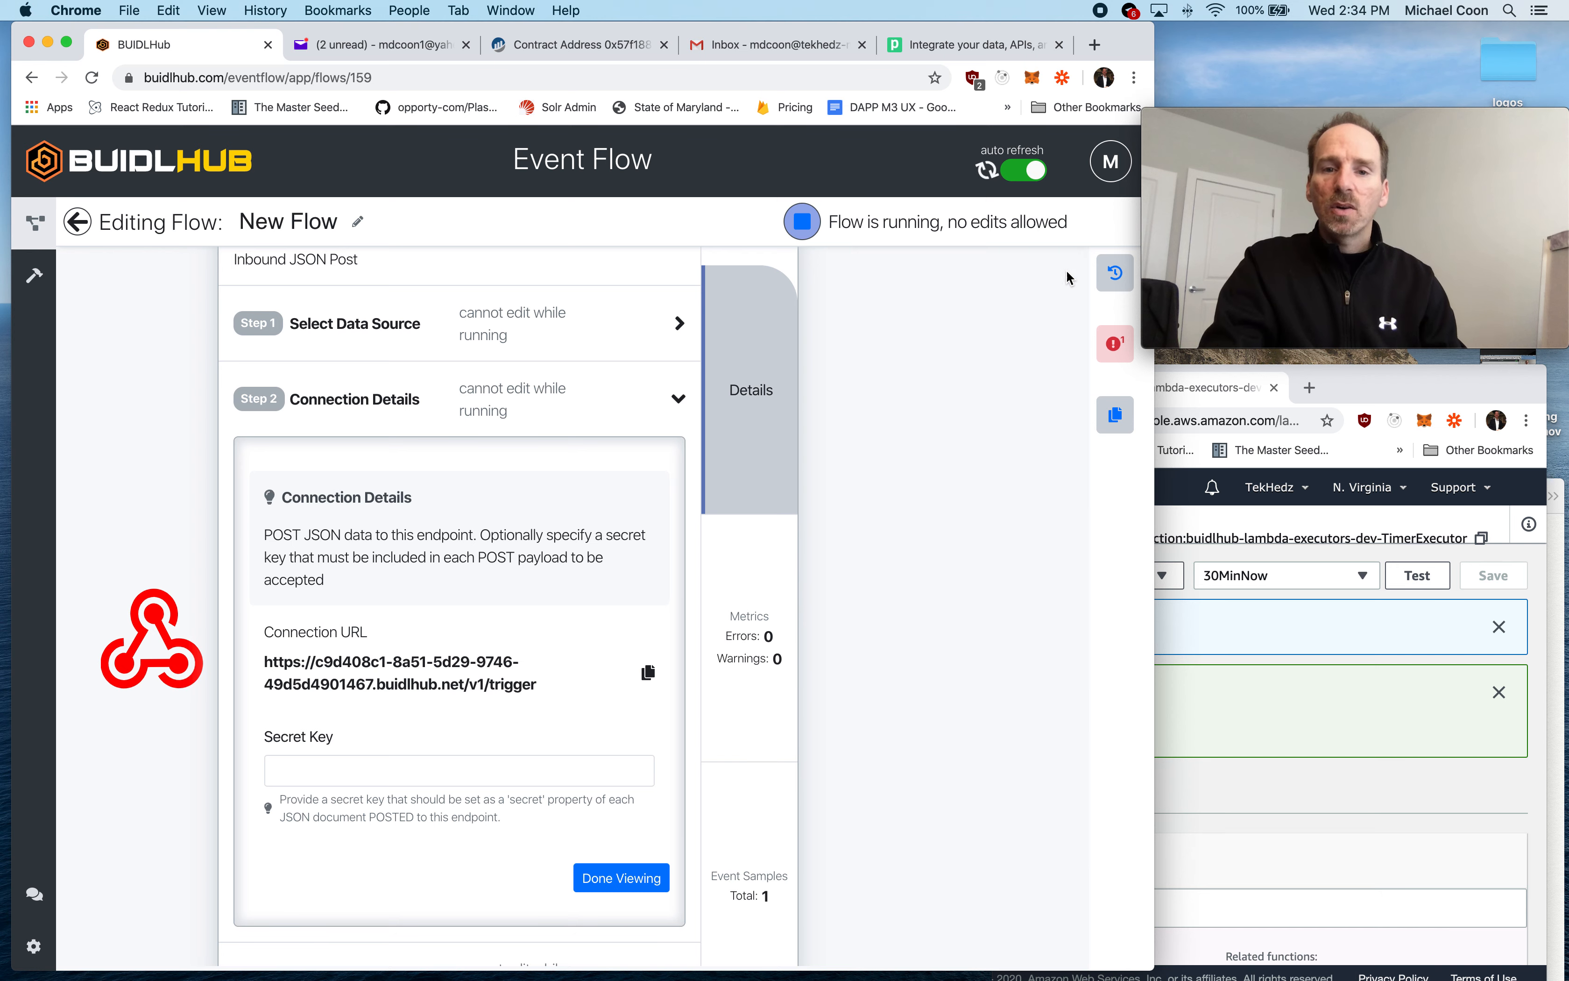
- Collapse the webhook's connection details and stop the flow
click(625, 432)
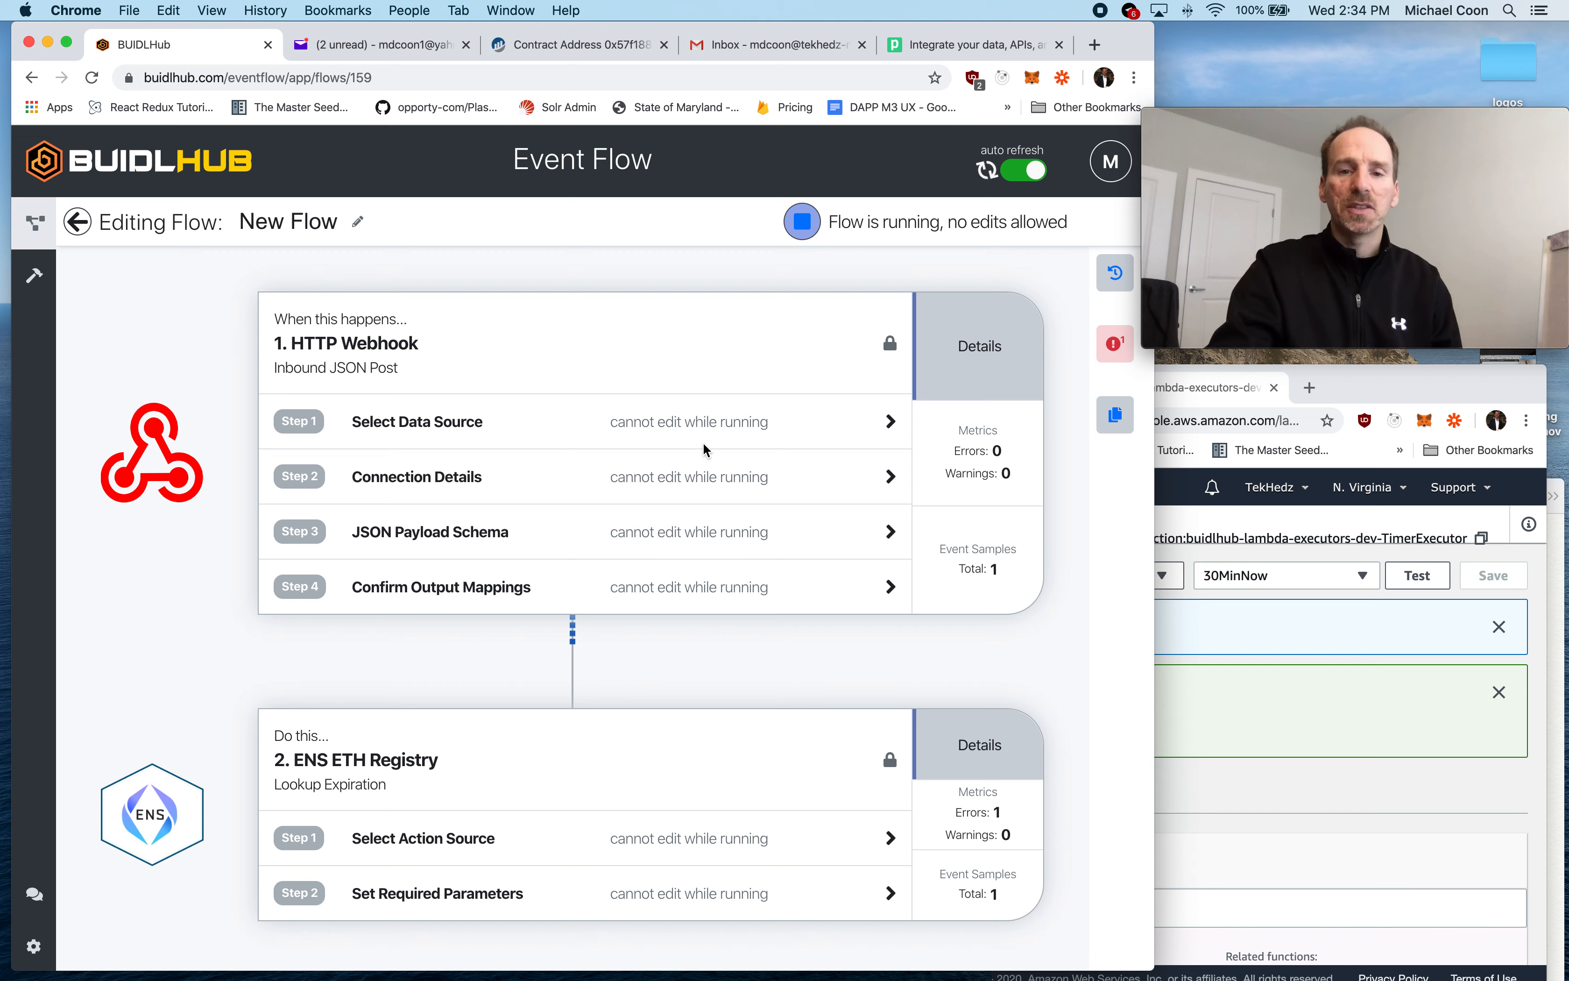
click(808, 217)
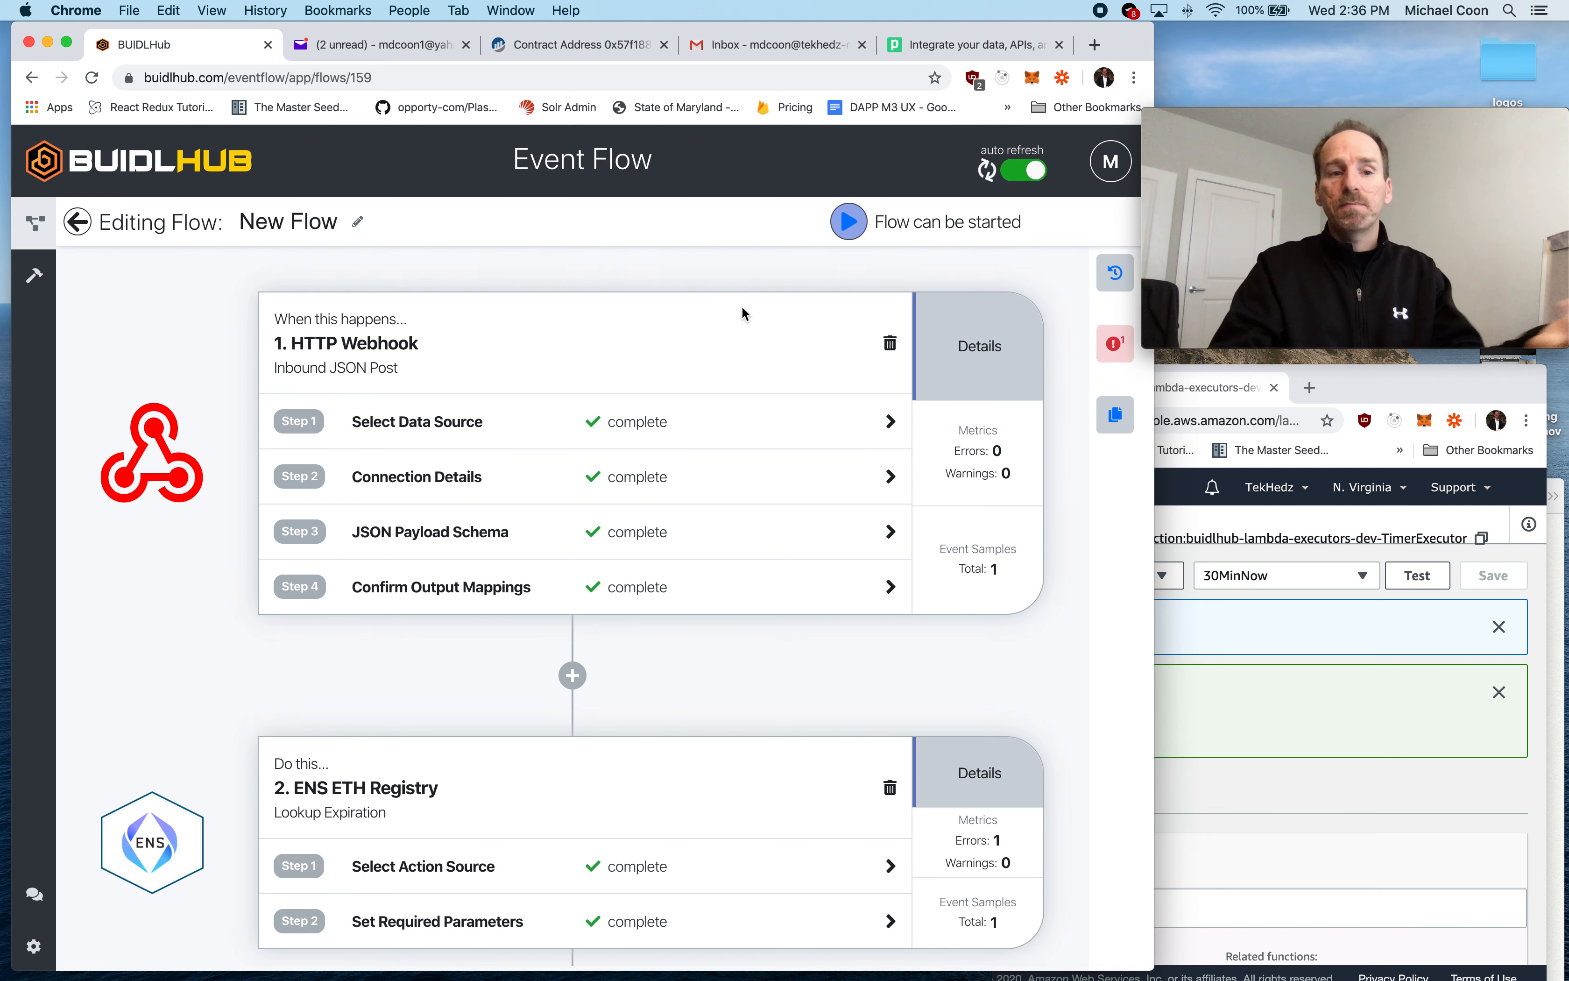
- Reopen New Flow from the list of event flows and remove its ENS ETH Registry lookup step
click(78, 223)
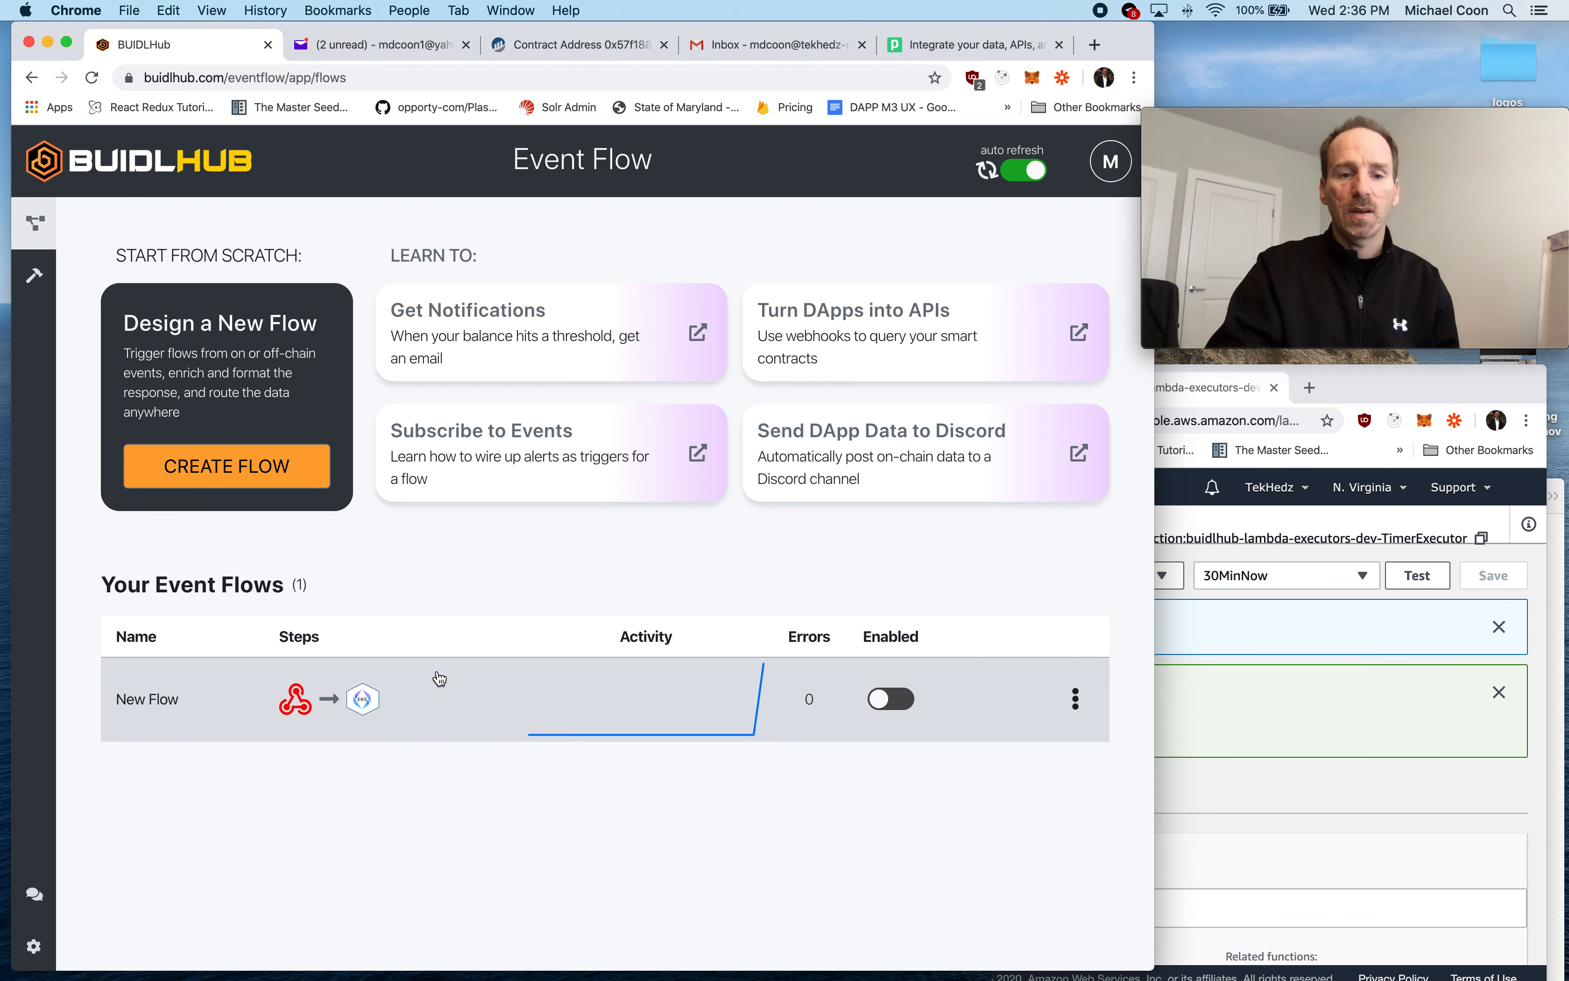
click(425, 702)
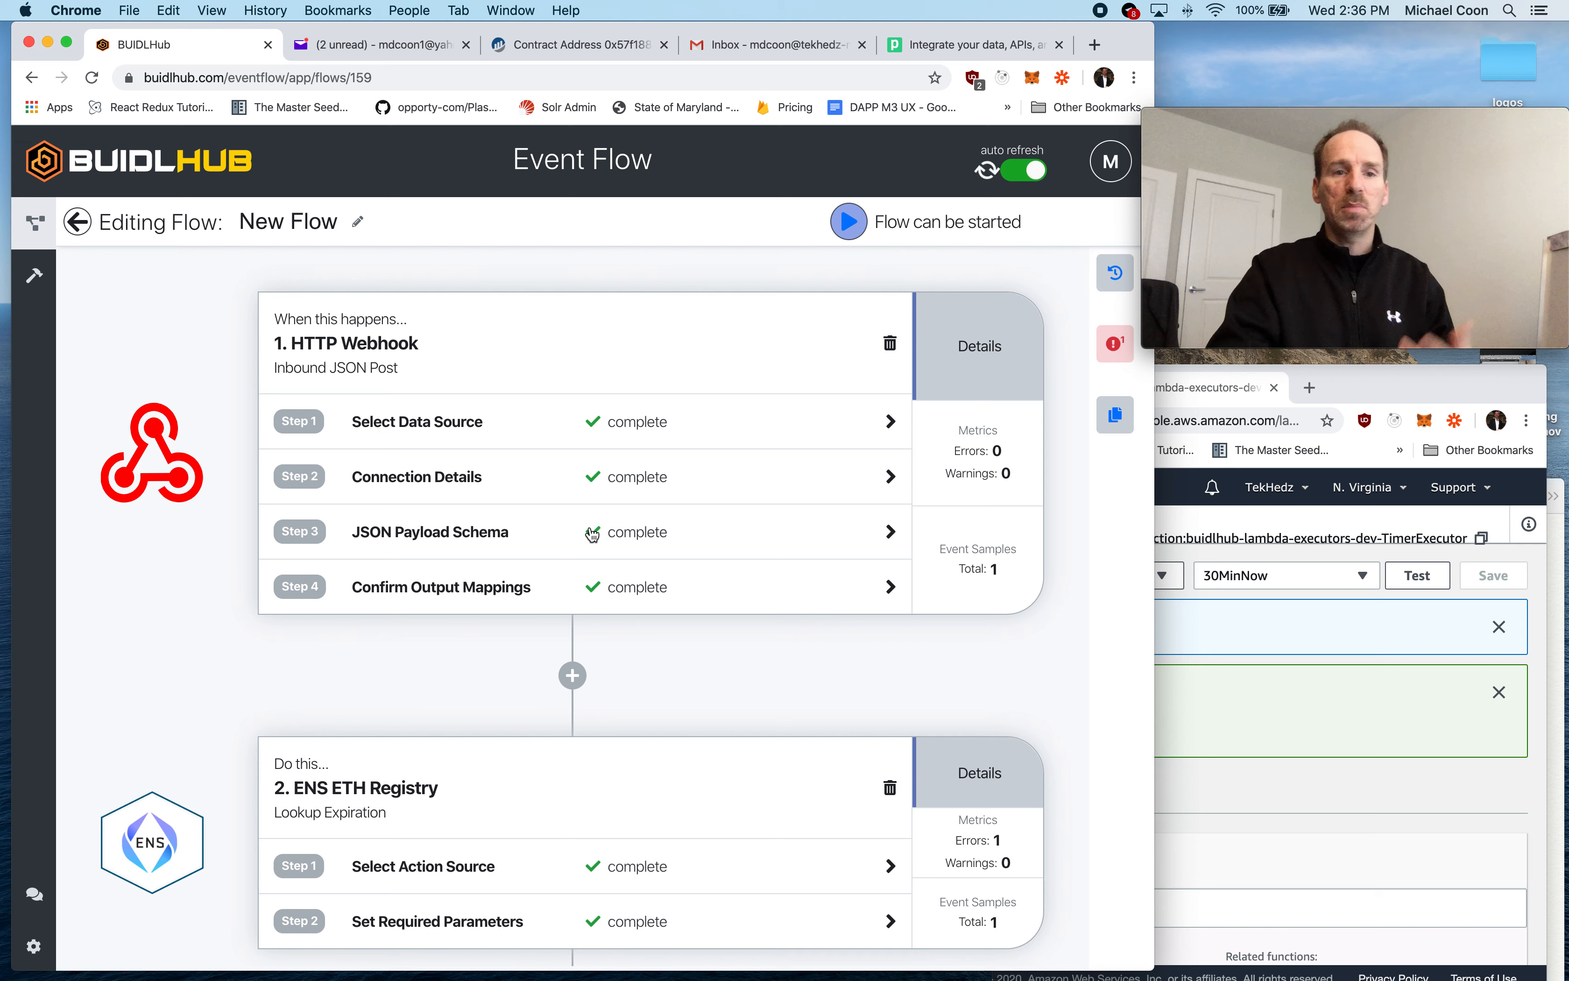
scroll(653, 570, down, 3)
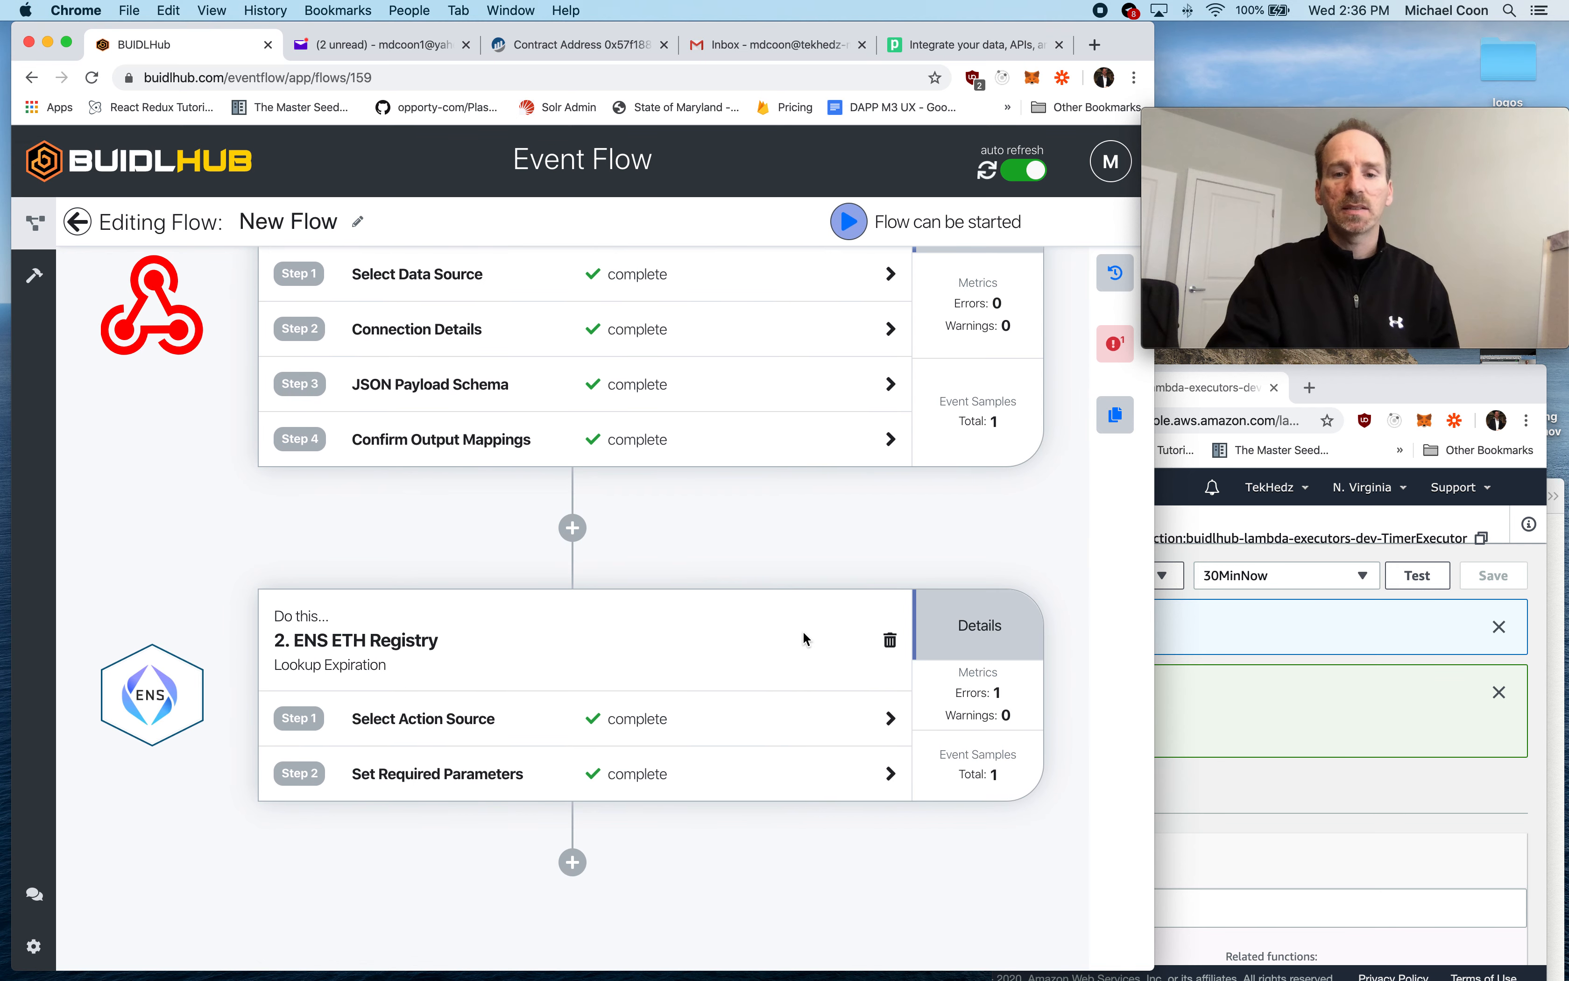
click(890, 642)
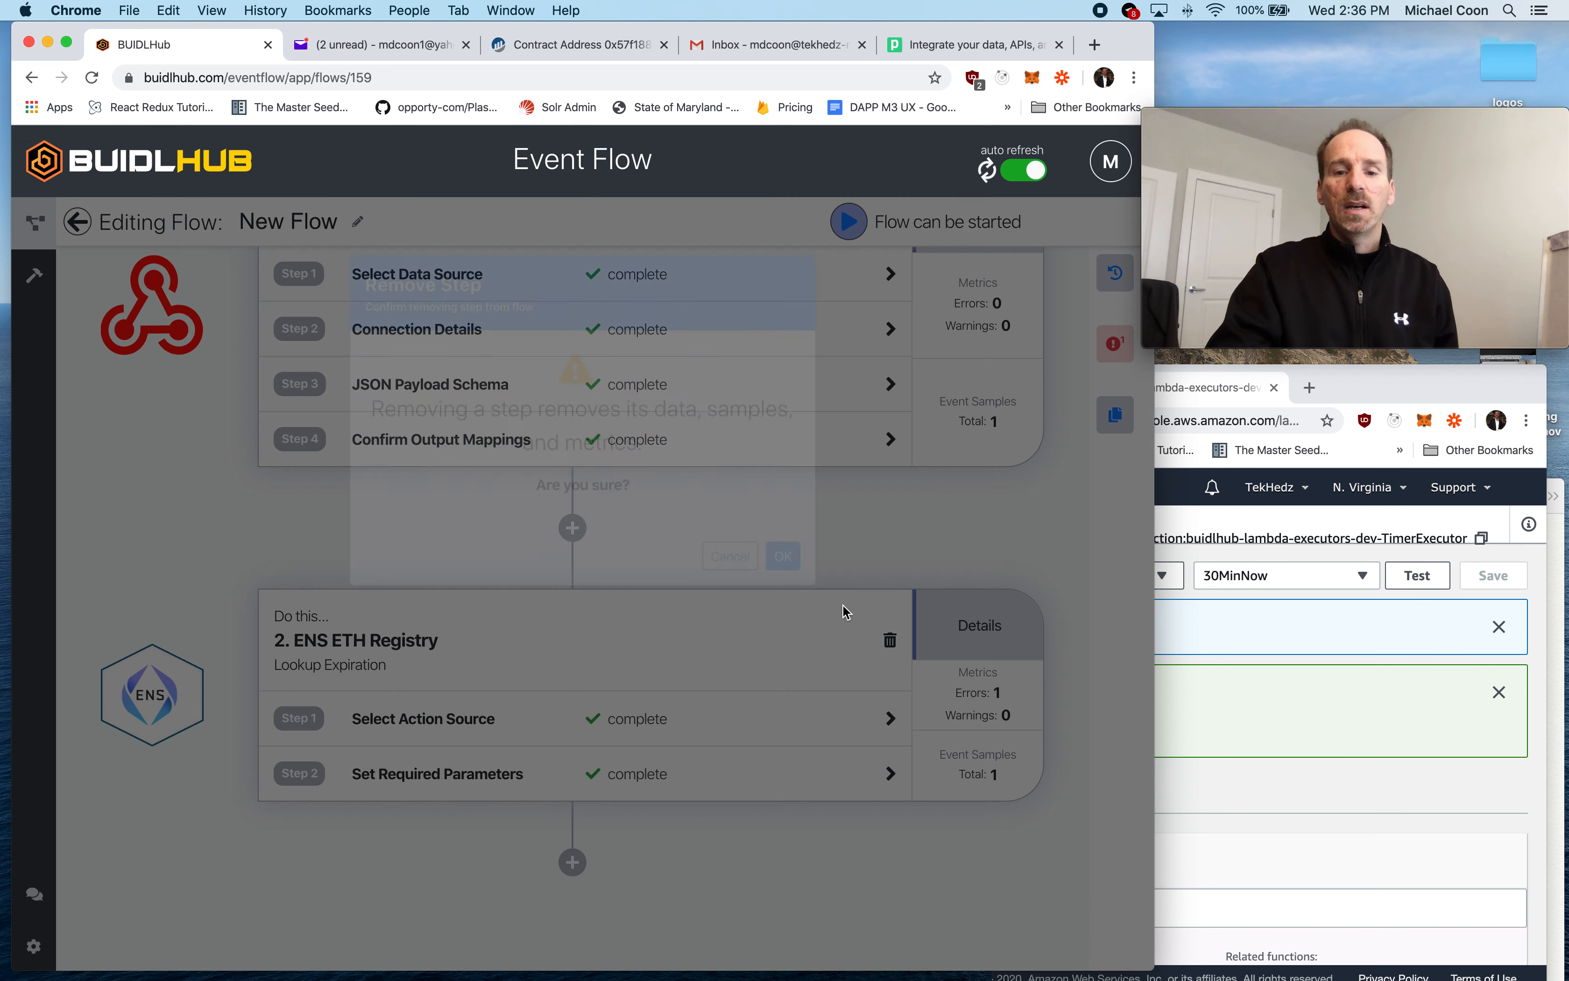
click(783, 598)
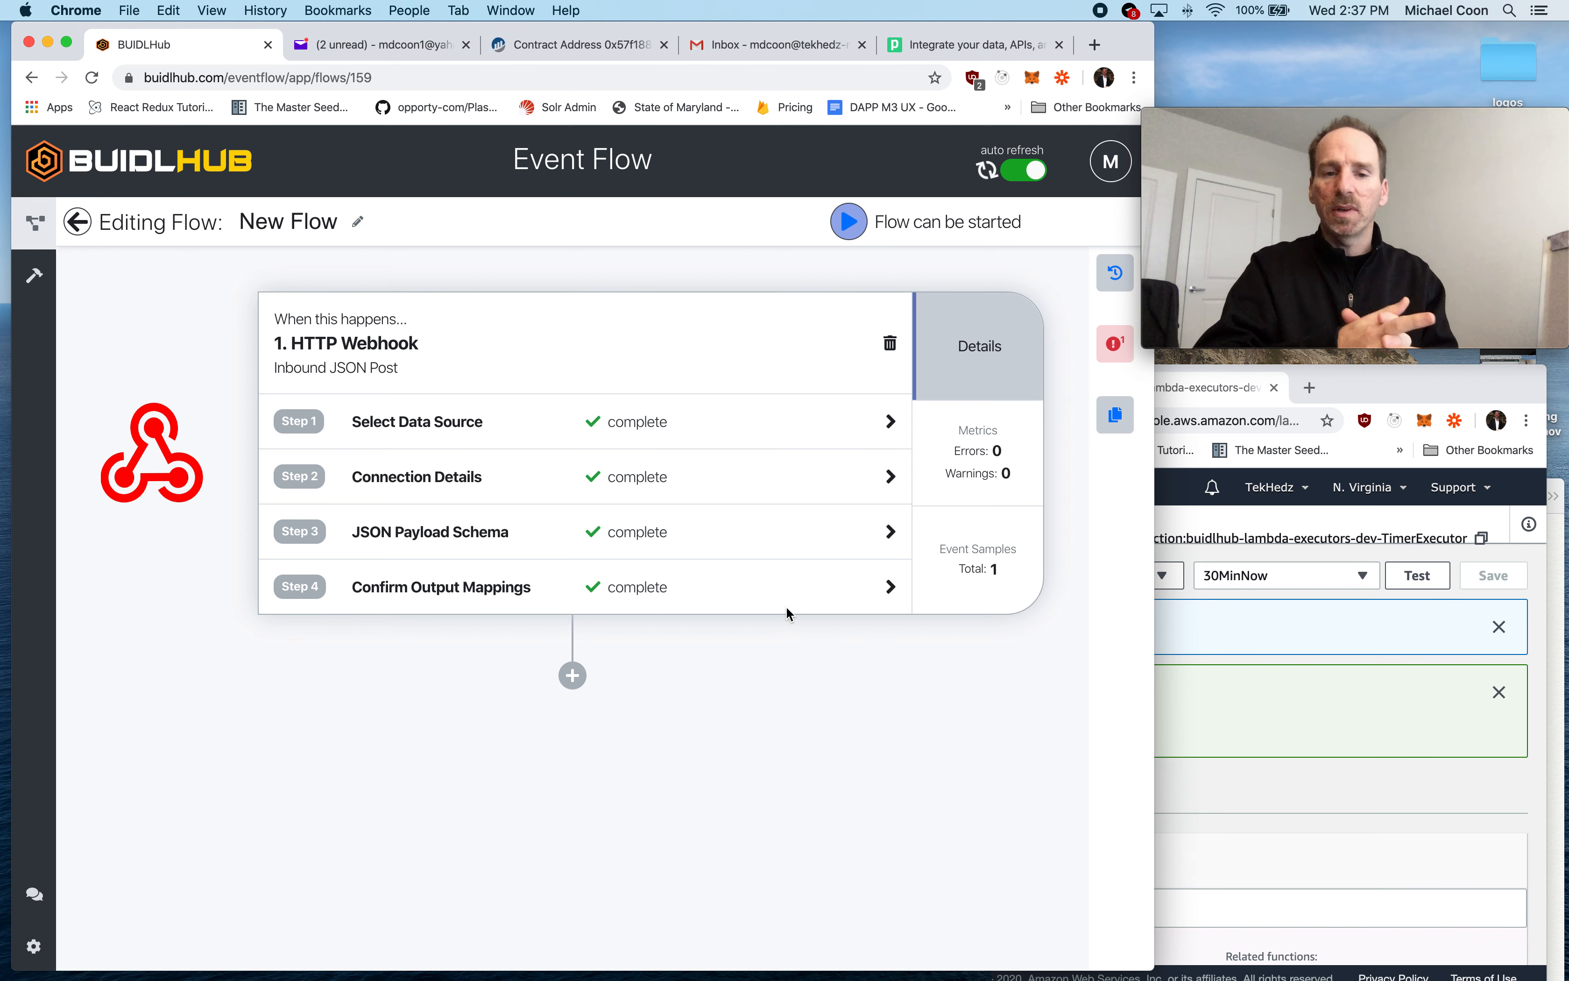
- Add a second flow step that performs the Get Name Expiration action of Ethereum Naming Service, and save the action source
click(572, 675)
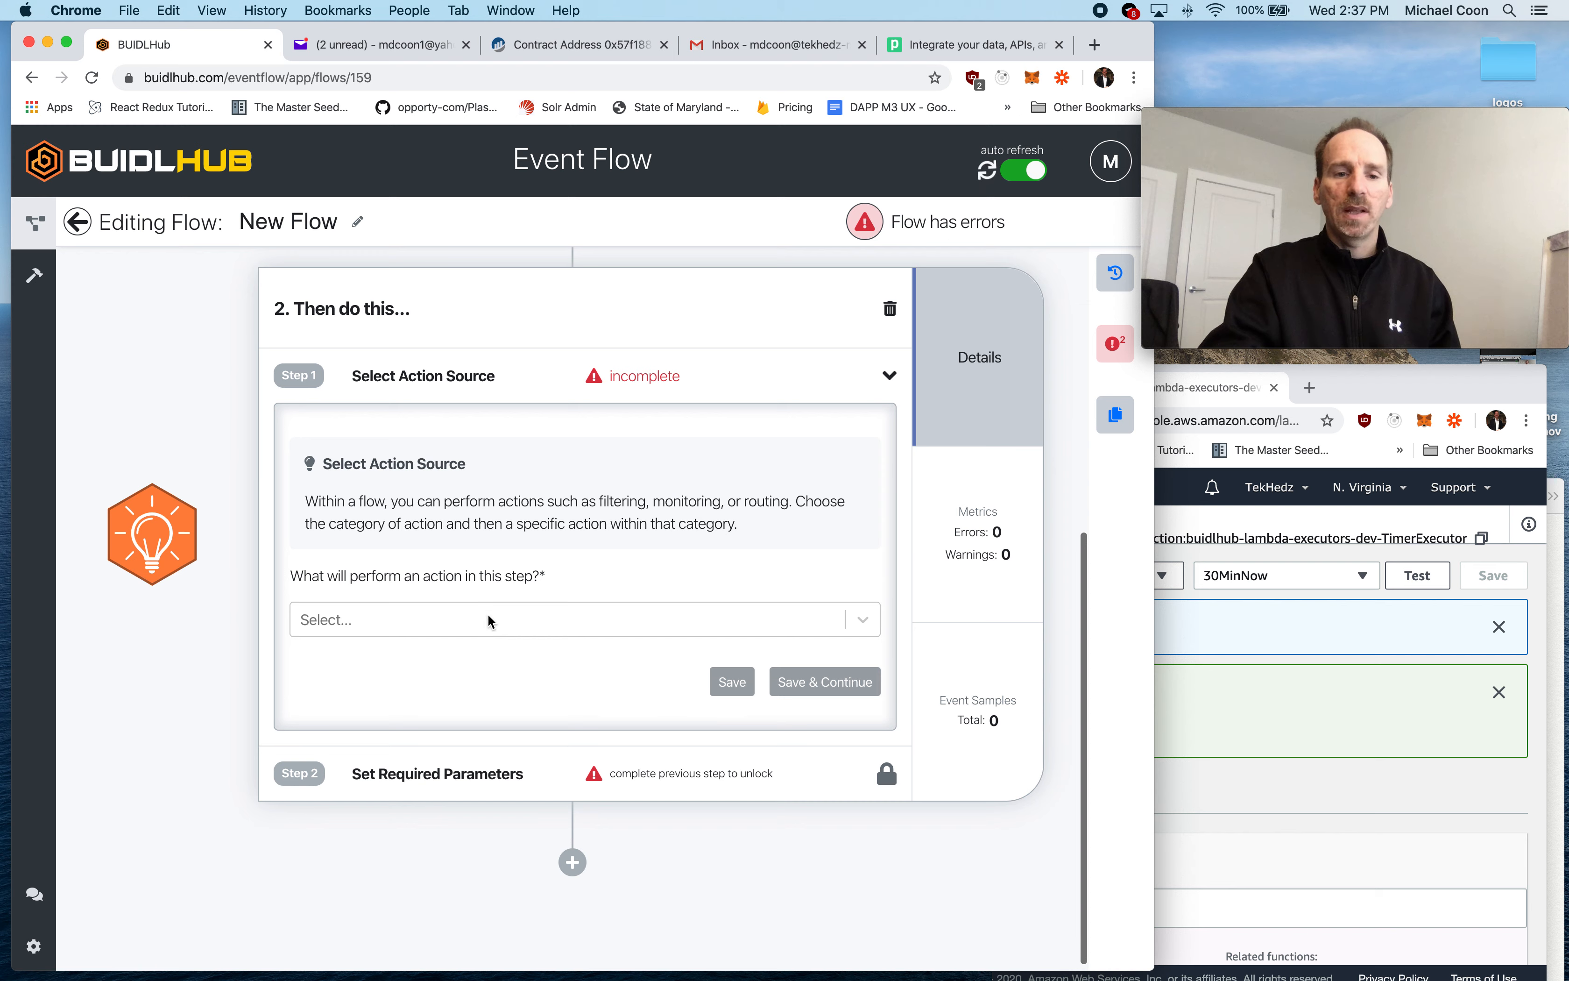
click(448, 622)
scroll(521, 776, down, 6)
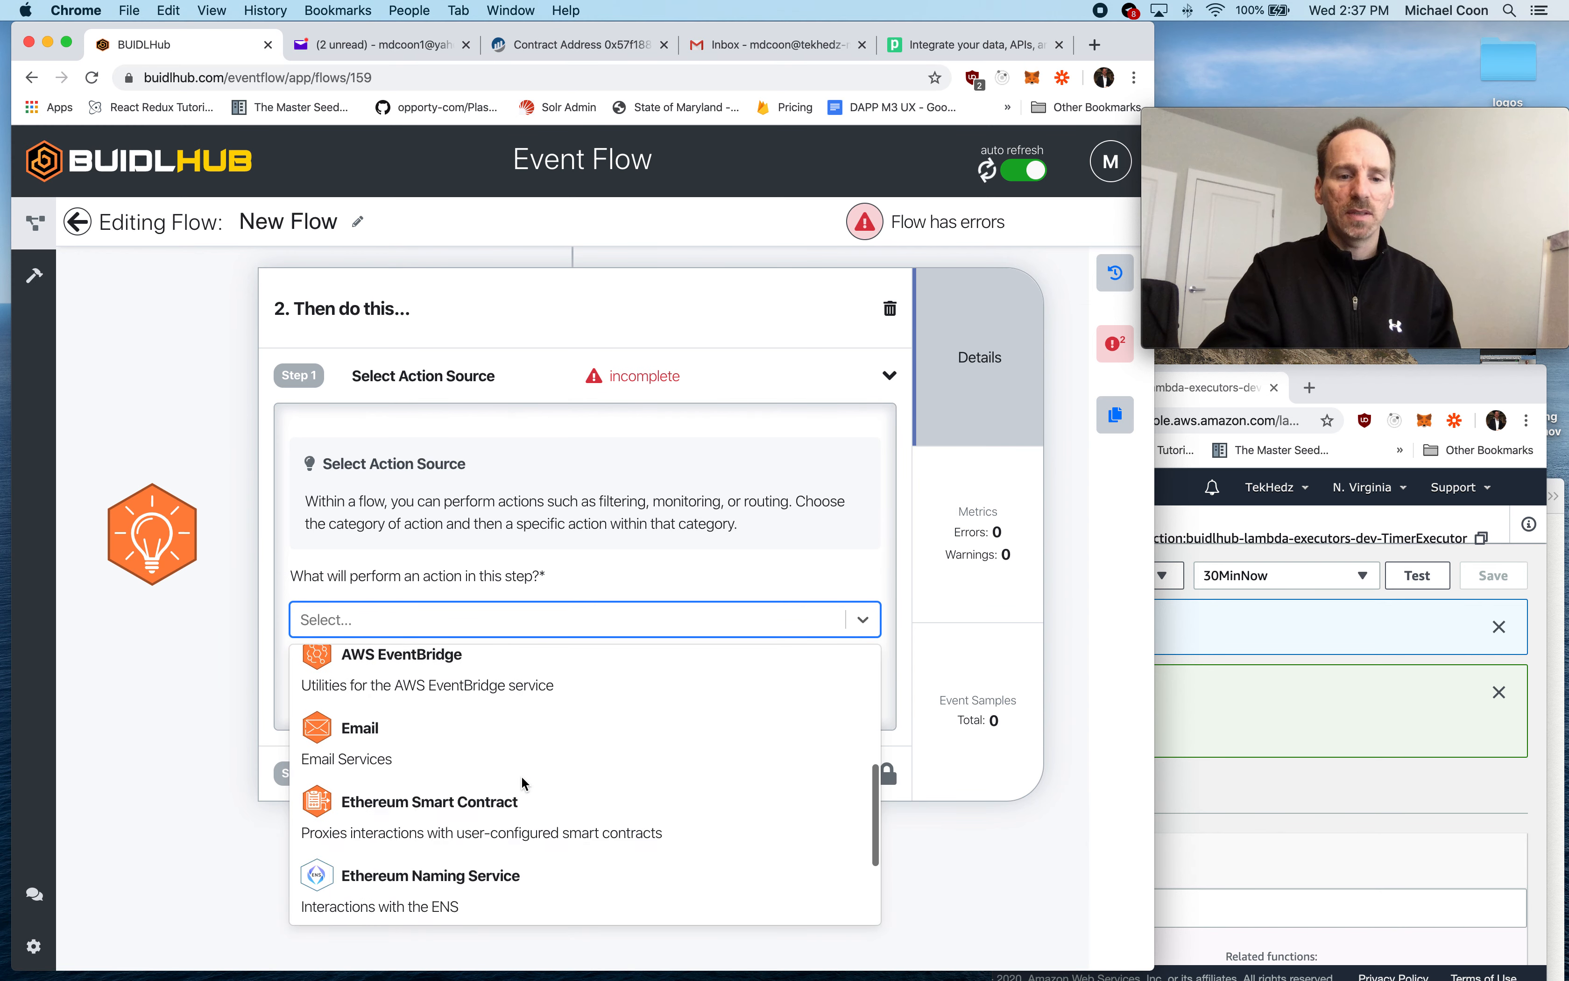
click(446, 733)
click(473, 695)
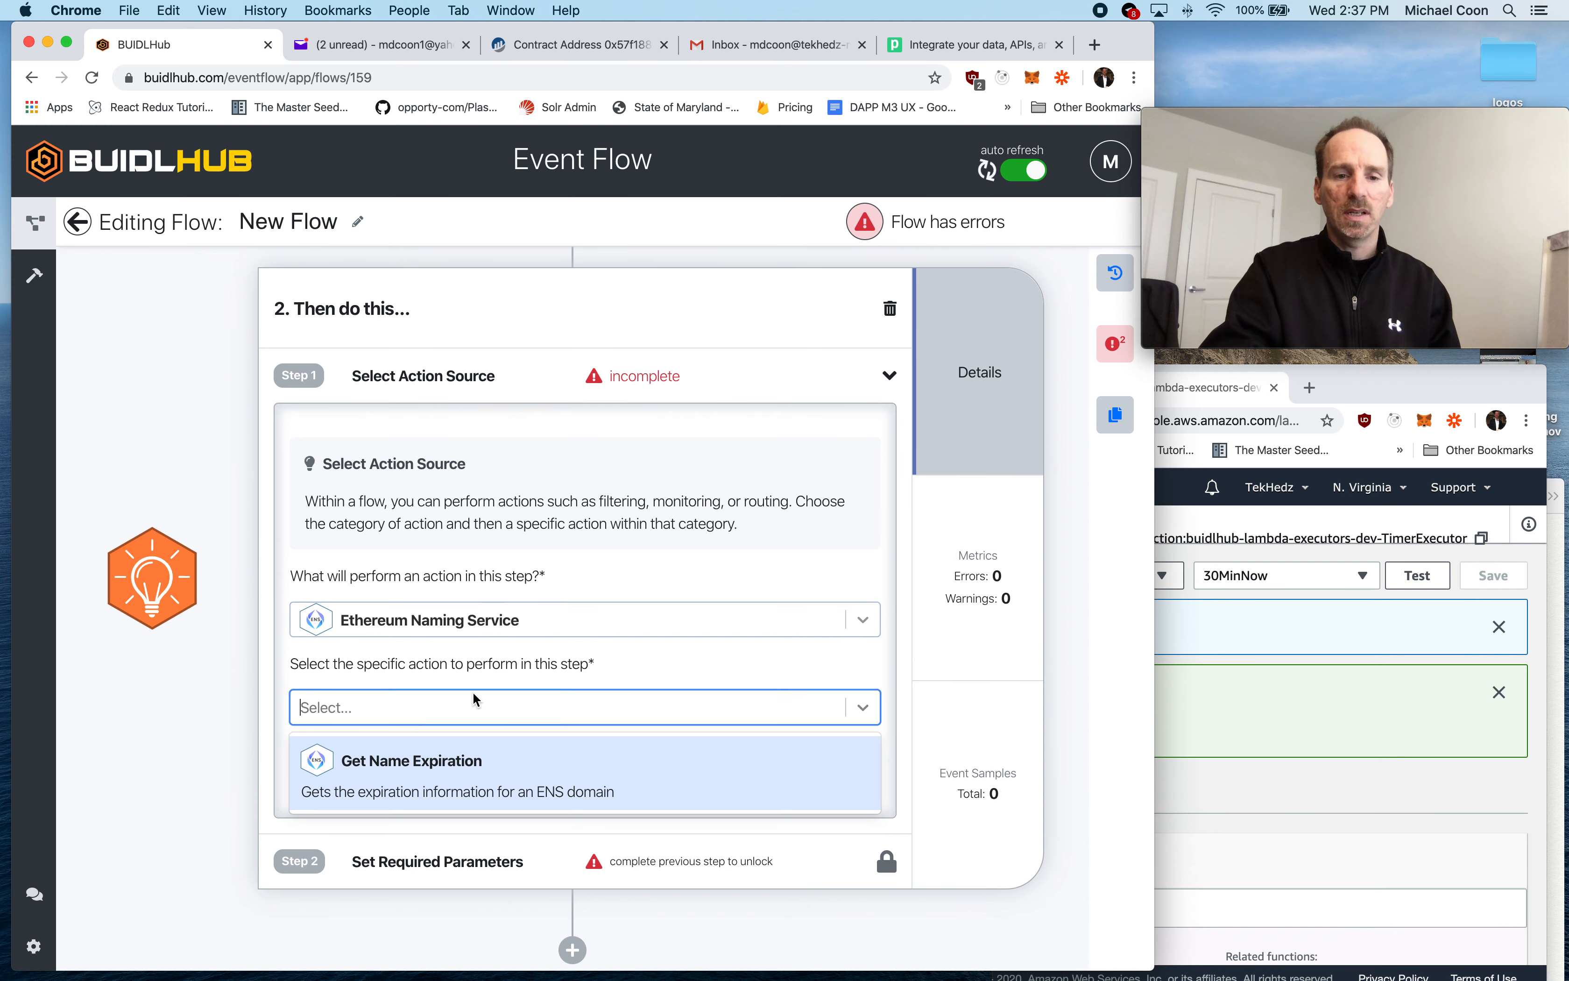
click(410, 769)
click(808, 770)
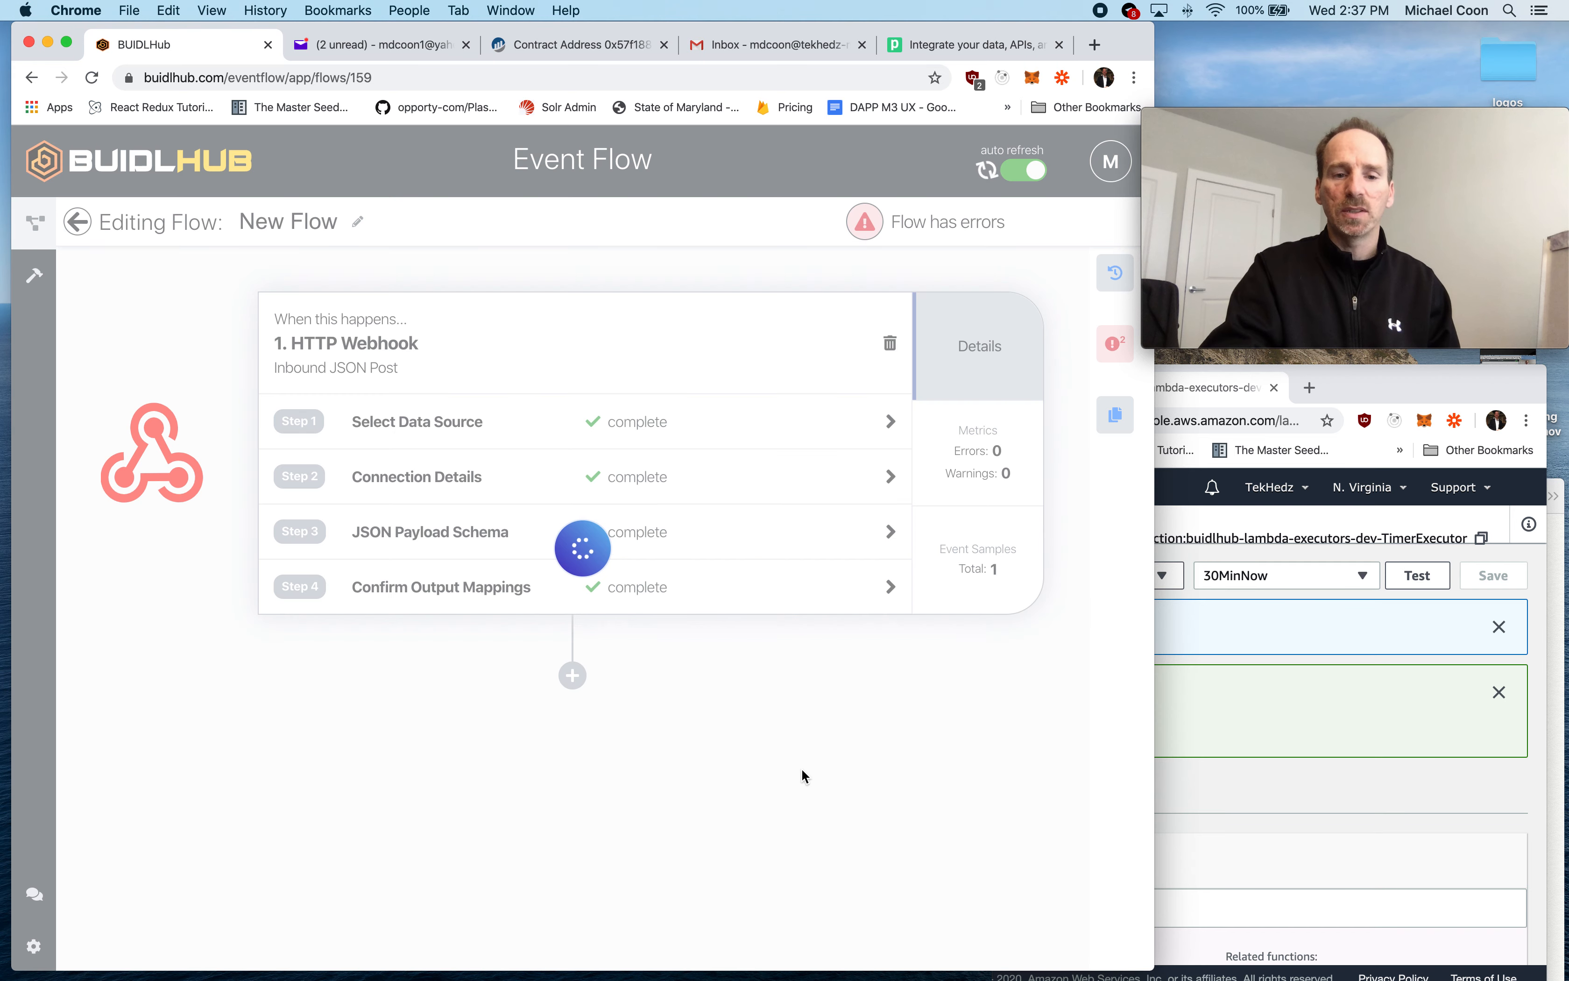
- Set the ENS Name parameter to ${ctx.event.ensName}, save the step, and start the flow
click(394, 651)
text(${ct)
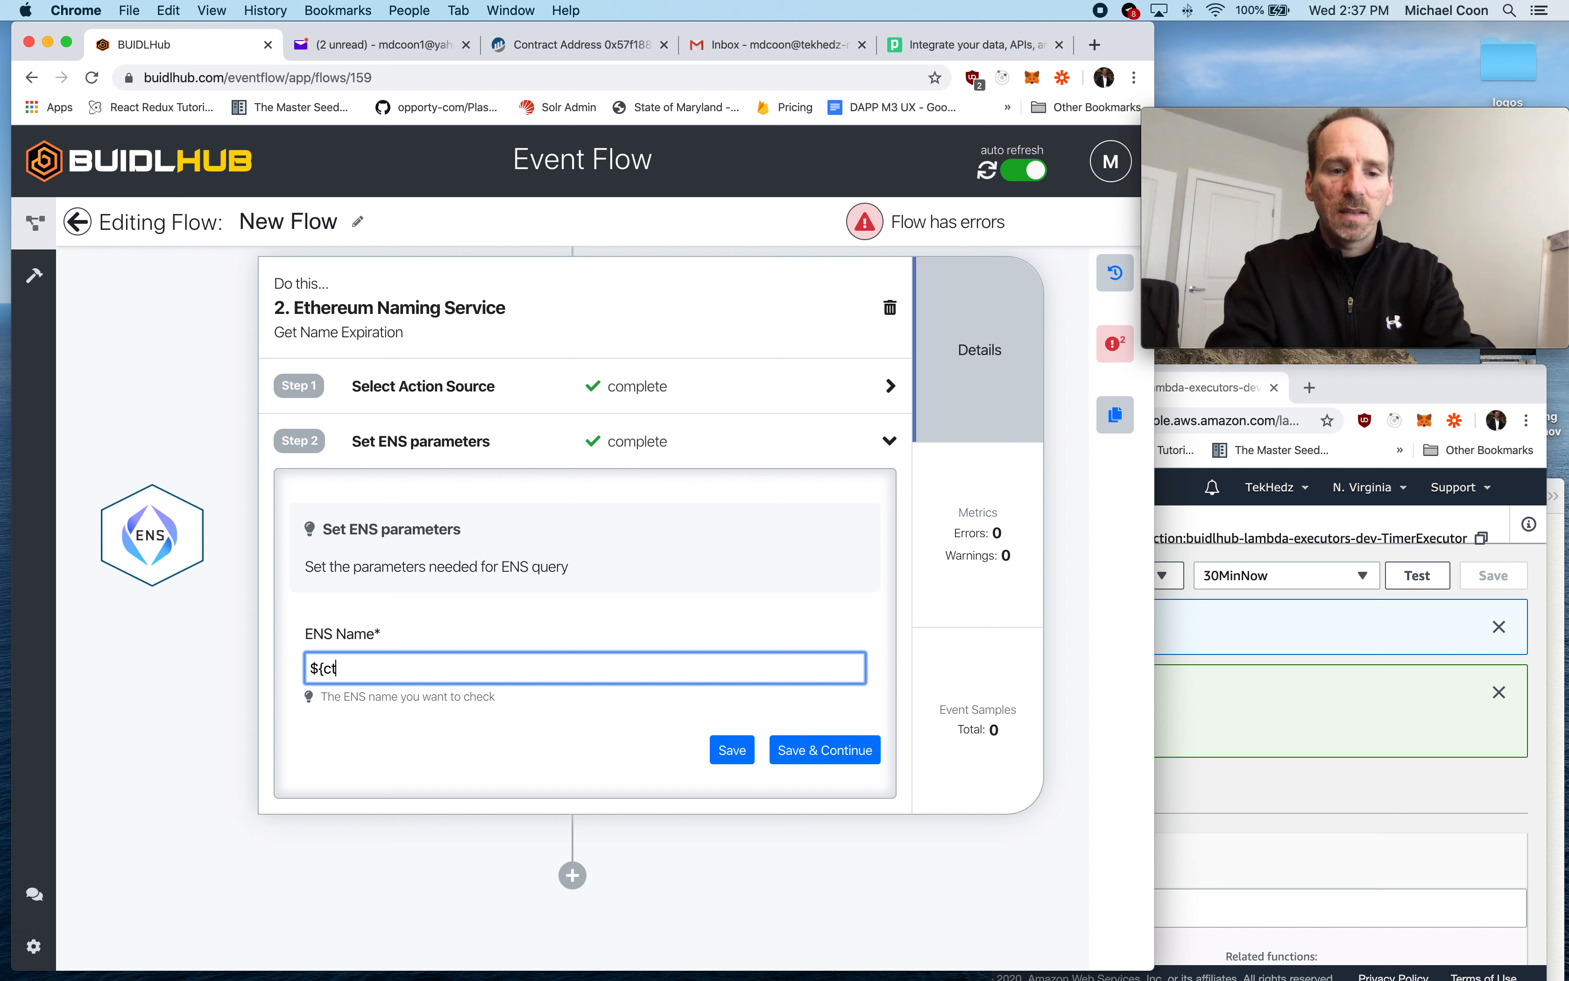
text(x.event.ensName)
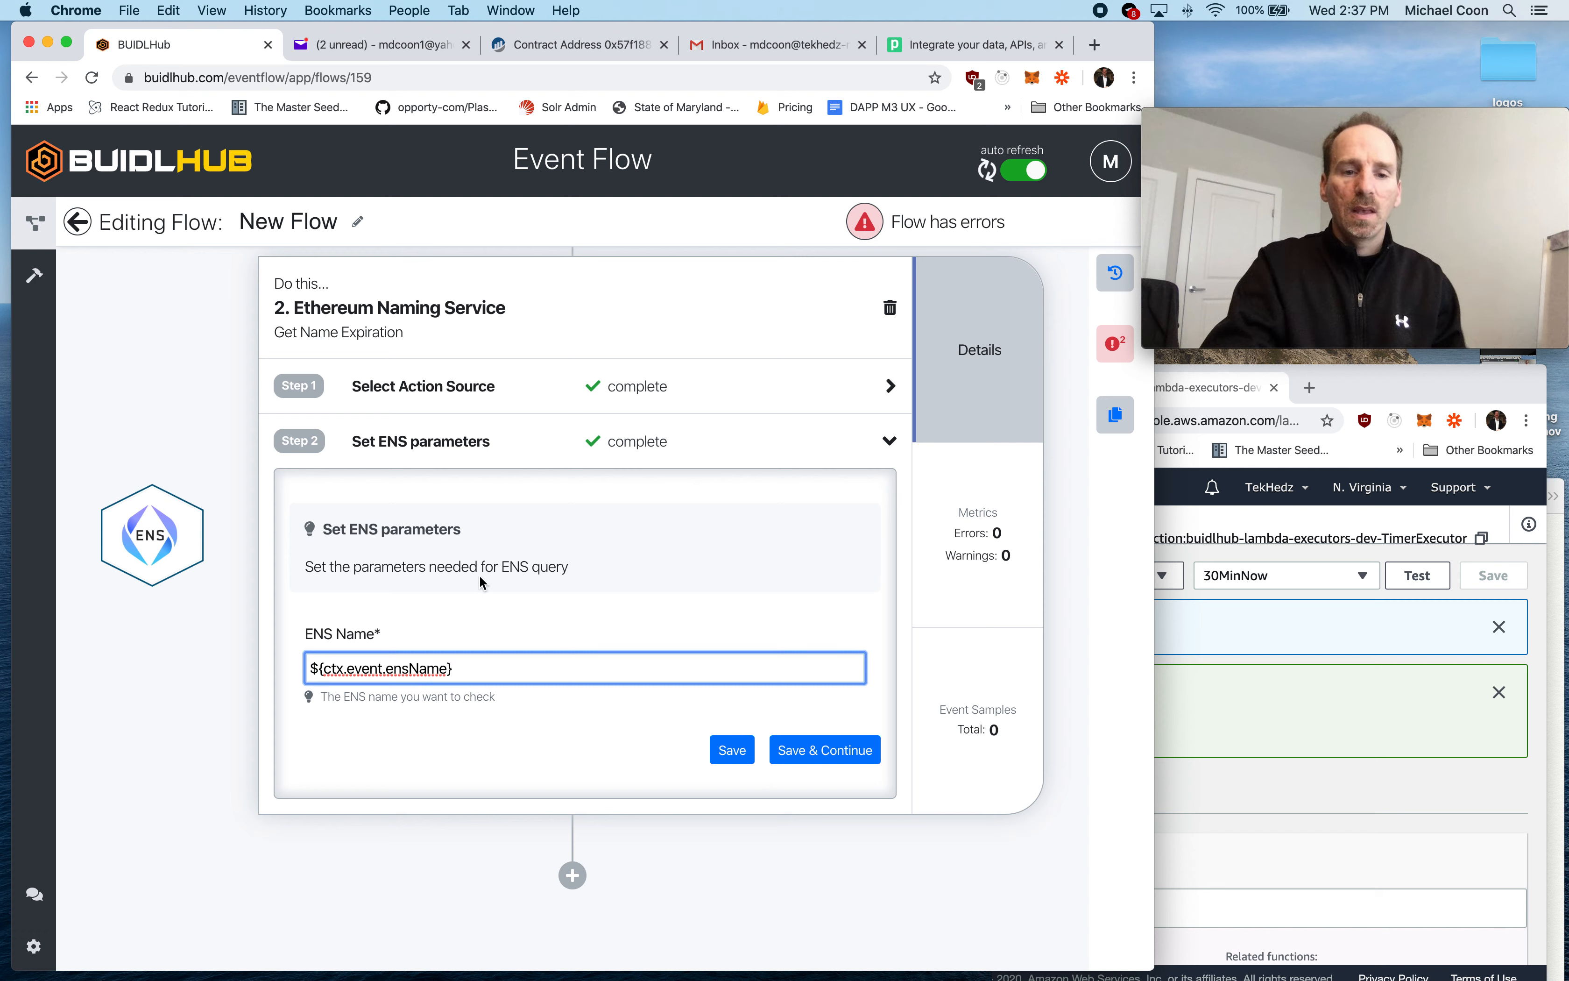
click(825, 750)
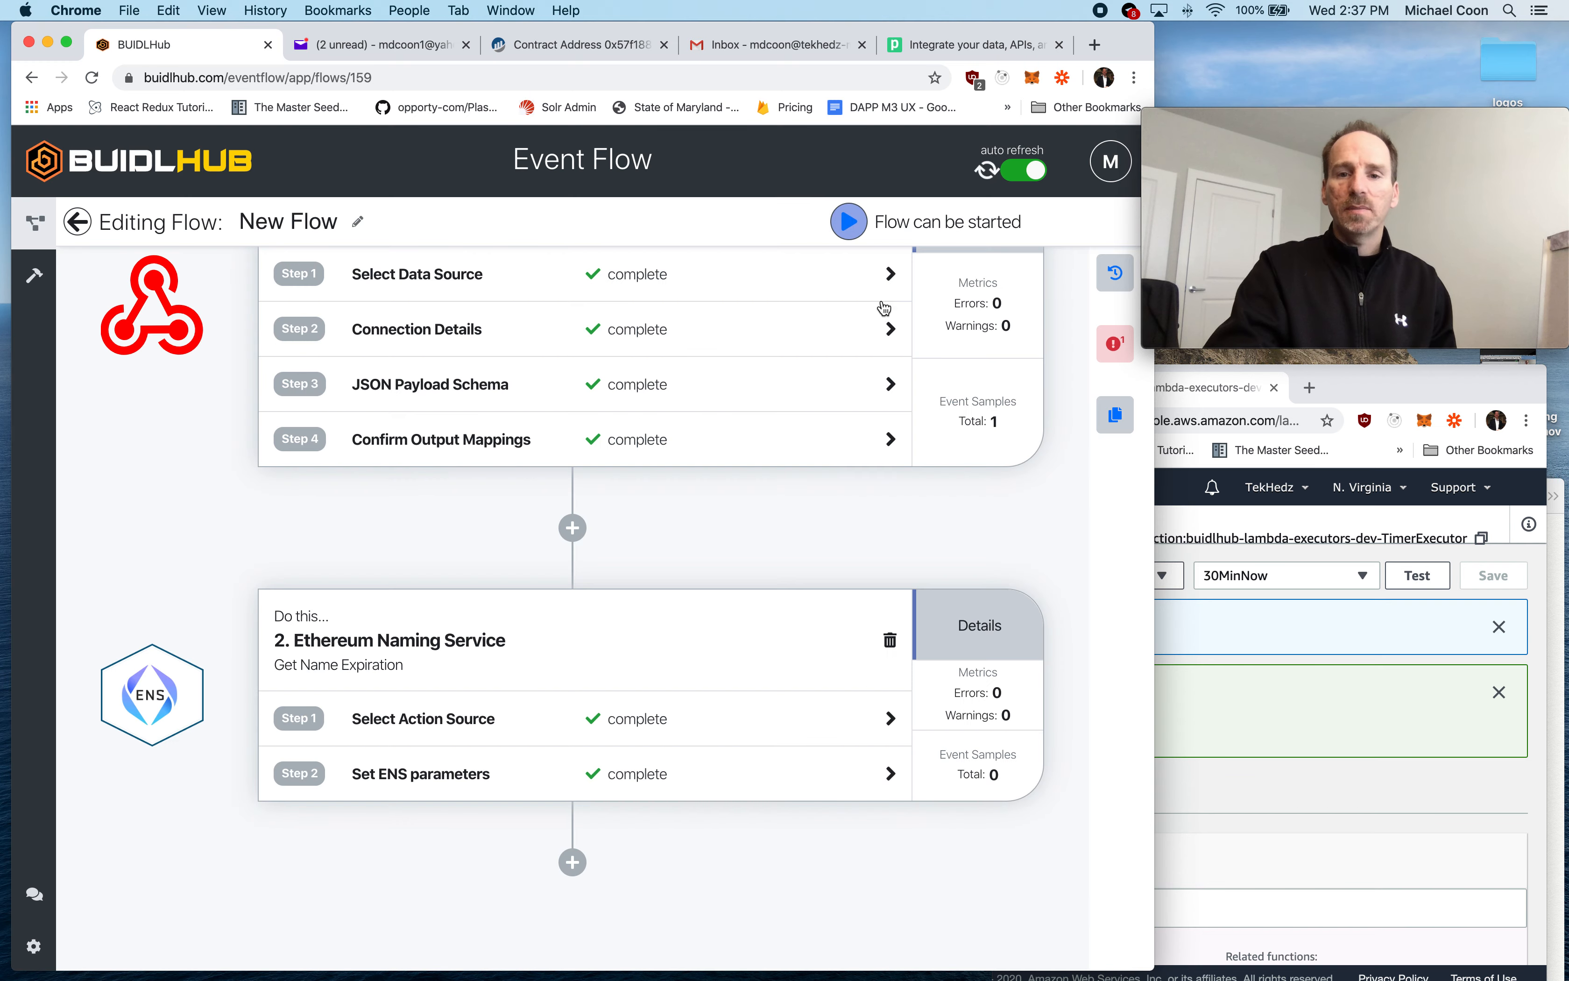
click(847, 221)
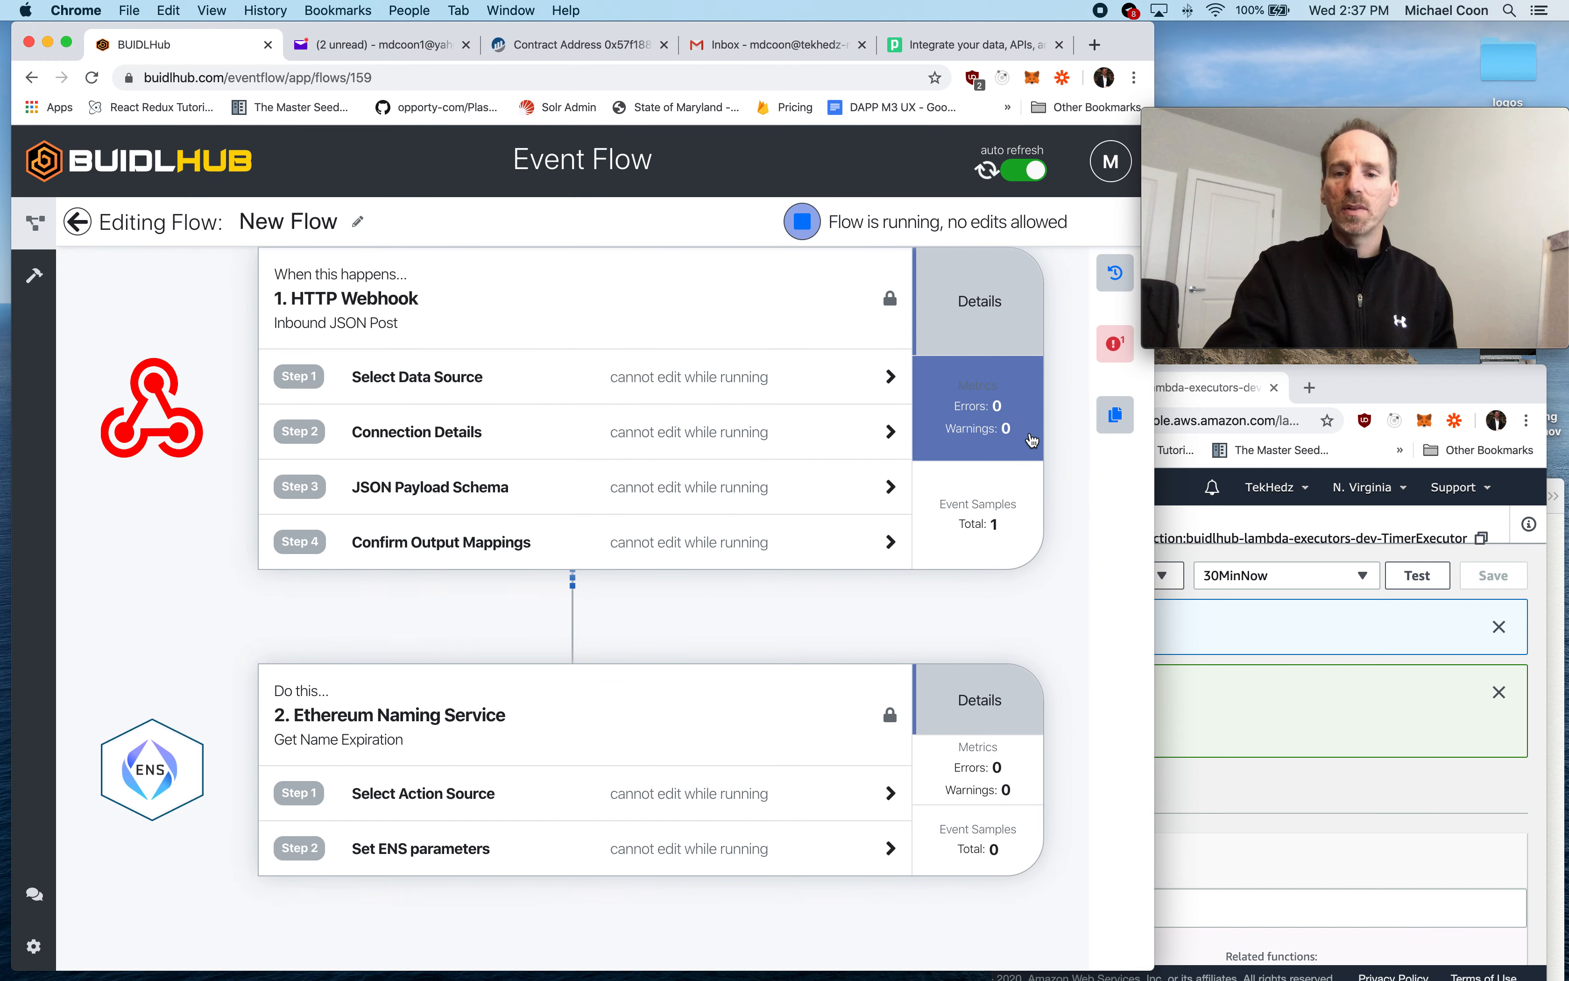
- Switch to Postman, send the POST to BHUB request, and check the returned expirationEpochSeconds and remainingSeconds values
key(ctrl+Right)
click(1346, 243)
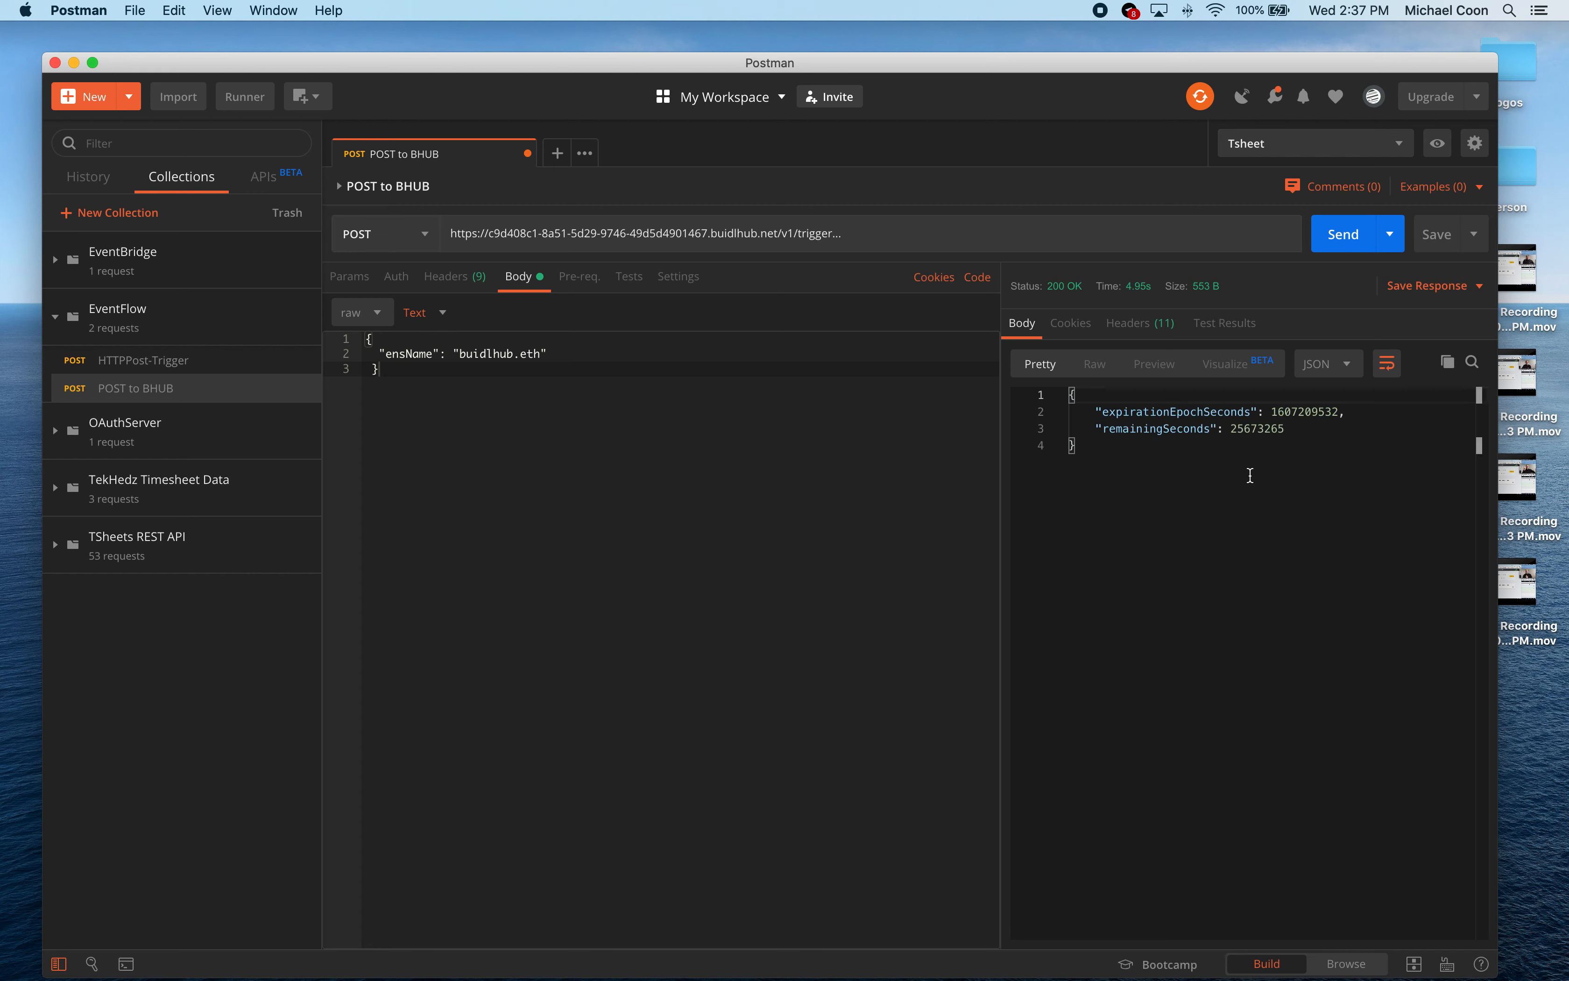
double_click(1289, 416)
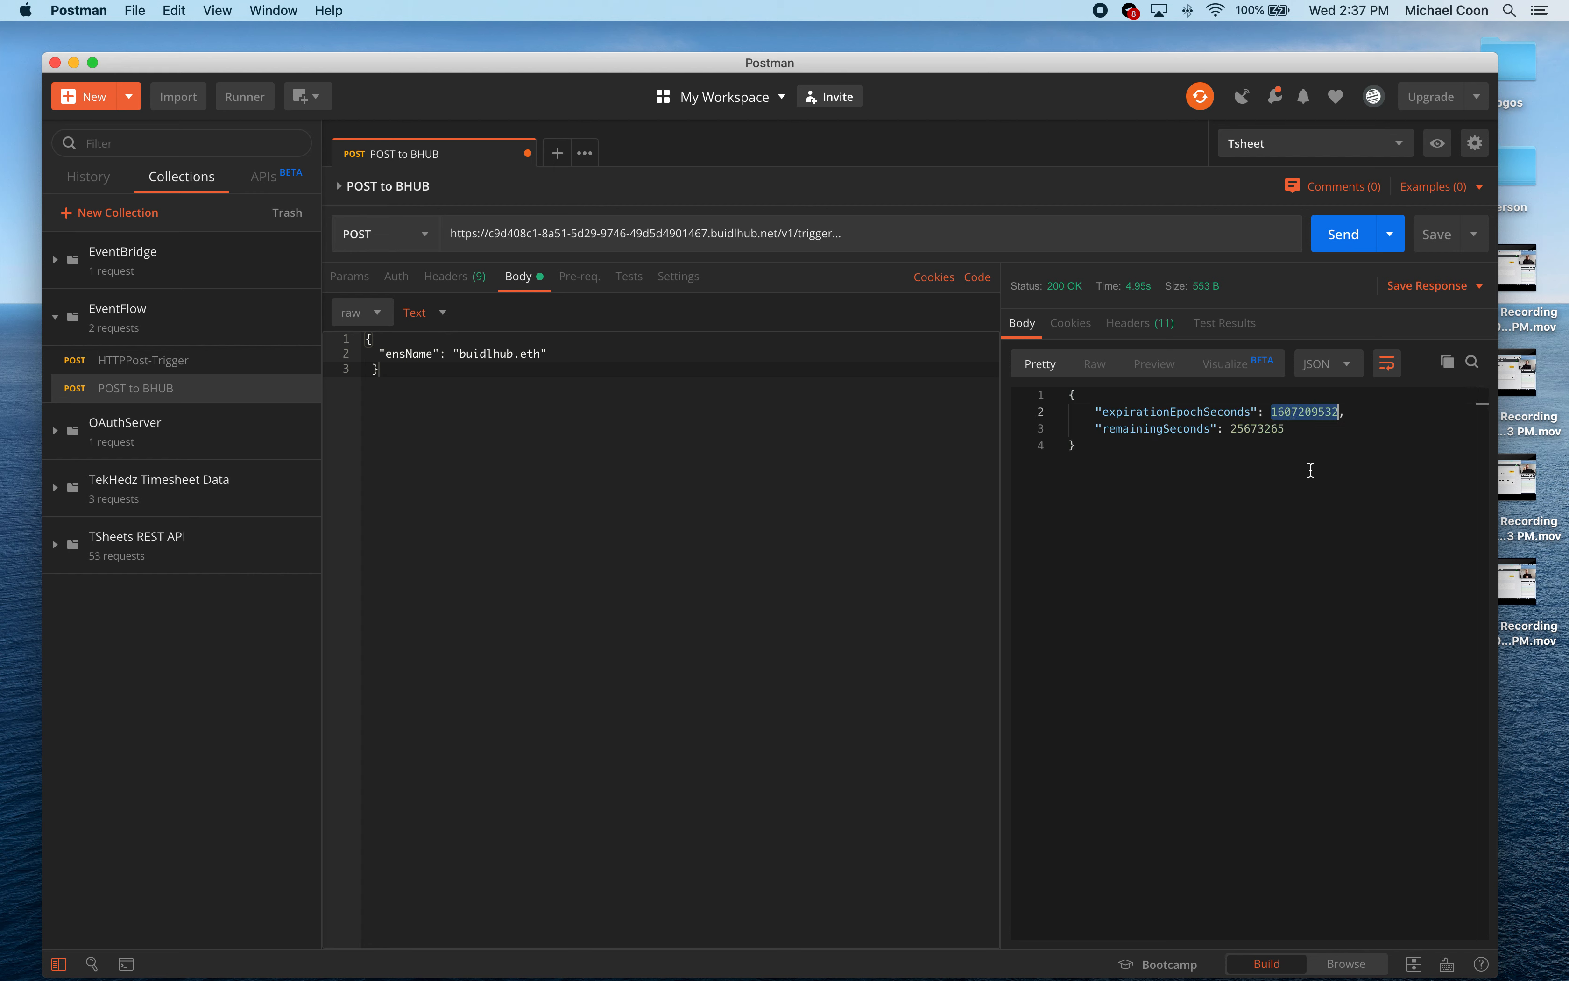
double_click(1254, 428)
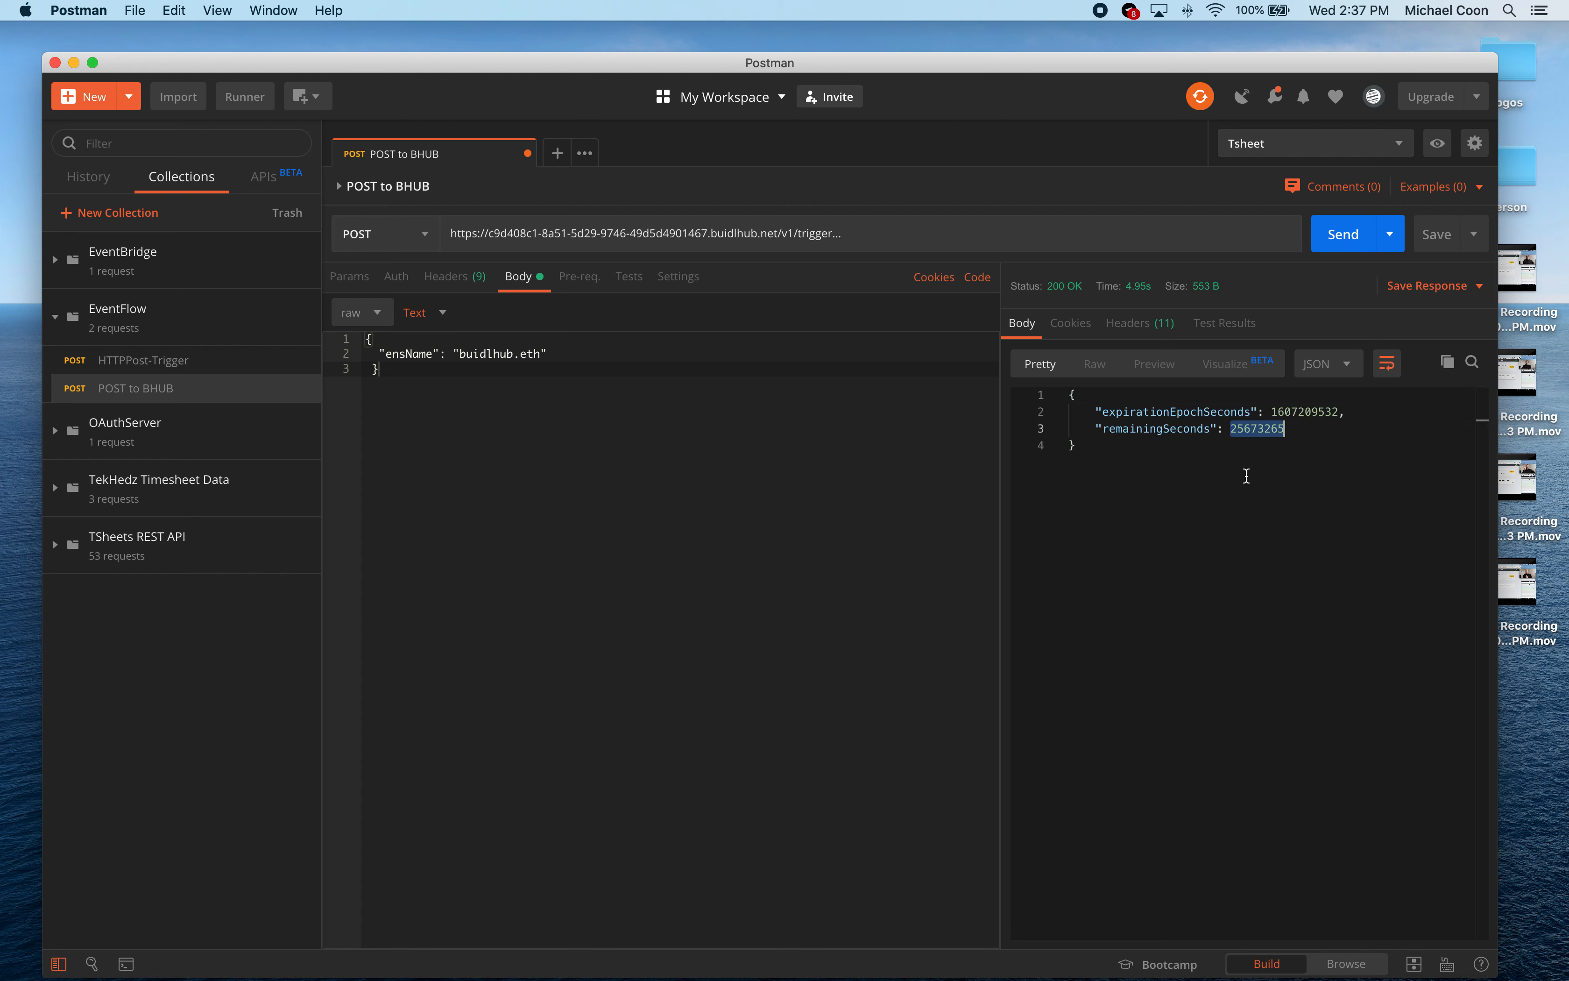
- Switch back to BUIDLHub, leave the stopped webhook flow, and create a new event flow
key(ctrl+Left)
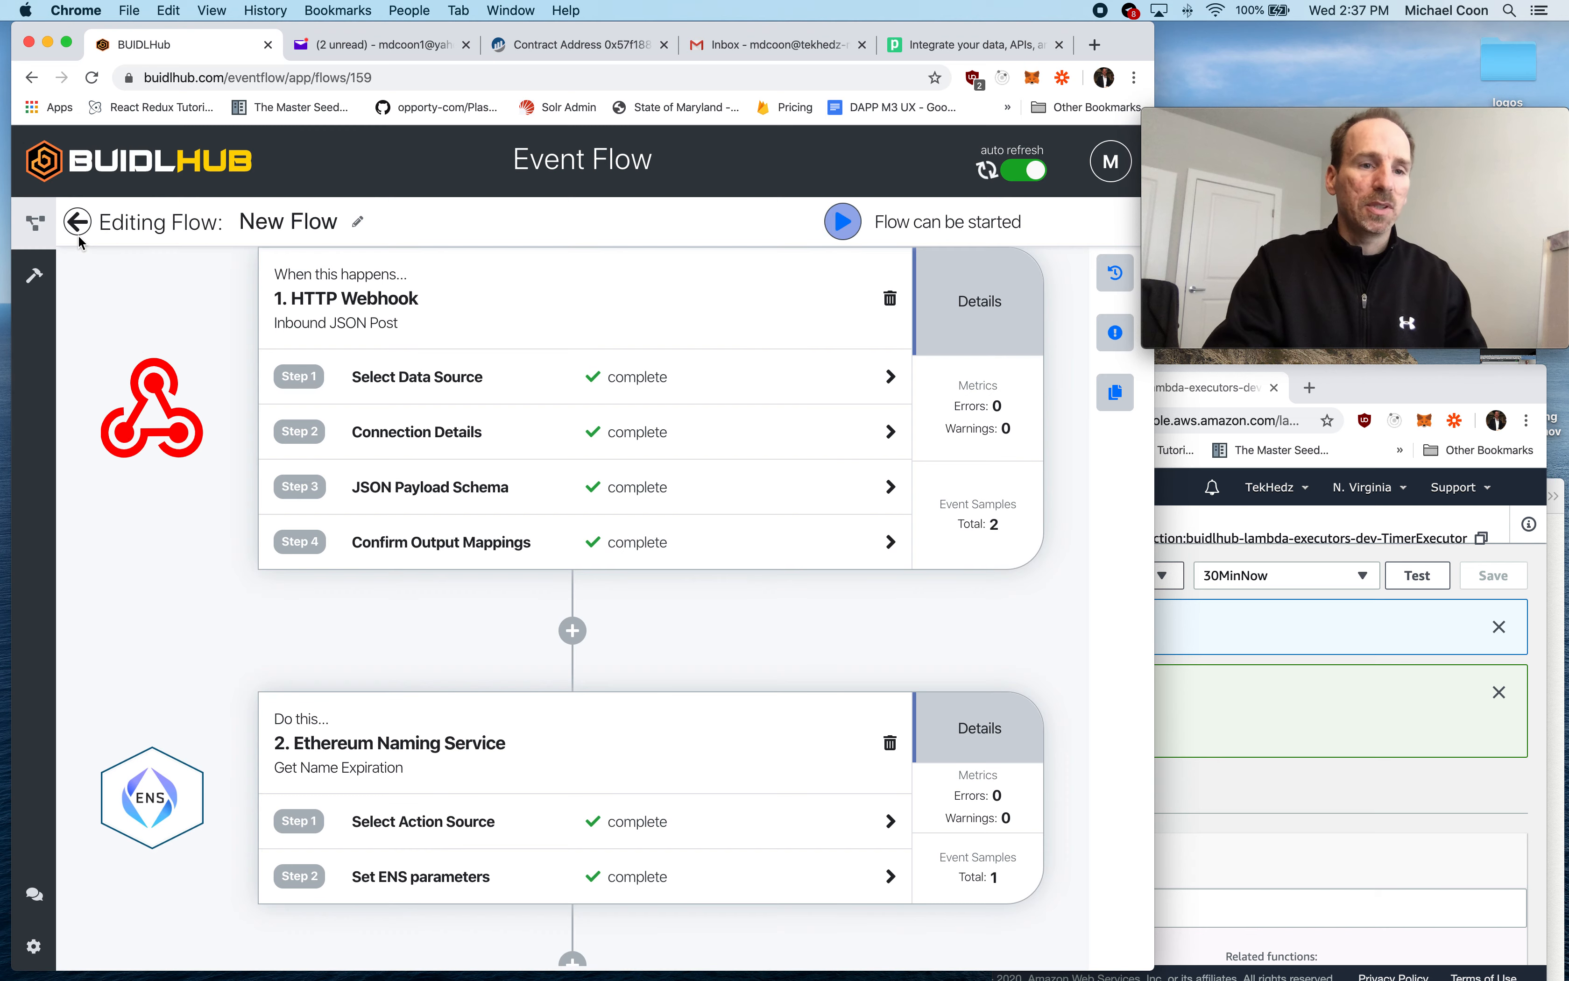
click(79, 224)
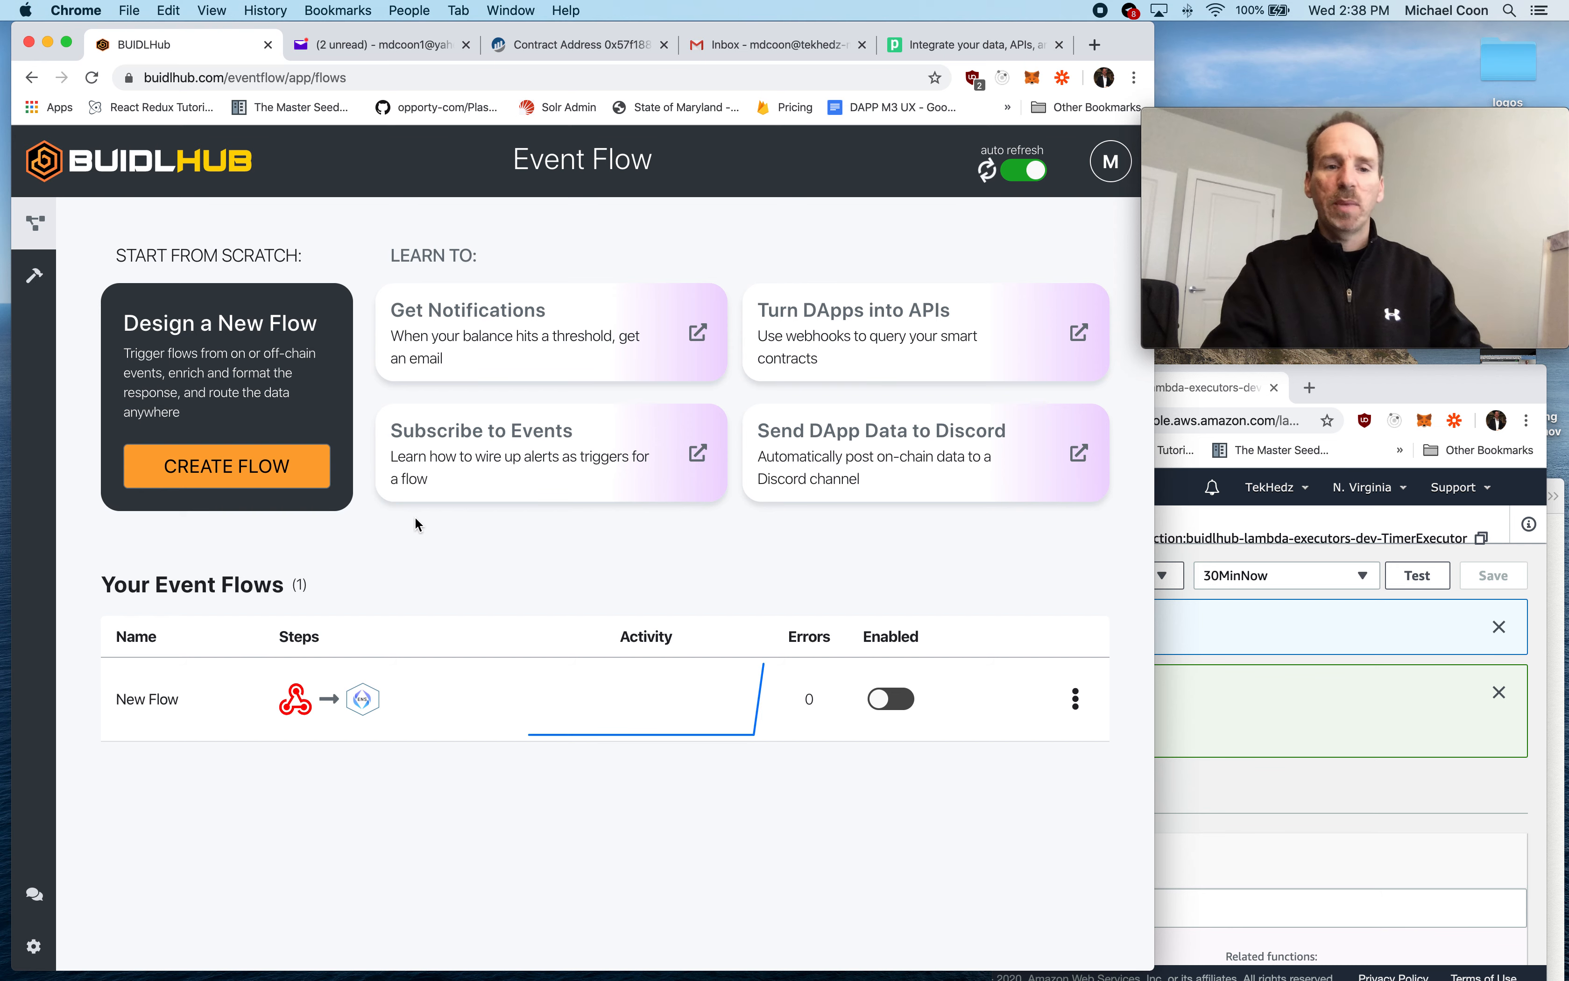
click(221, 470)
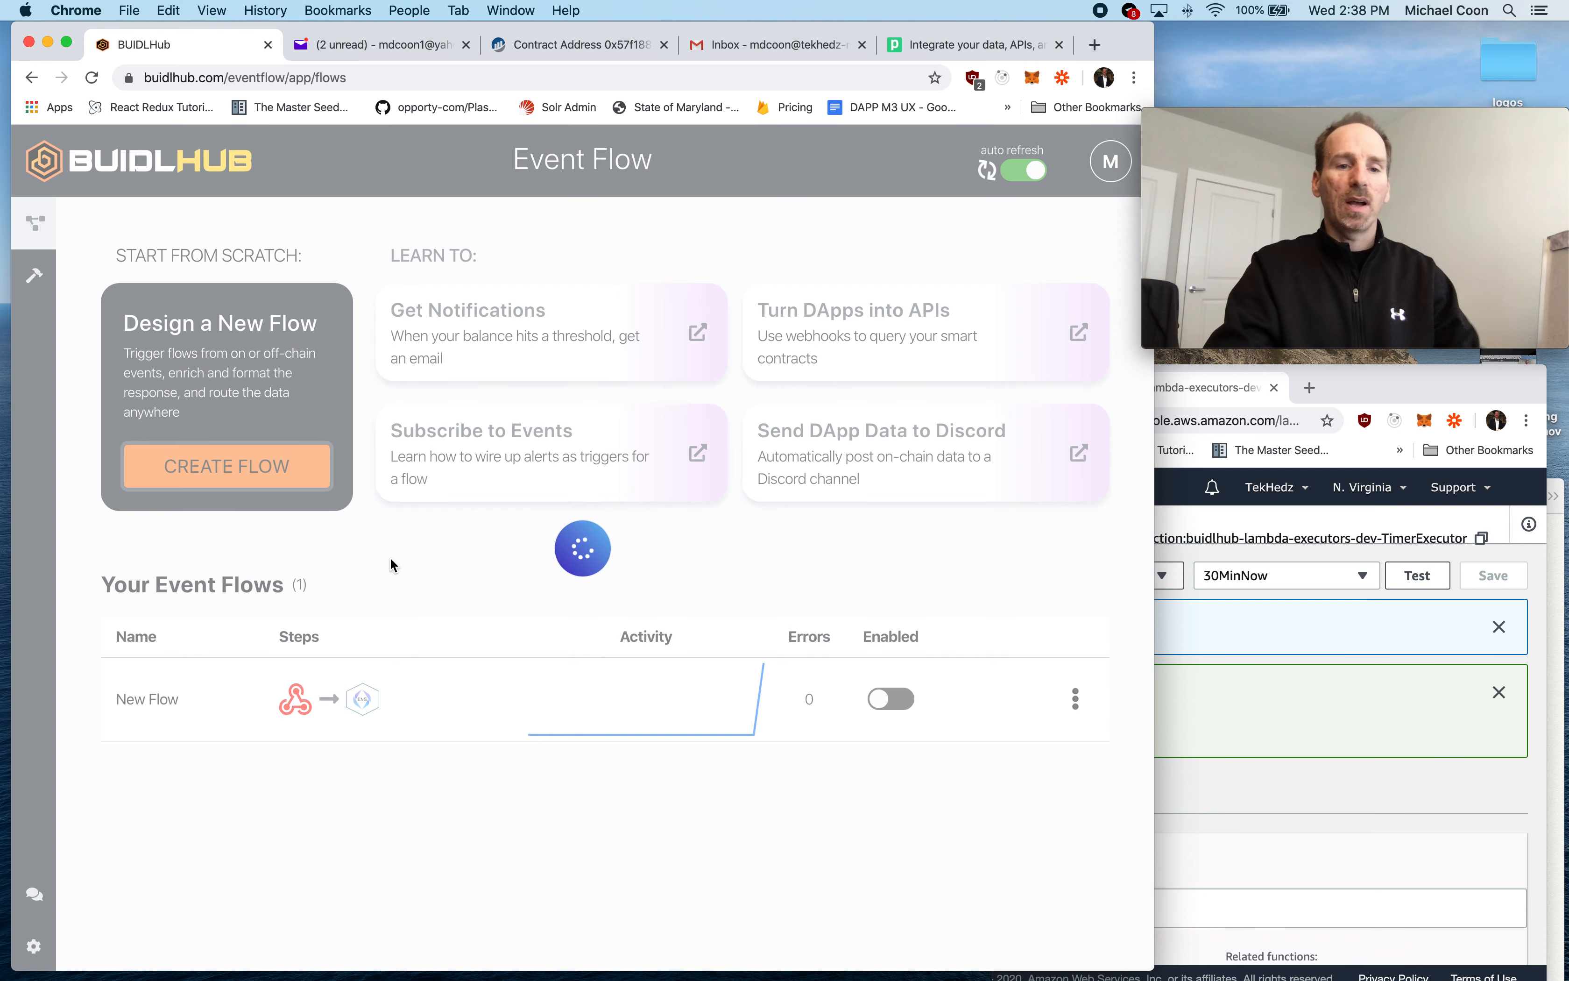
- Choose Fixed Interval Timer as the flow's data source with Execute This Flow as the trigger, and save it
click(430, 633)
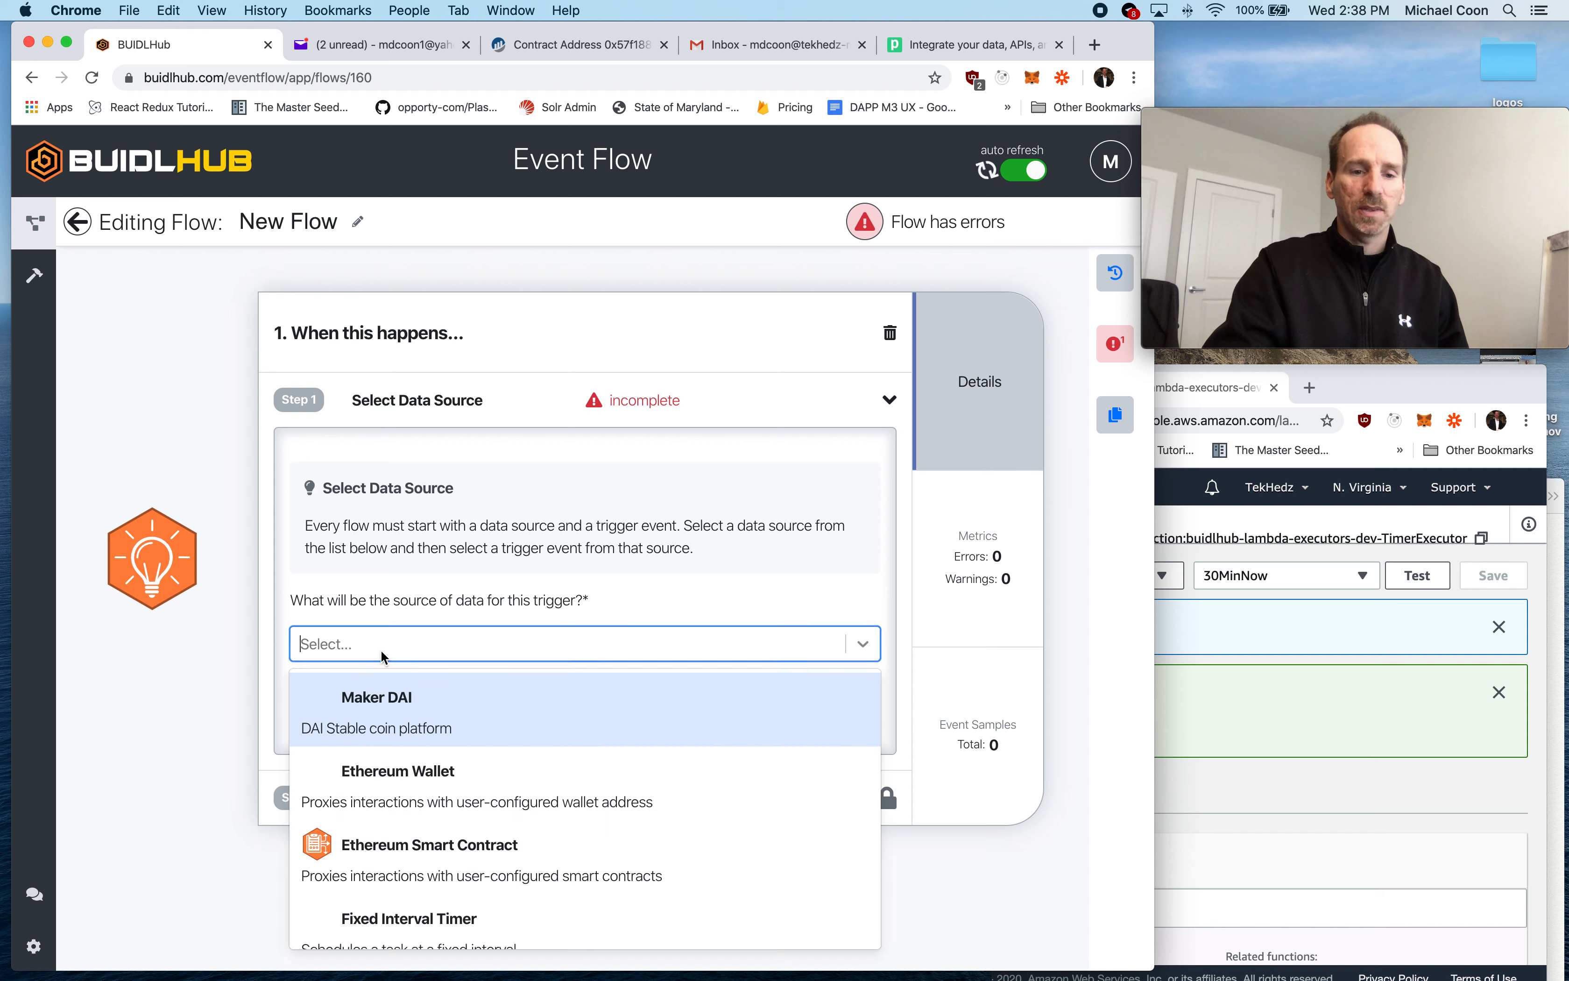
scroll(504, 657, down, 1)
scroll(476, 716, down, 3)
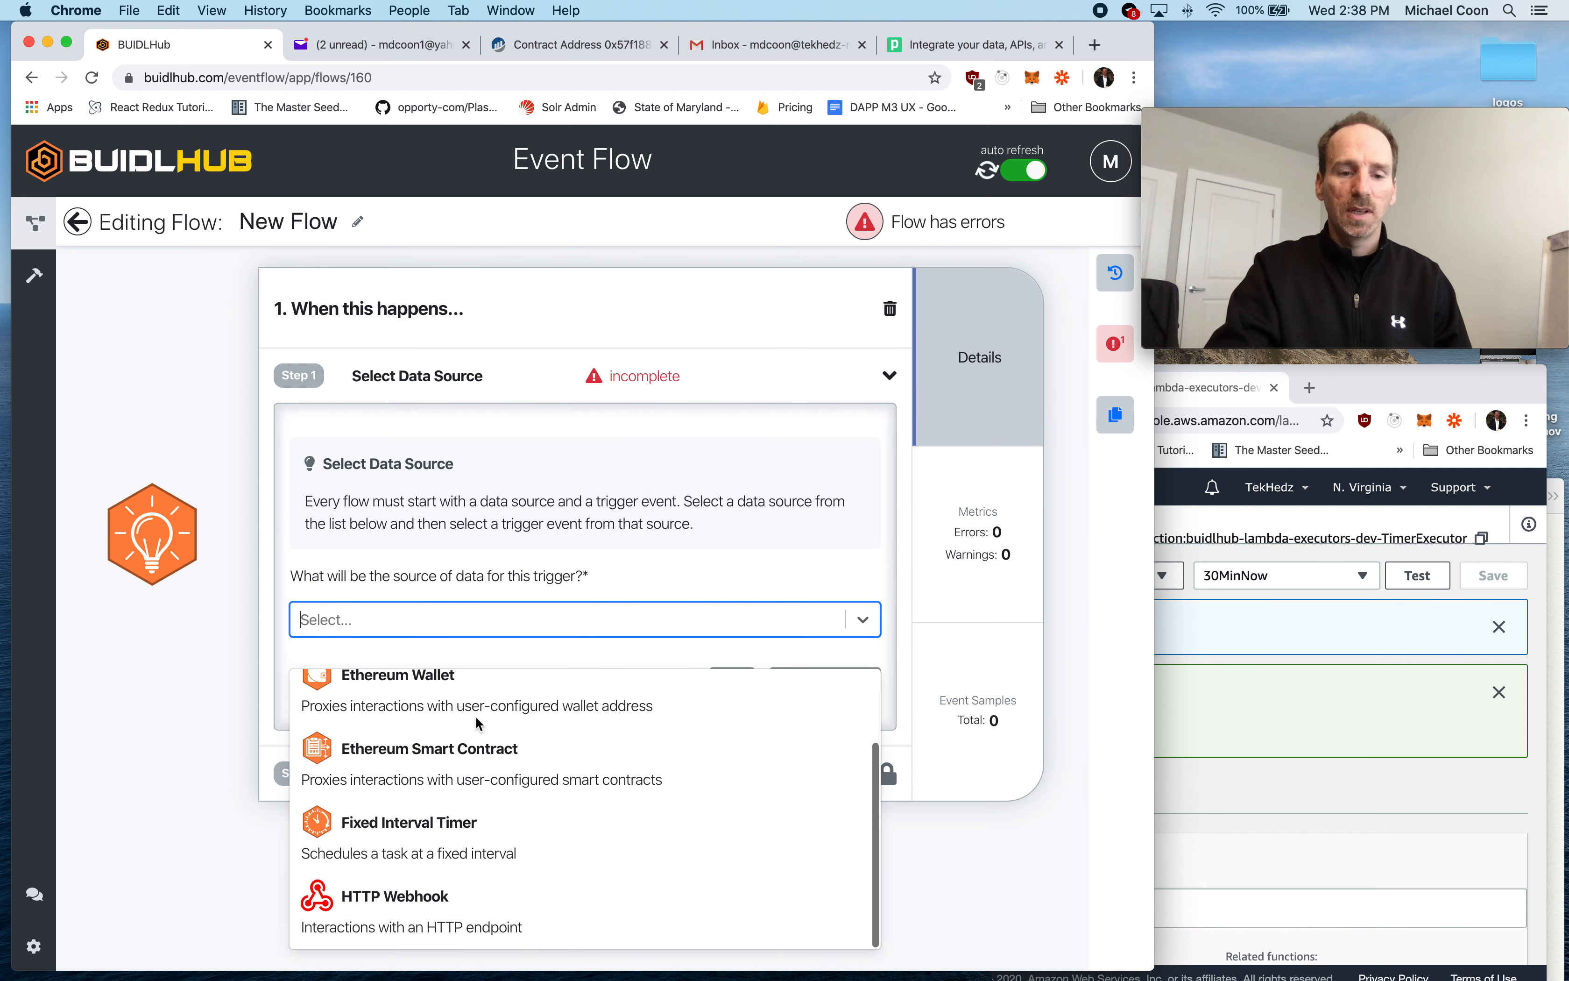
click(444, 807)
click(446, 708)
click(447, 769)
click(791, 772)
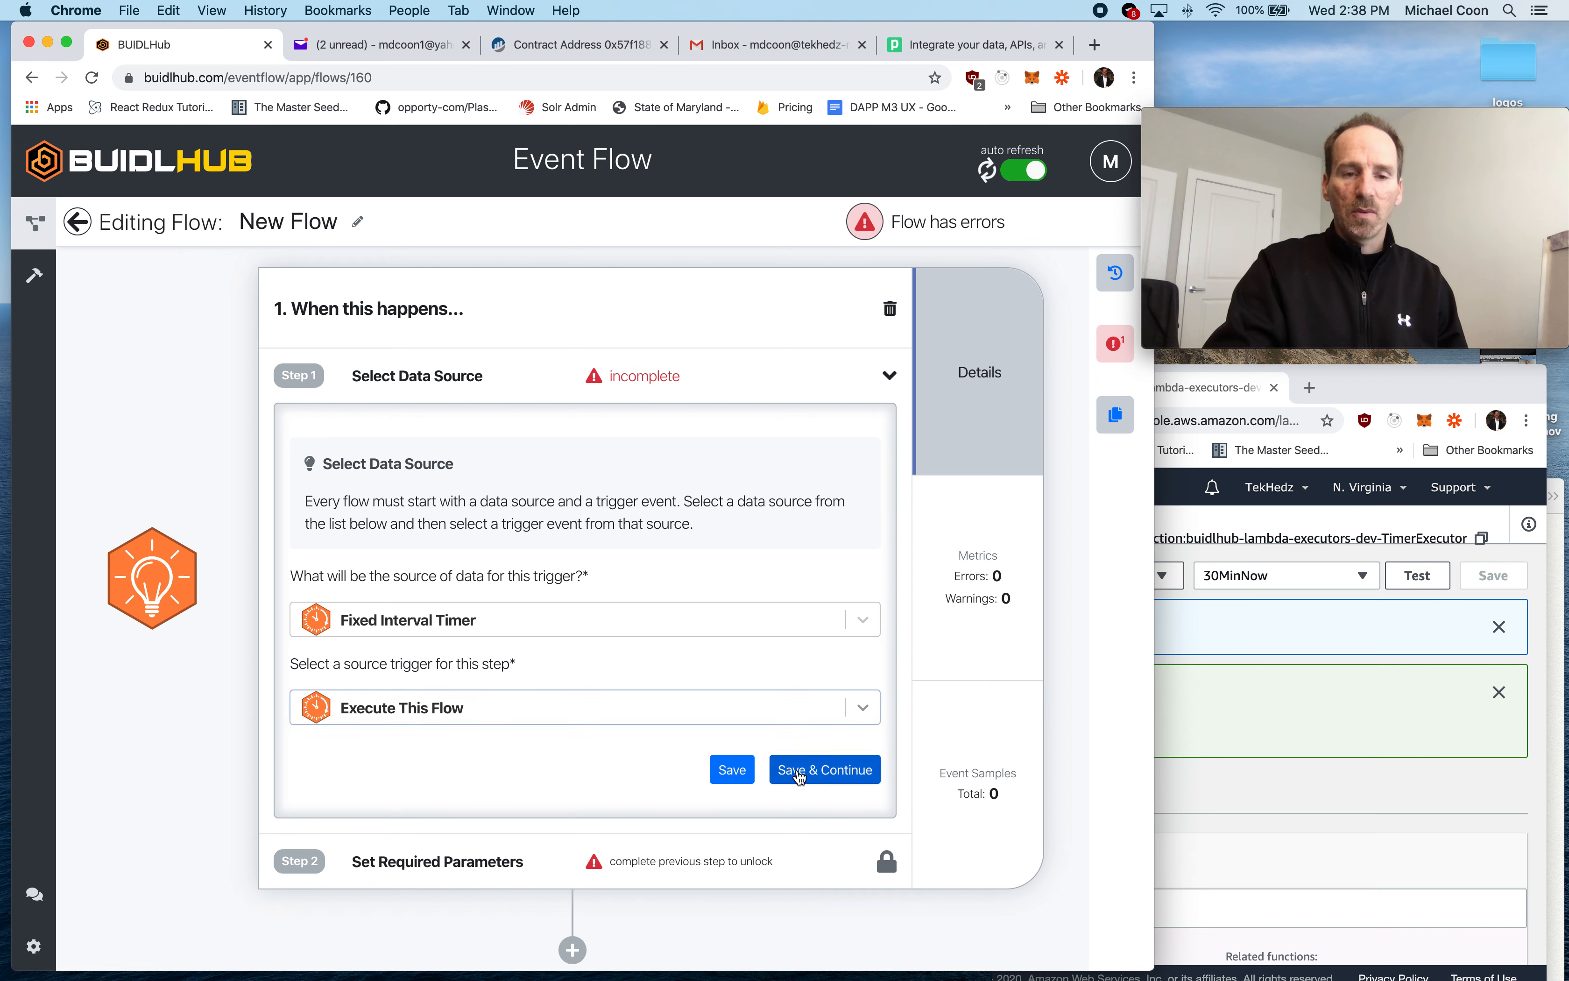
- Set the timer's interval period to 30 minutes and save the required parameters
click(429, 711)
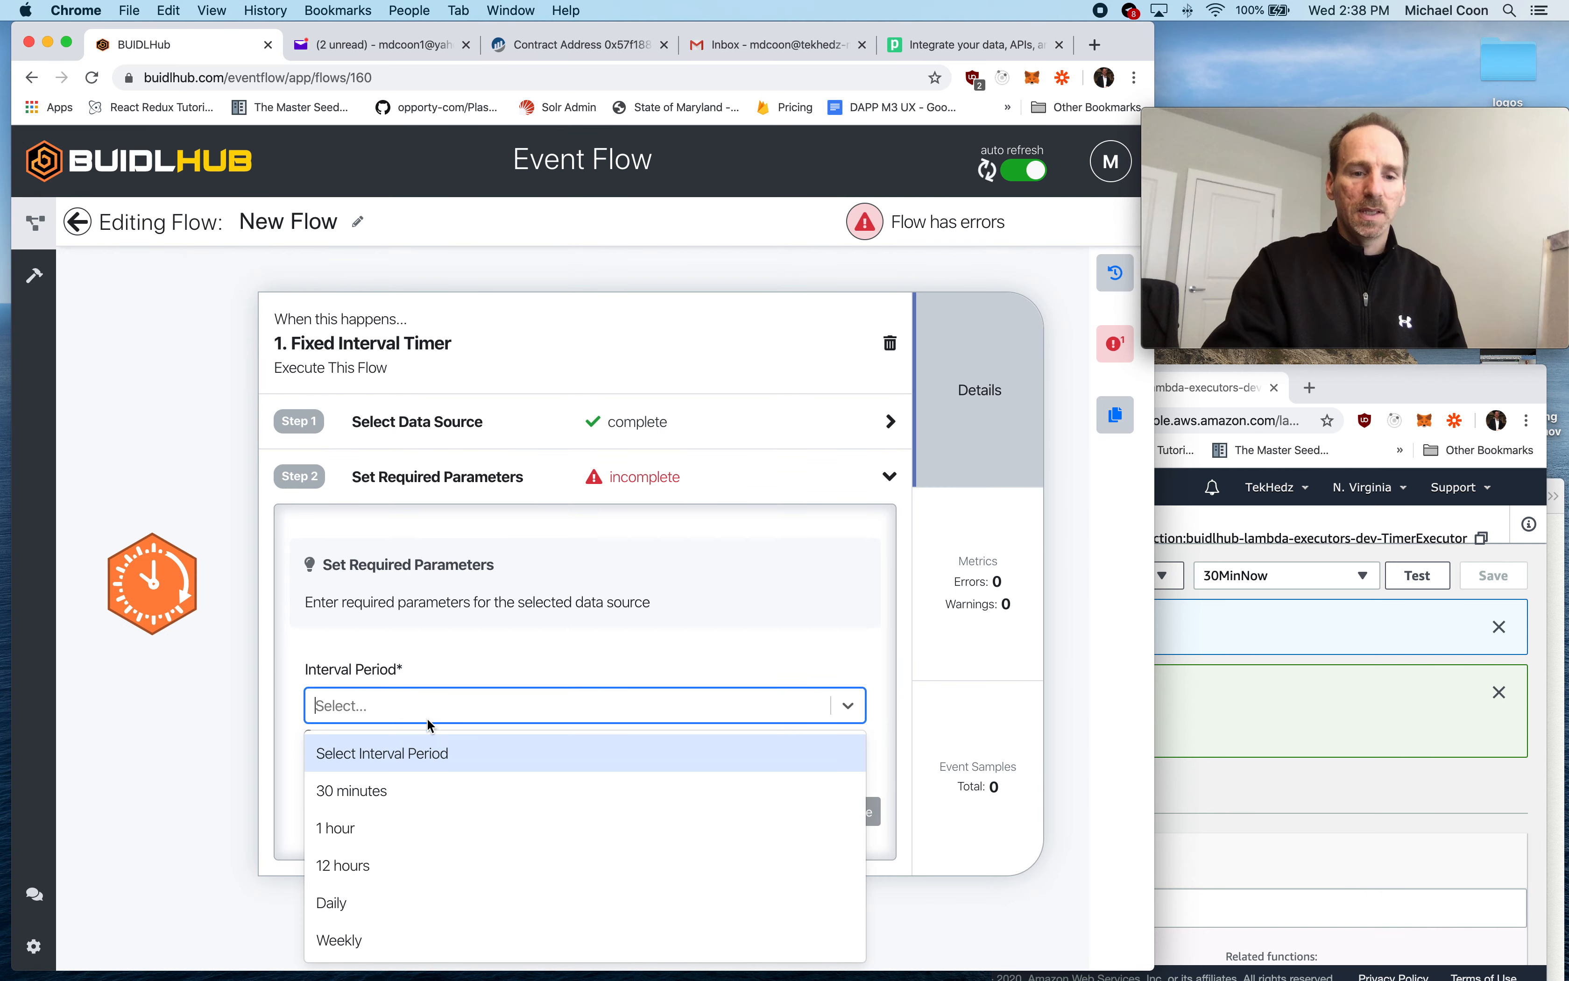
click(419, 790)
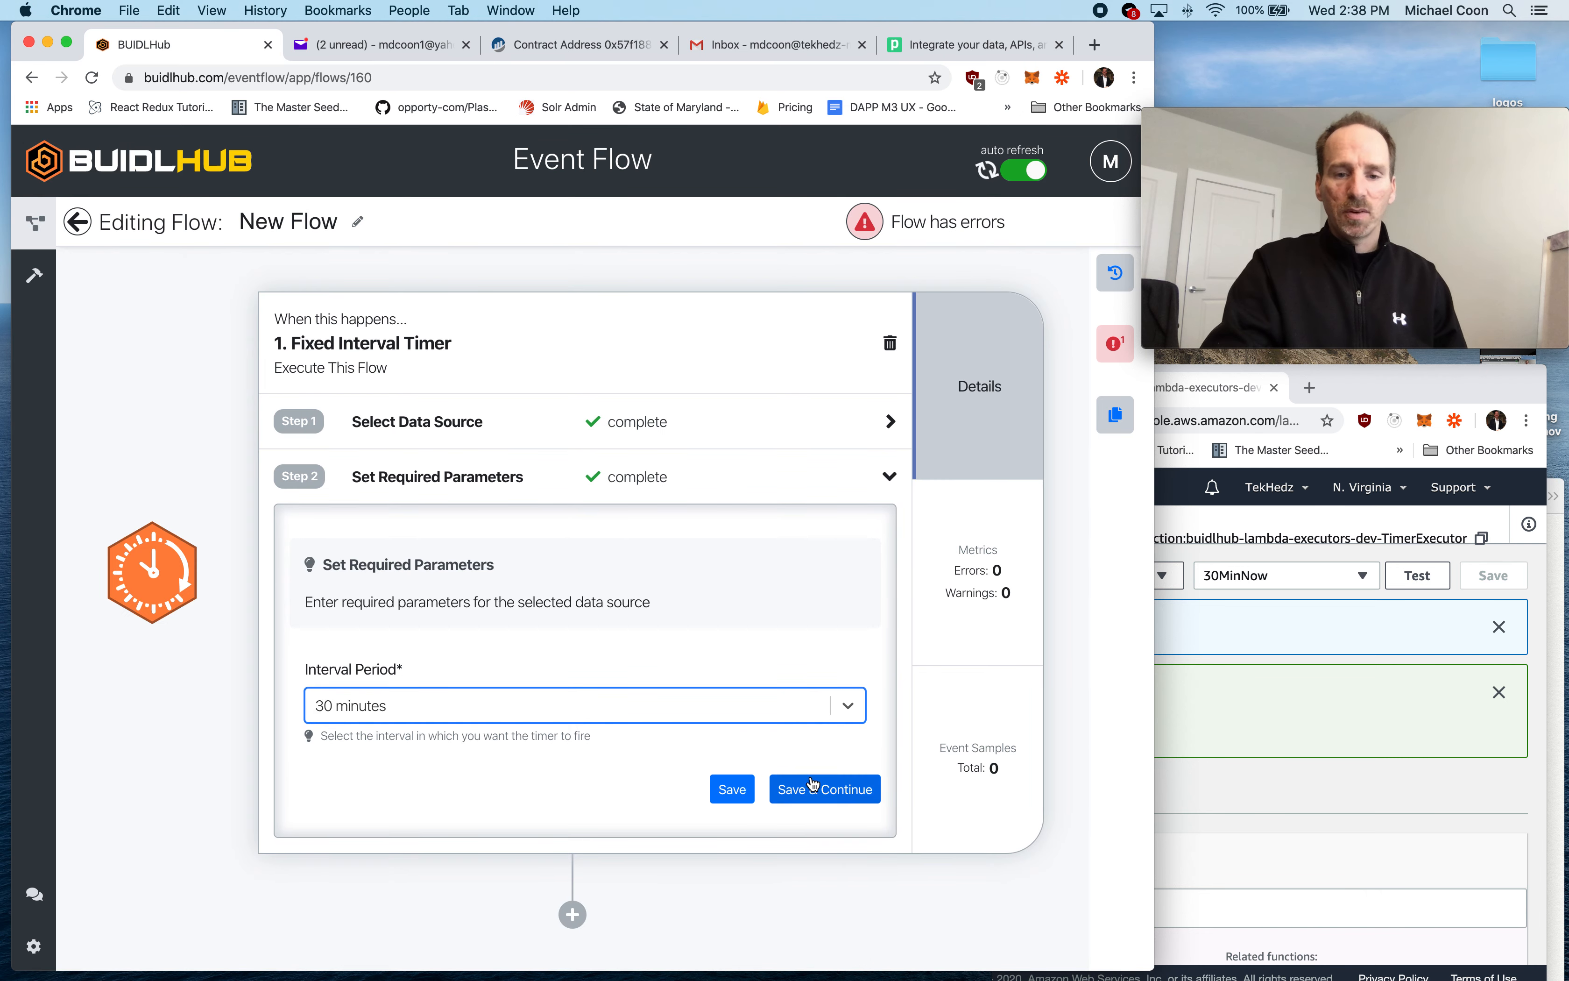
click(809, 796)
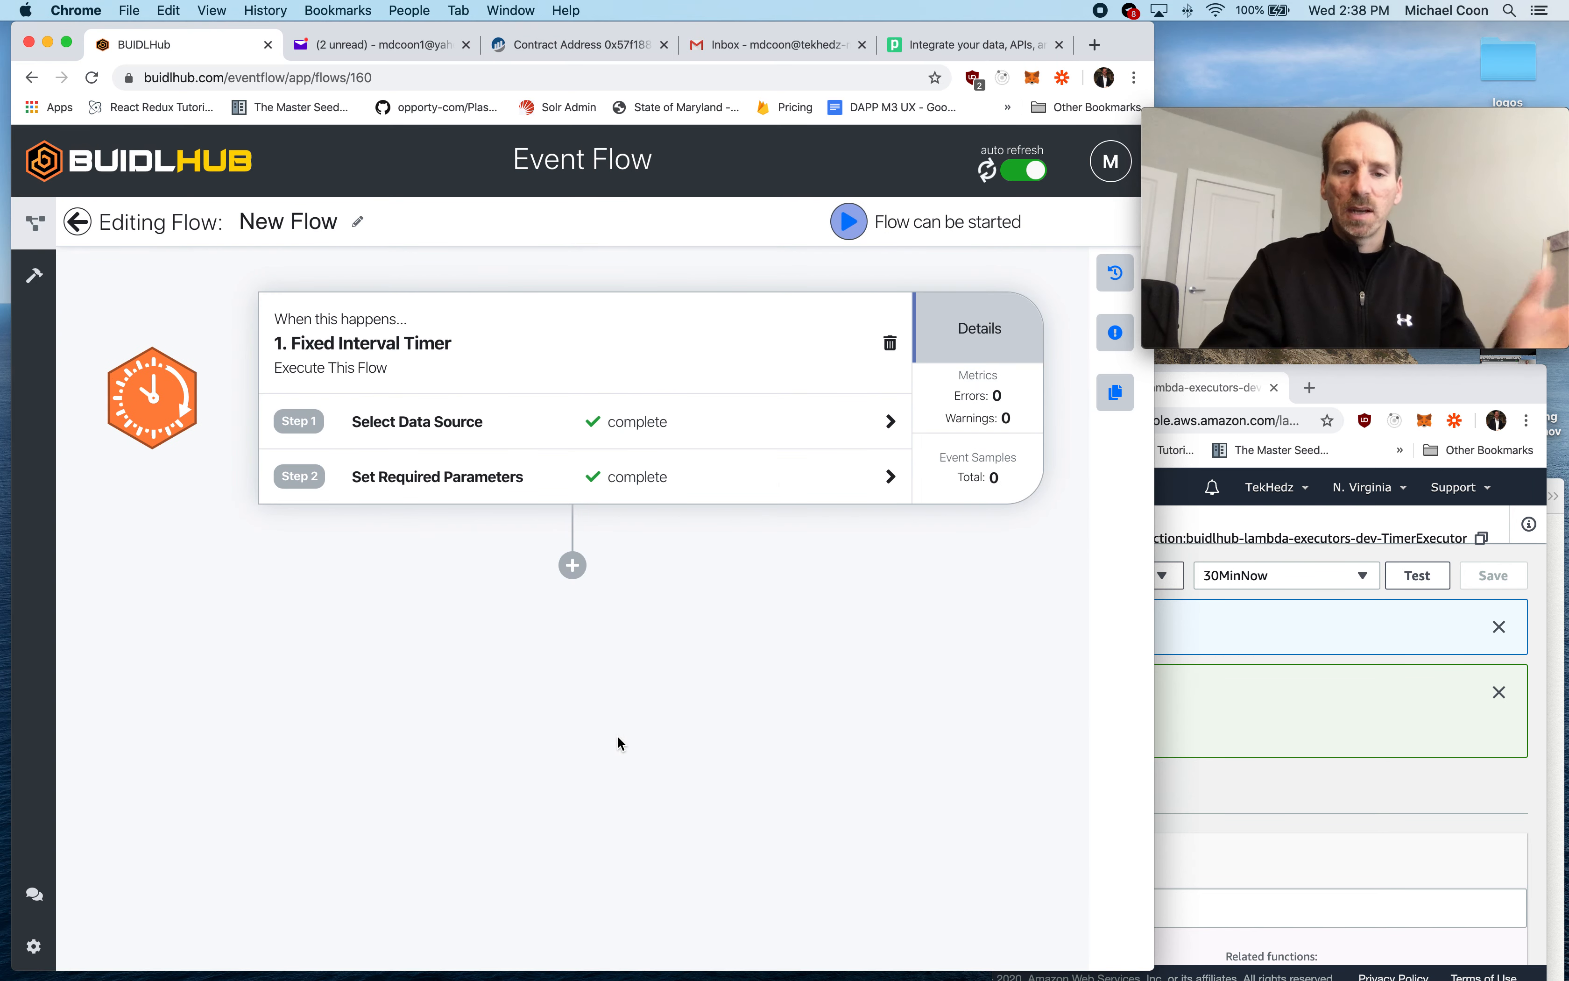
- Add a second step after the timer that runs Ethereum Naming Service's Get Name Expiration action, and save the action source
click(573, 565)
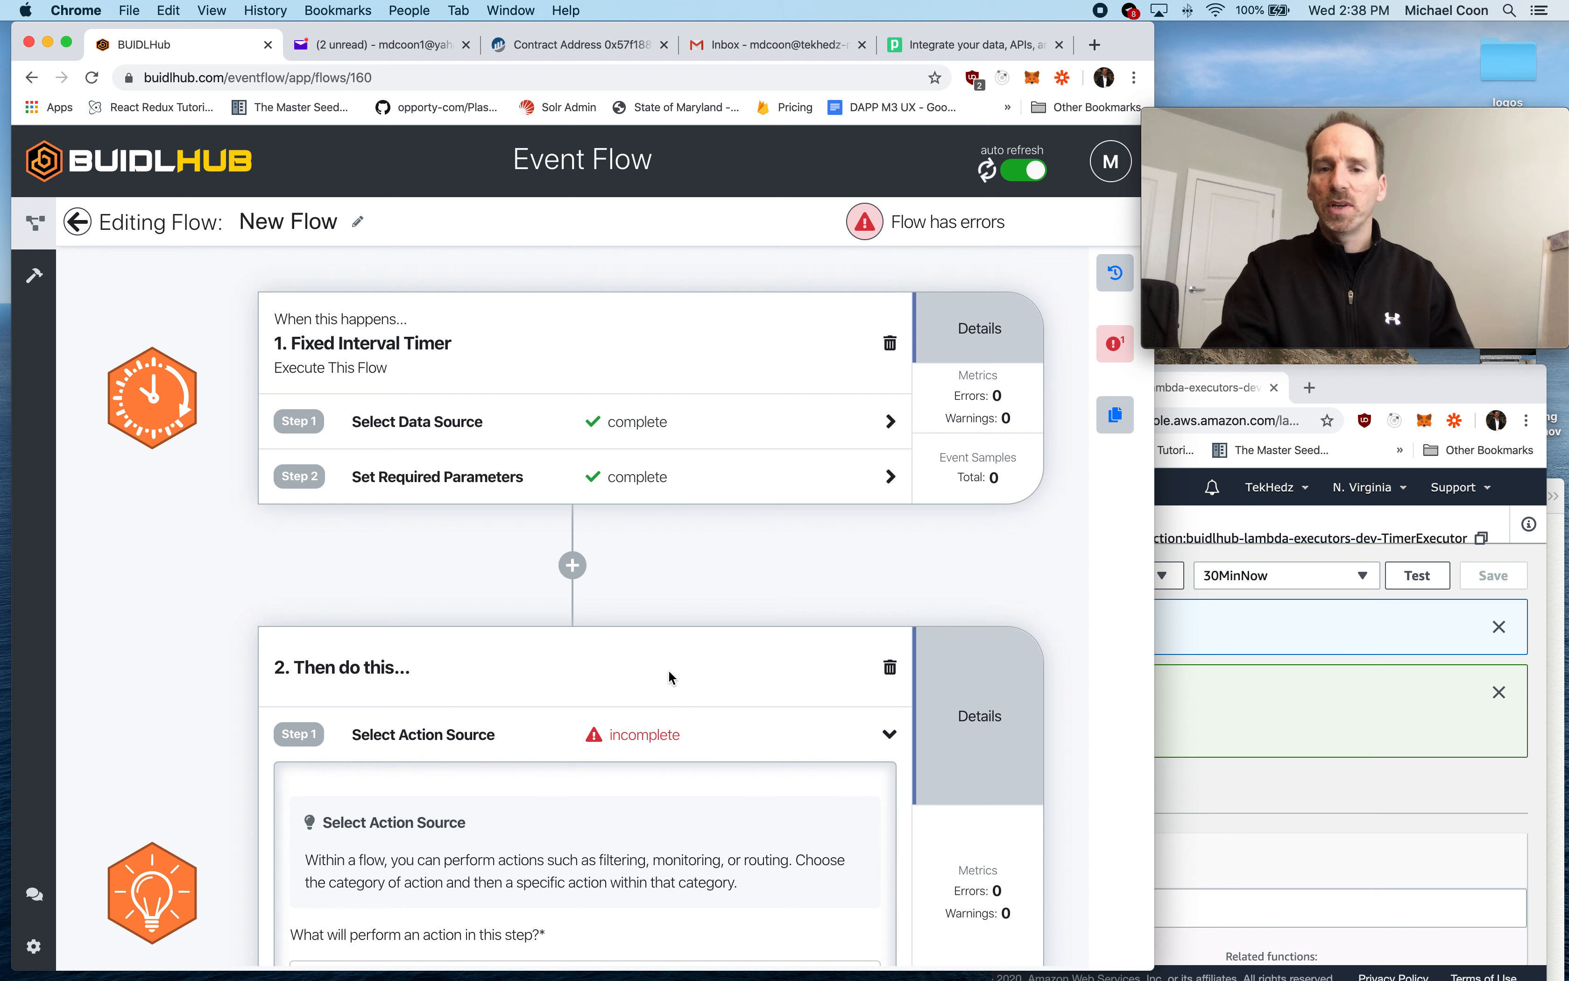
scroll(671, 687, down, 5)
click(484, 629)
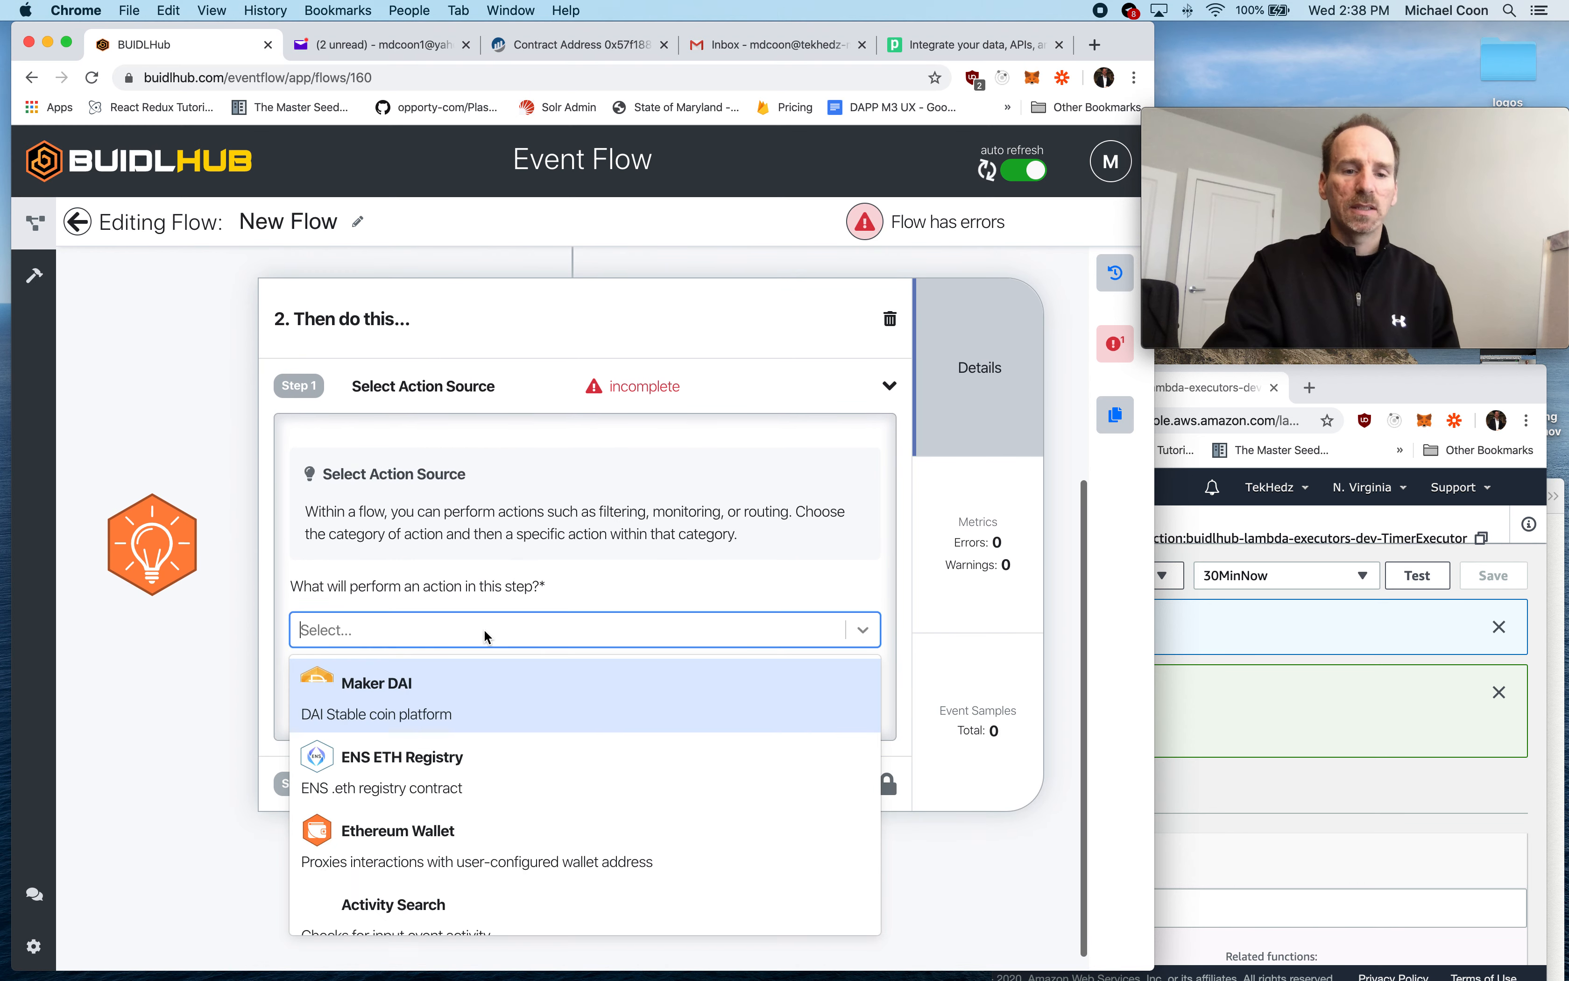
scroll(545, 784, down, 4)
scroll(545, 785, down, 2)
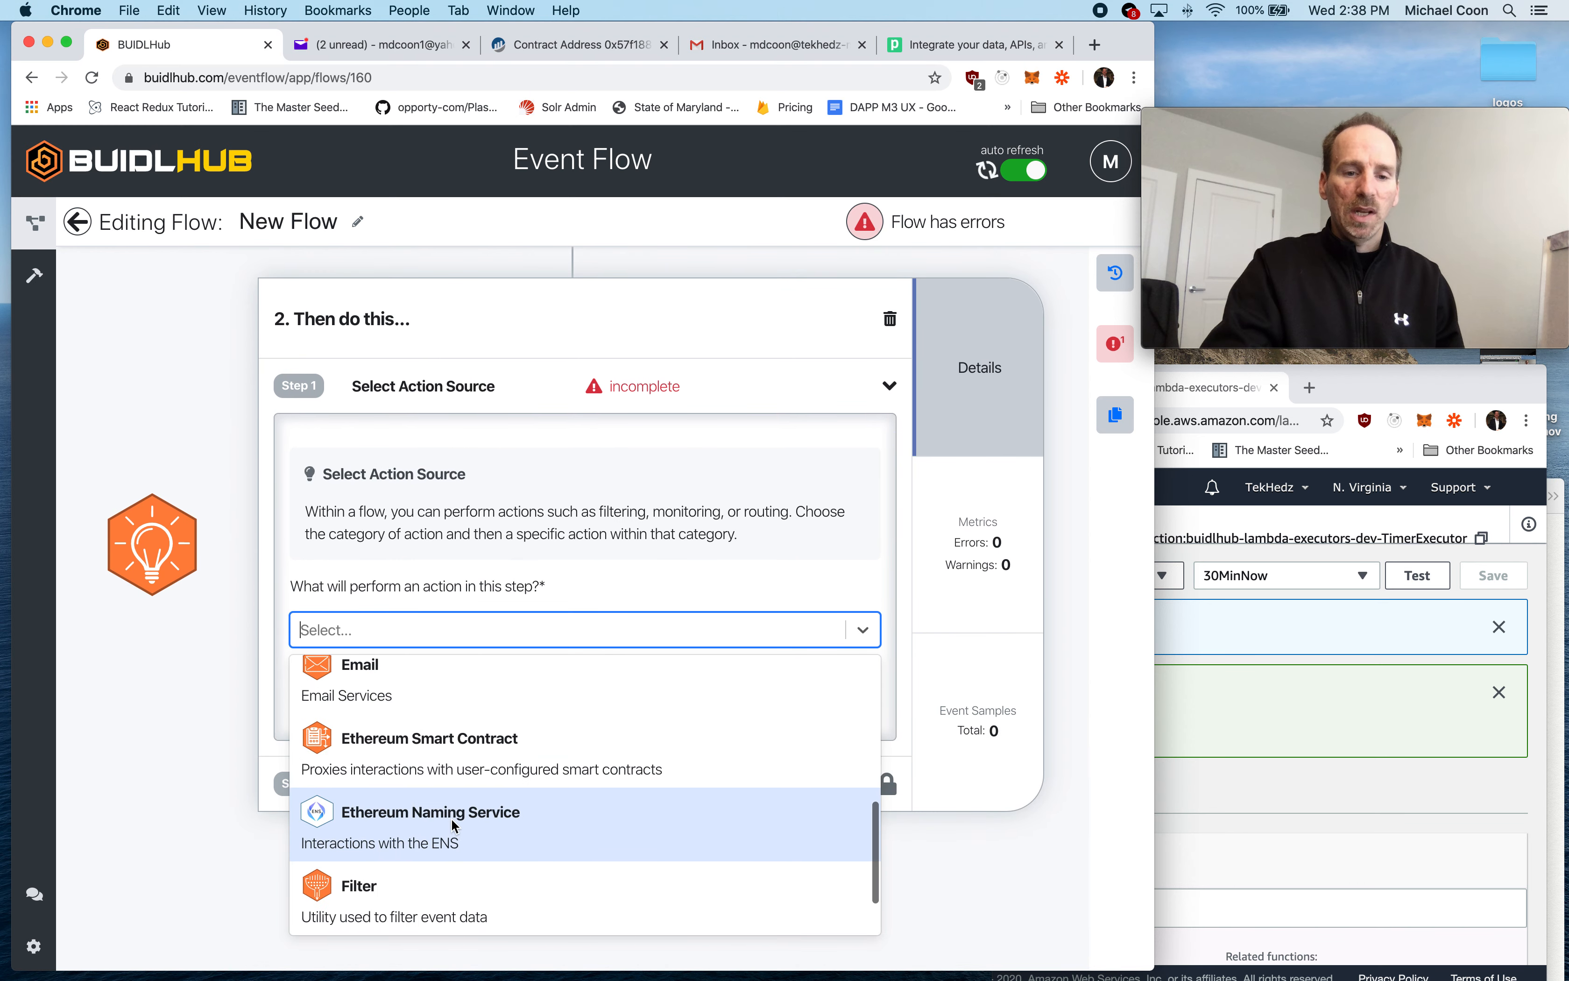
click(451, 817)
click(450, 723)
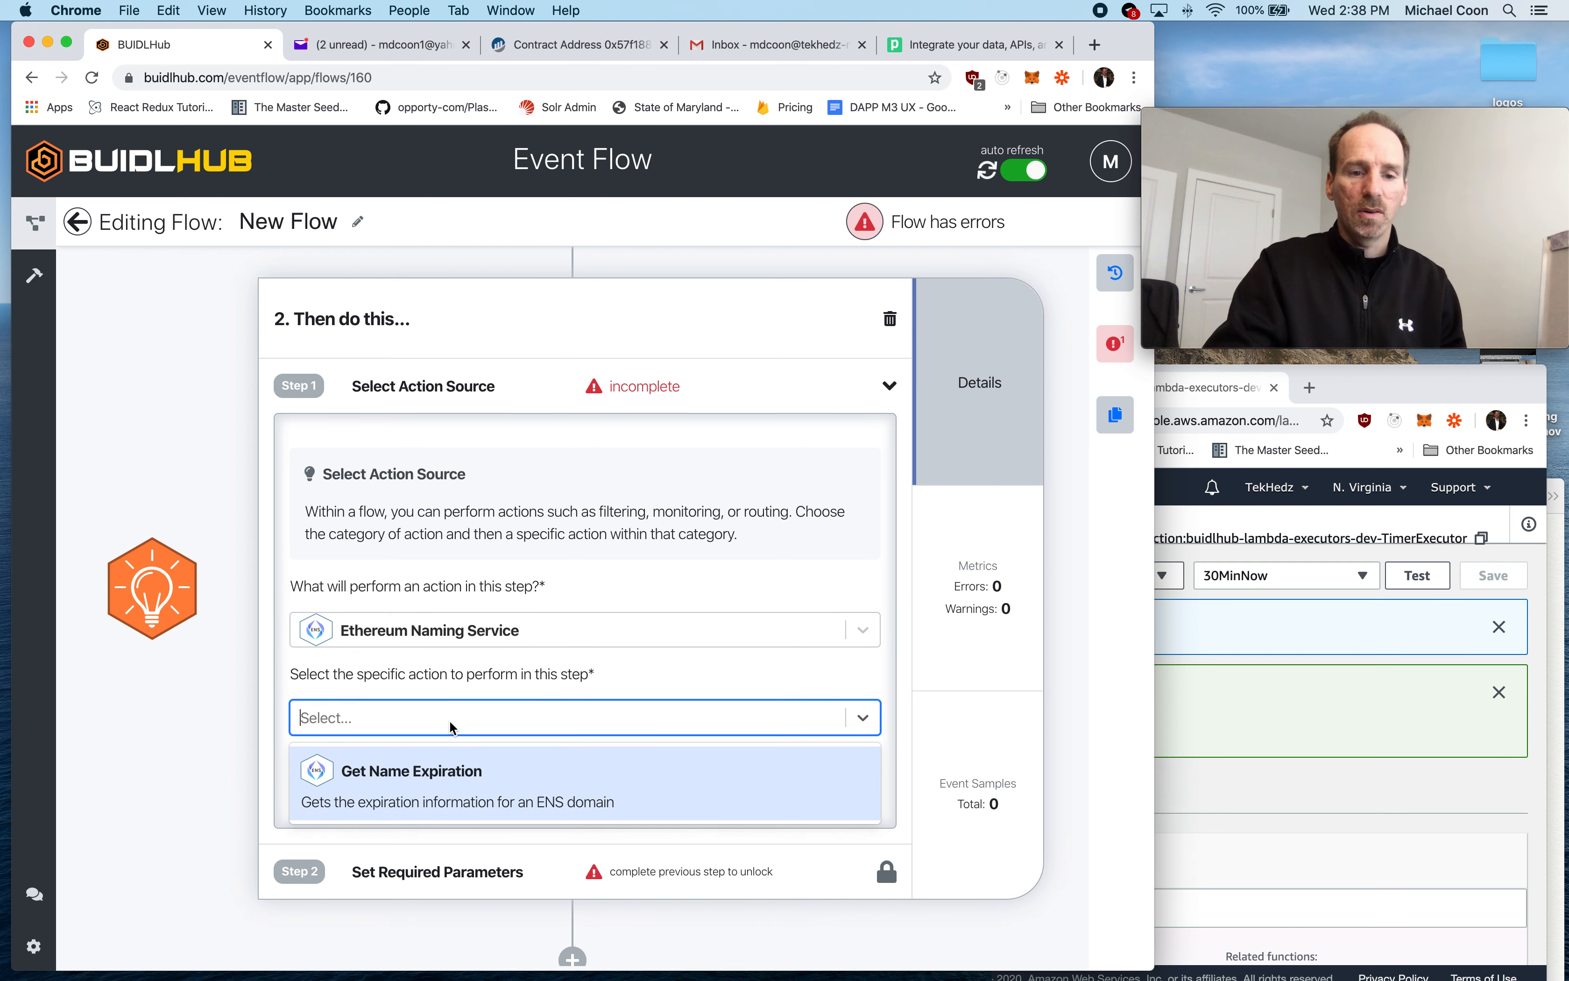
click(451, 777)
click(801, 781)
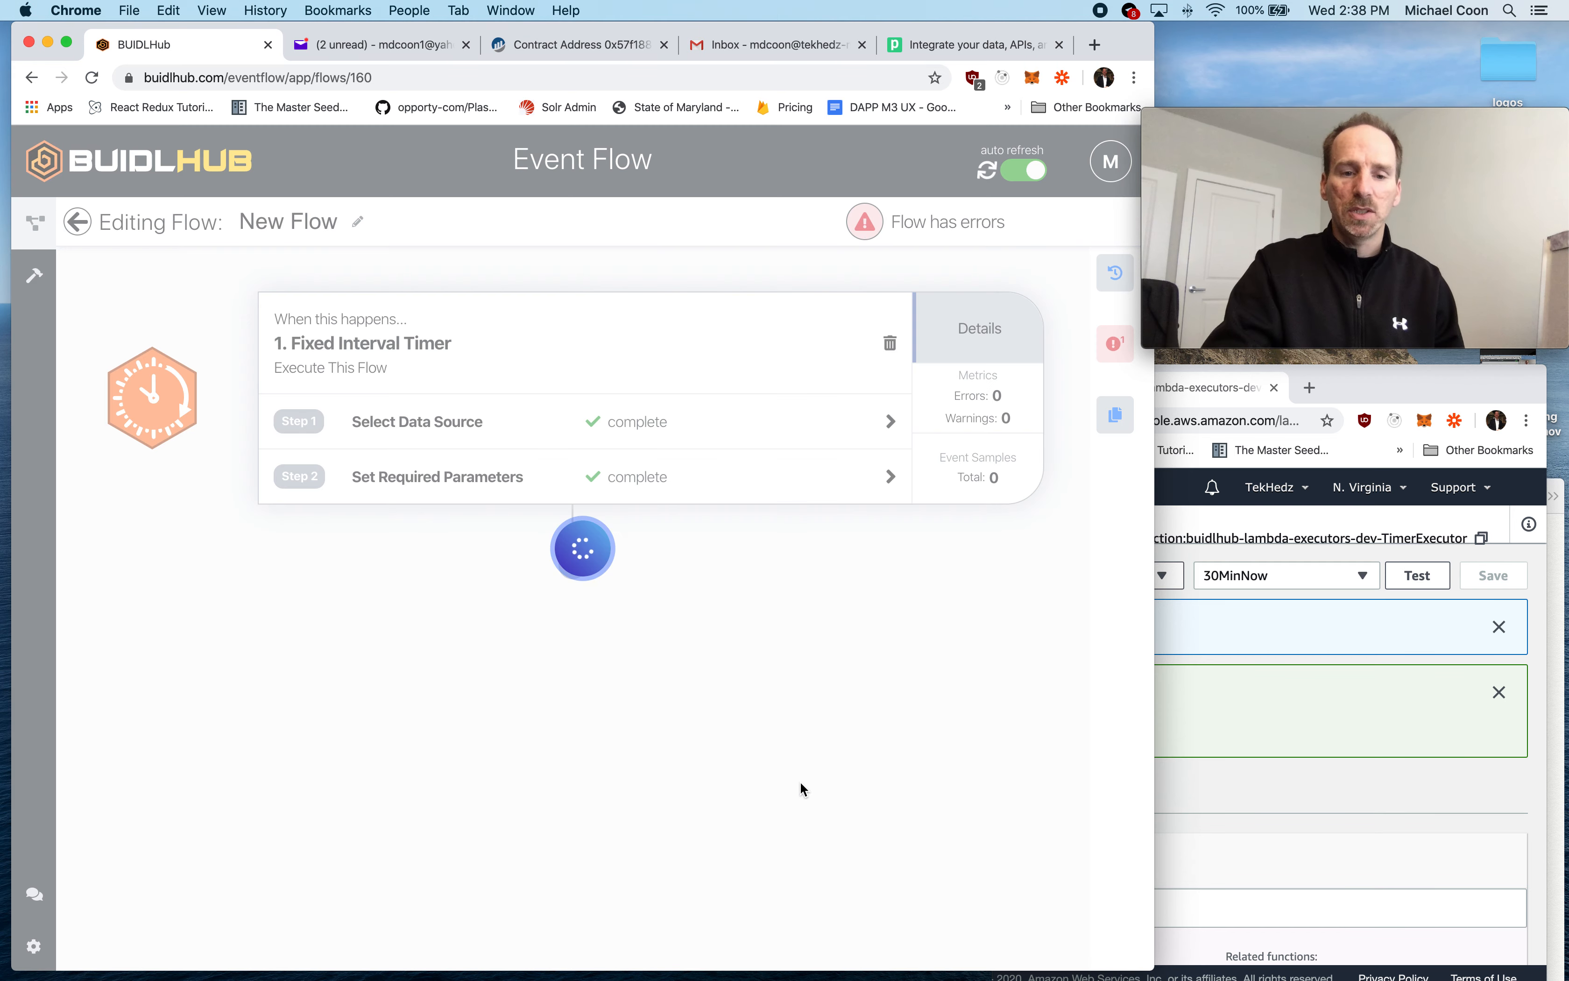
- Set the ENS Name to buidlhub.eth and save the ENS parameters
scroll(522, 776, down, 2)
click(403, 631)
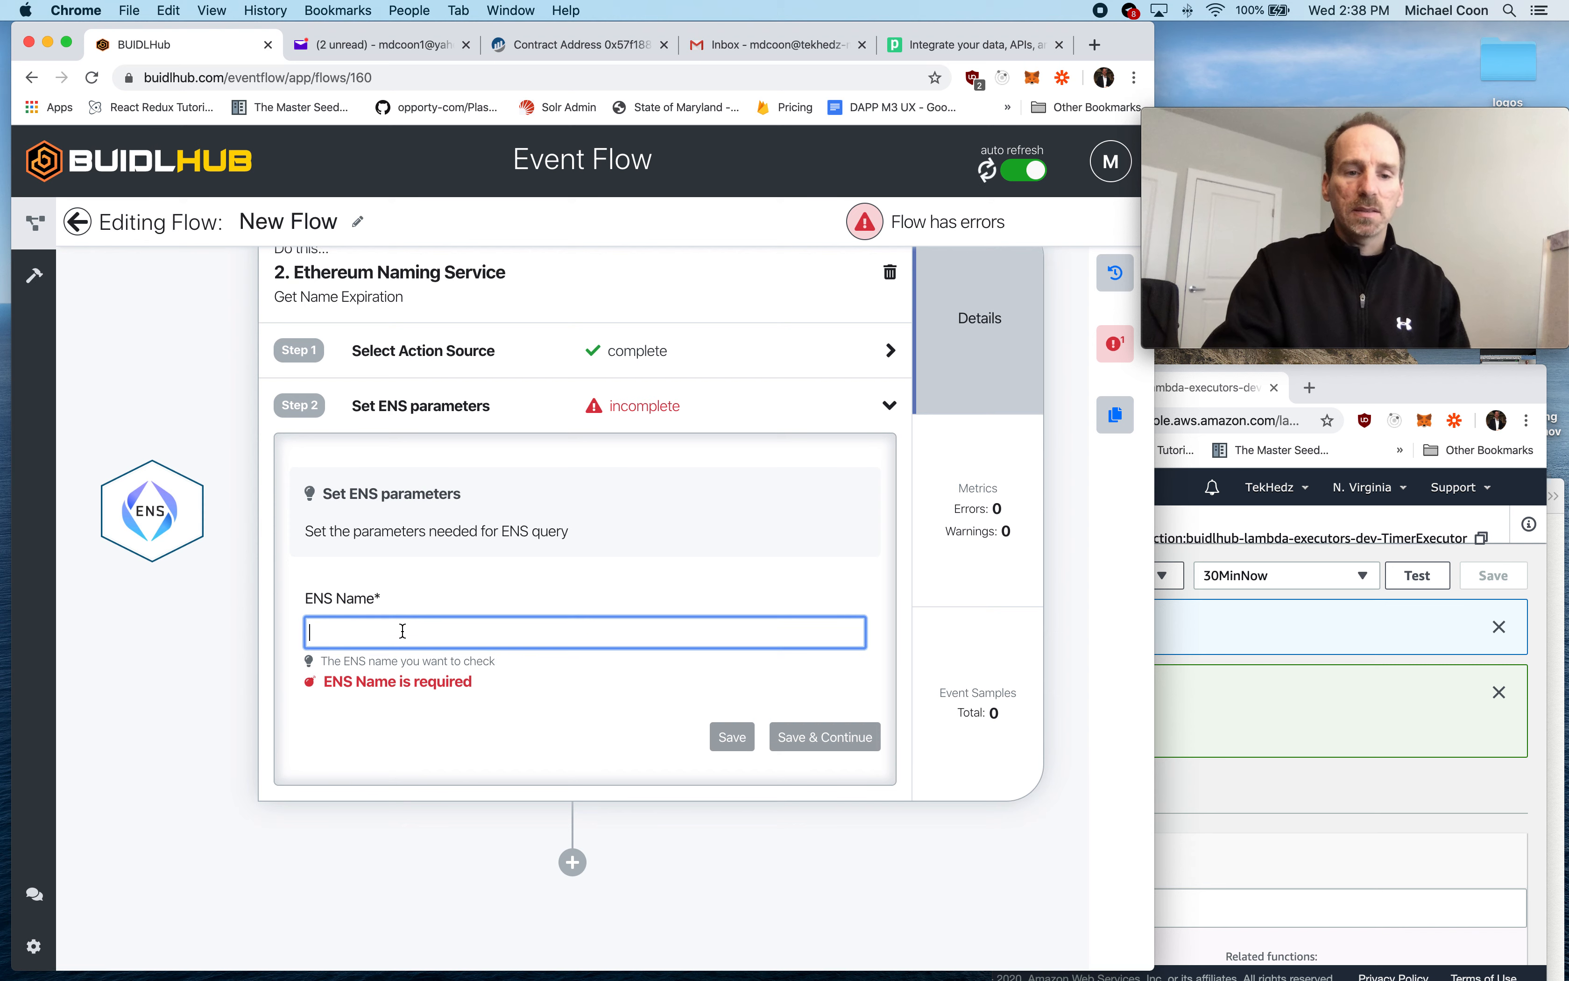
text(buidlhu)
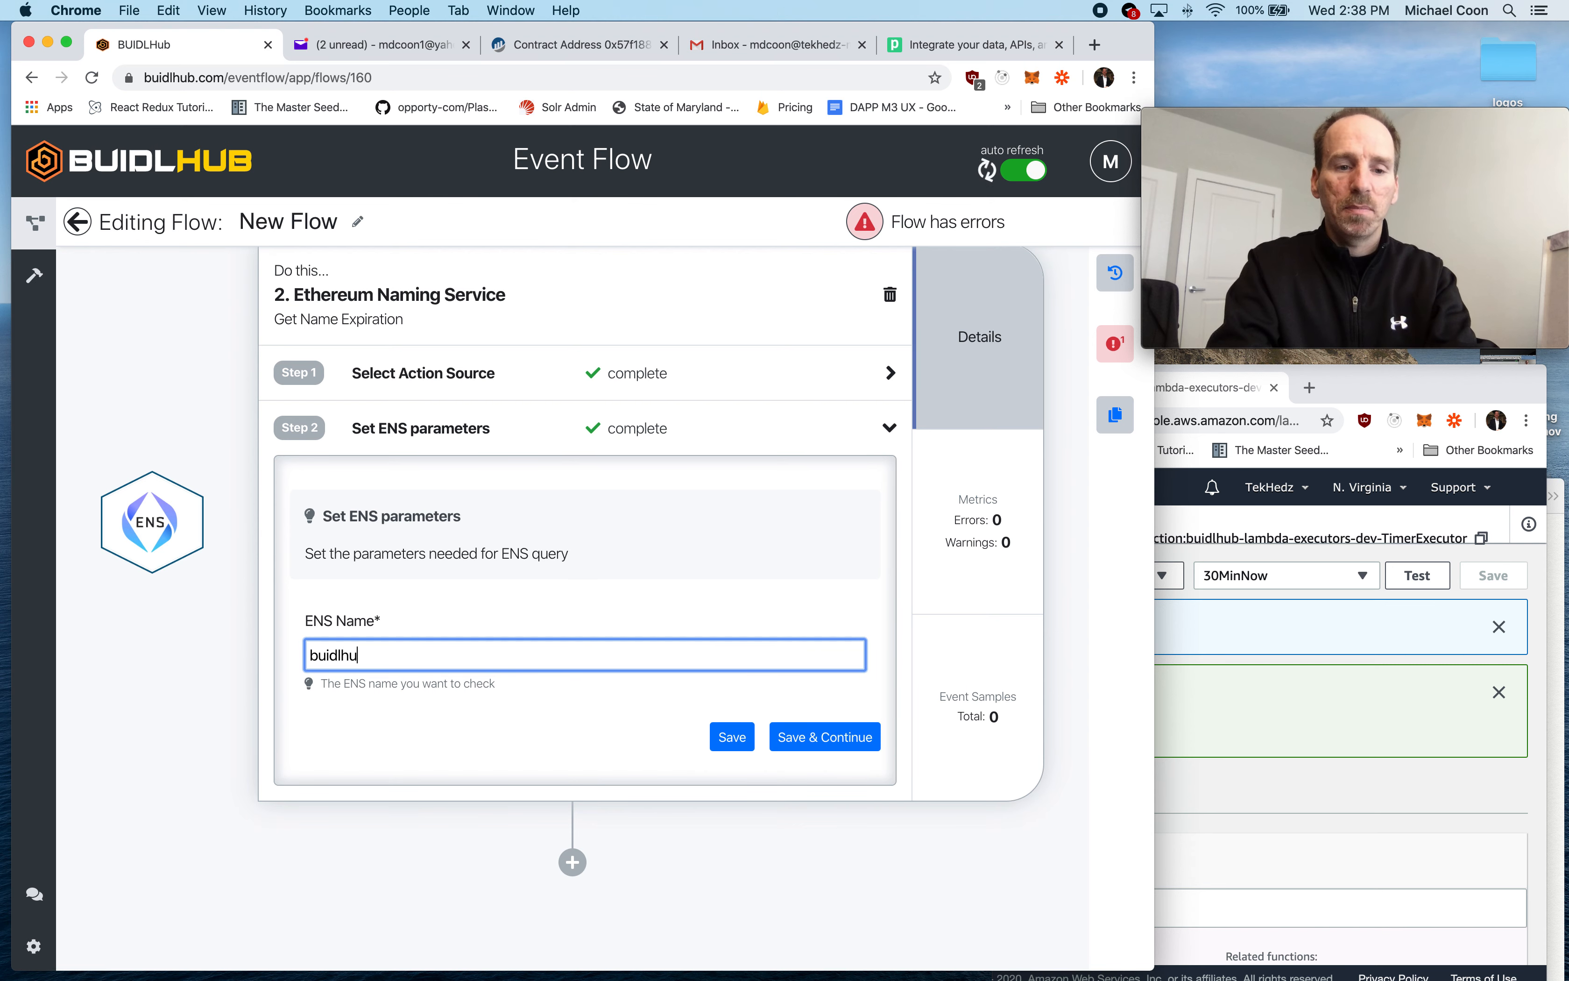
text(b.eth)
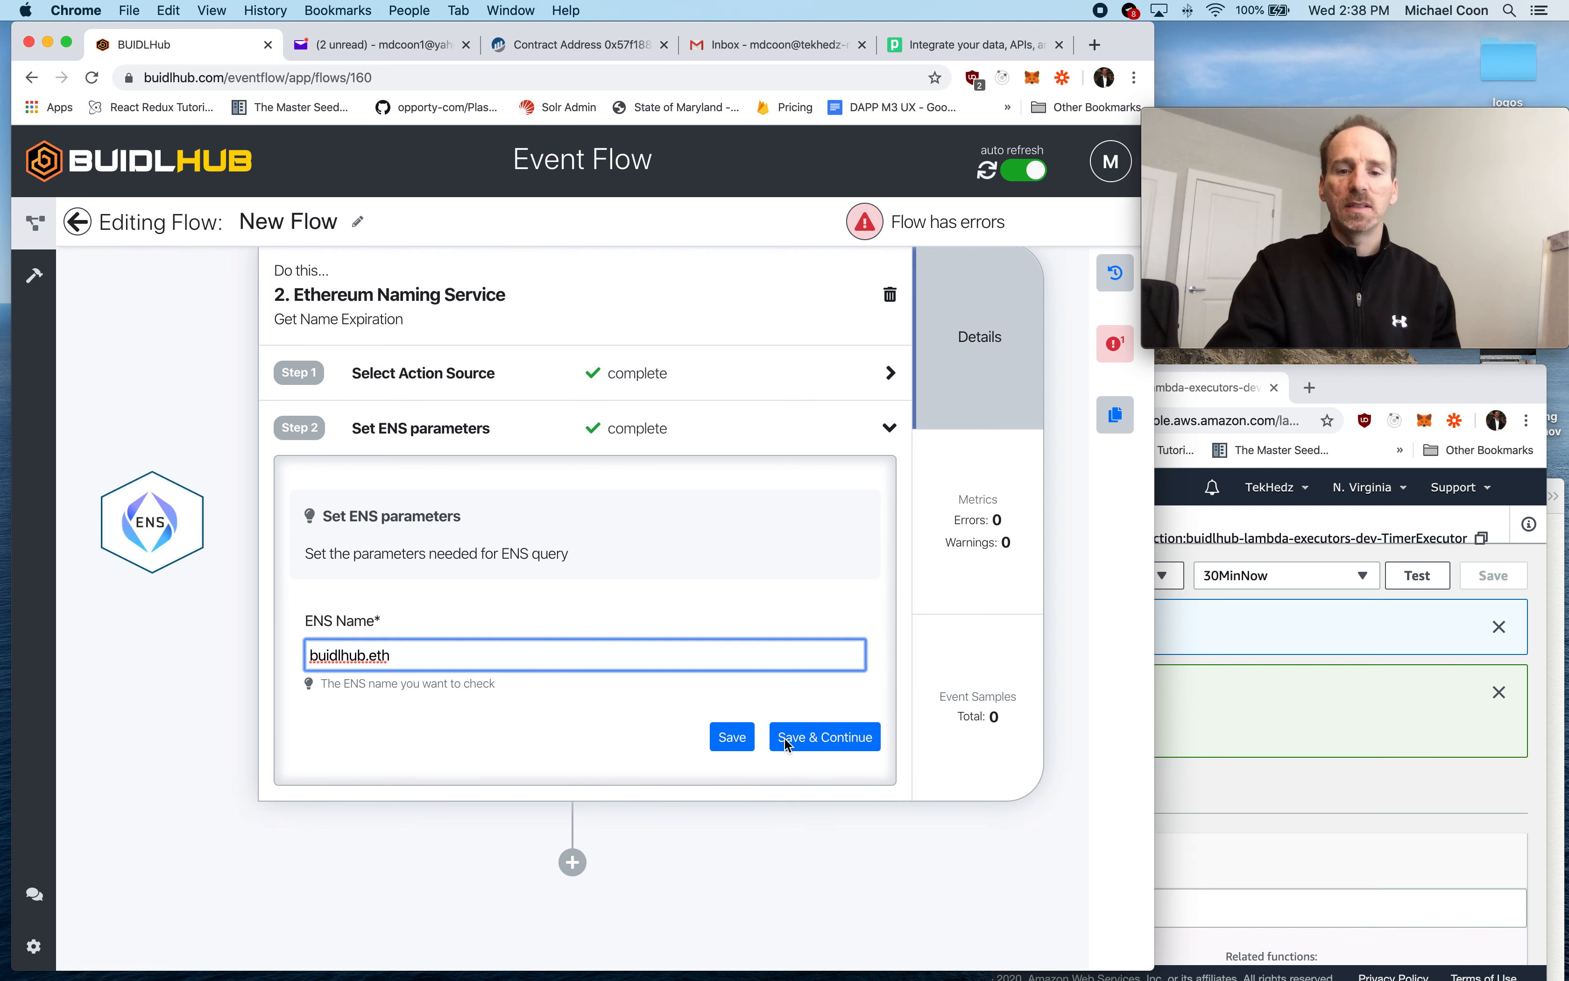
click(818, 741)
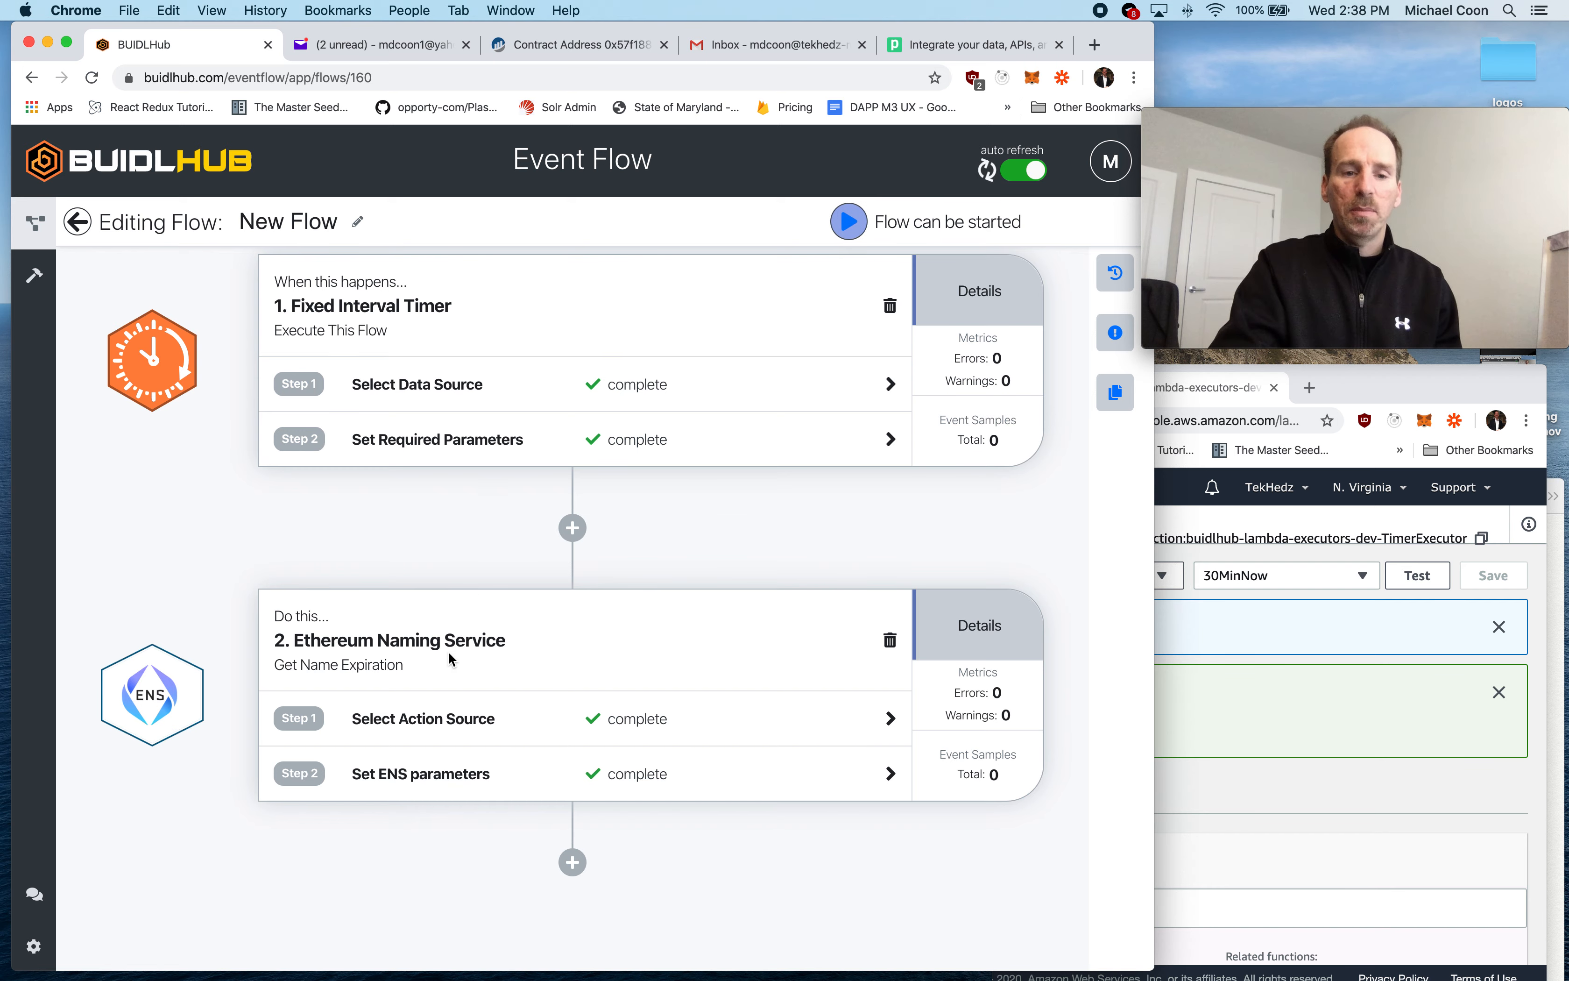
- Add a third step after the ENS lookup that uses Filter with the Filter Input action, and save the action source
click(573, 862)
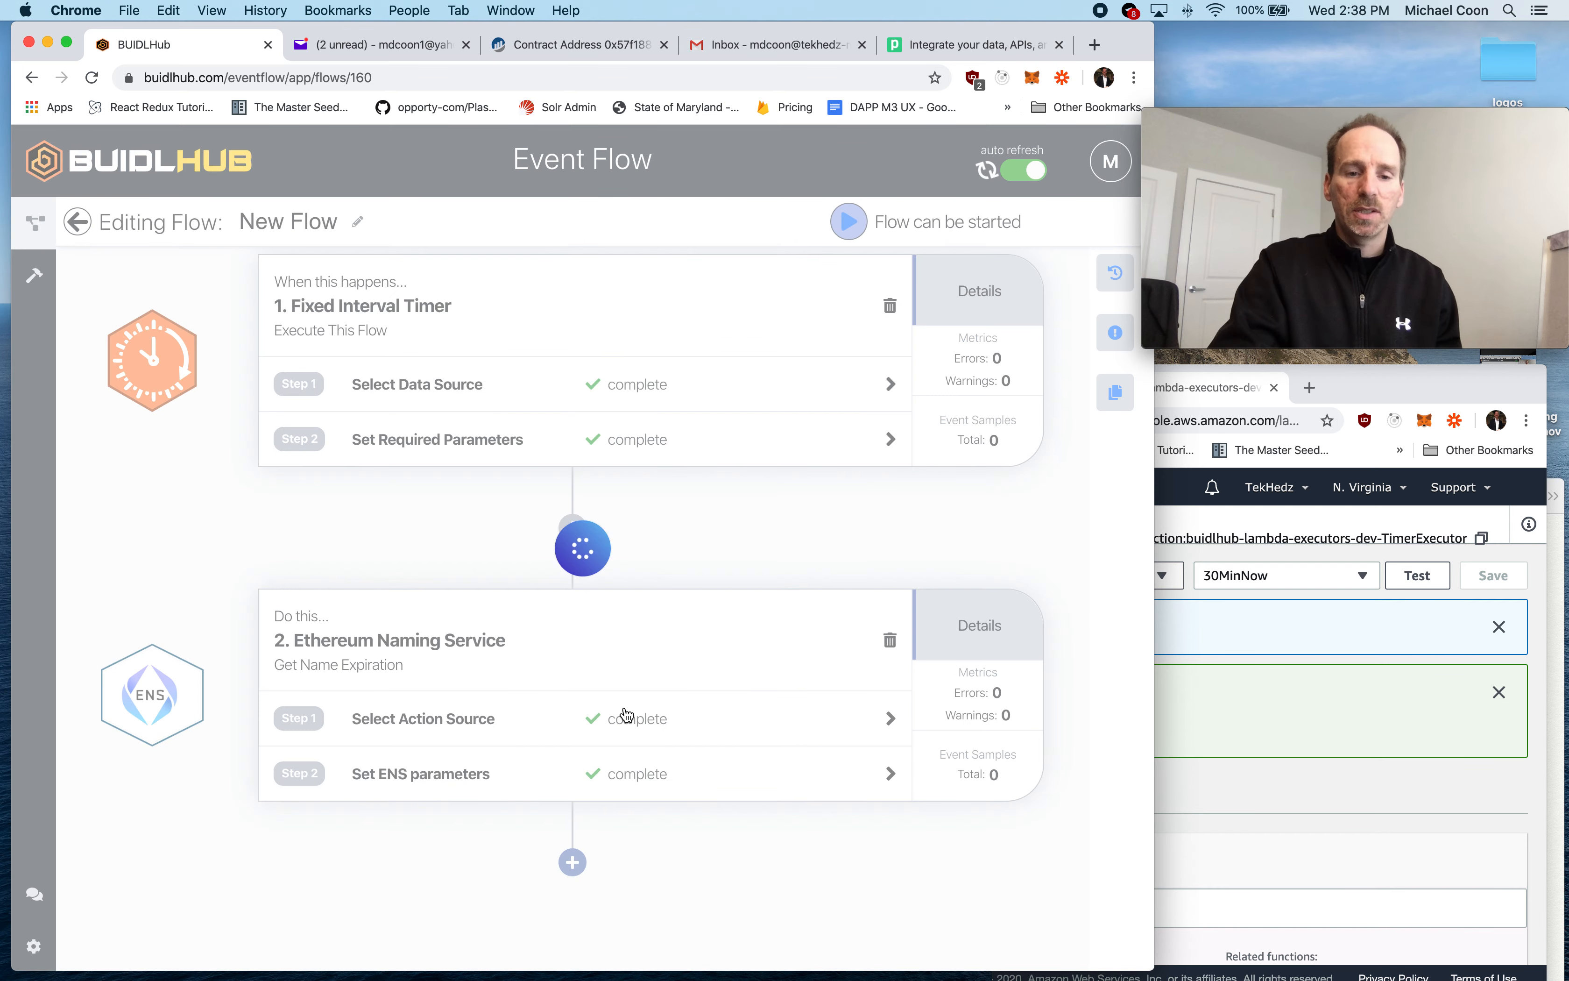
click(404, 717)
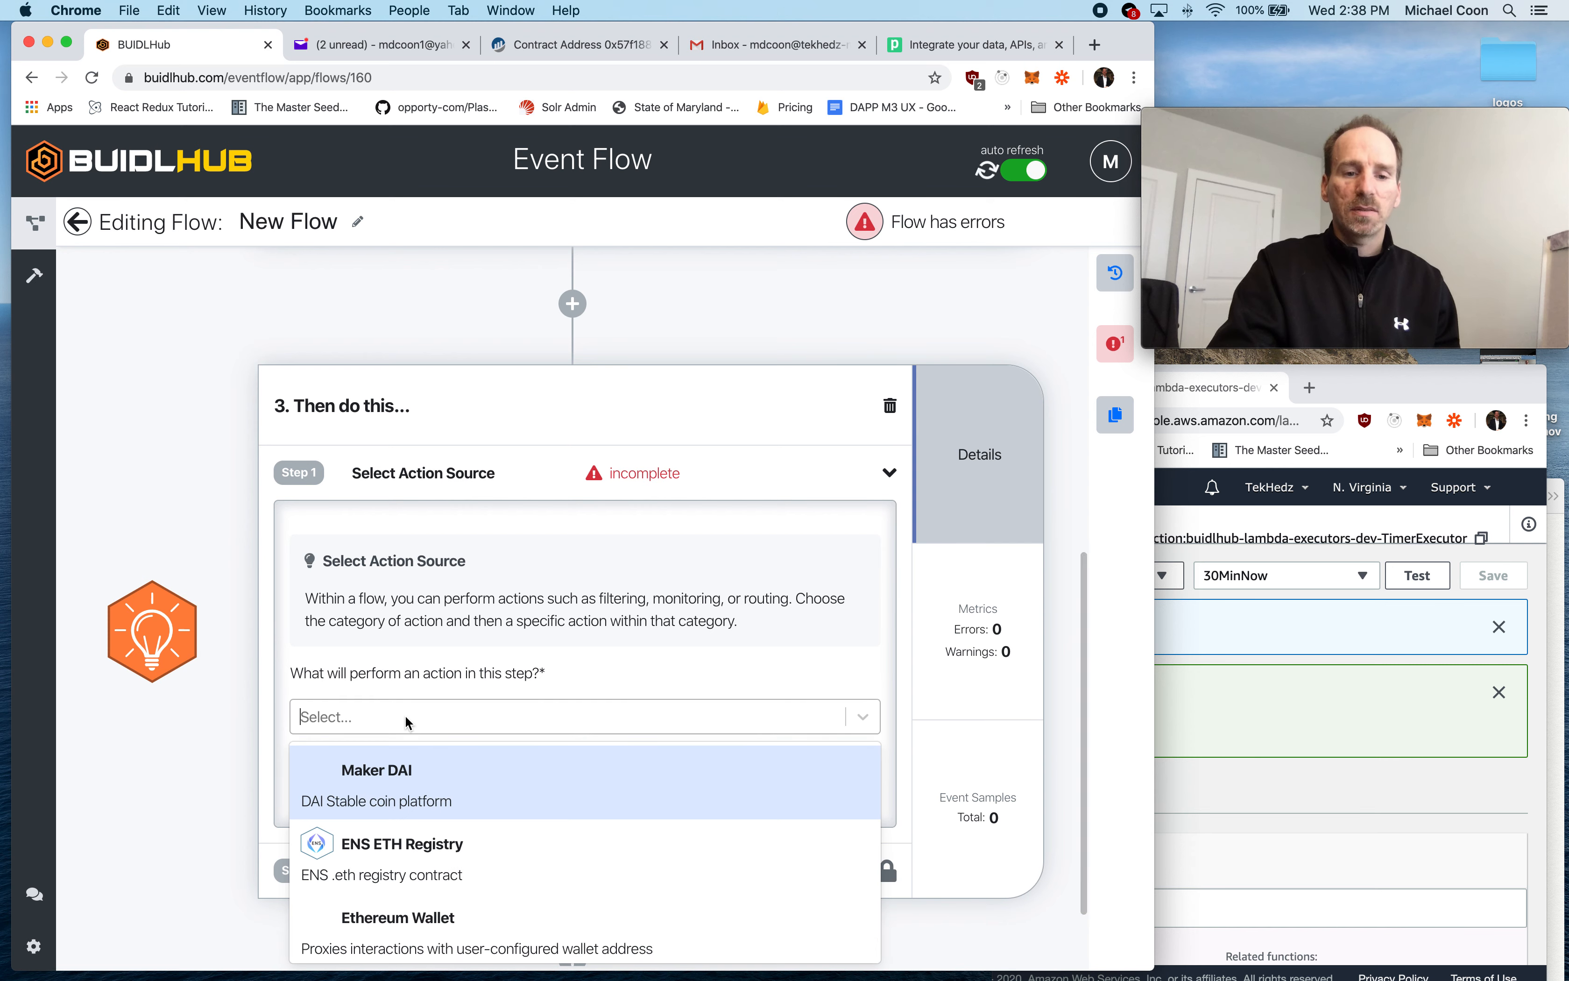
scroll(451, 809, down, 5)
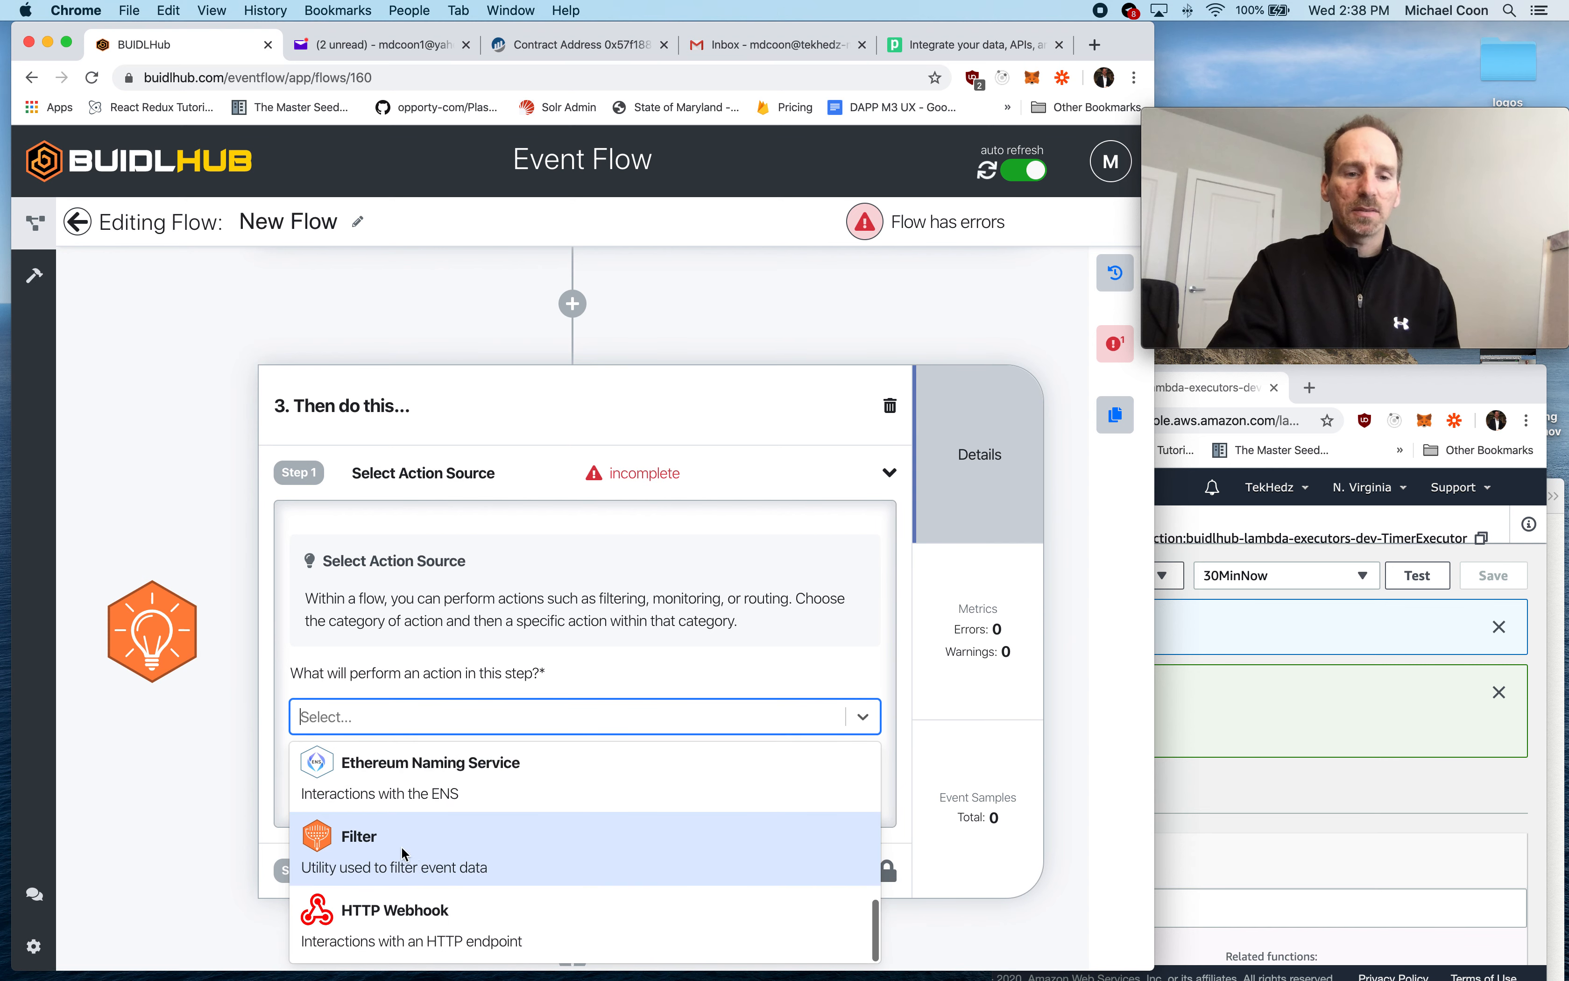
click(401, 846)
click(412, 807)
click(412, 876)
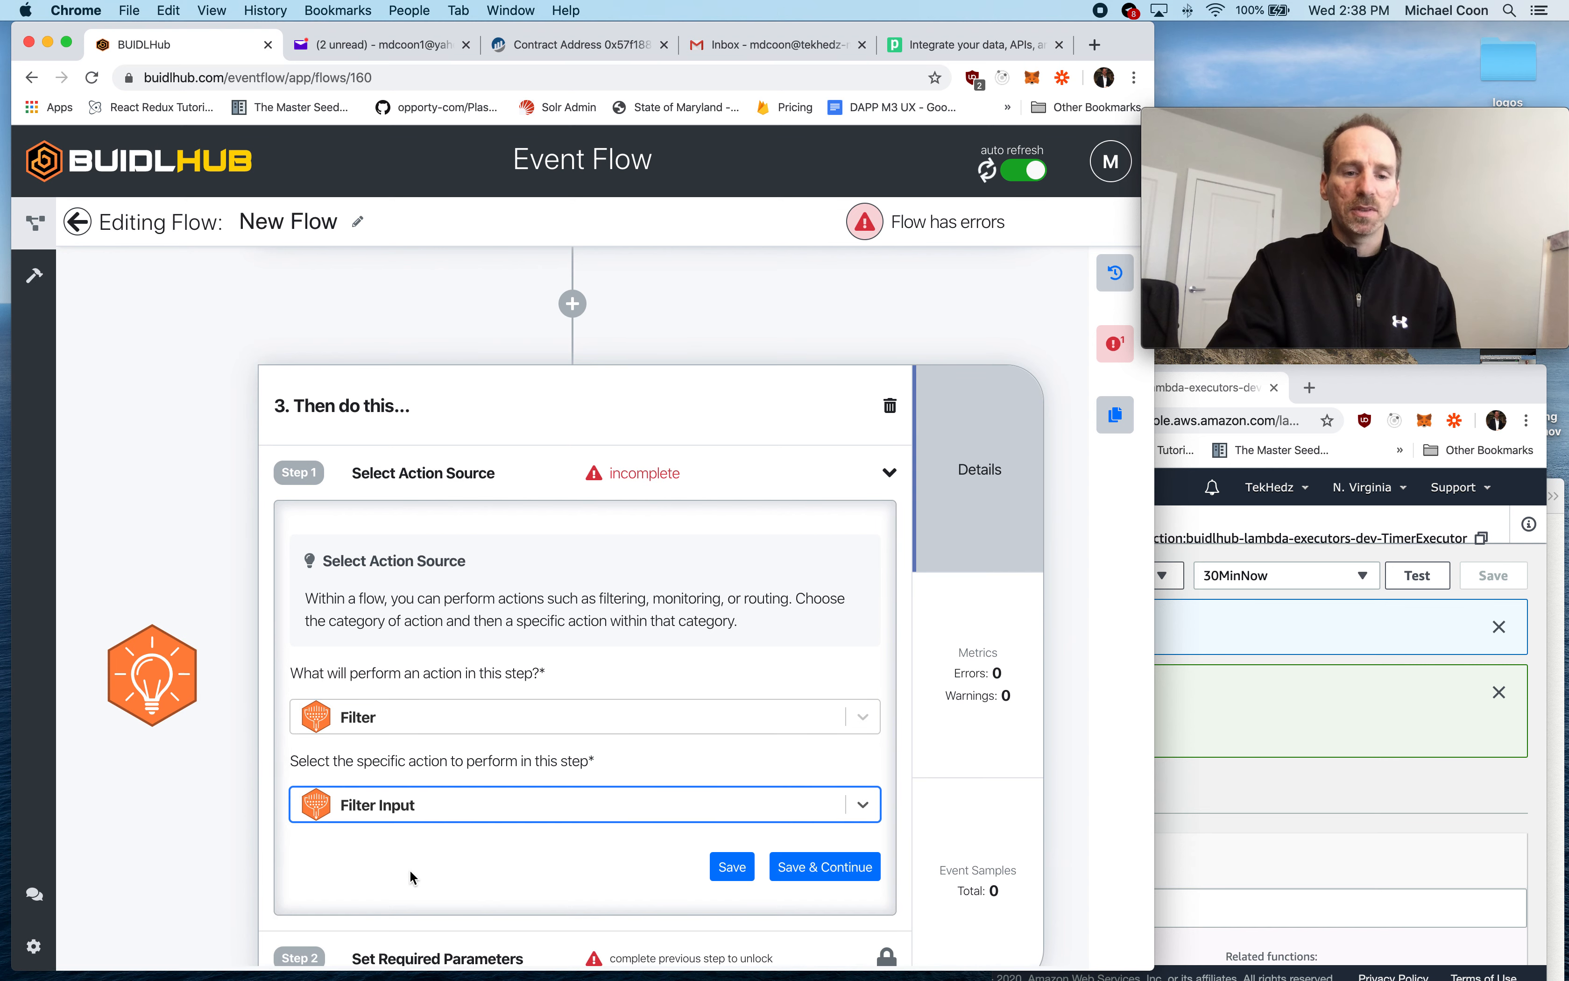
click(804, 867)
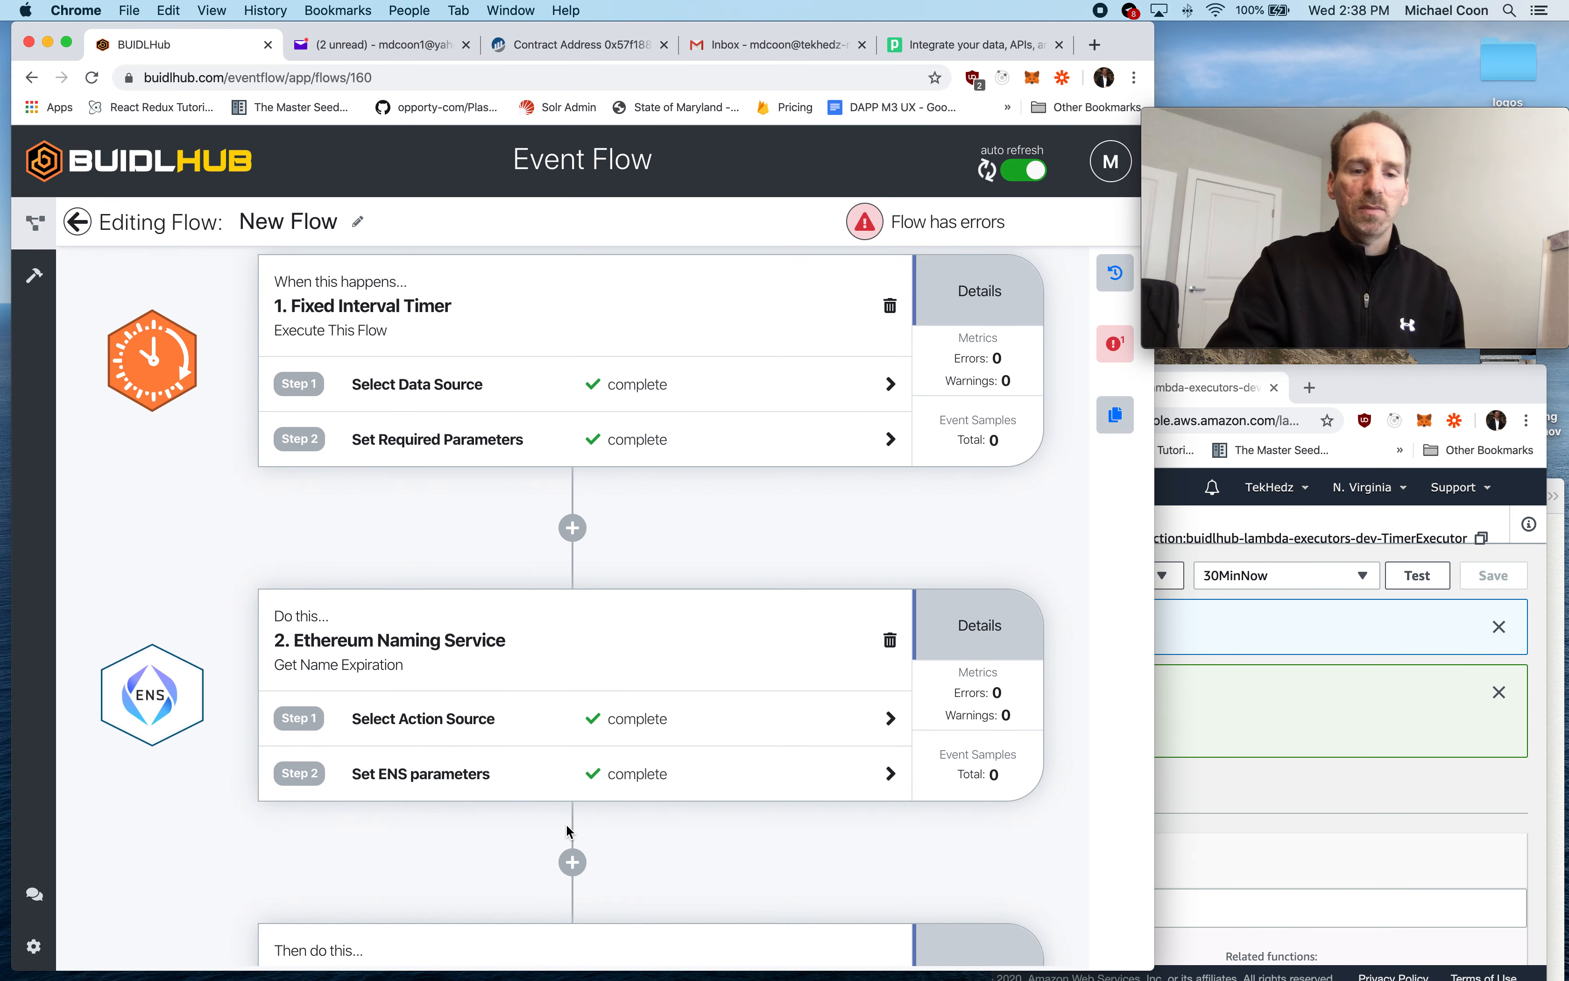
- Add a filter on the remainingSeconds field with the less-than operator
click(355, 692)
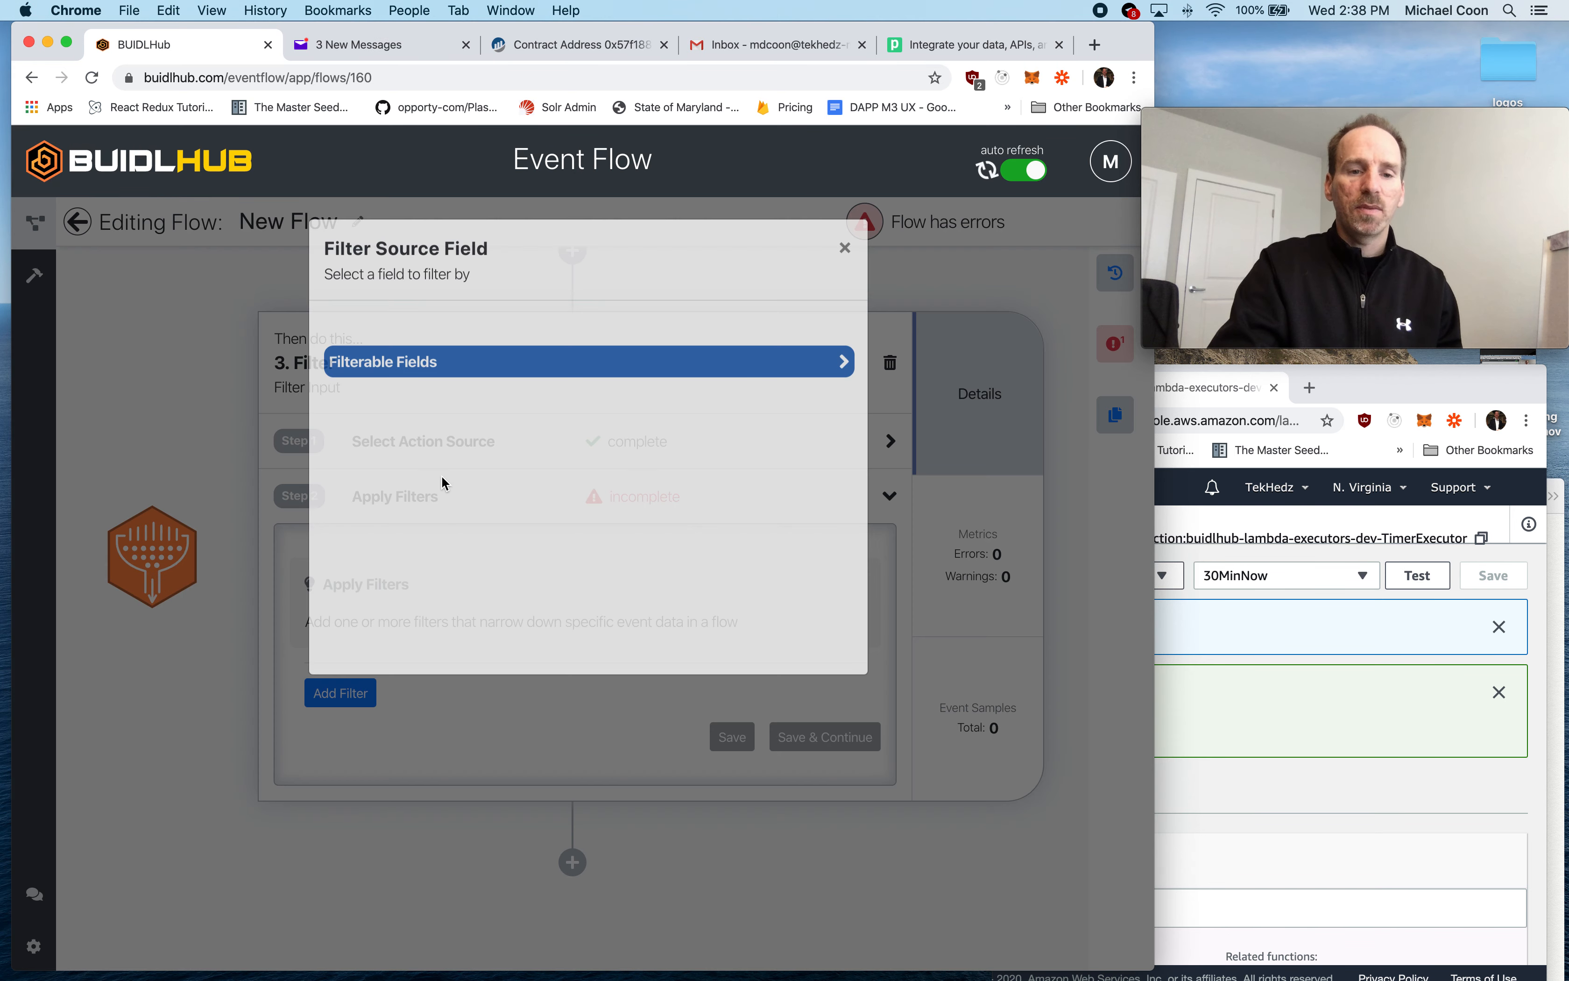
click(400, 387)
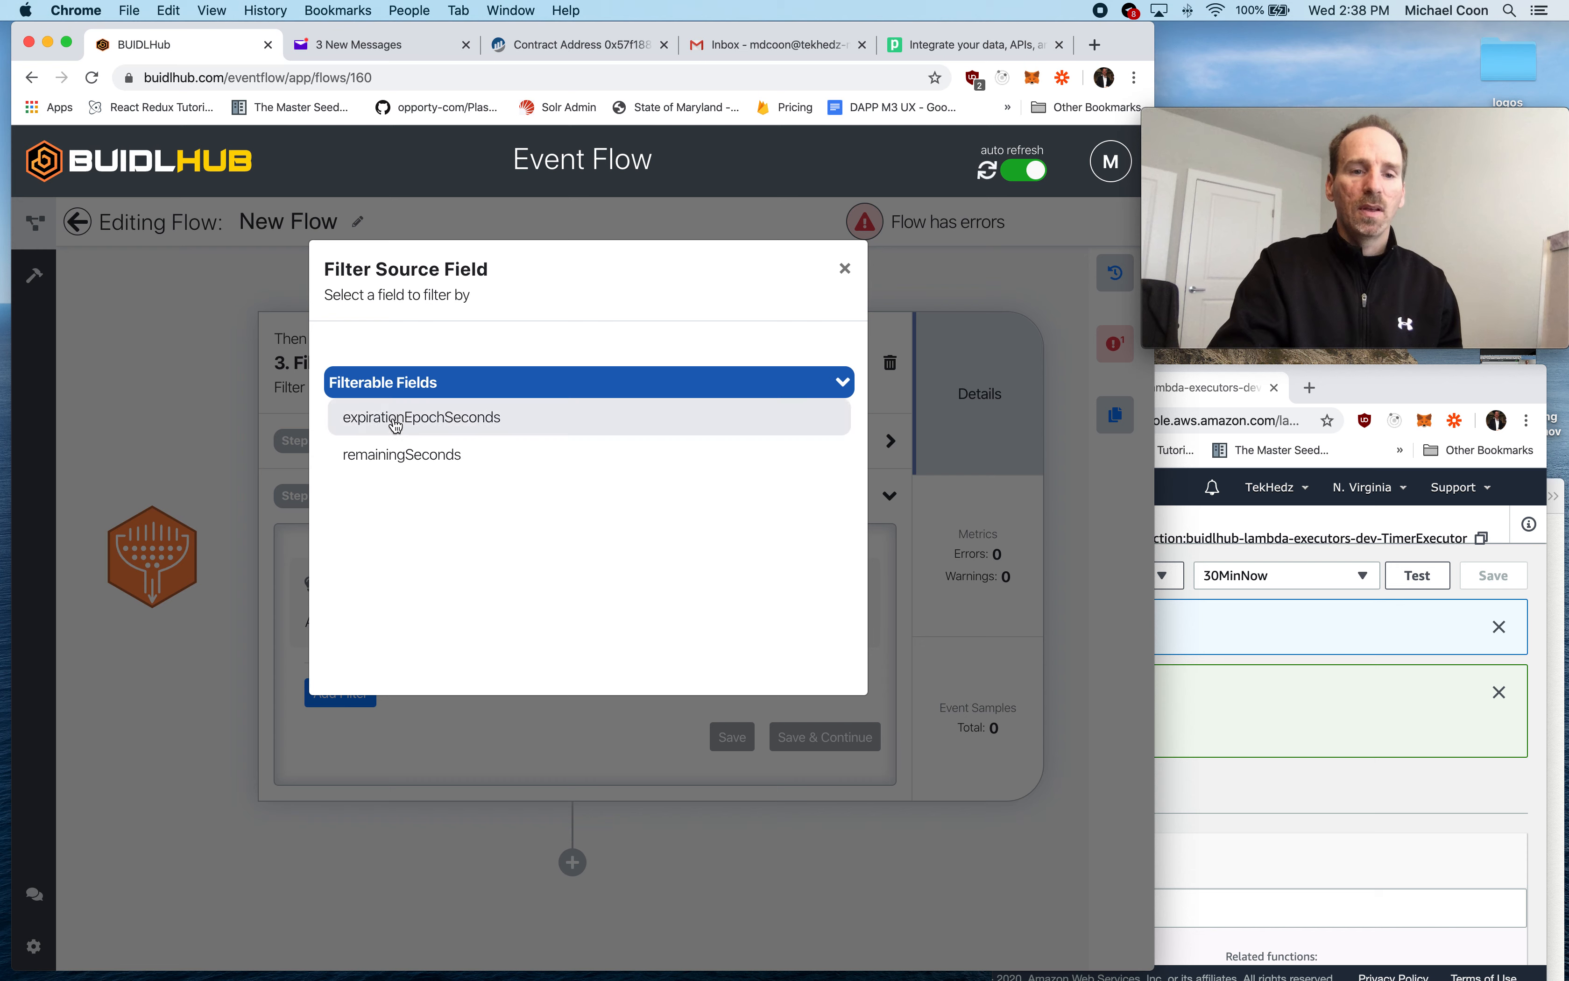
click(417, 459)
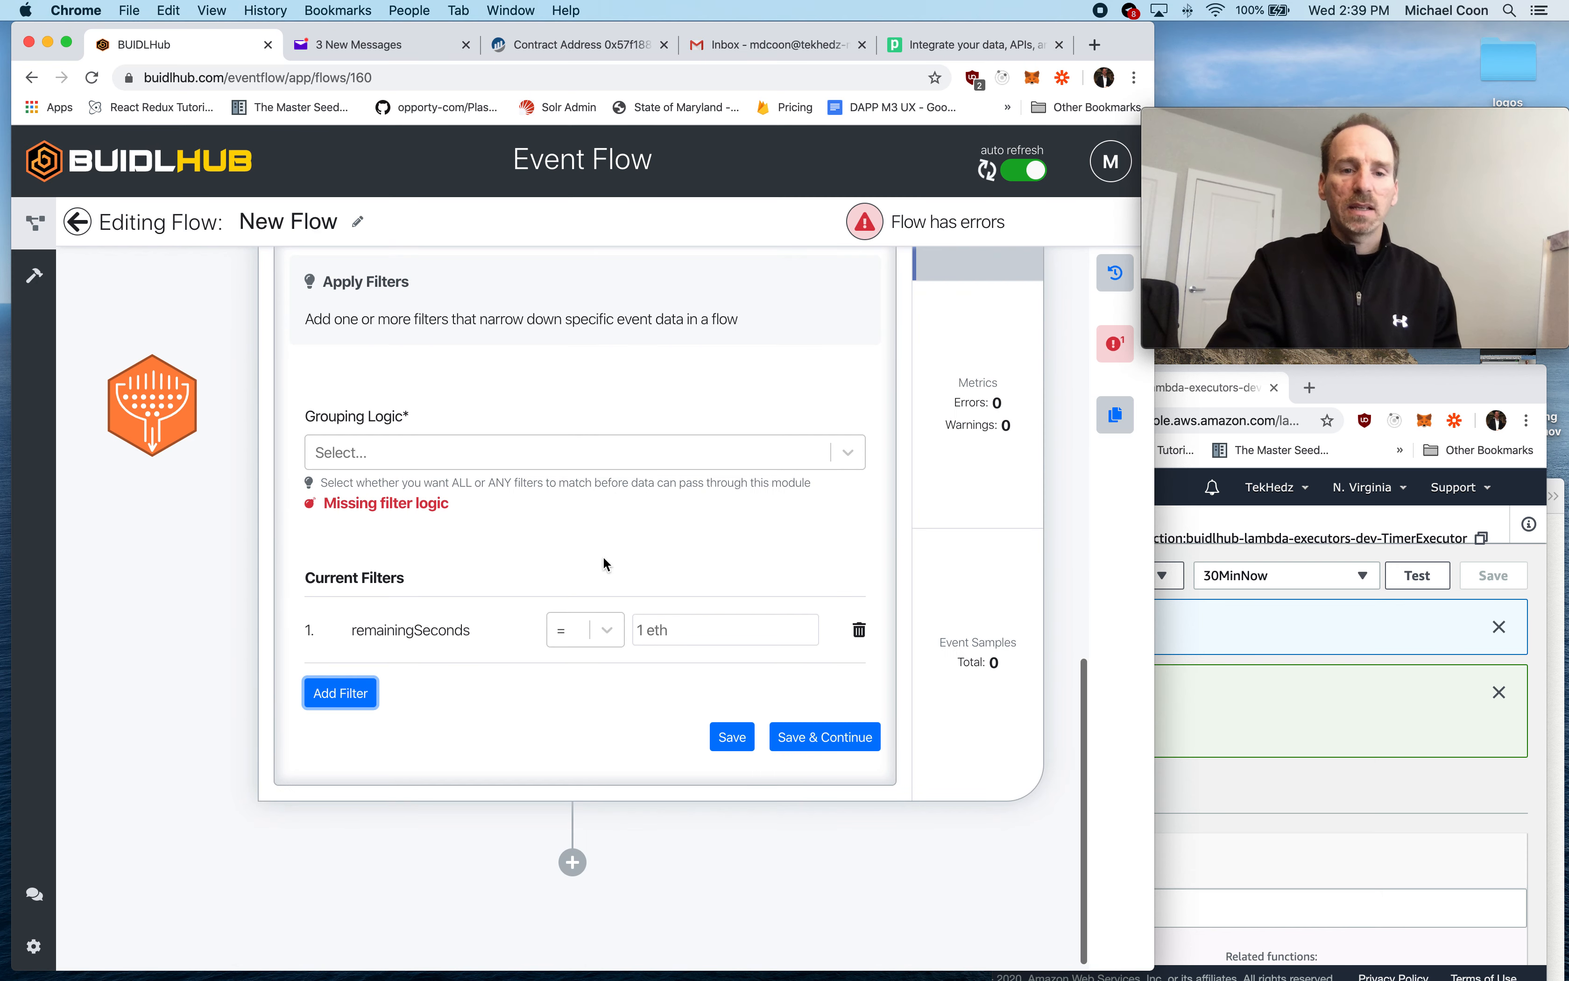
click(609, 629)
click(584, 888)
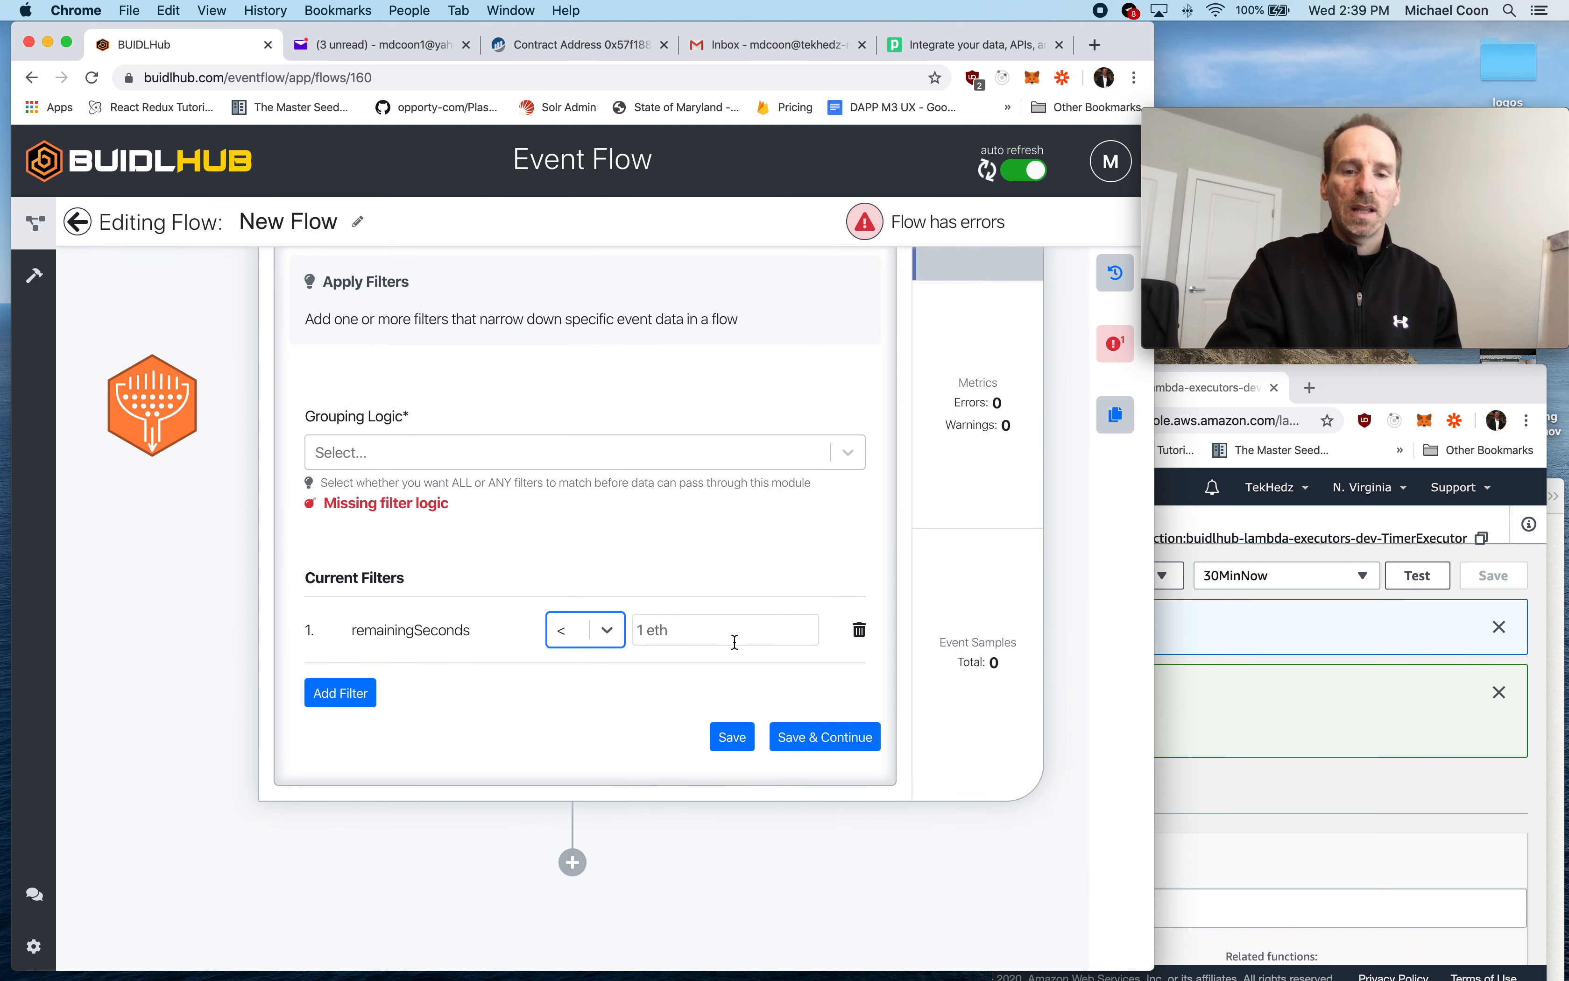
- Copy the One Year value from the Notes app and set it, 31536000, as the remainingSeconds filter's comparison value
click(713, 626)
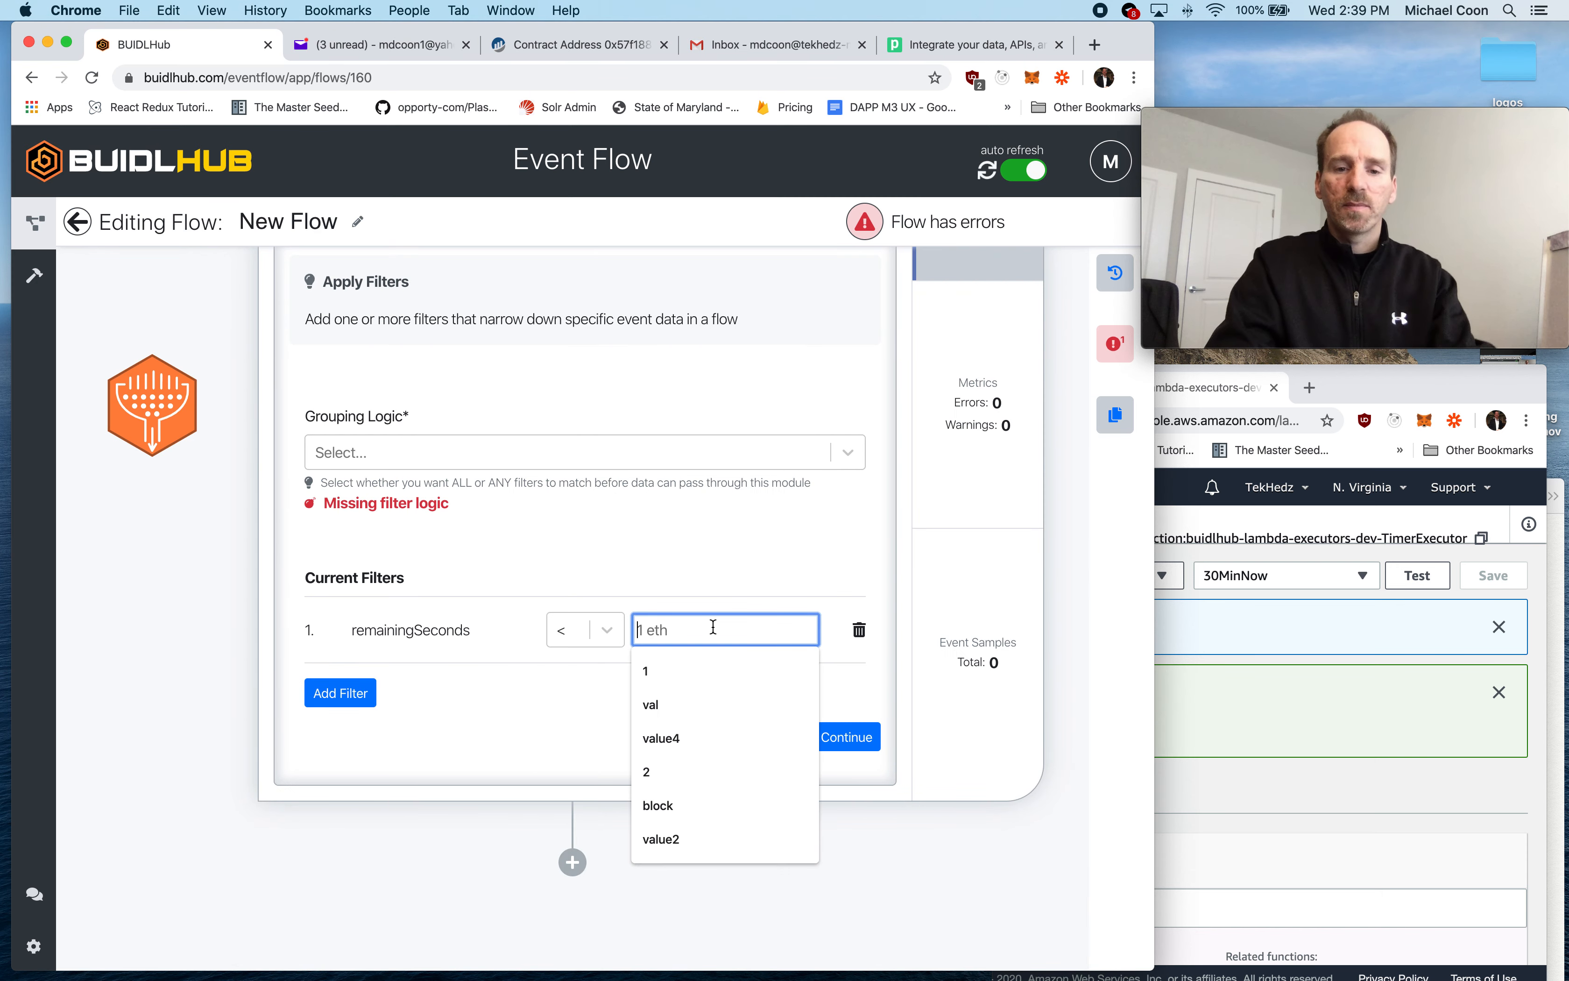
click(1555, 517)
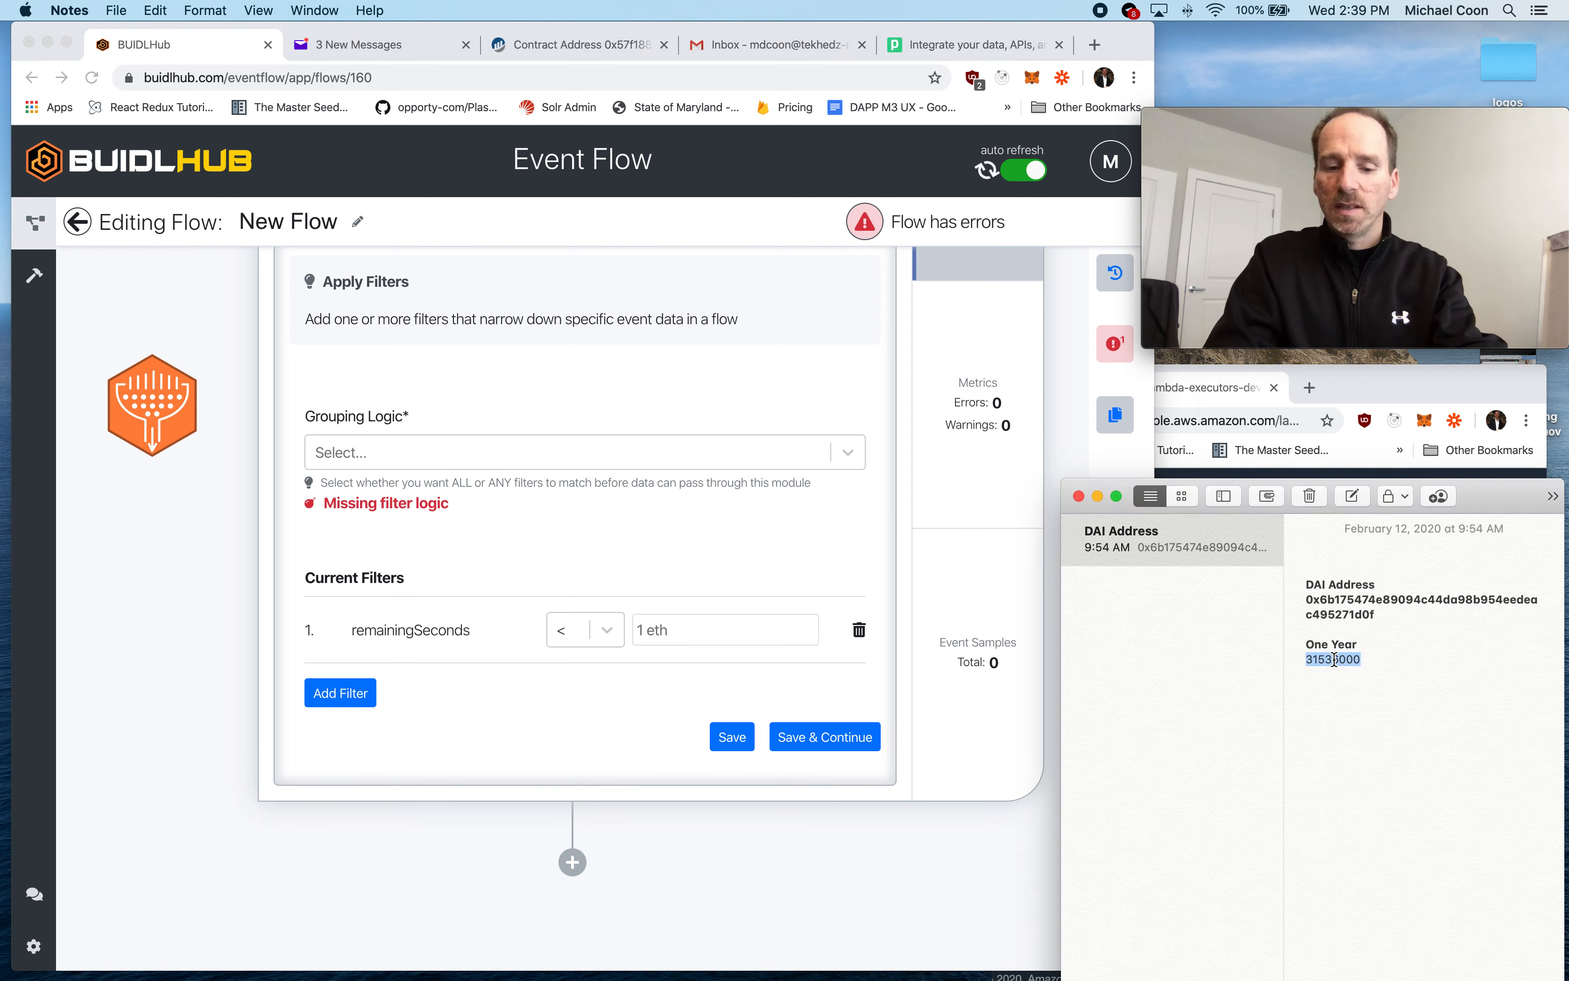
click(736, 628)
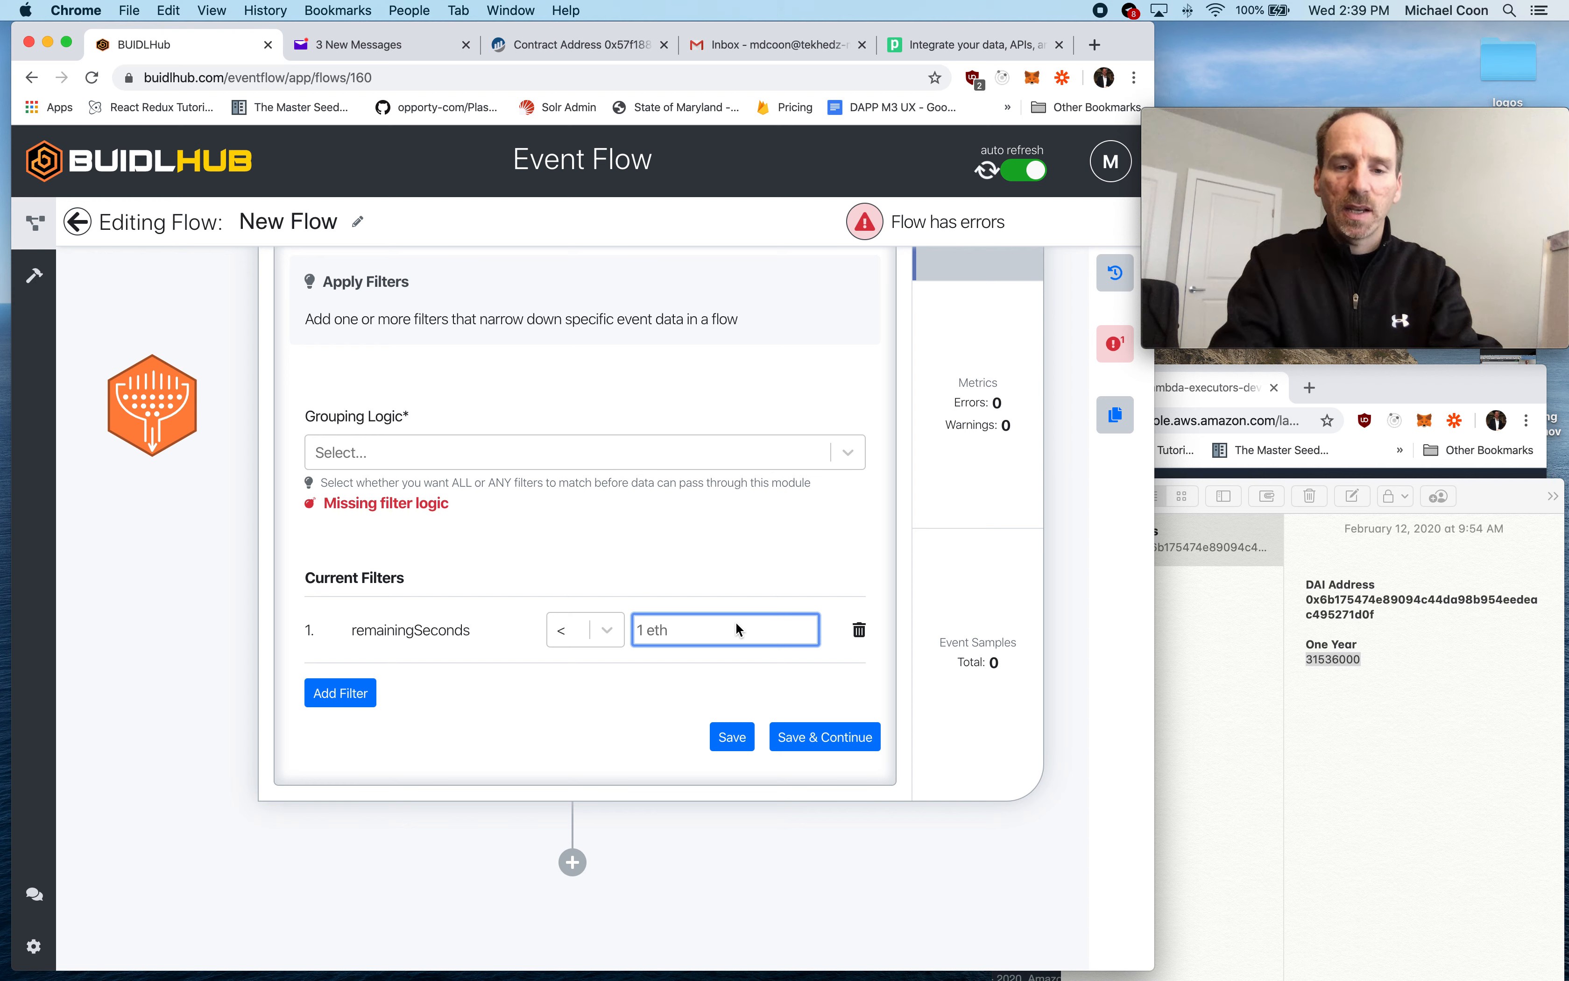
text(1 month)
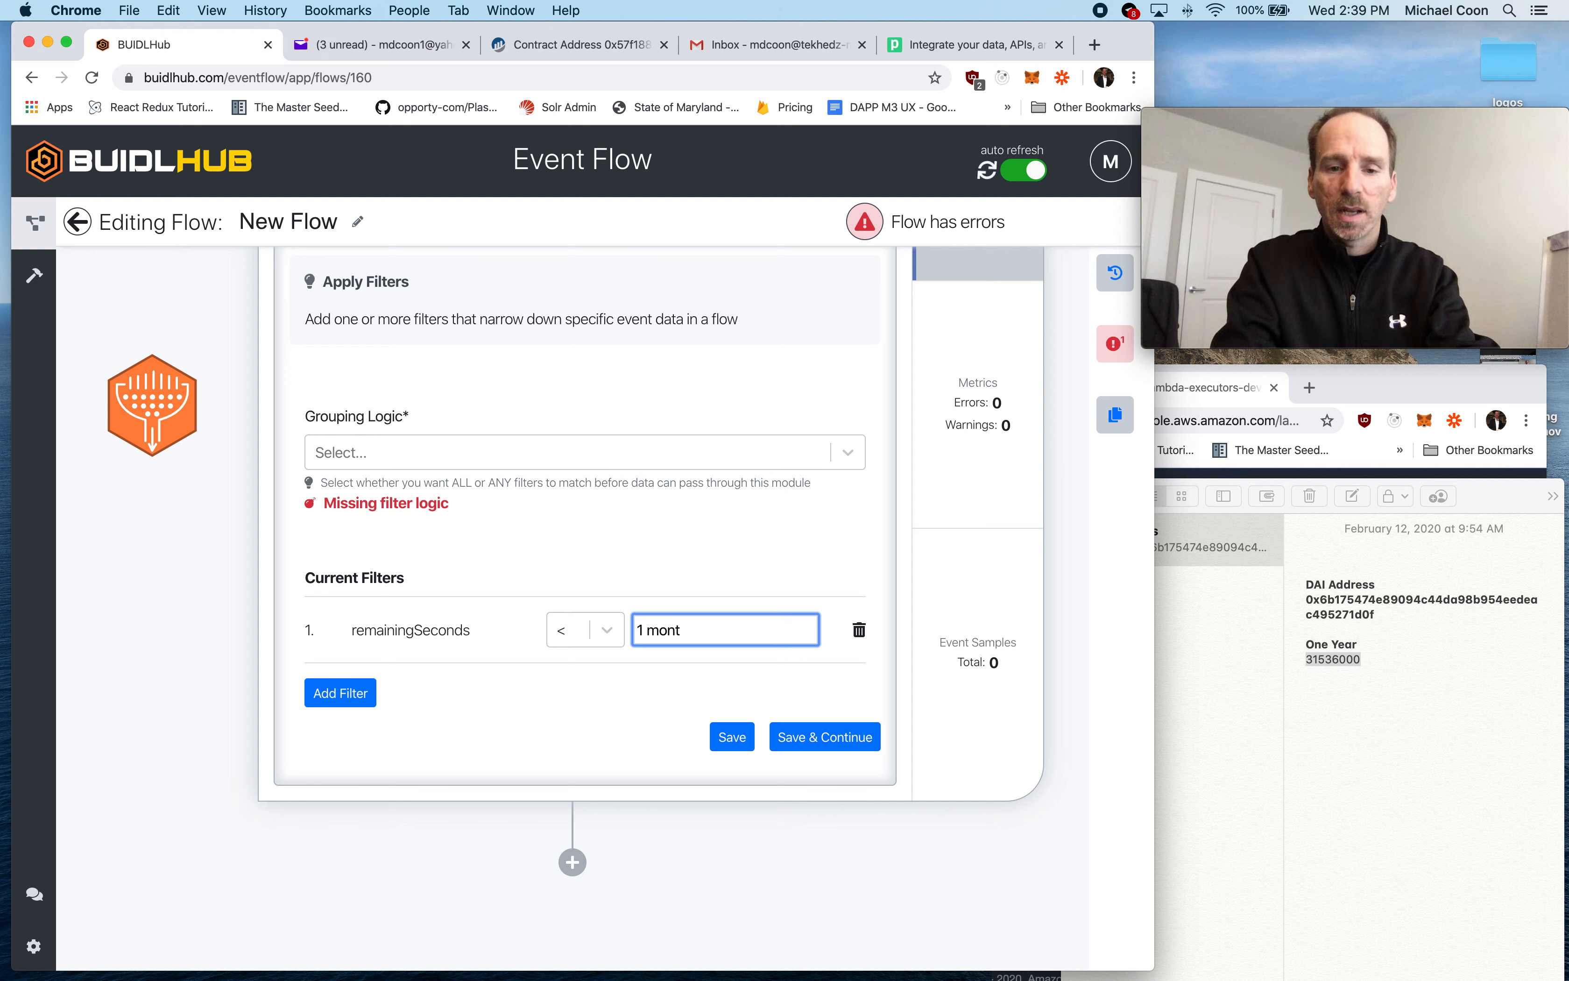
text(31536000)
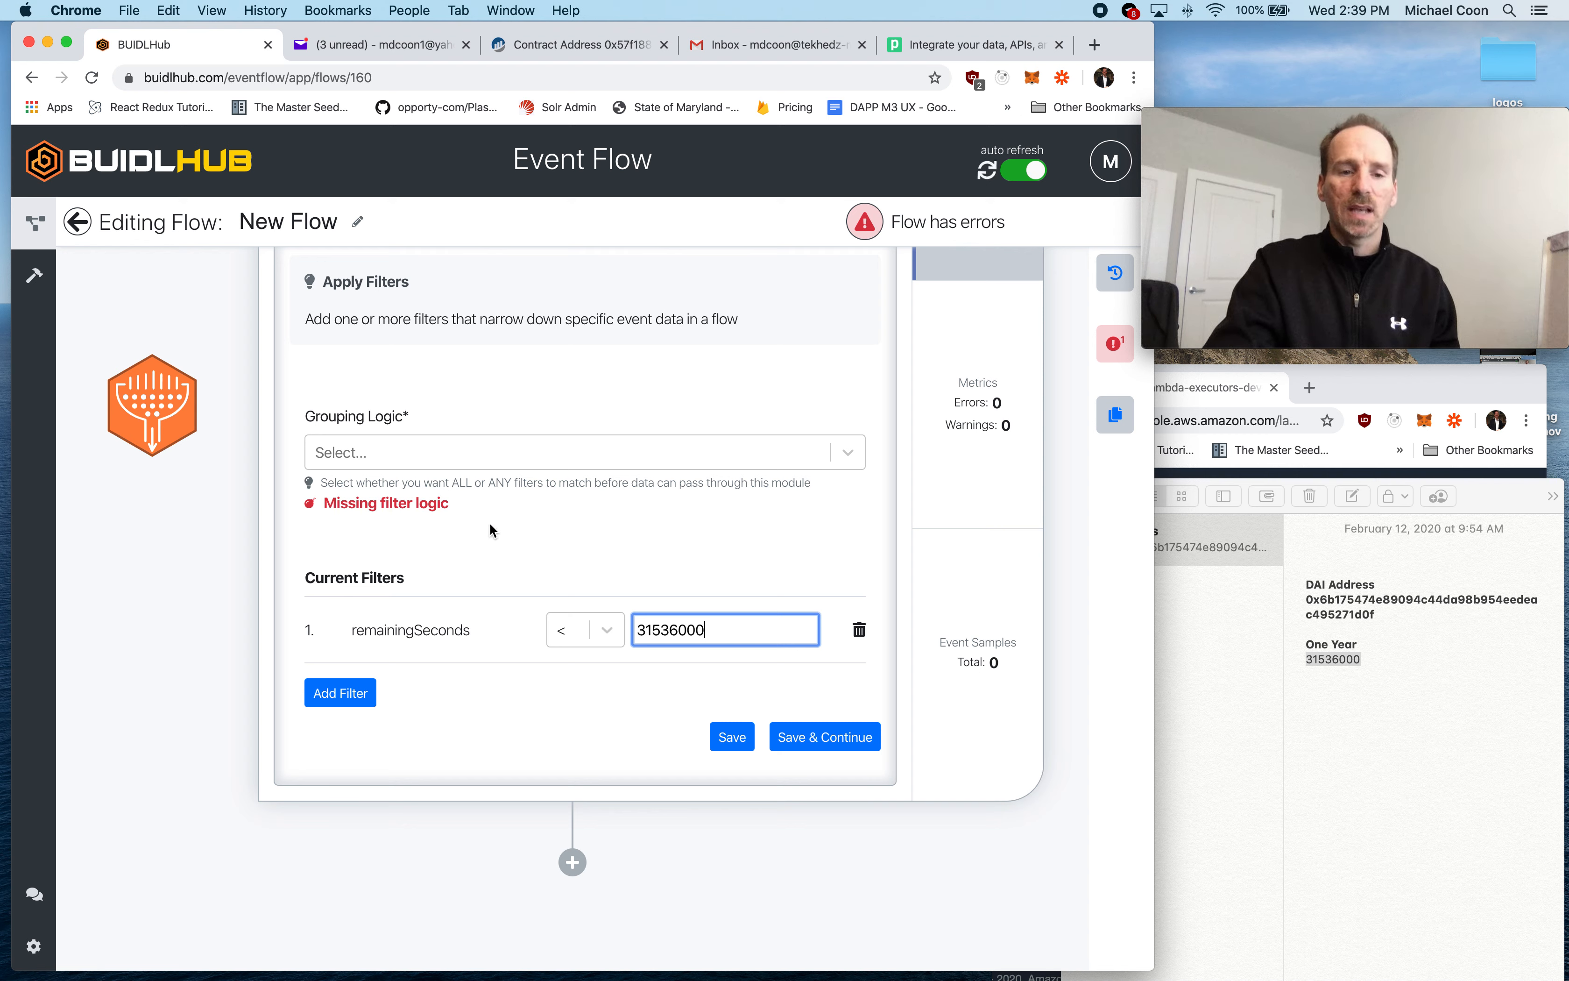
- Set the filter's grouping logic to ALL and save the filter settings
click(483, 457)
click(423, 538)
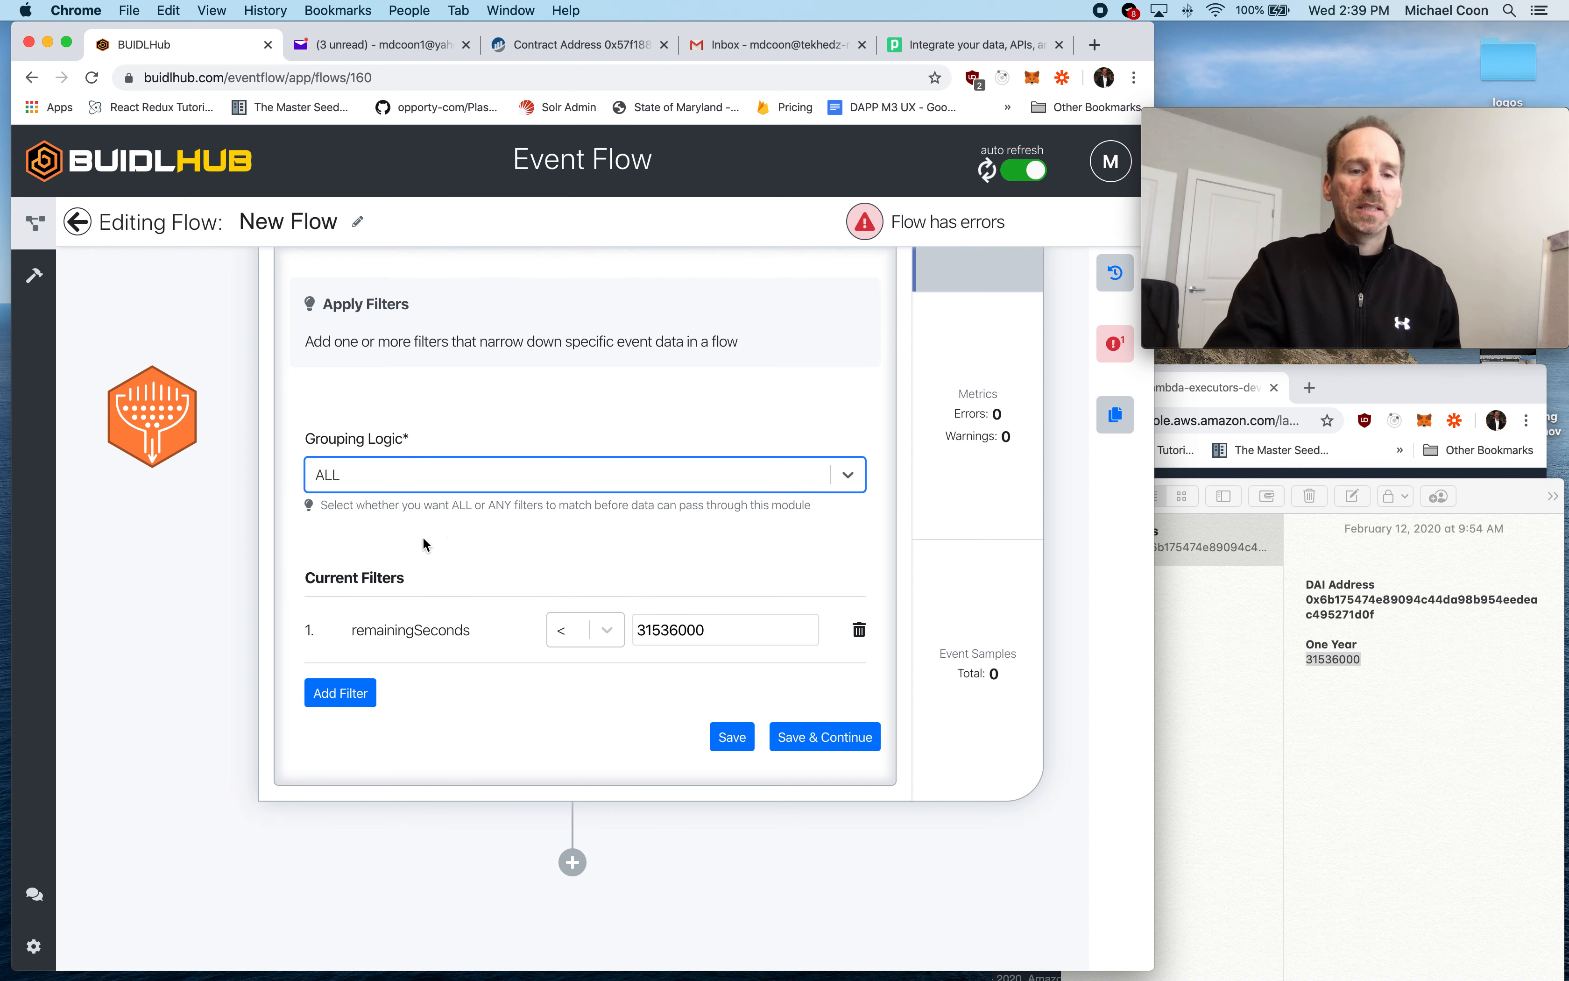
click(484, 541)
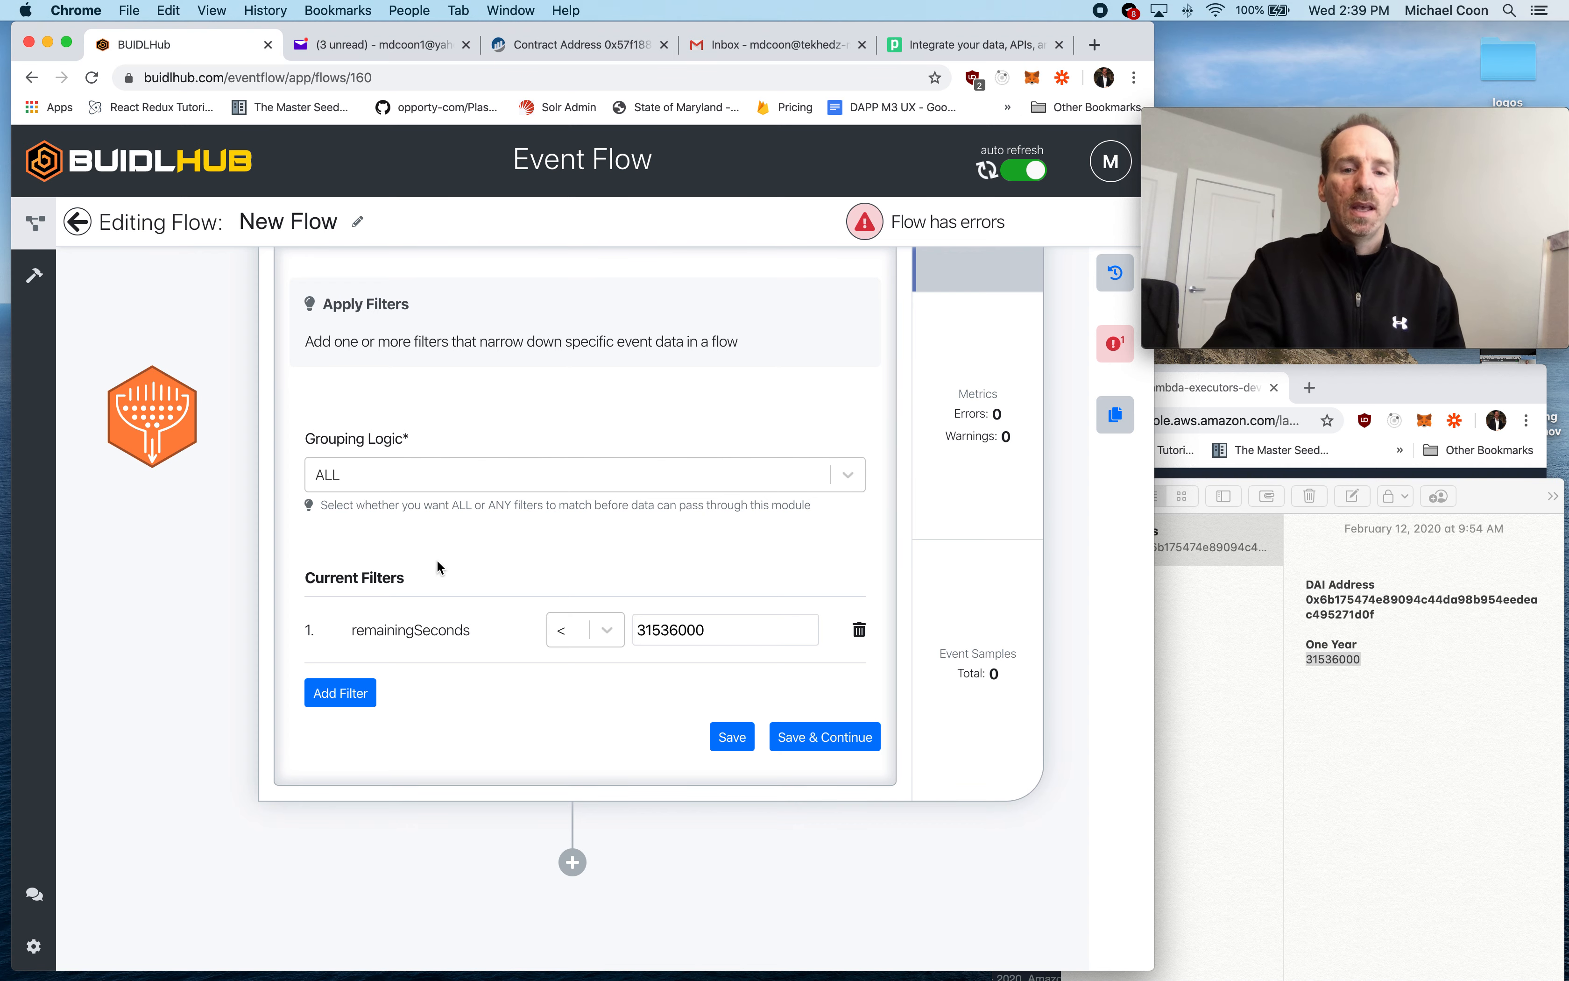
click(821, 747)
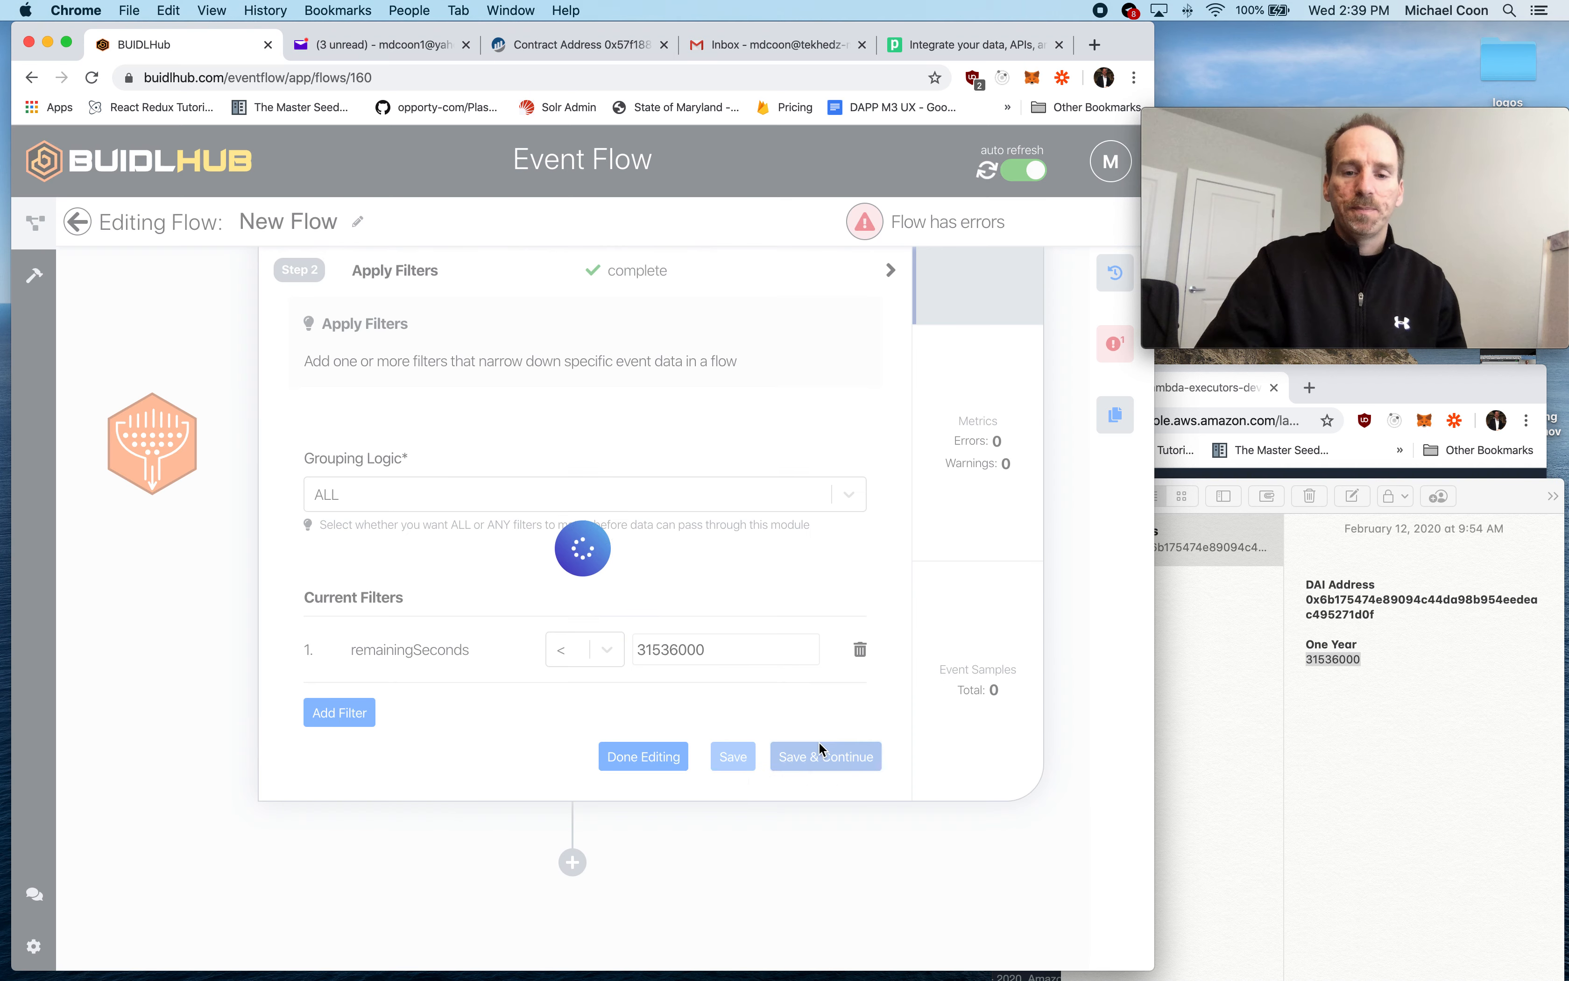
- Add a fourth step after the filter that uses Email with the Send Email to Yourself action, and save the action source
click(573, 862)
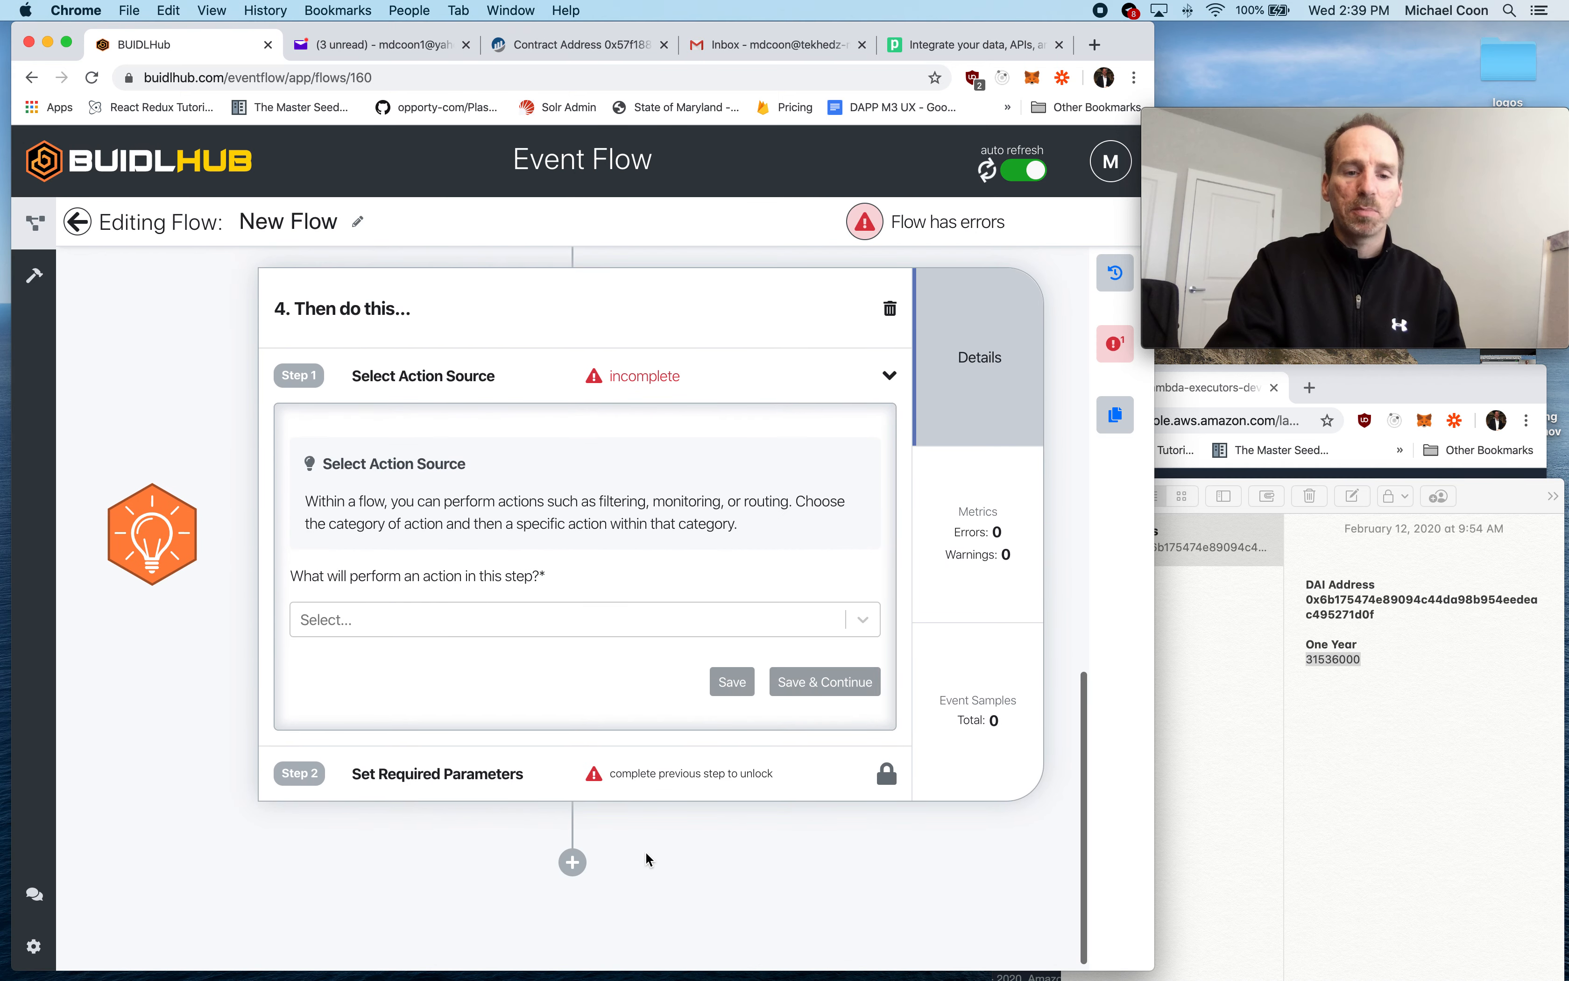
click(397, 633)
scroll(495, 812, down, 2)
scroll(495, 813, down, 5)
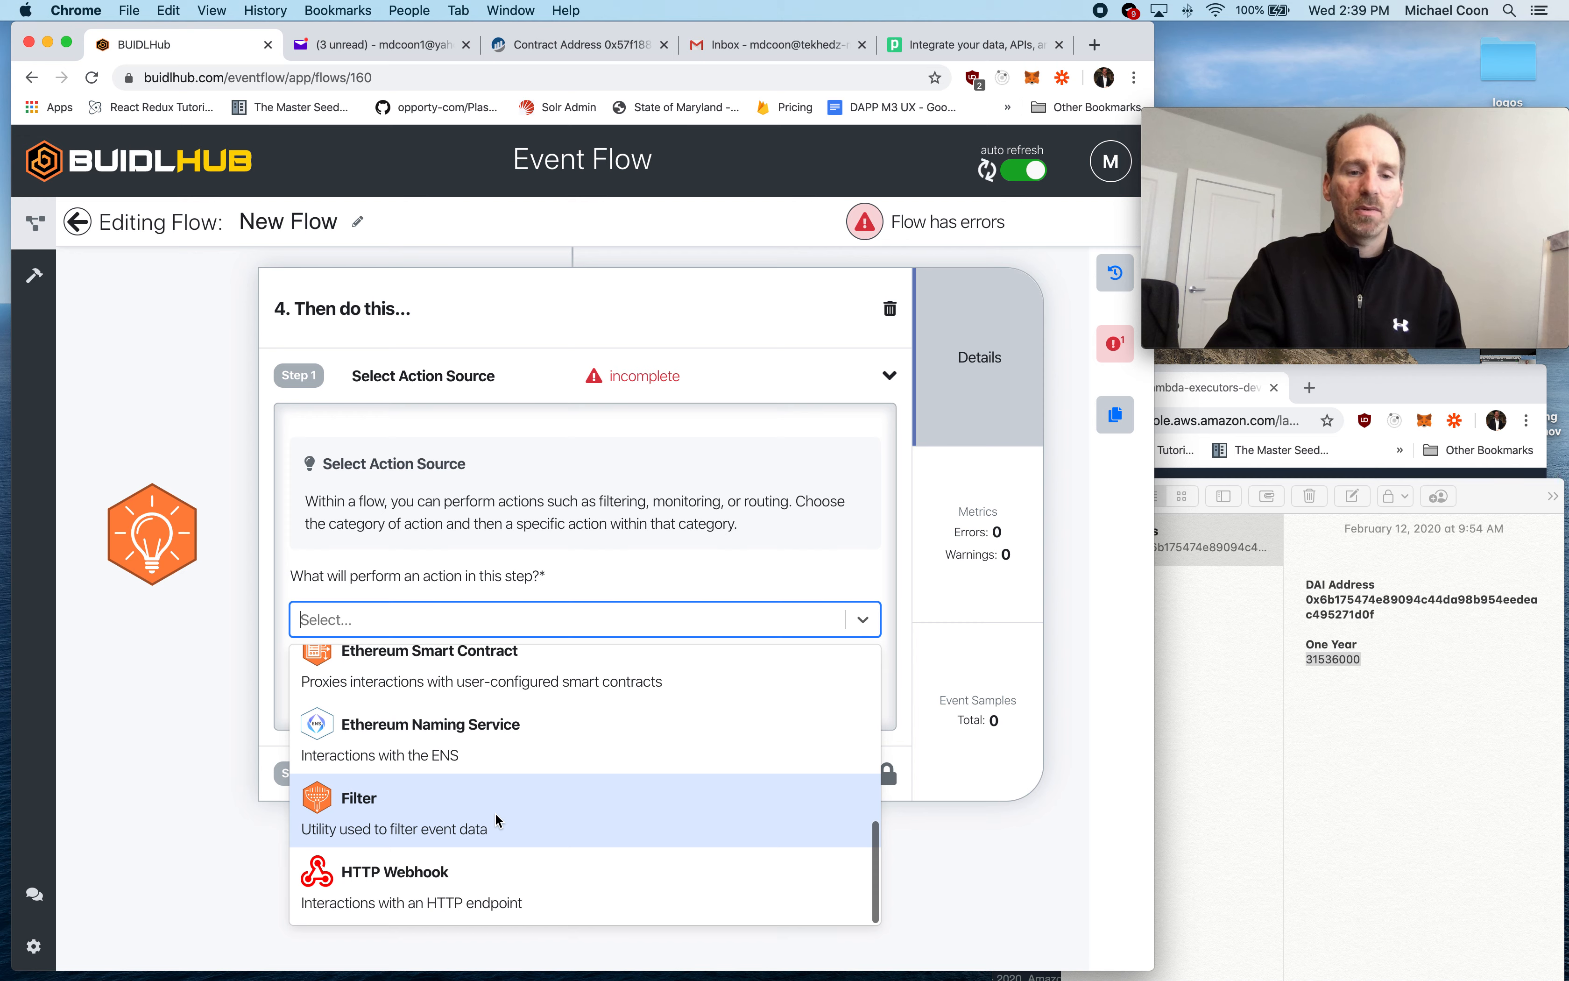
scroll(496, 812, up, 2)
click(428, 744)
click(403, 721)
click(419, 765)
click(871, 772)
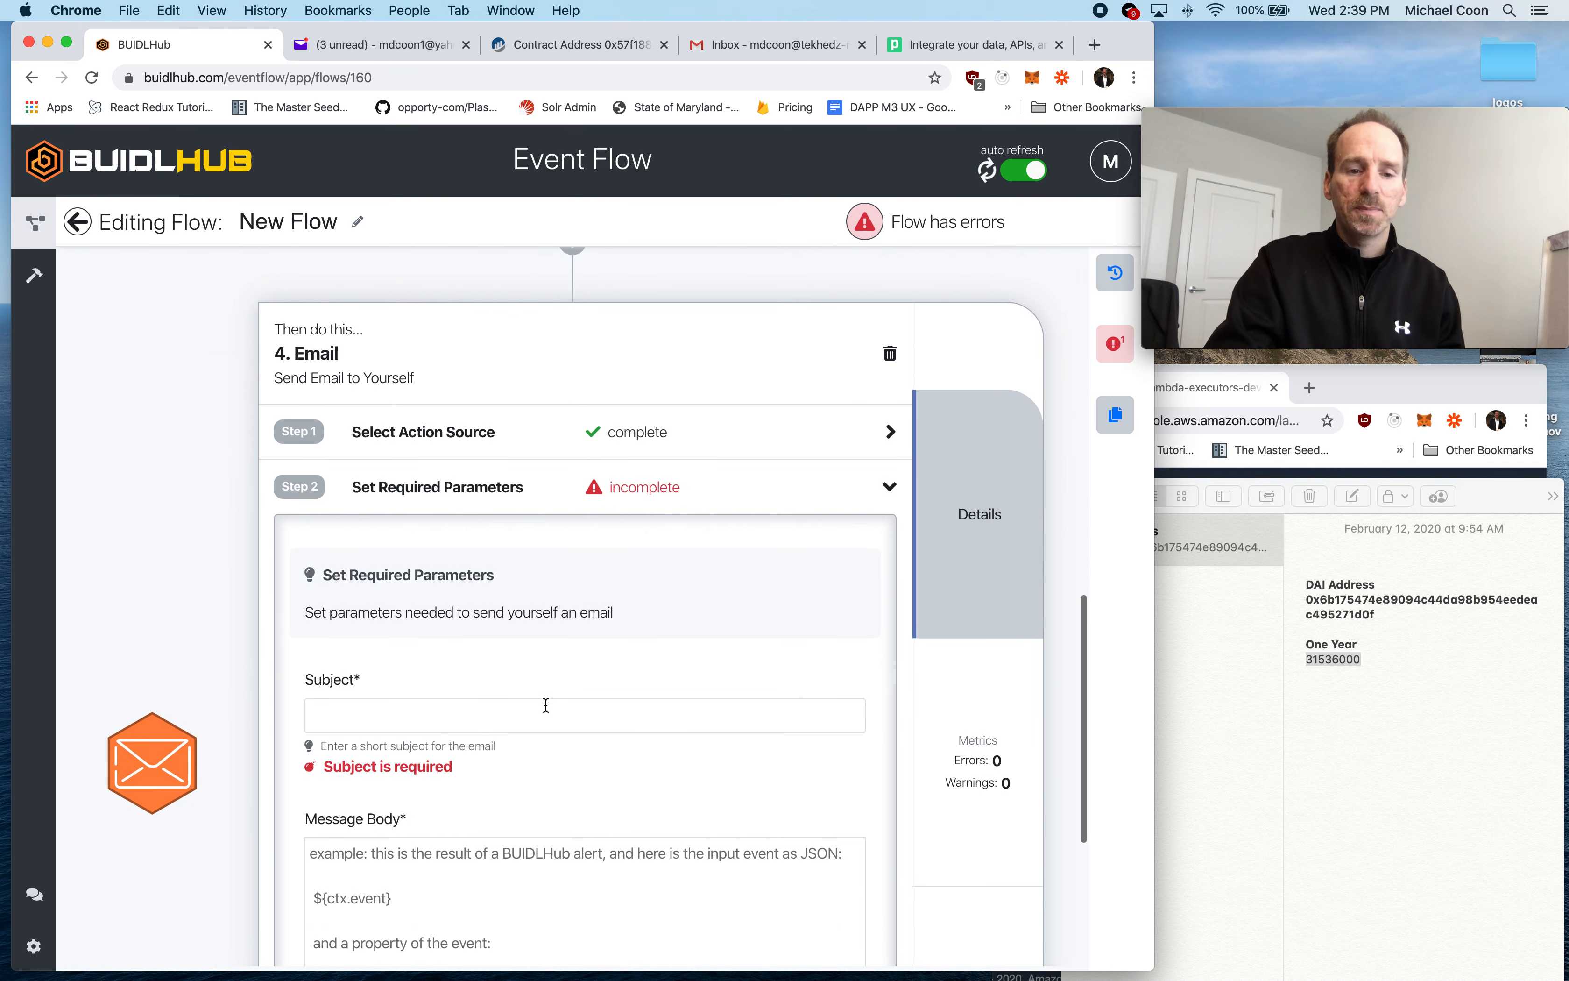
- Enter "BUIDLHub.eth domain is about to expire" as the email's subject
click(384, 715)
text(BUIDL)
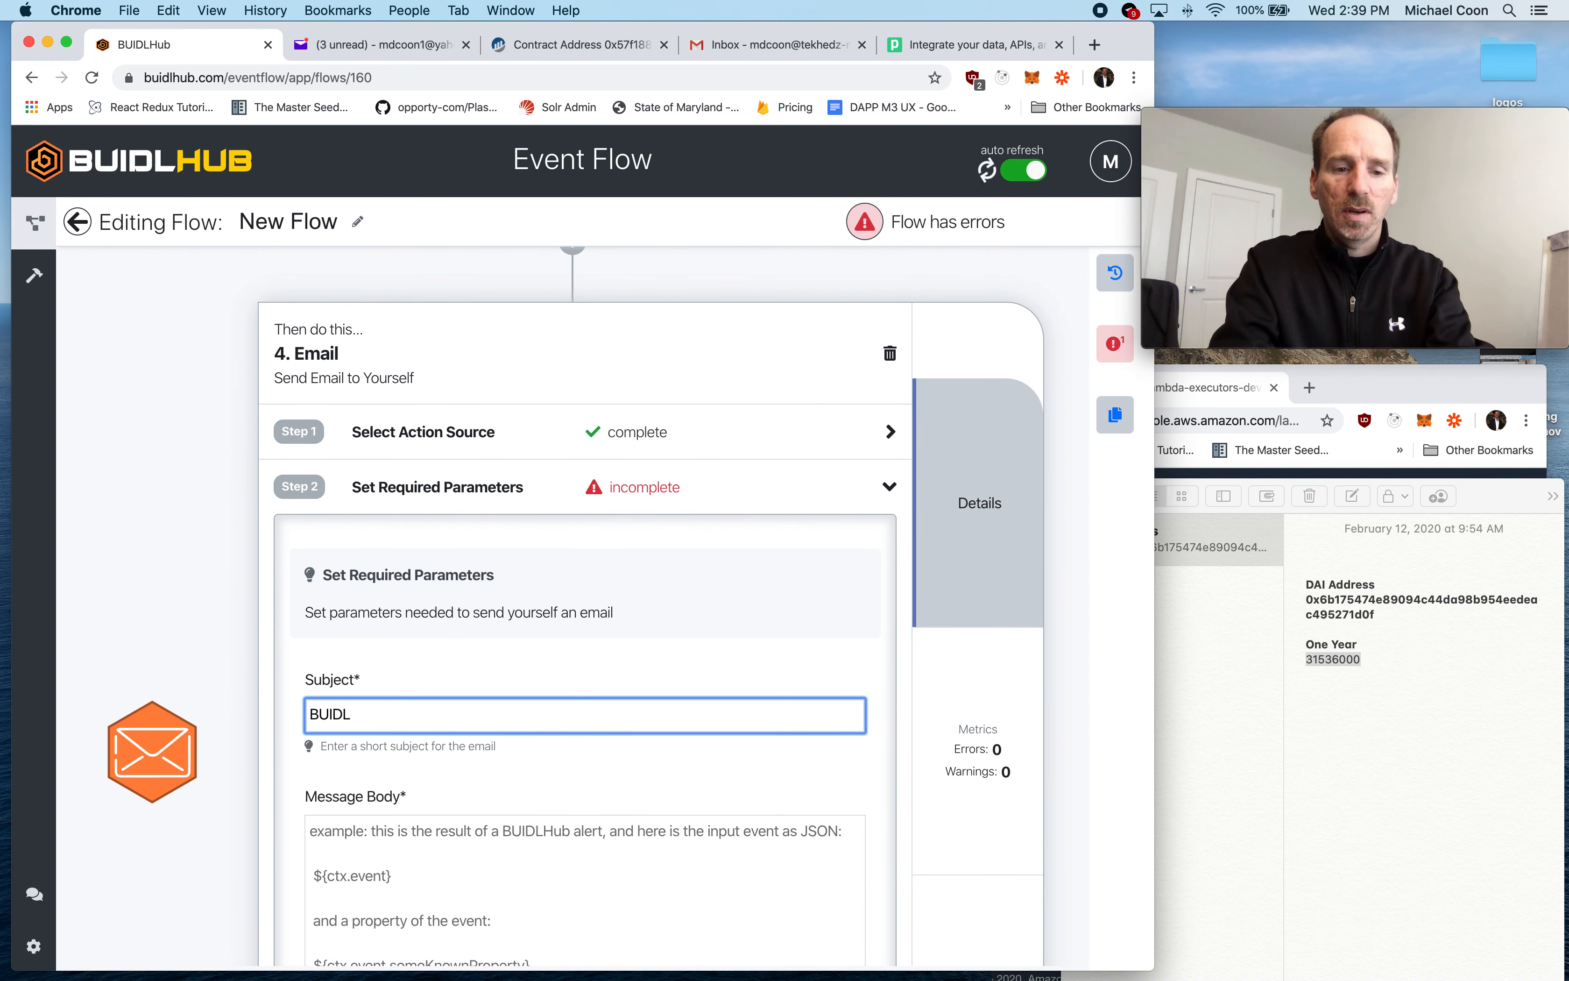
text(Hub.eth domain is about to expire)
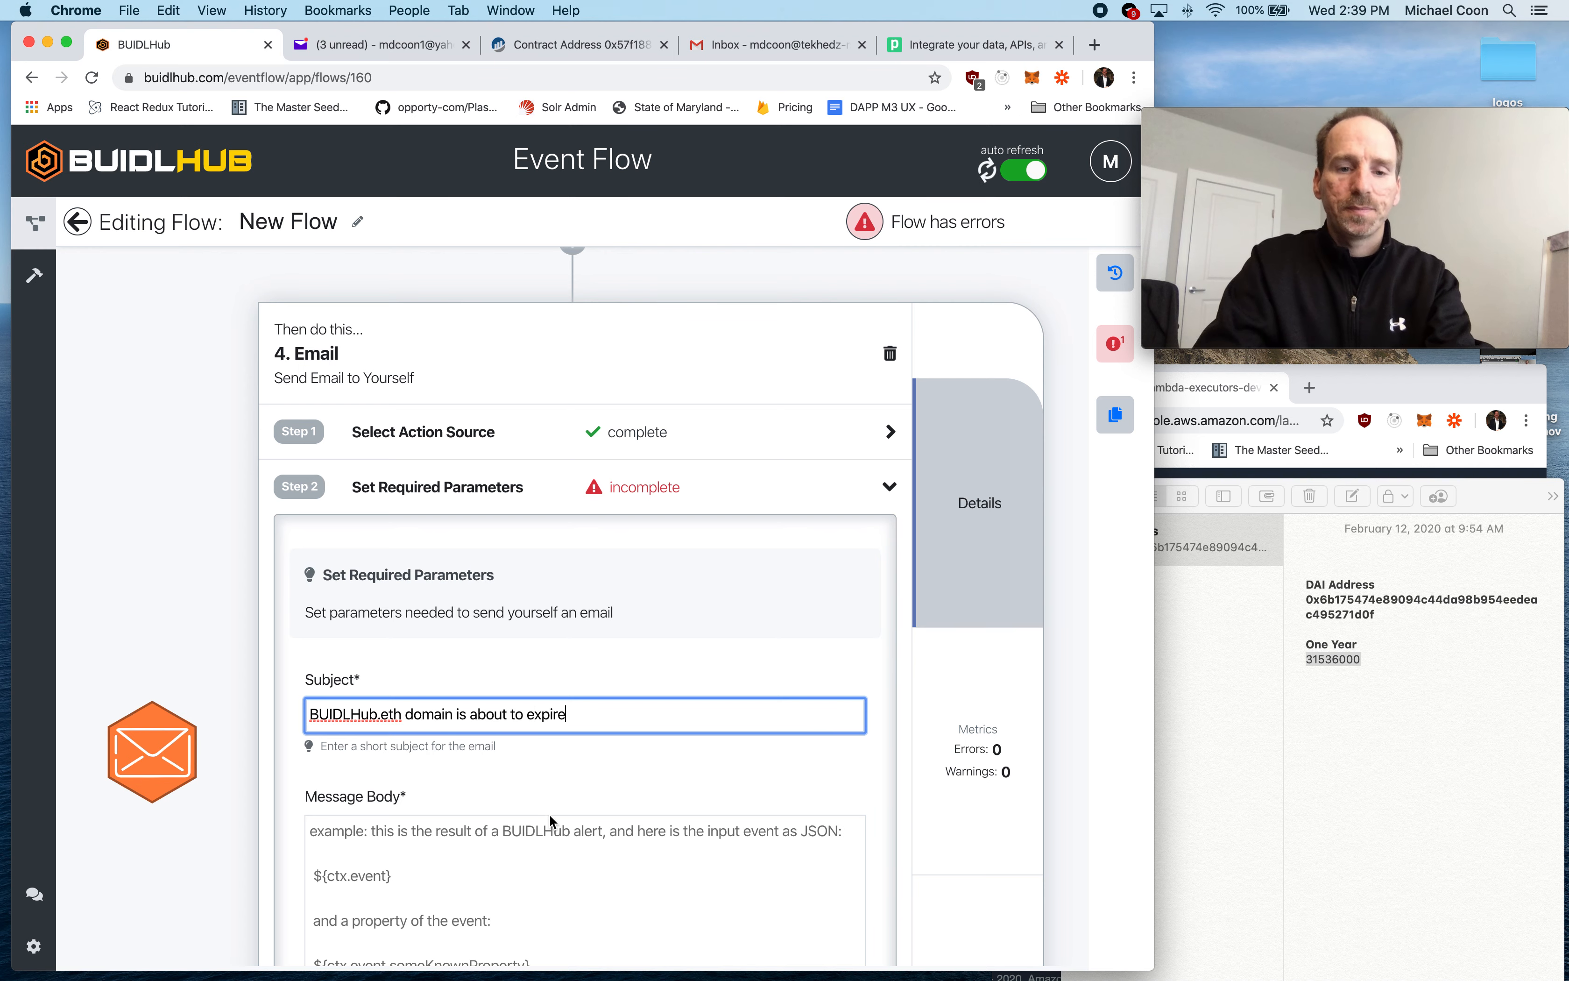
- Write "Remaining seconds ${ctx.event.remainingSeconds}" as the email's message body and save the required parameters
scroll(550, 814, down, 3)
click(417, 729)
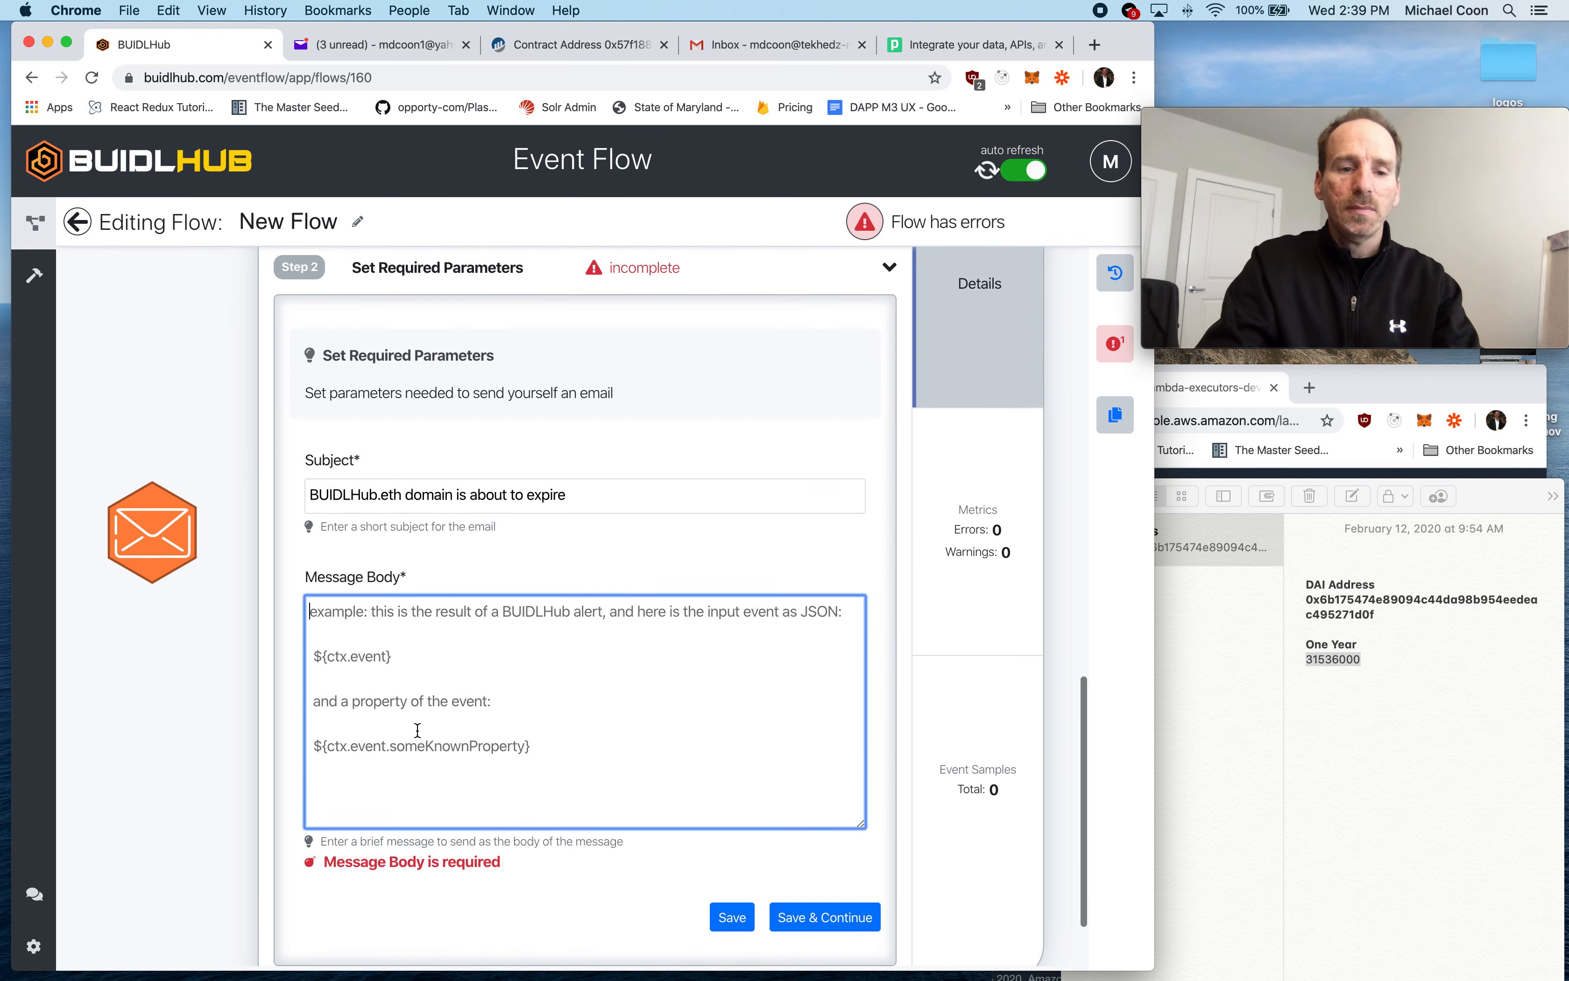
text(Re)
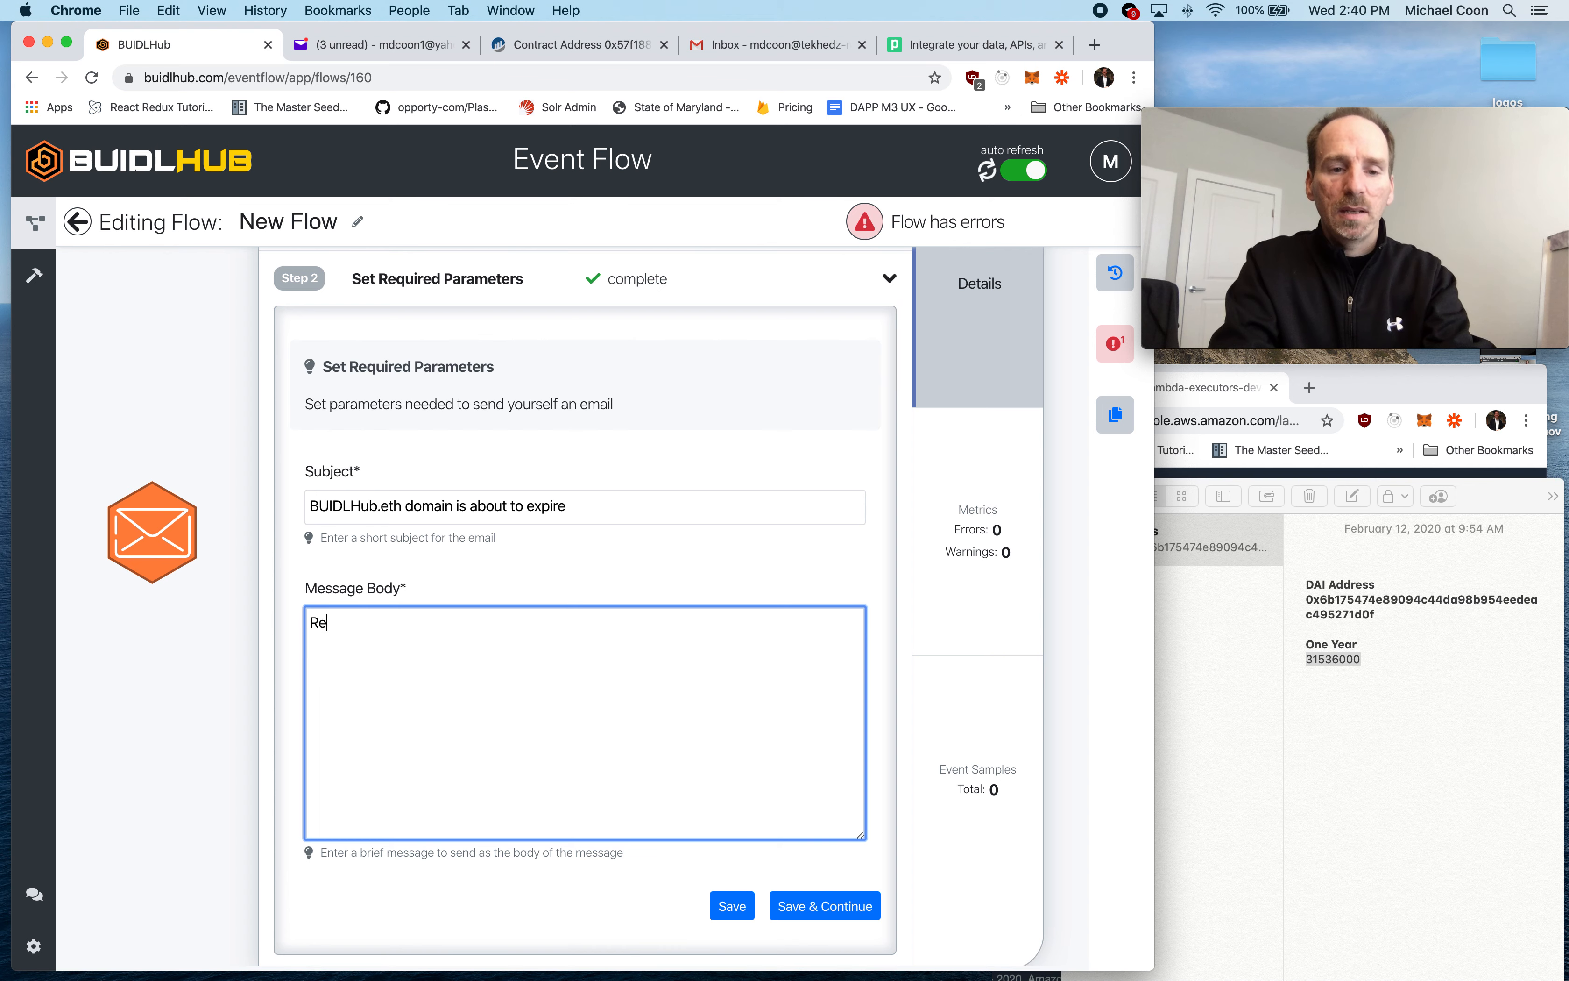
text(maining seconds ${ctx.event.remainingSe)
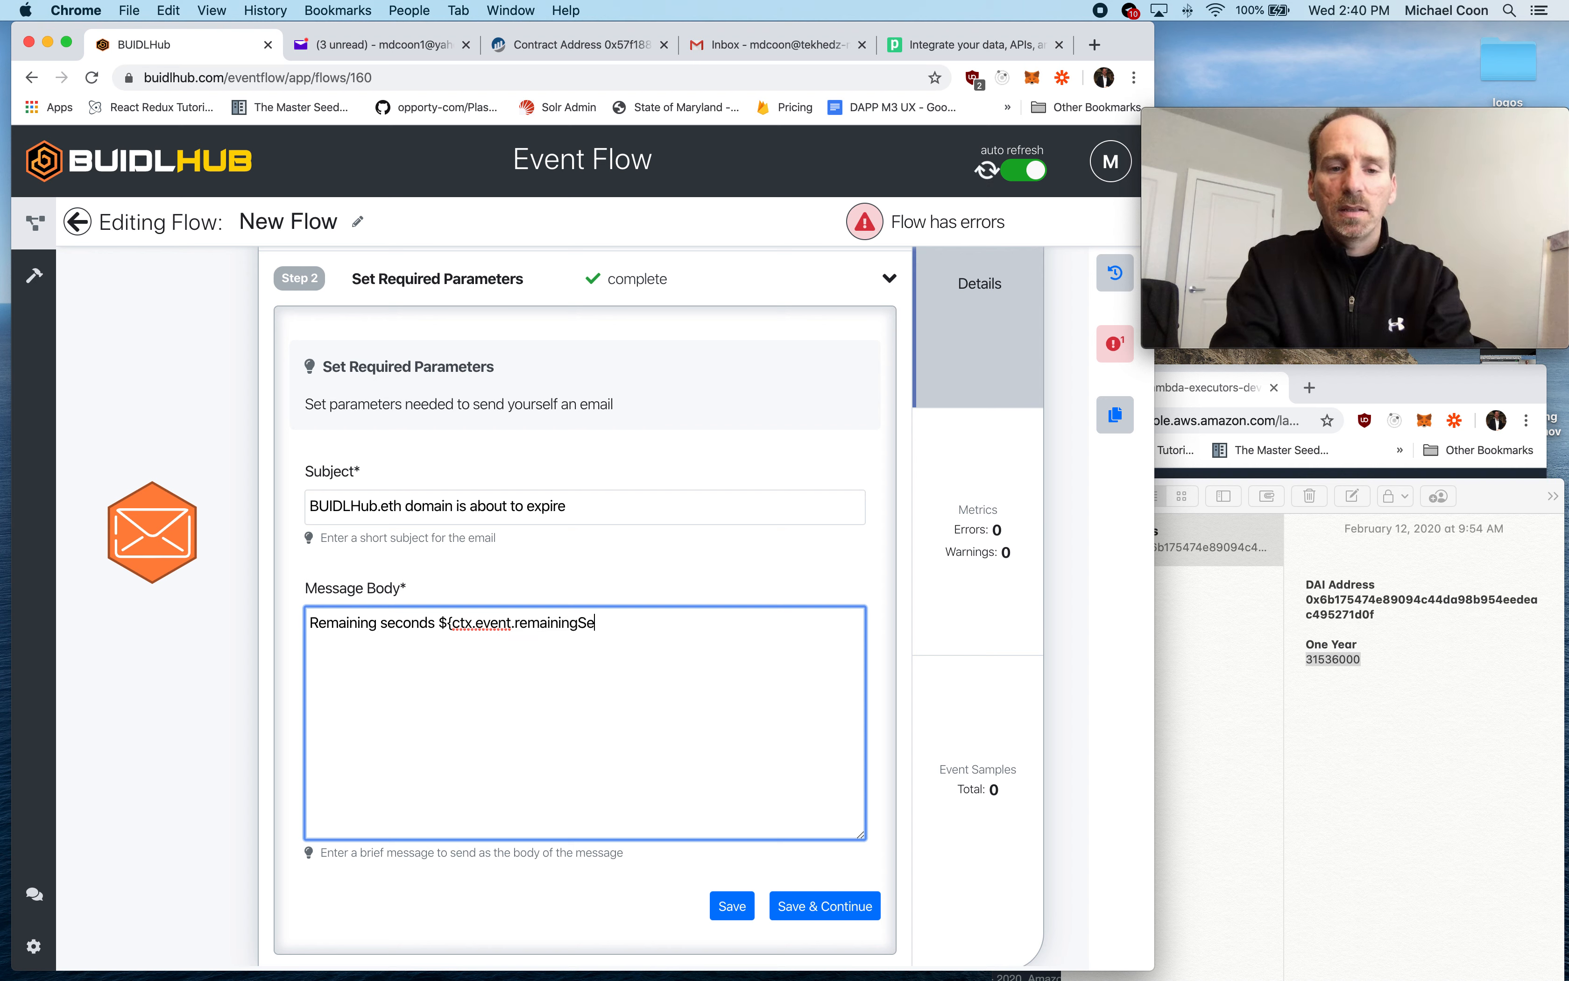
text(})
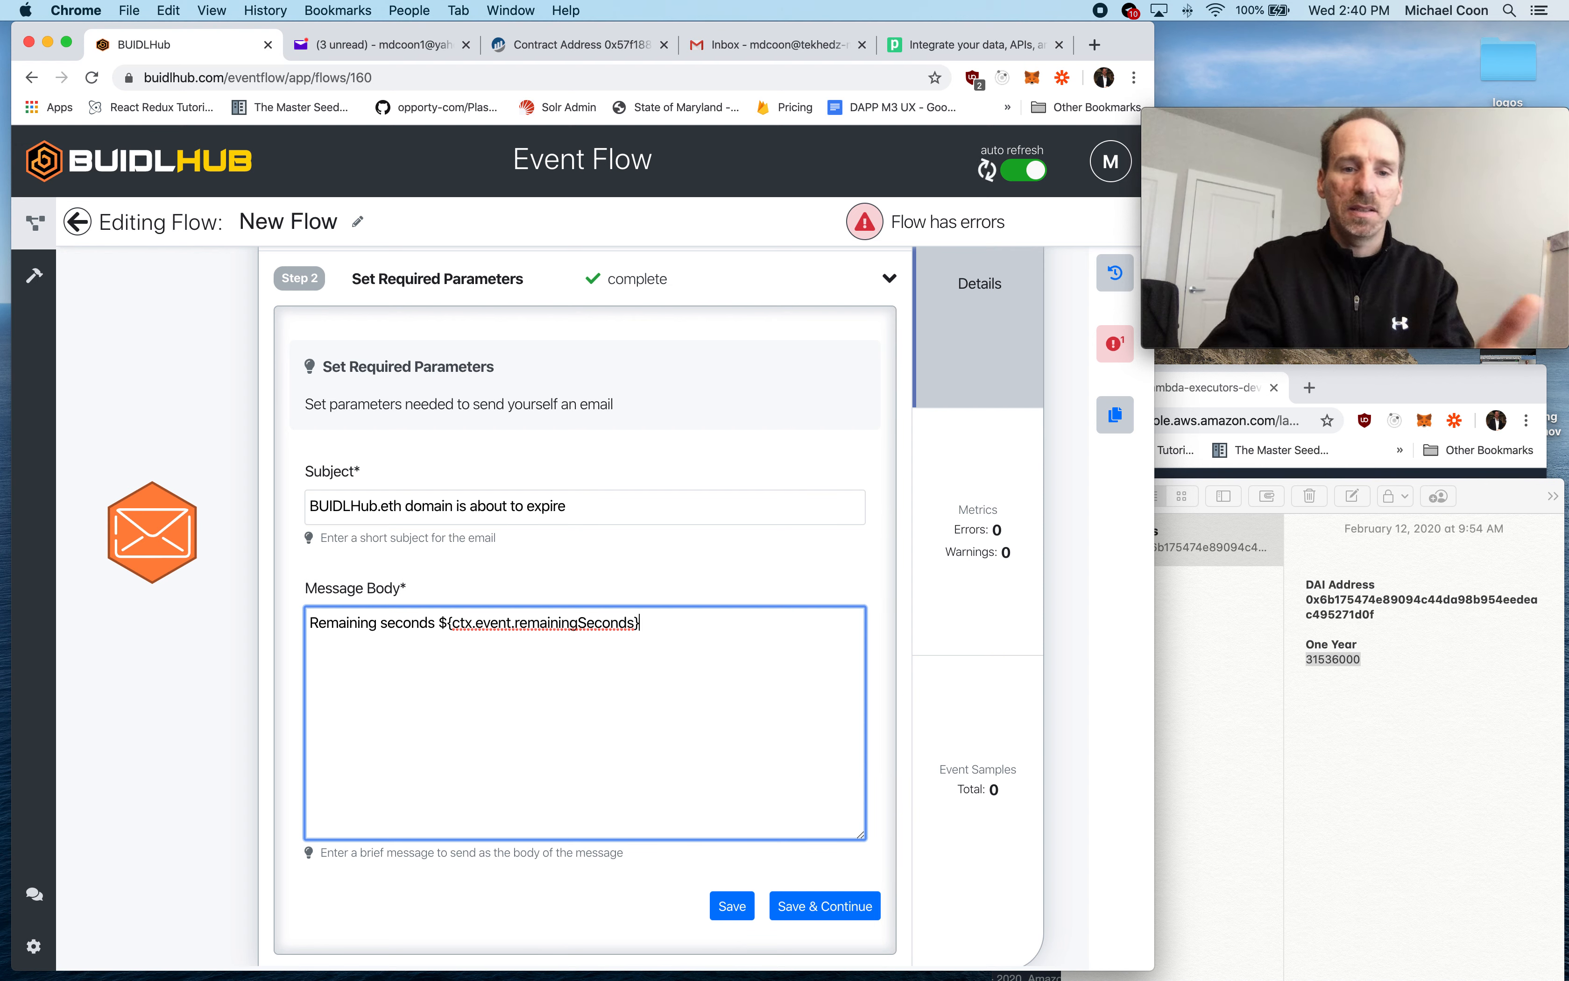
click(546, 587)
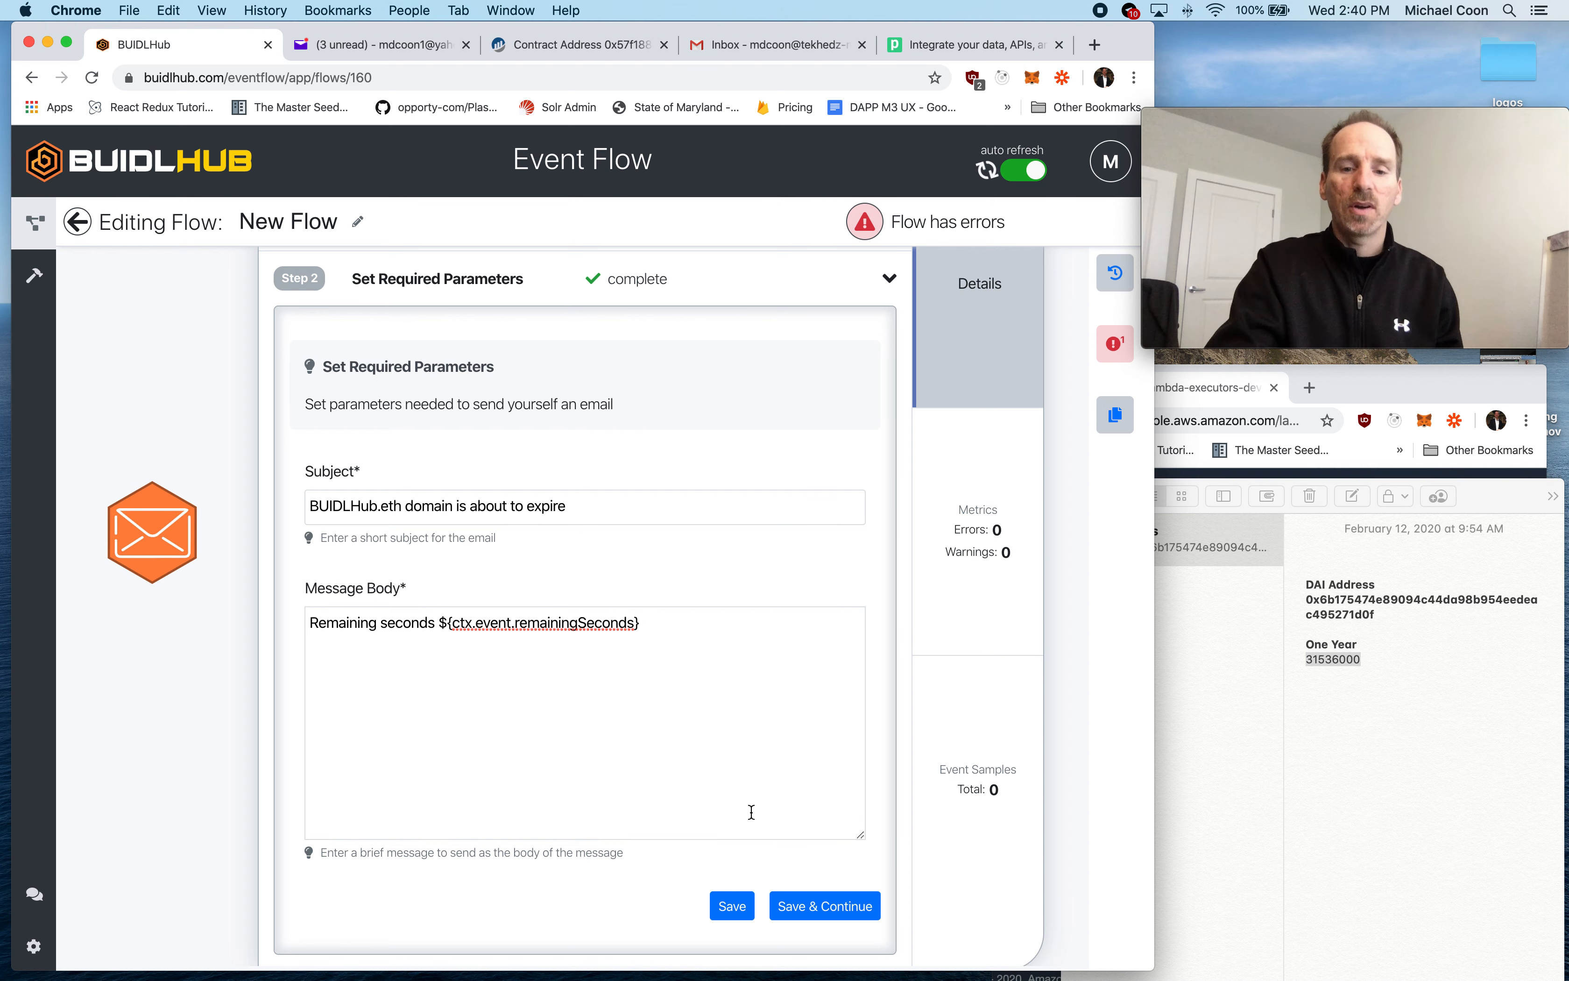
click(818, 914)
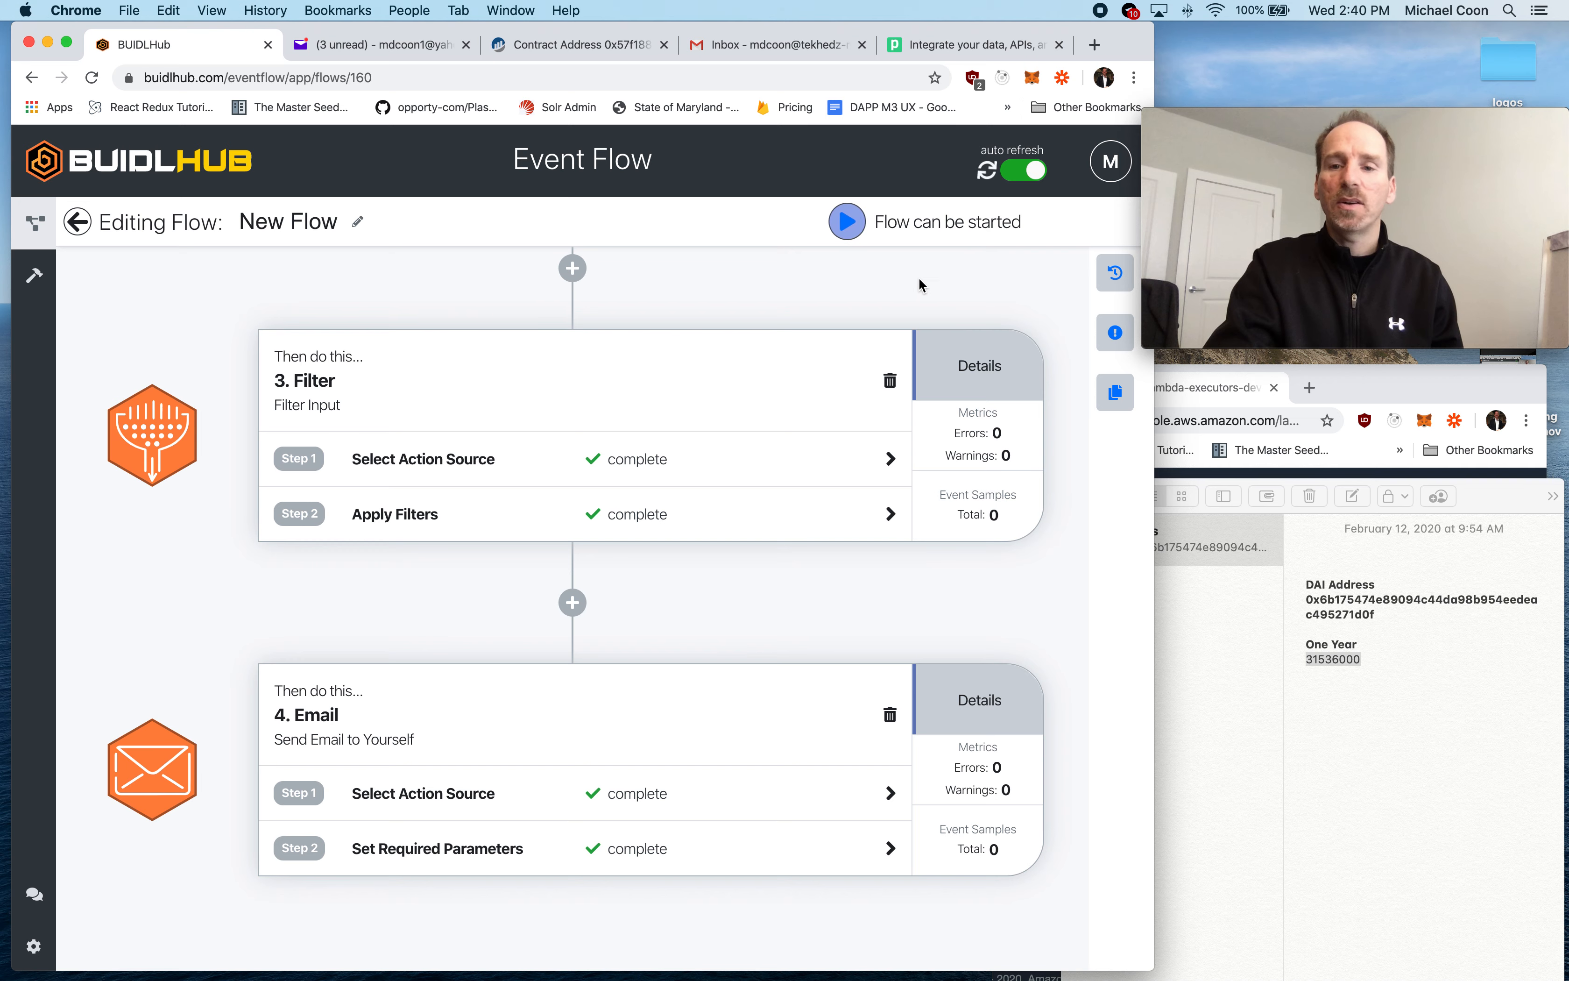
- Start the flow, then run the 30MinNow test of the TimerExecutor function in the AWS console and return to the flow
click(847, 221)
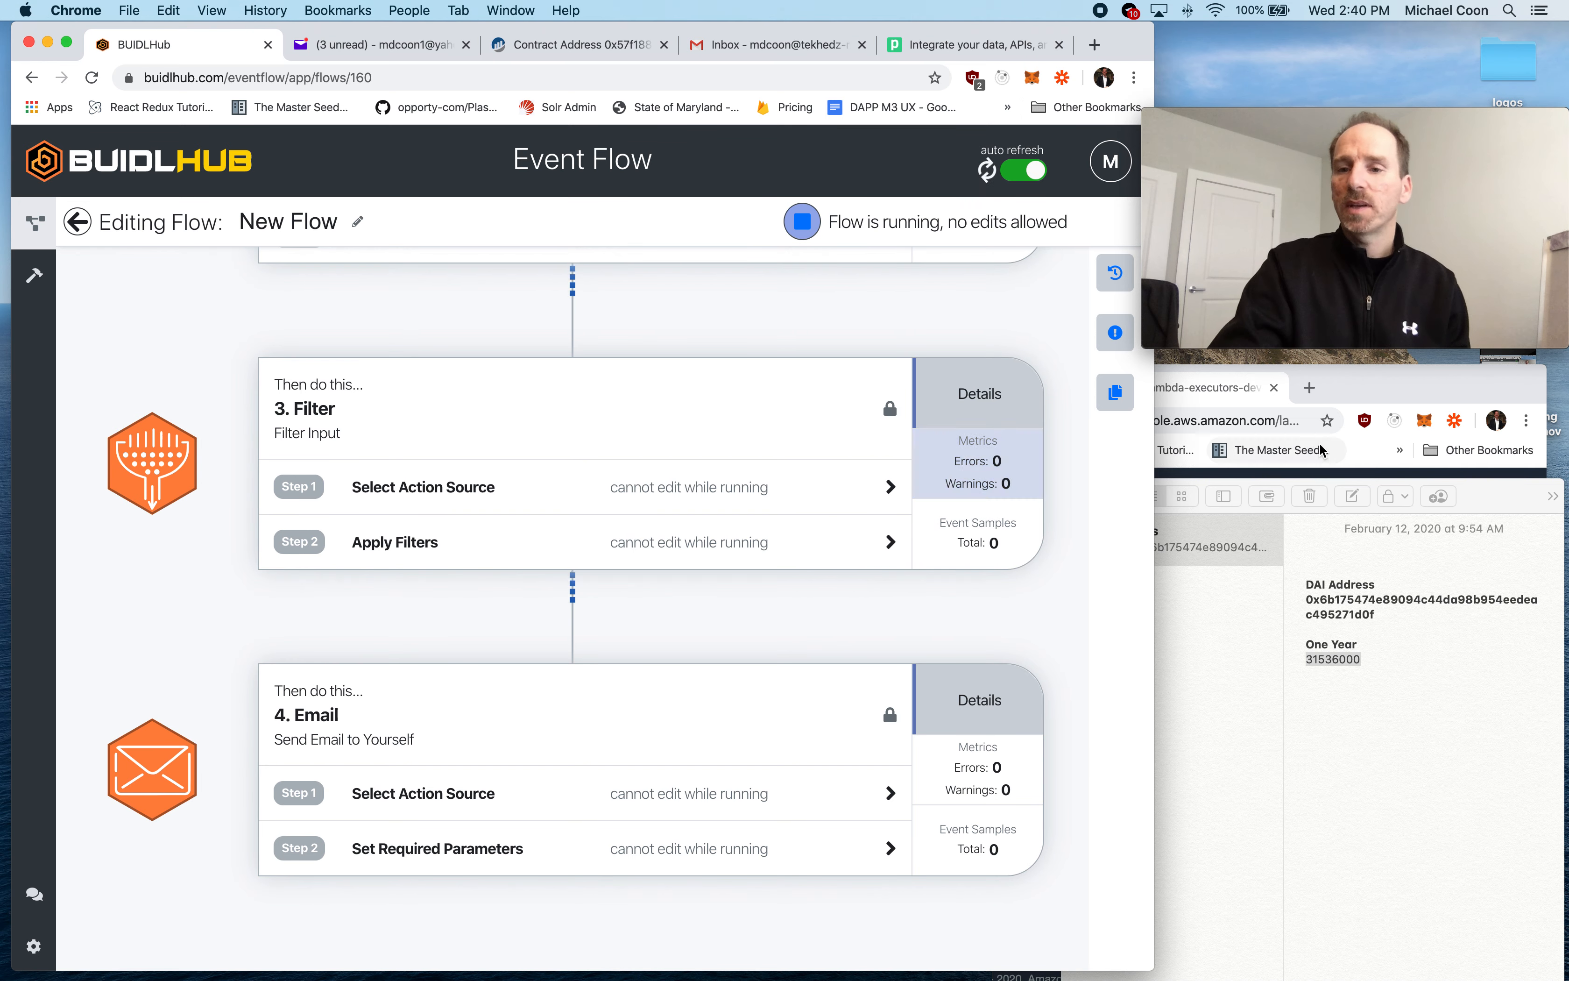
click(1463, 393)
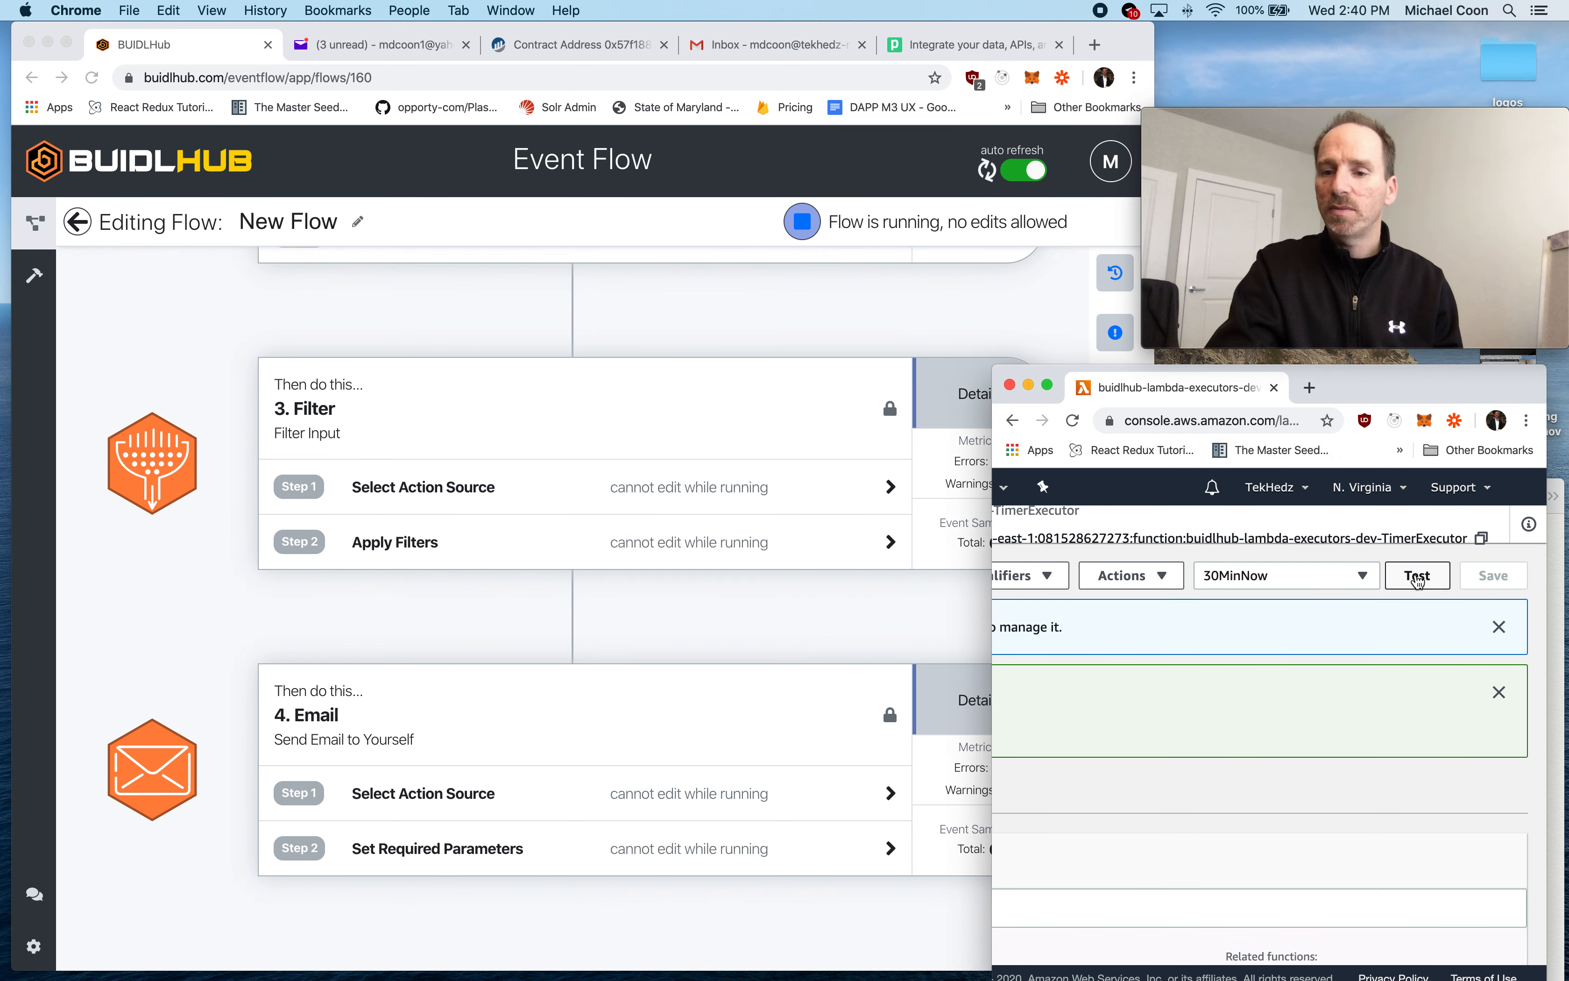
click(1418, 577)
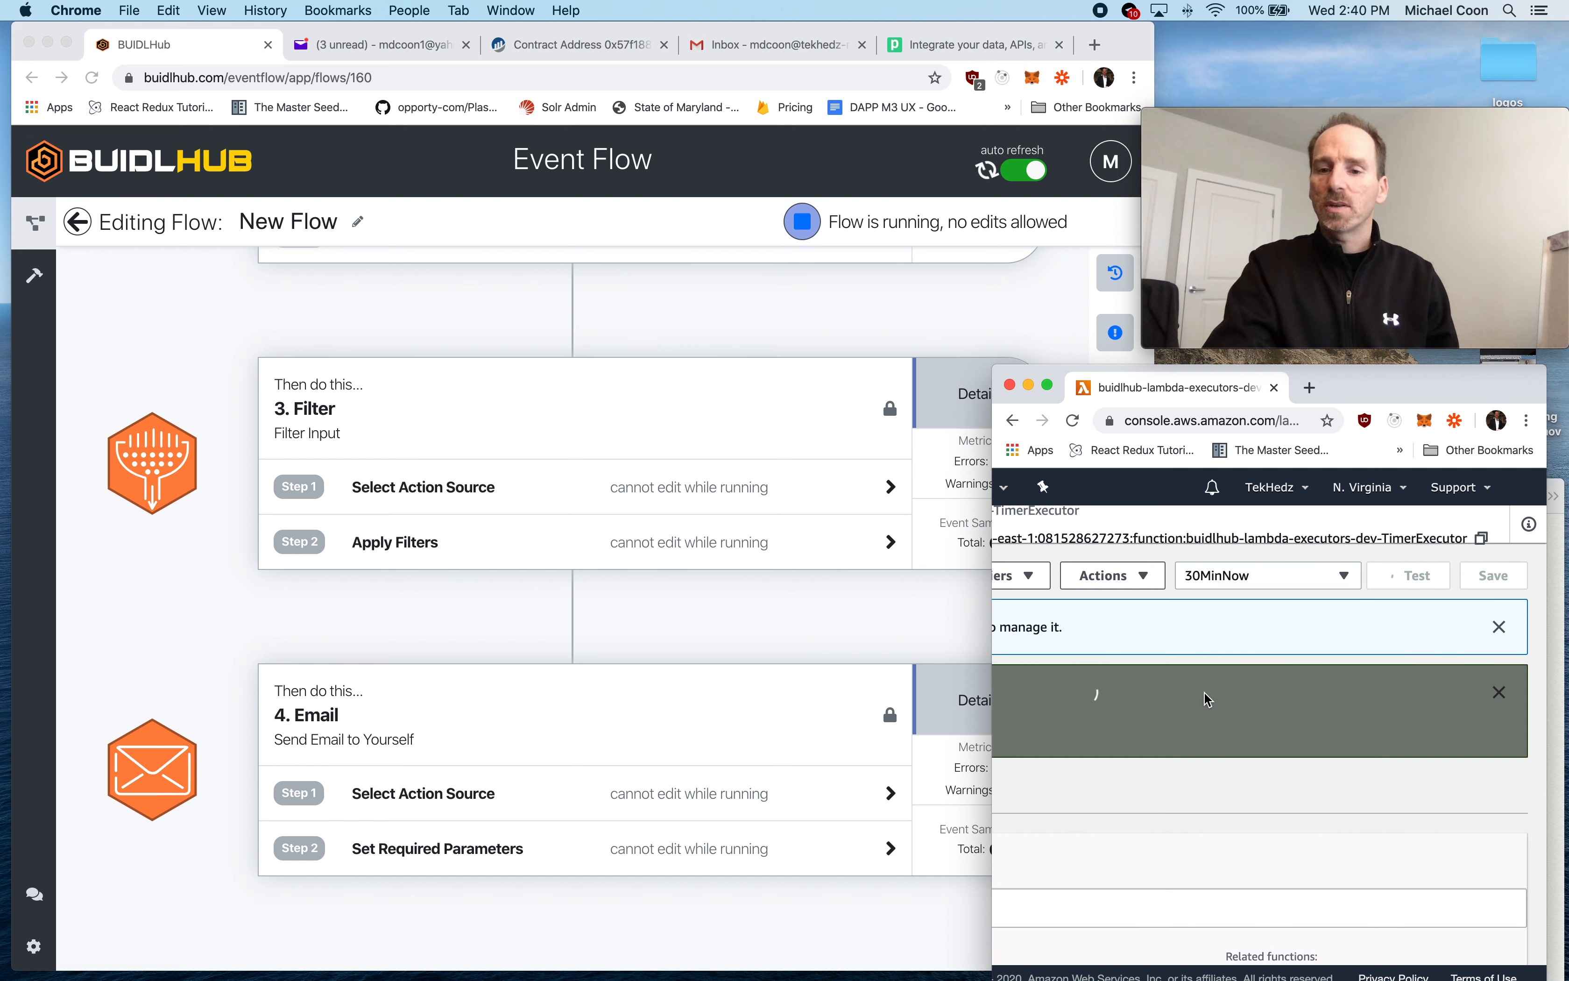
click(911, 612)
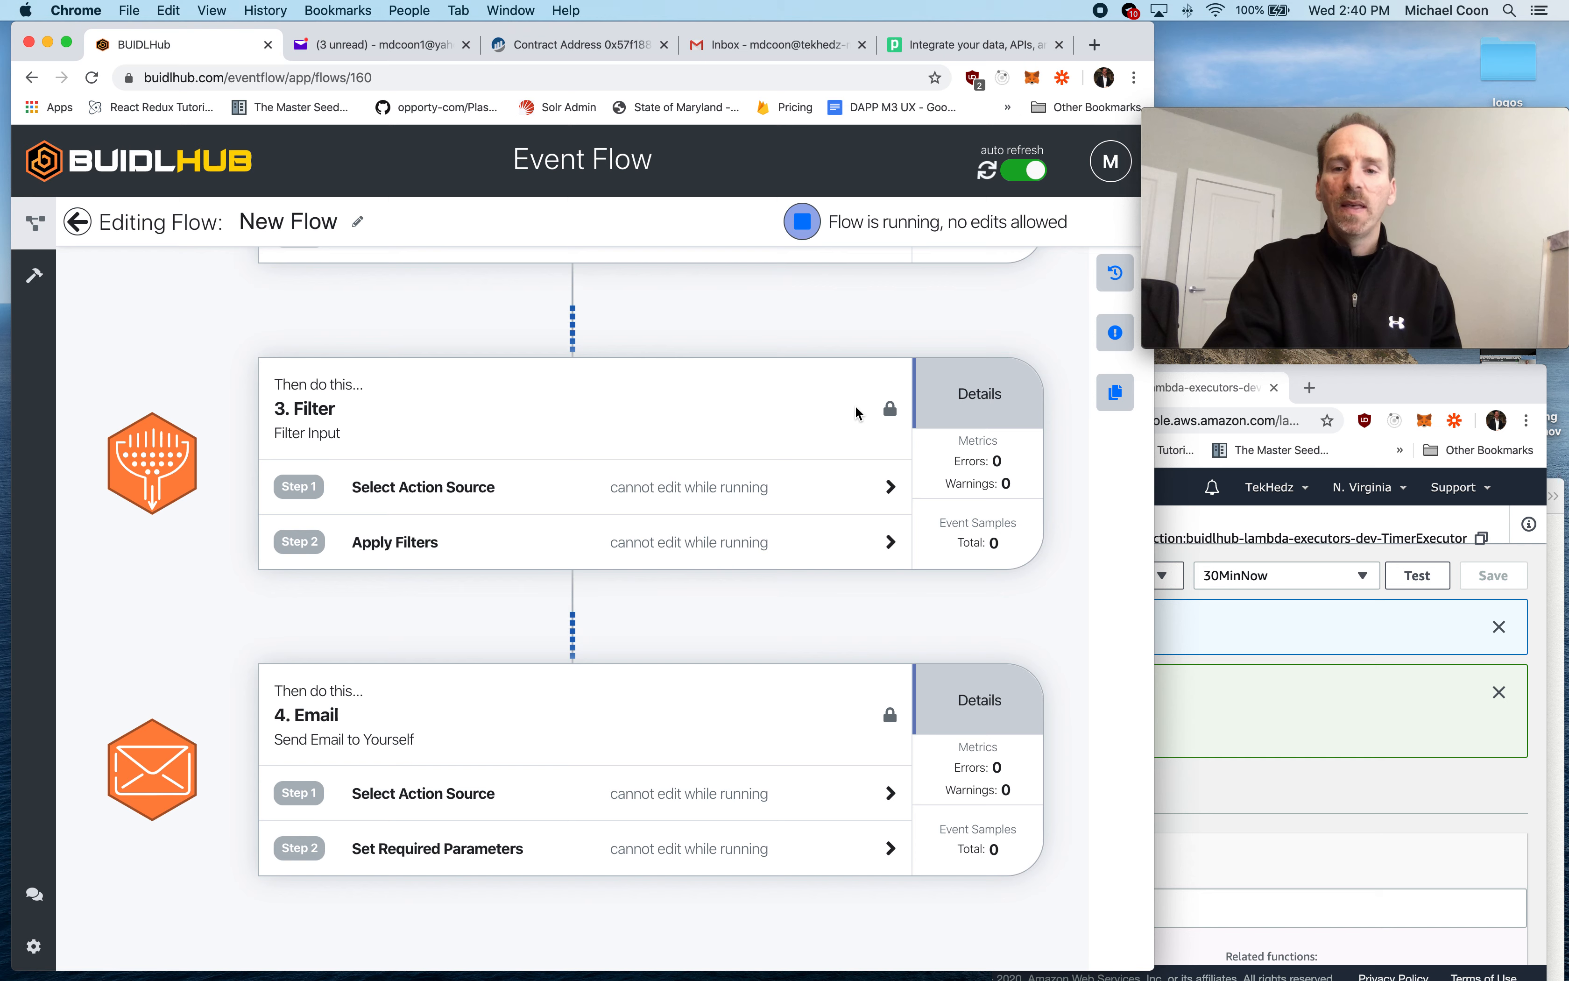
- Check the event samples across the running flow's steps and open those of the Filter step
scroll(853, 420, up, 8)
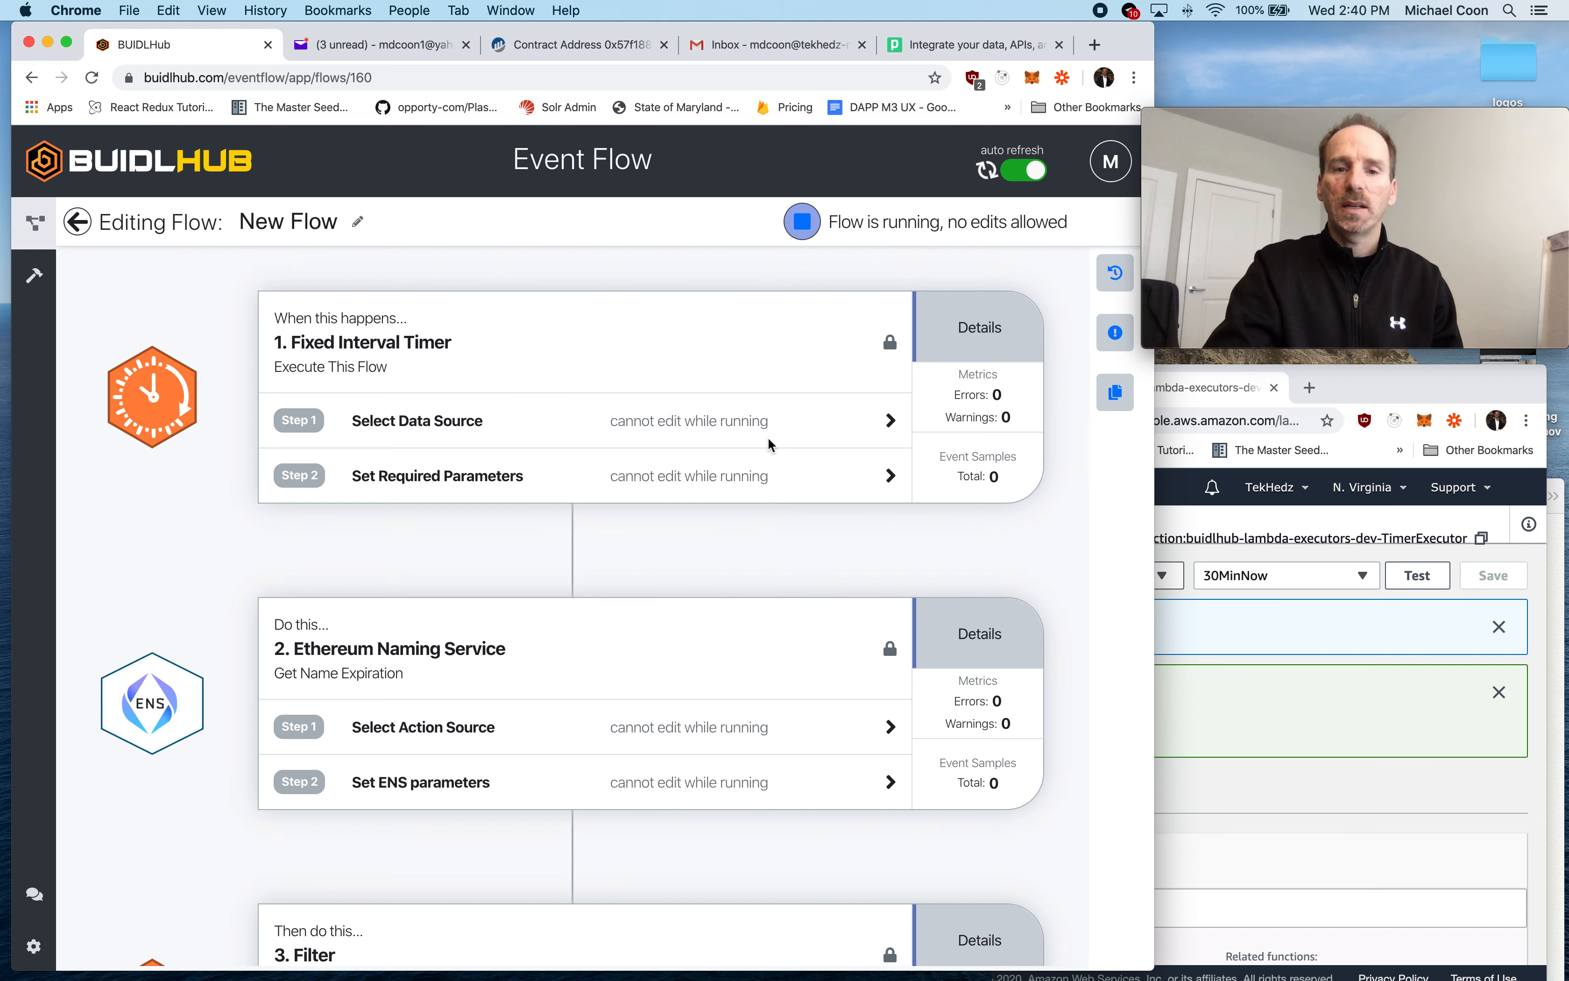
scroll(794, 522, down, 2)
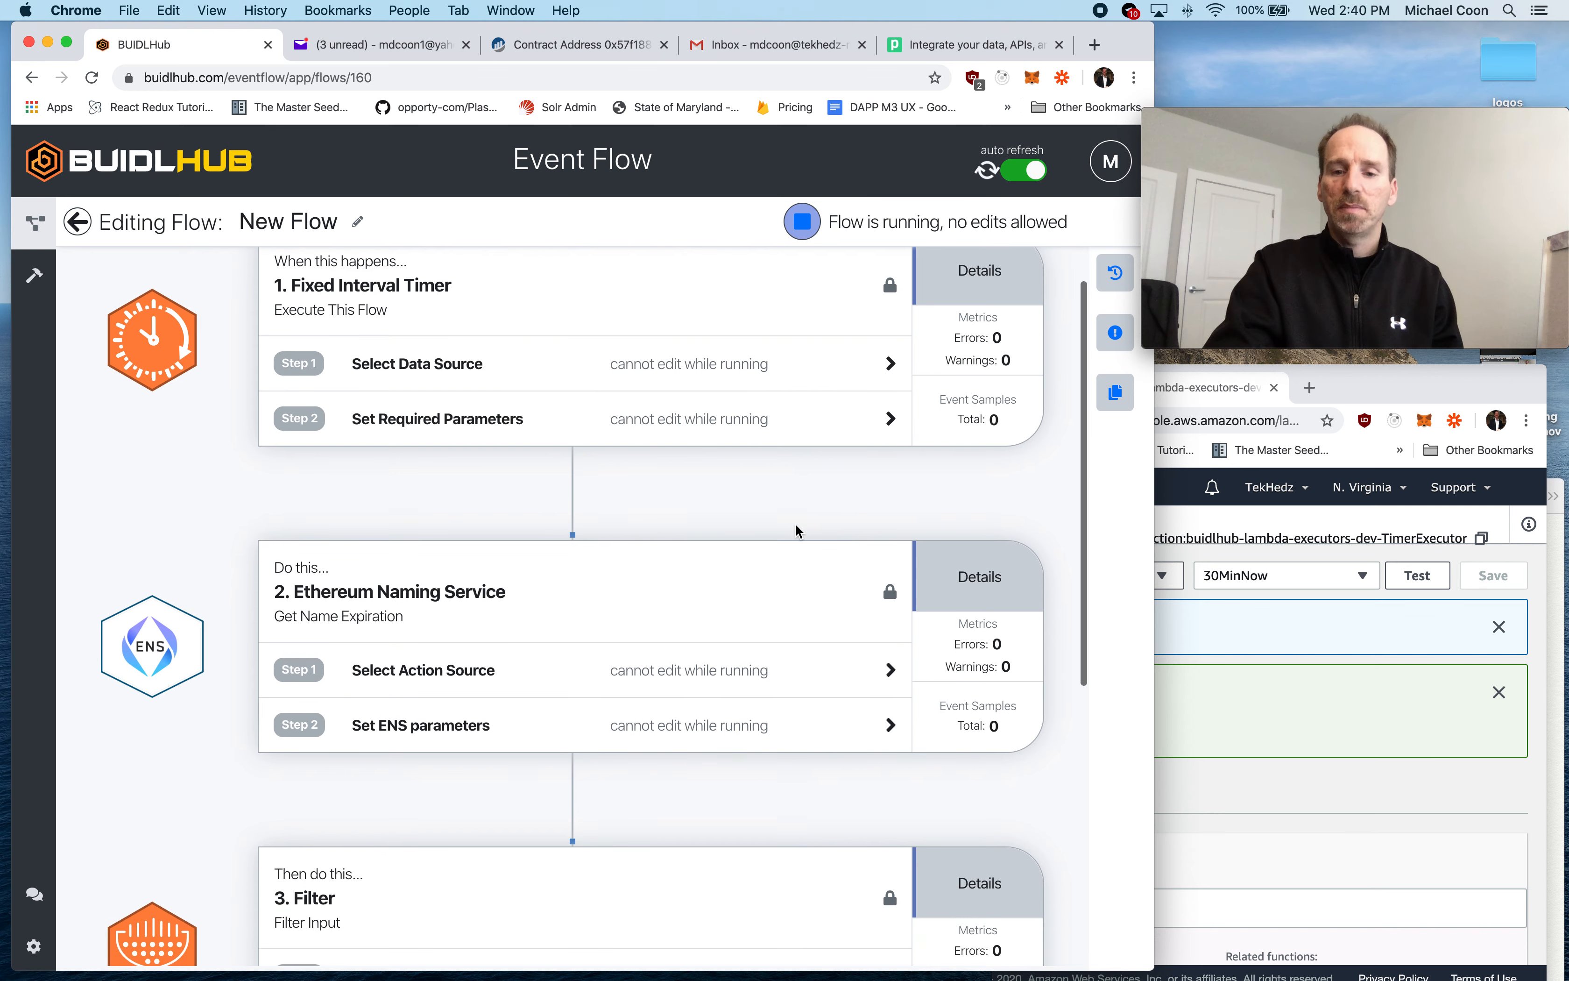
scroll(796, 531, down, 2)
scroll(794, 545, down, 3)
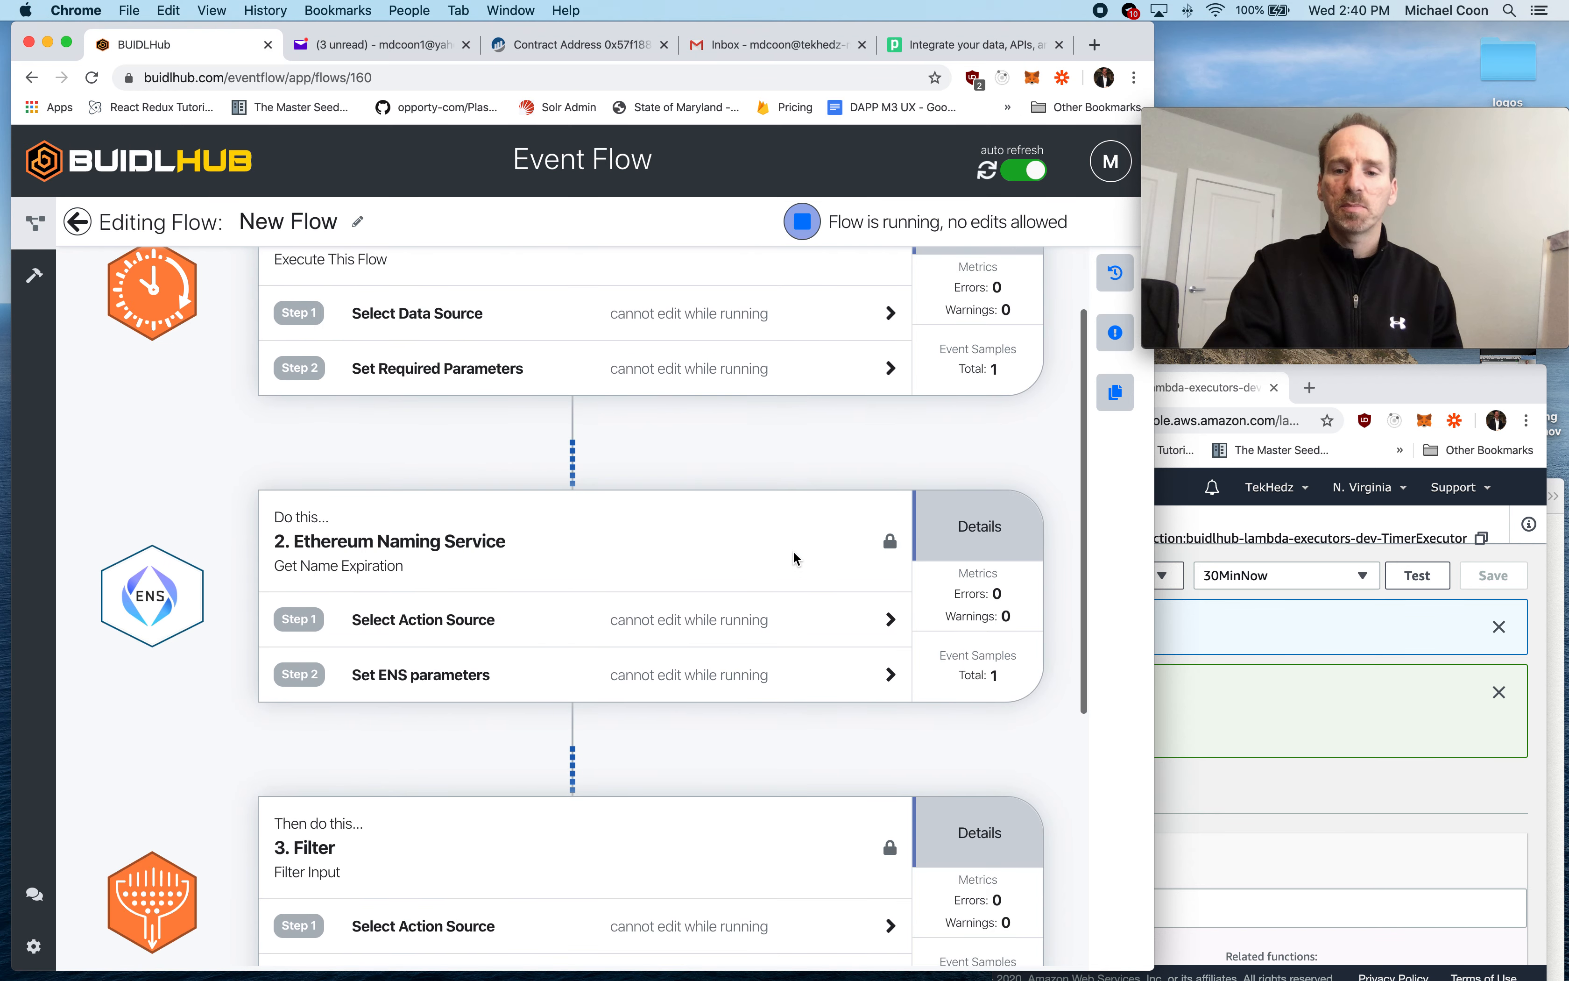
scroll(793, 559, down, 10)
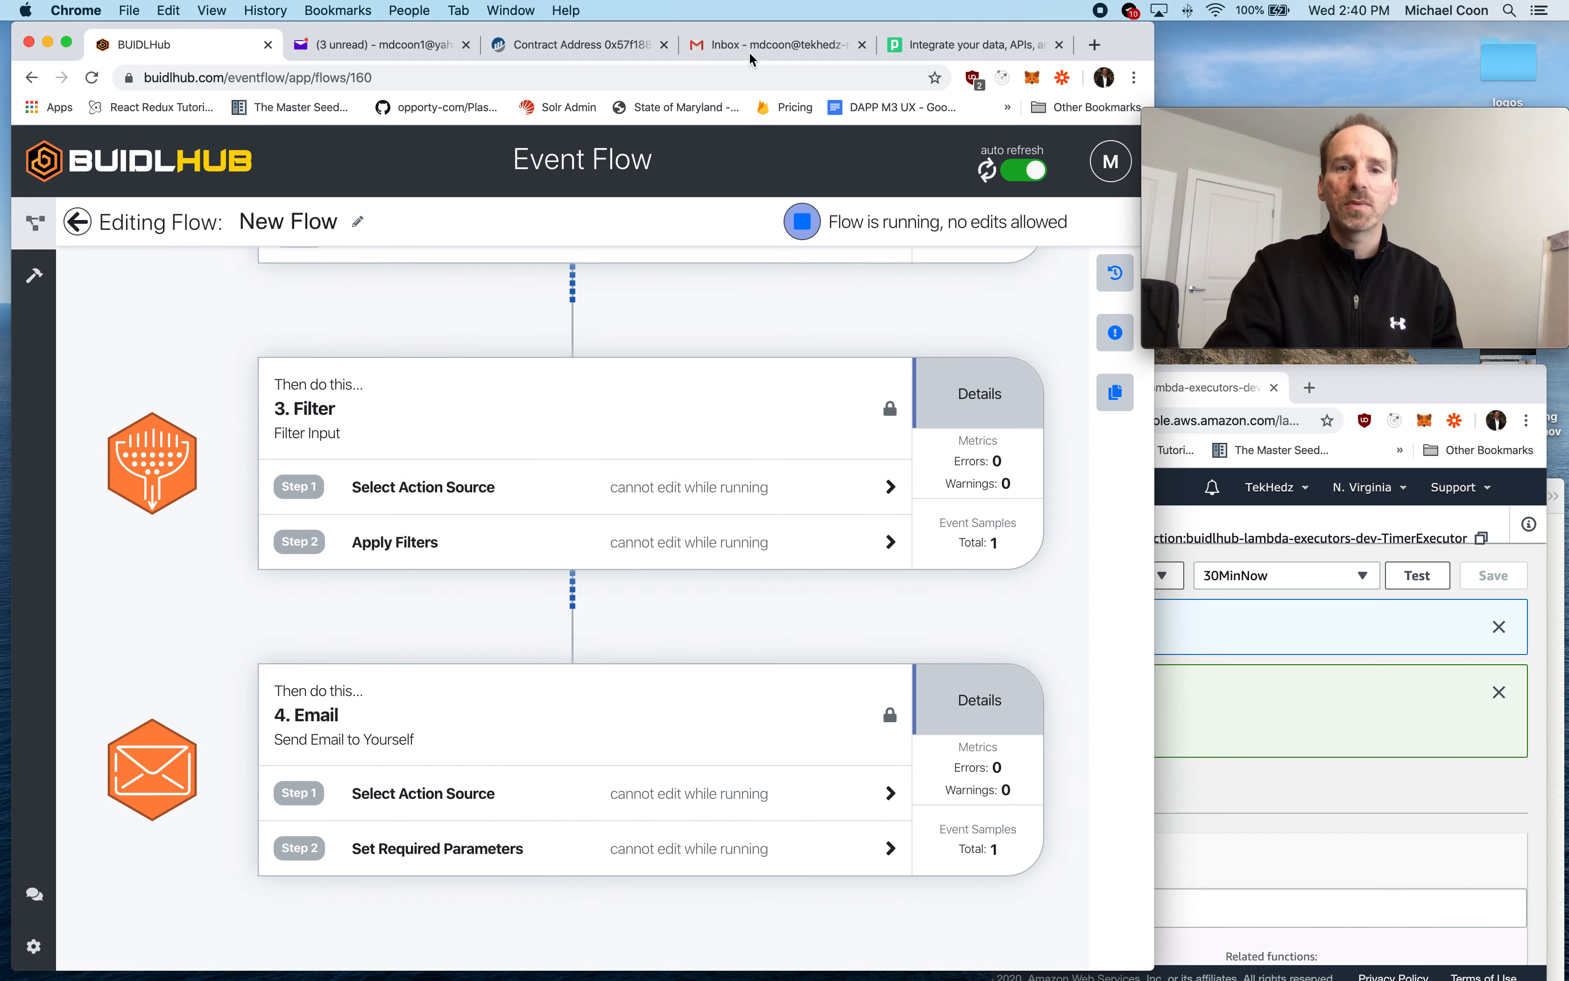
click(991, 541)
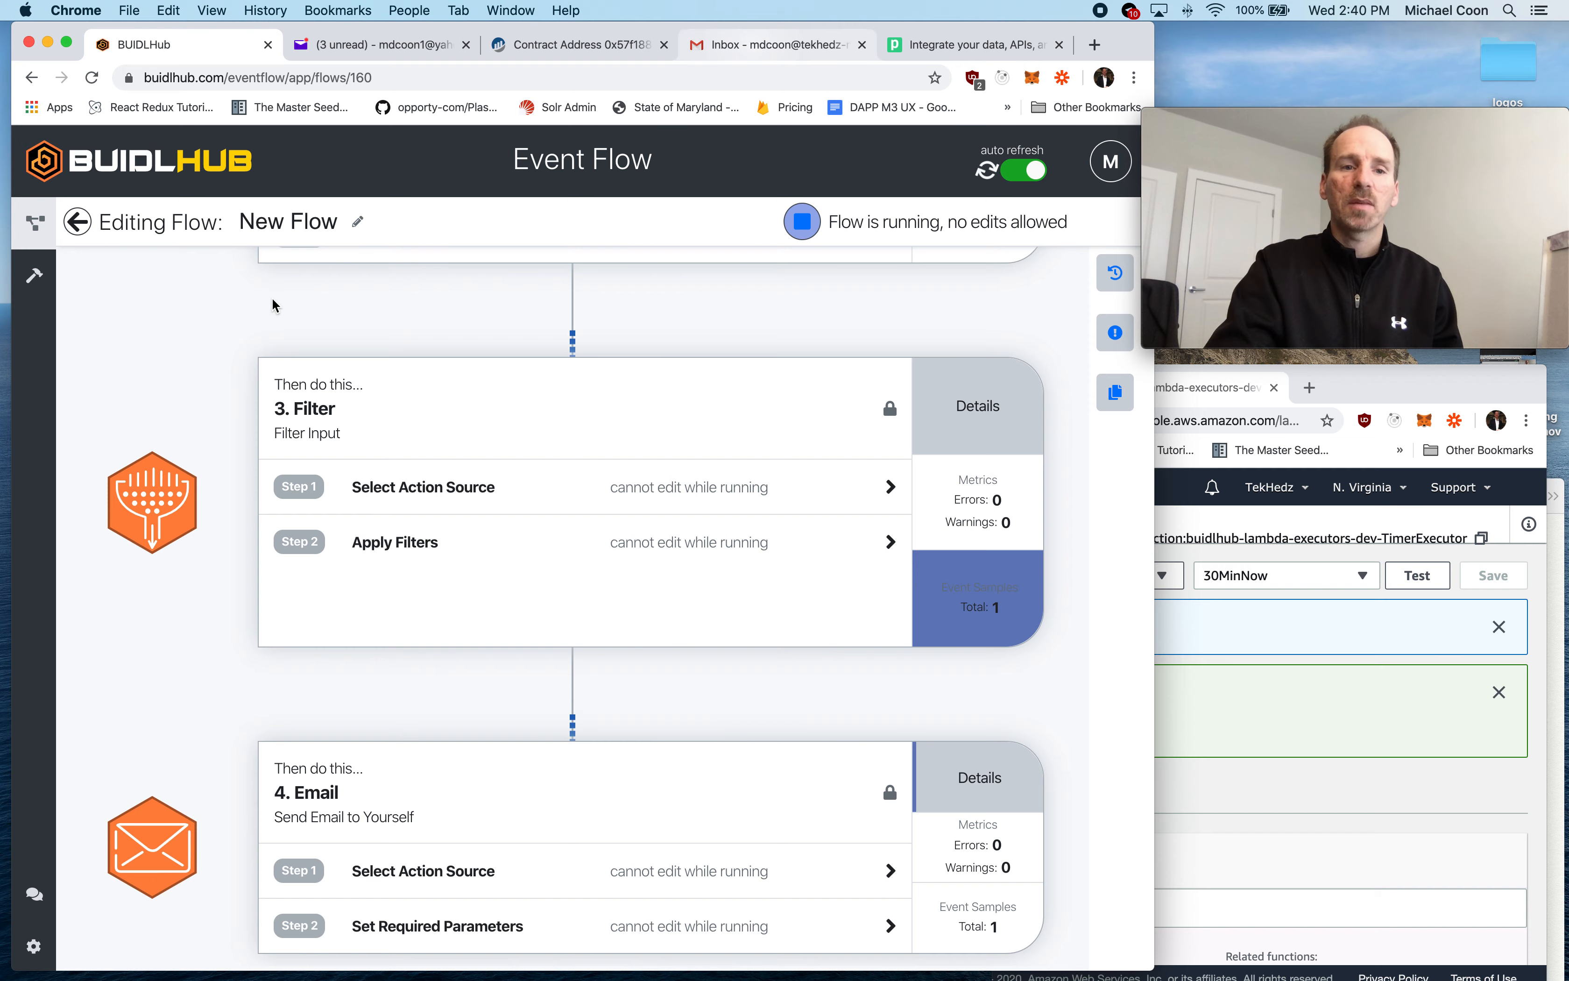
- Switch to the Gmail inbox and read the "BUIDLHub.eth domain is about to expire" notification email
key(super+4)
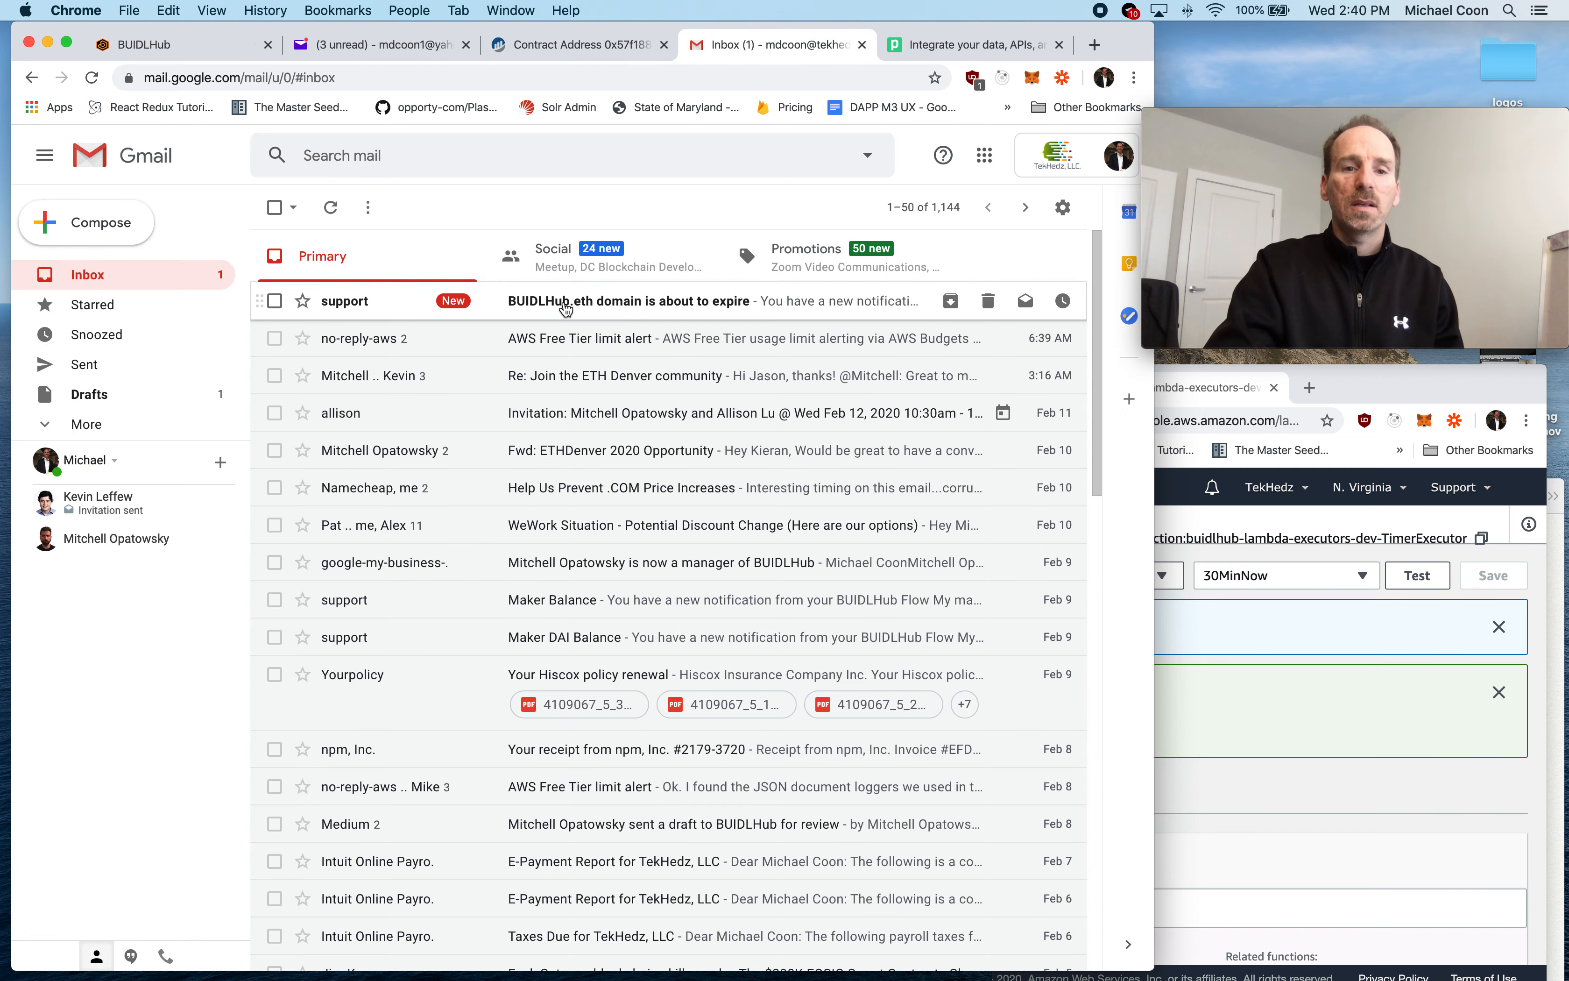
click(566, 309)
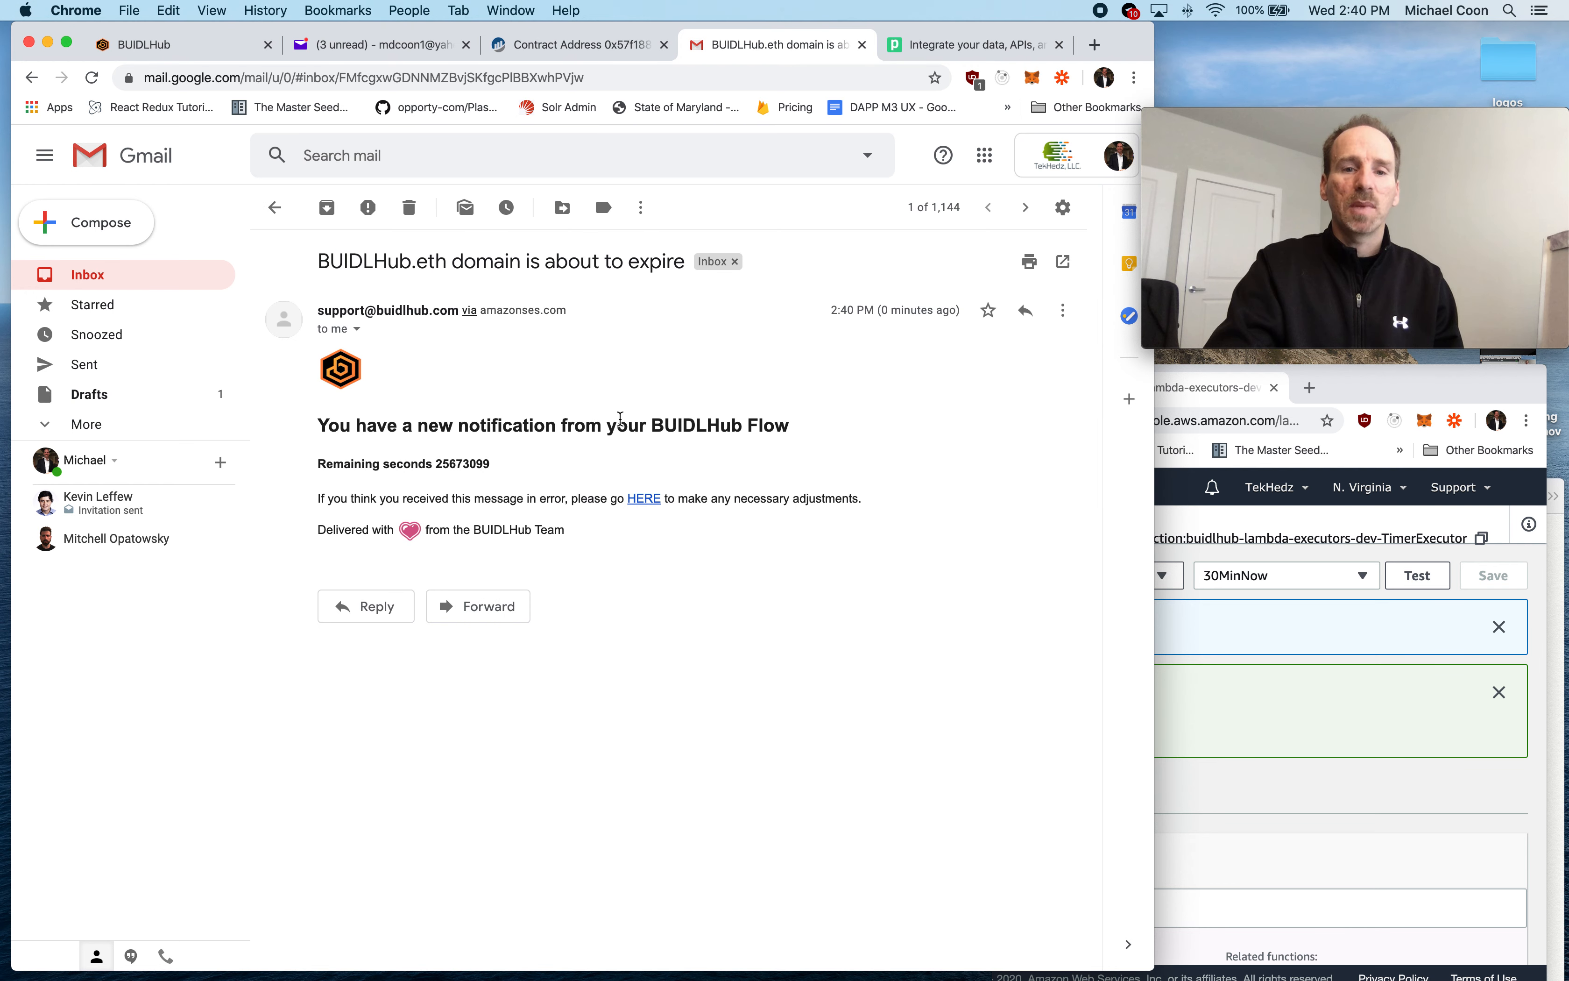
click(602, 388)
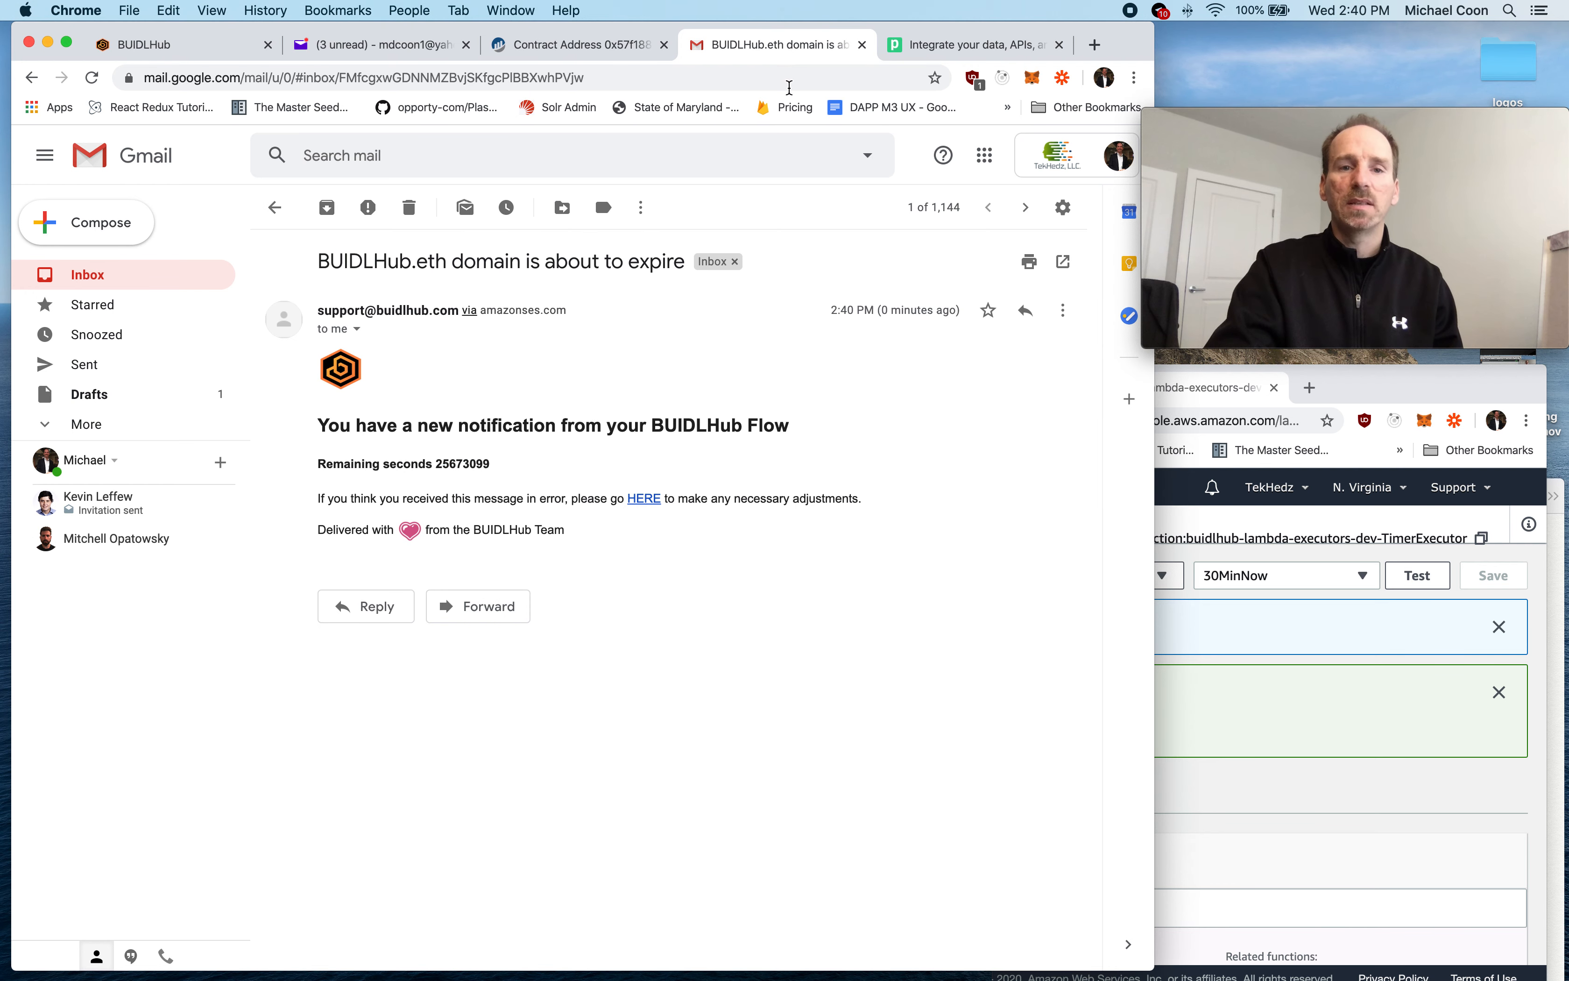
- Return to the BUIDLHub flow and stop it
click(183, 45)
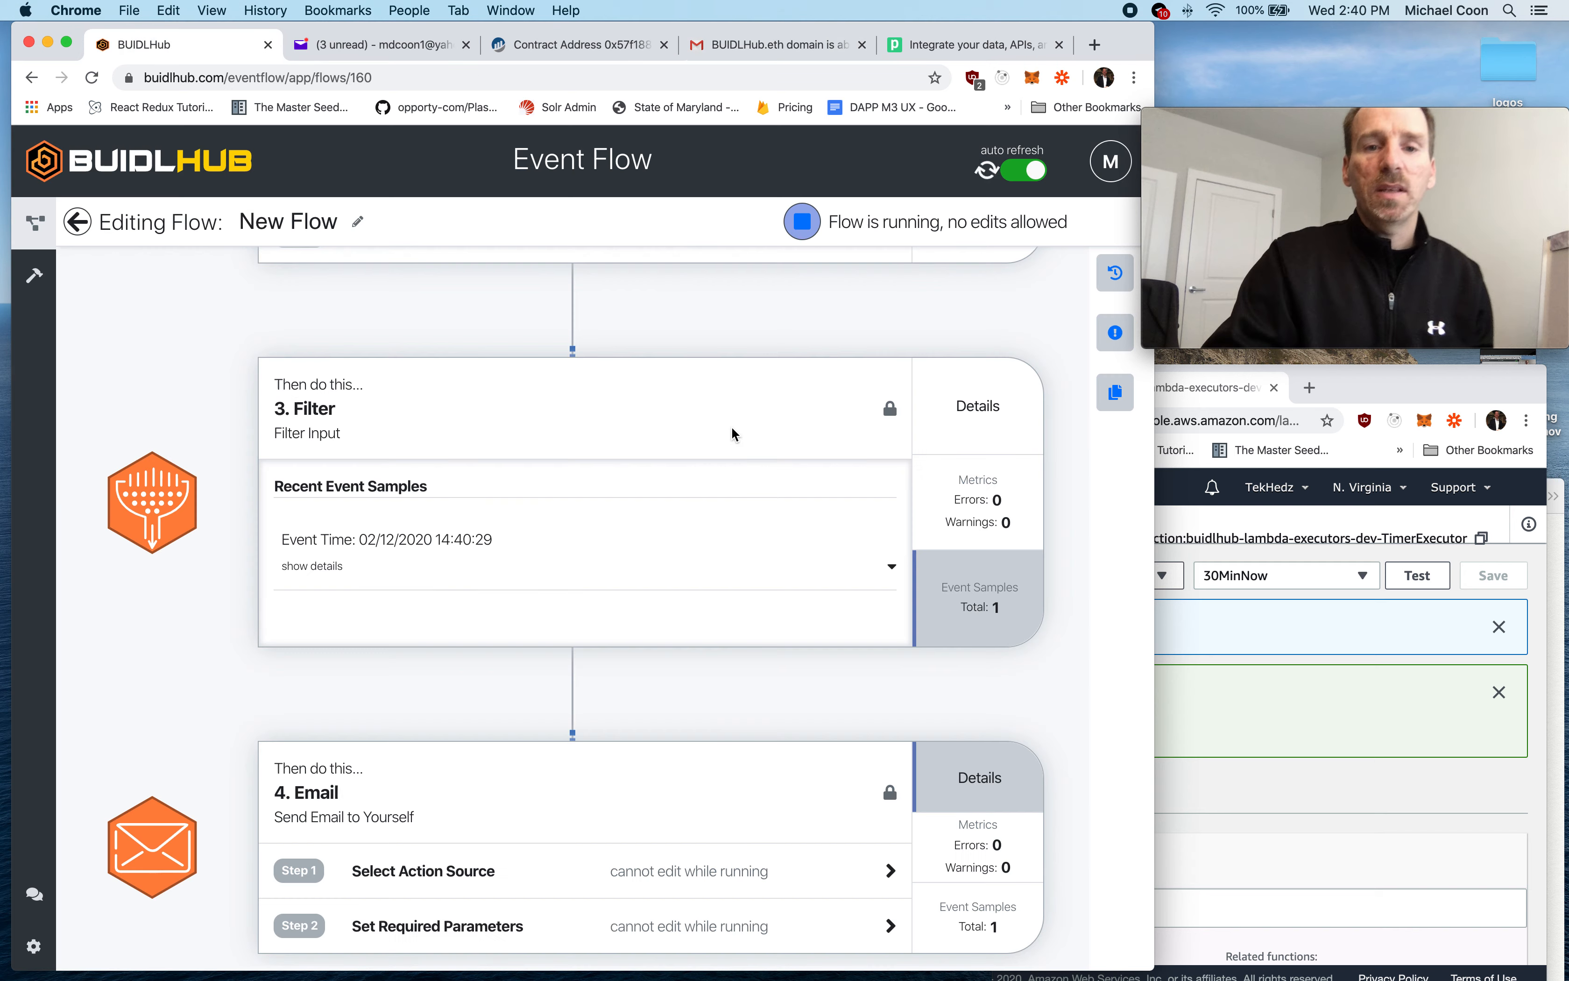
click(793, 227)
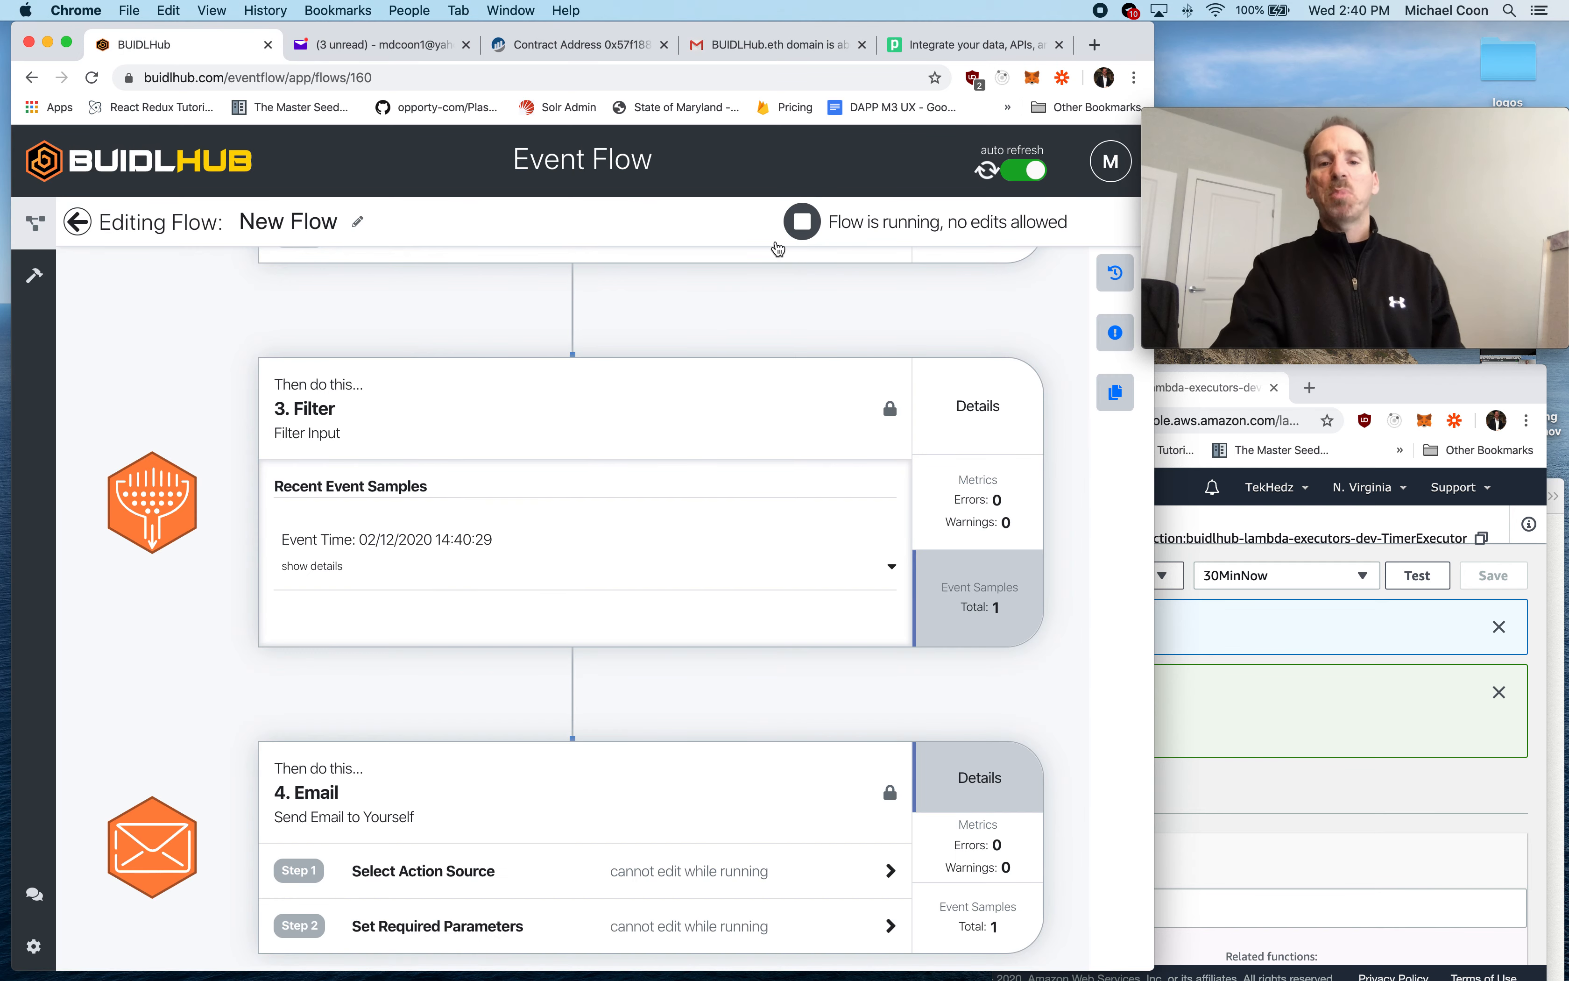